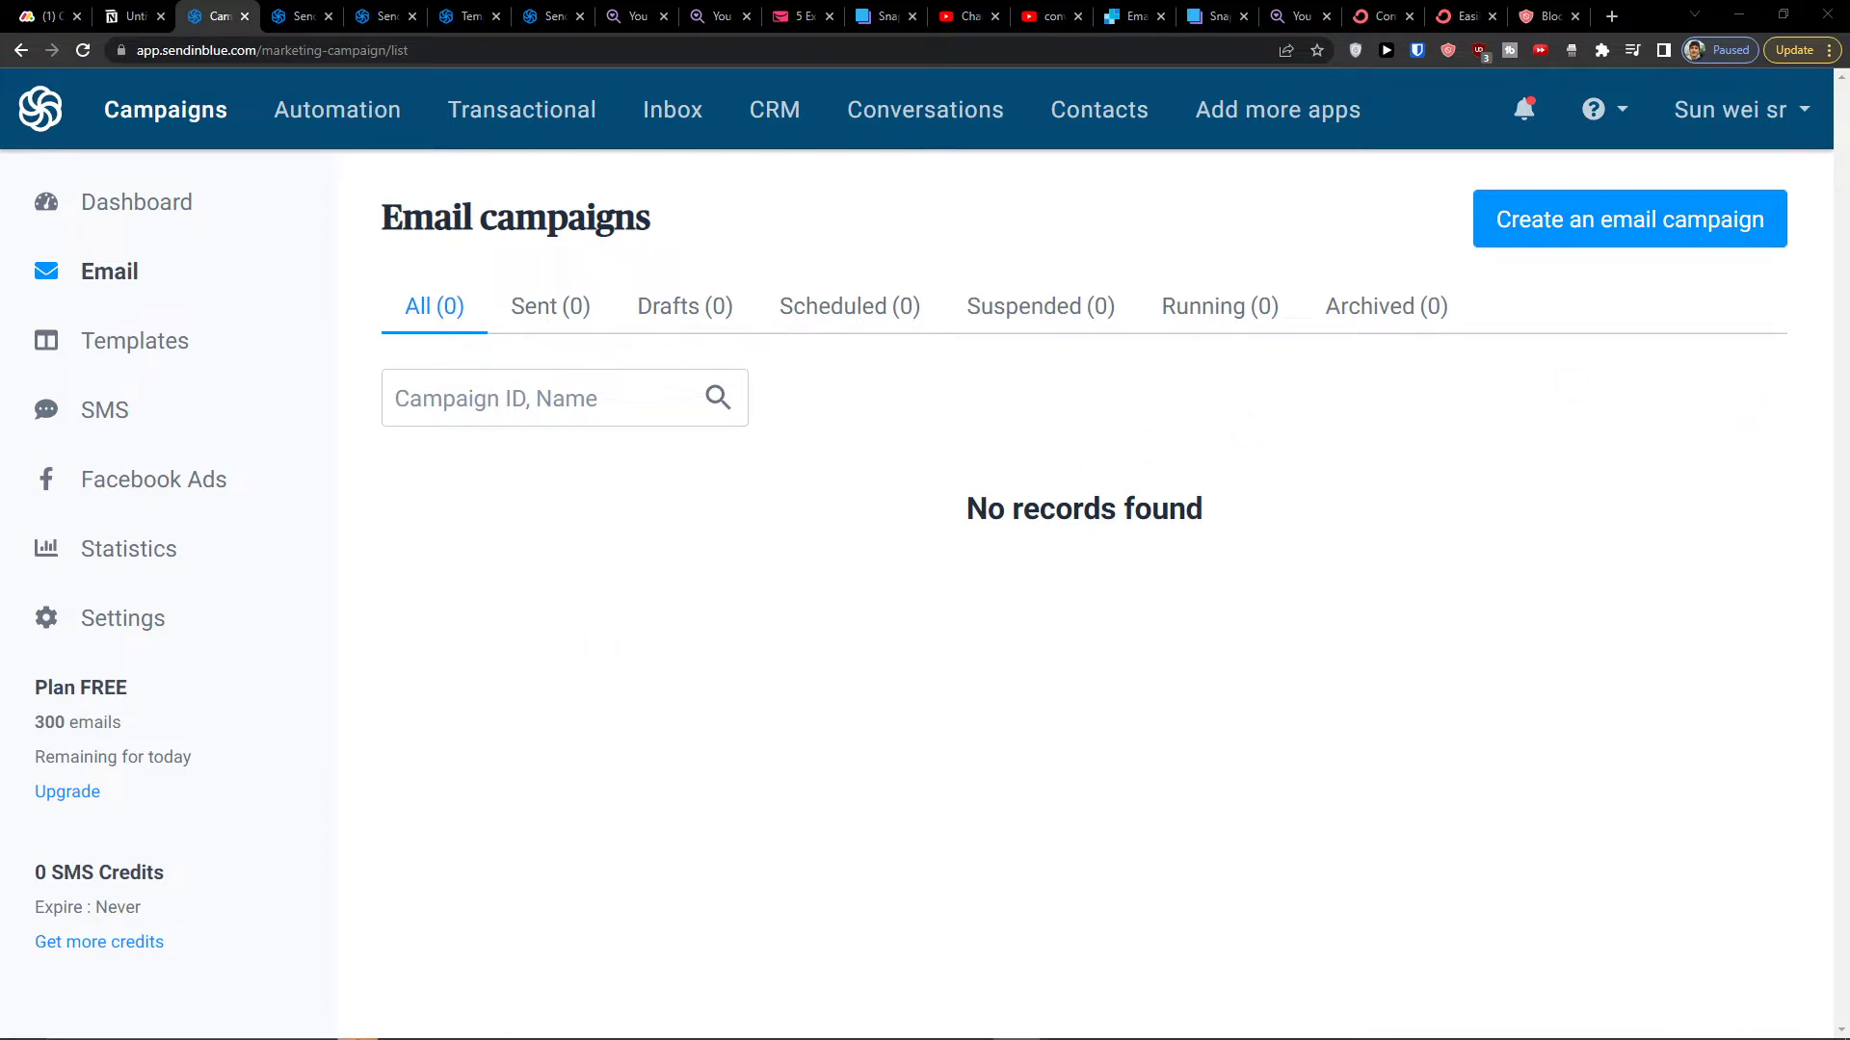
Step: Switch between windows and type 'New' into a field on the campaign page
left_click(1625, 219)
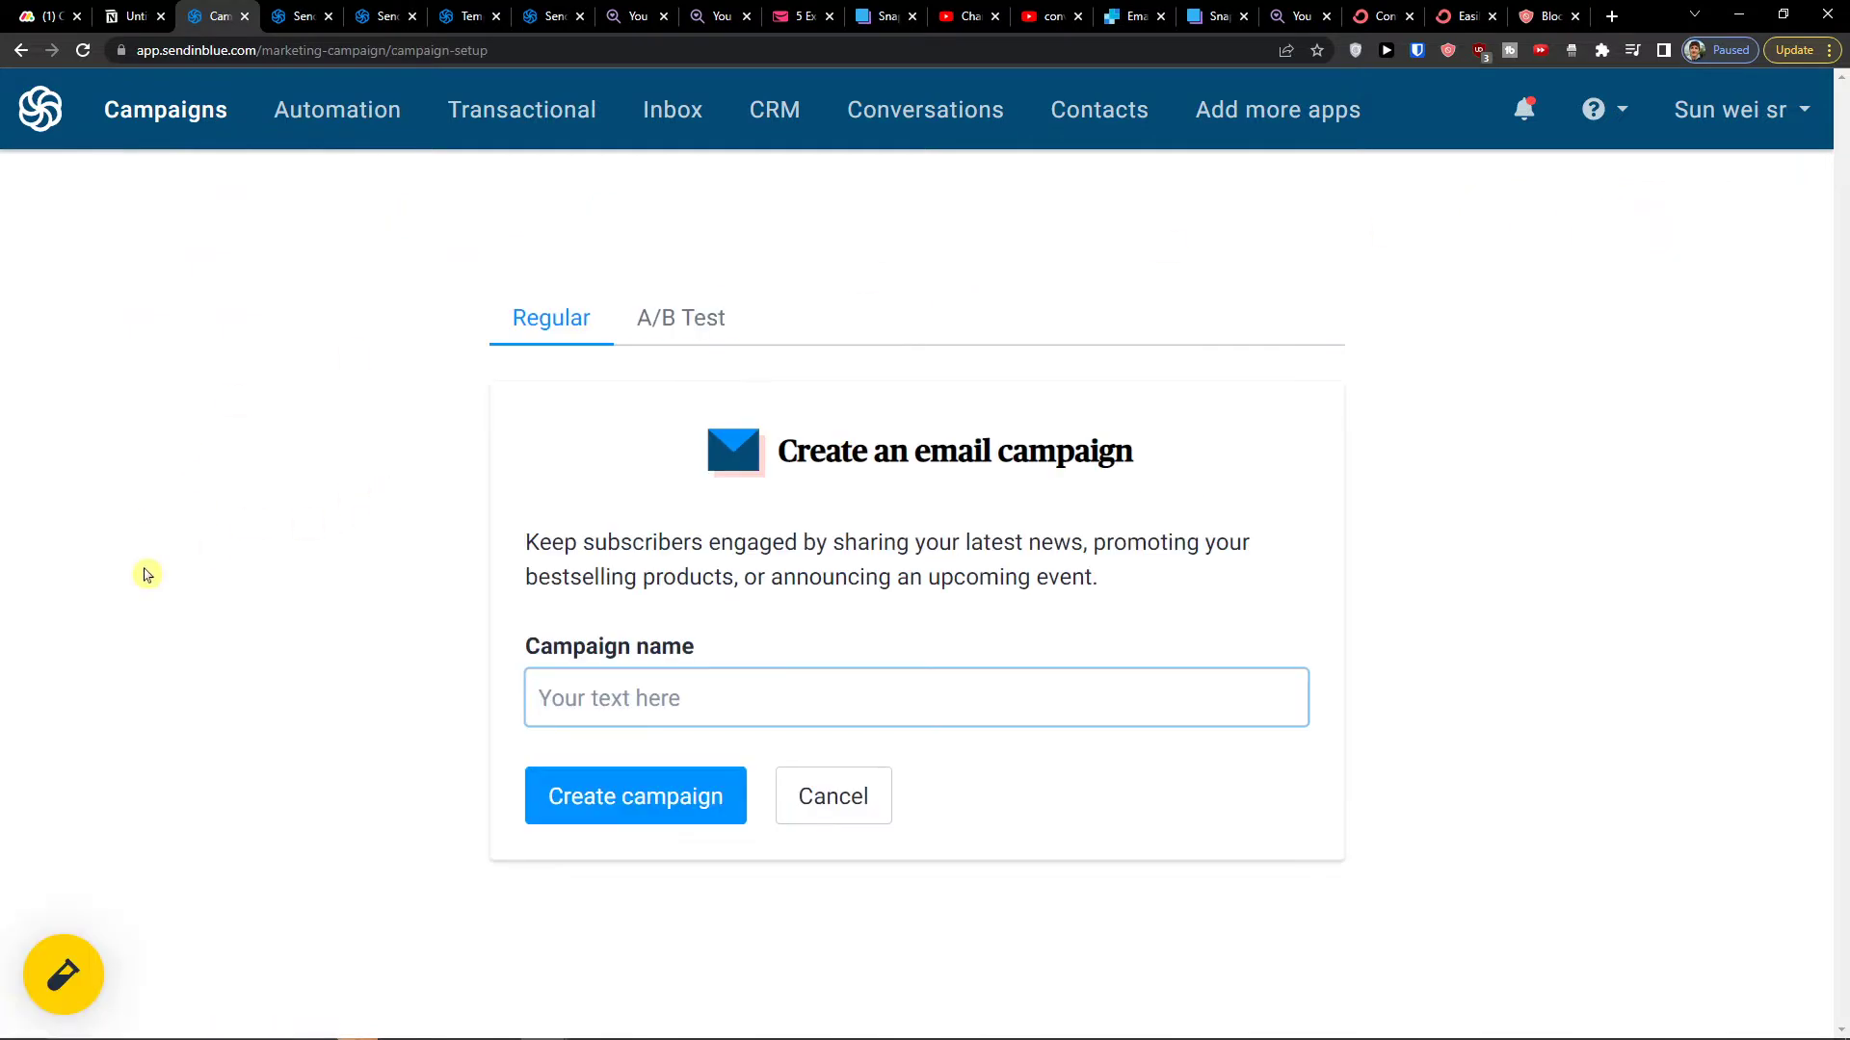
key("alt+Tab")
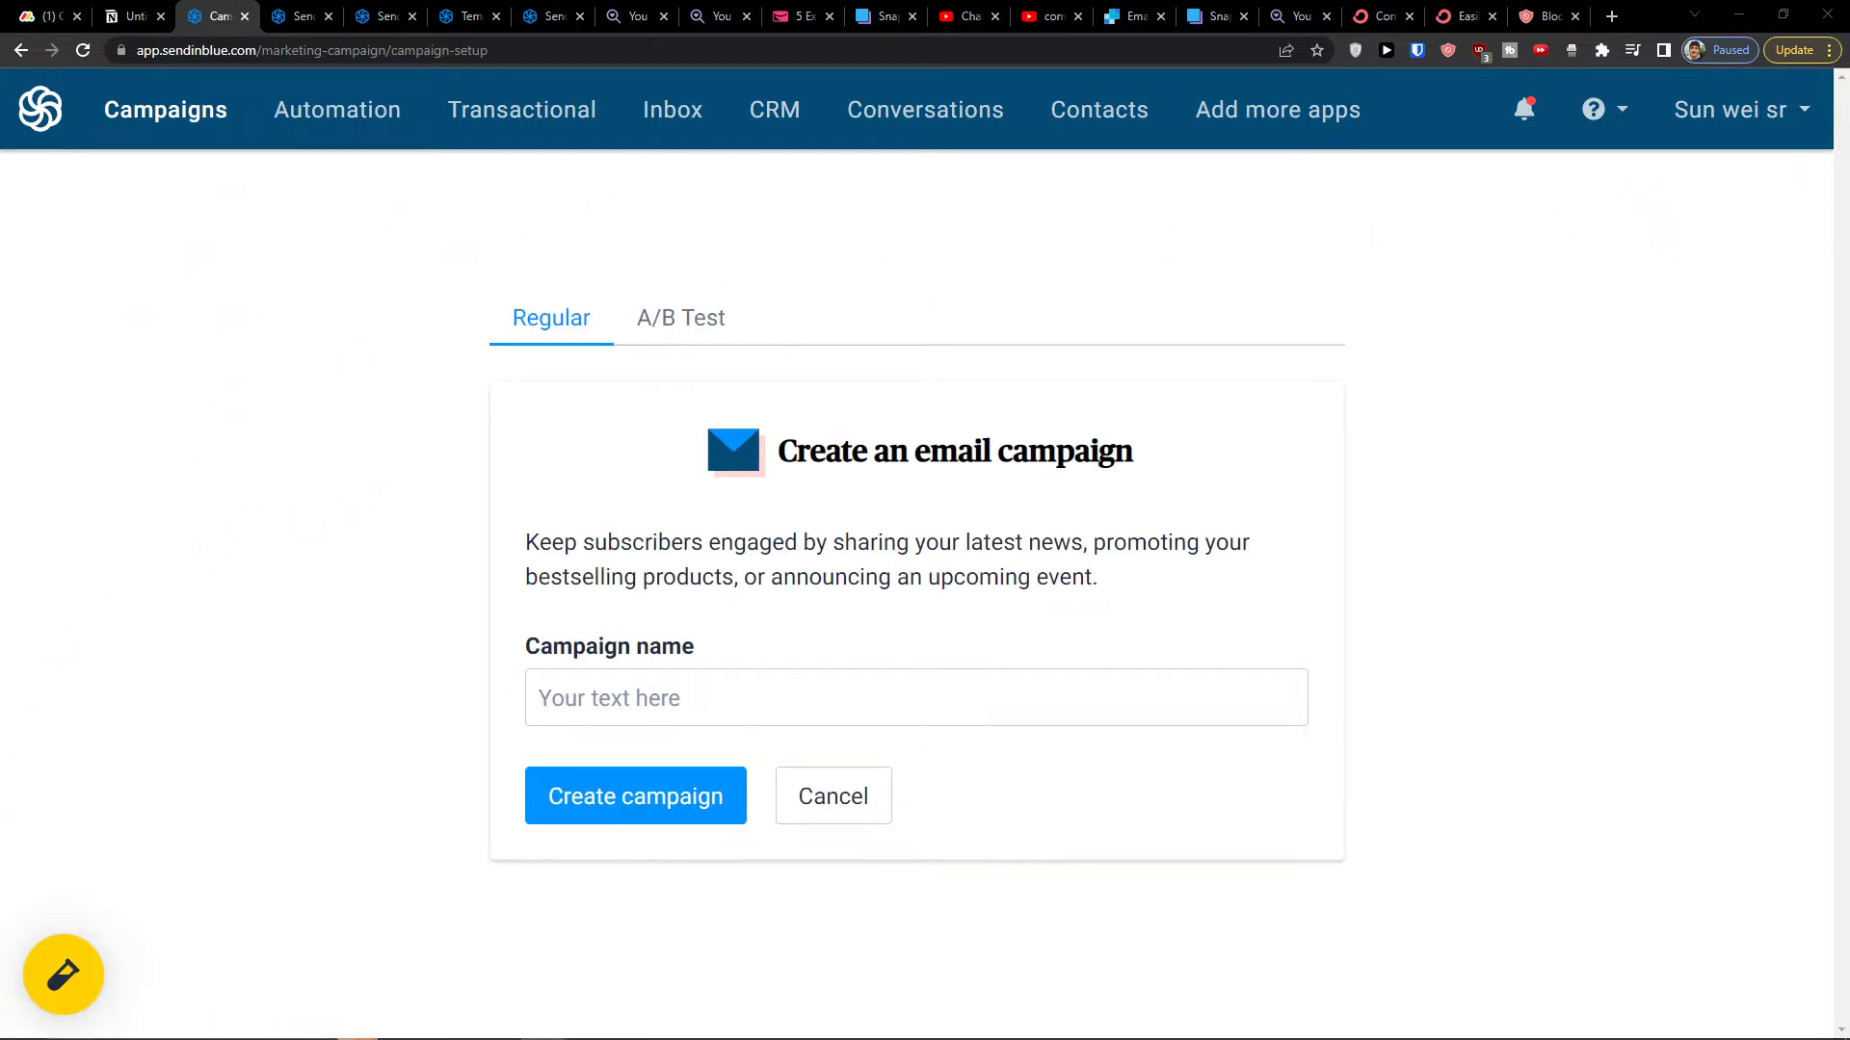
left_click(799, 721)
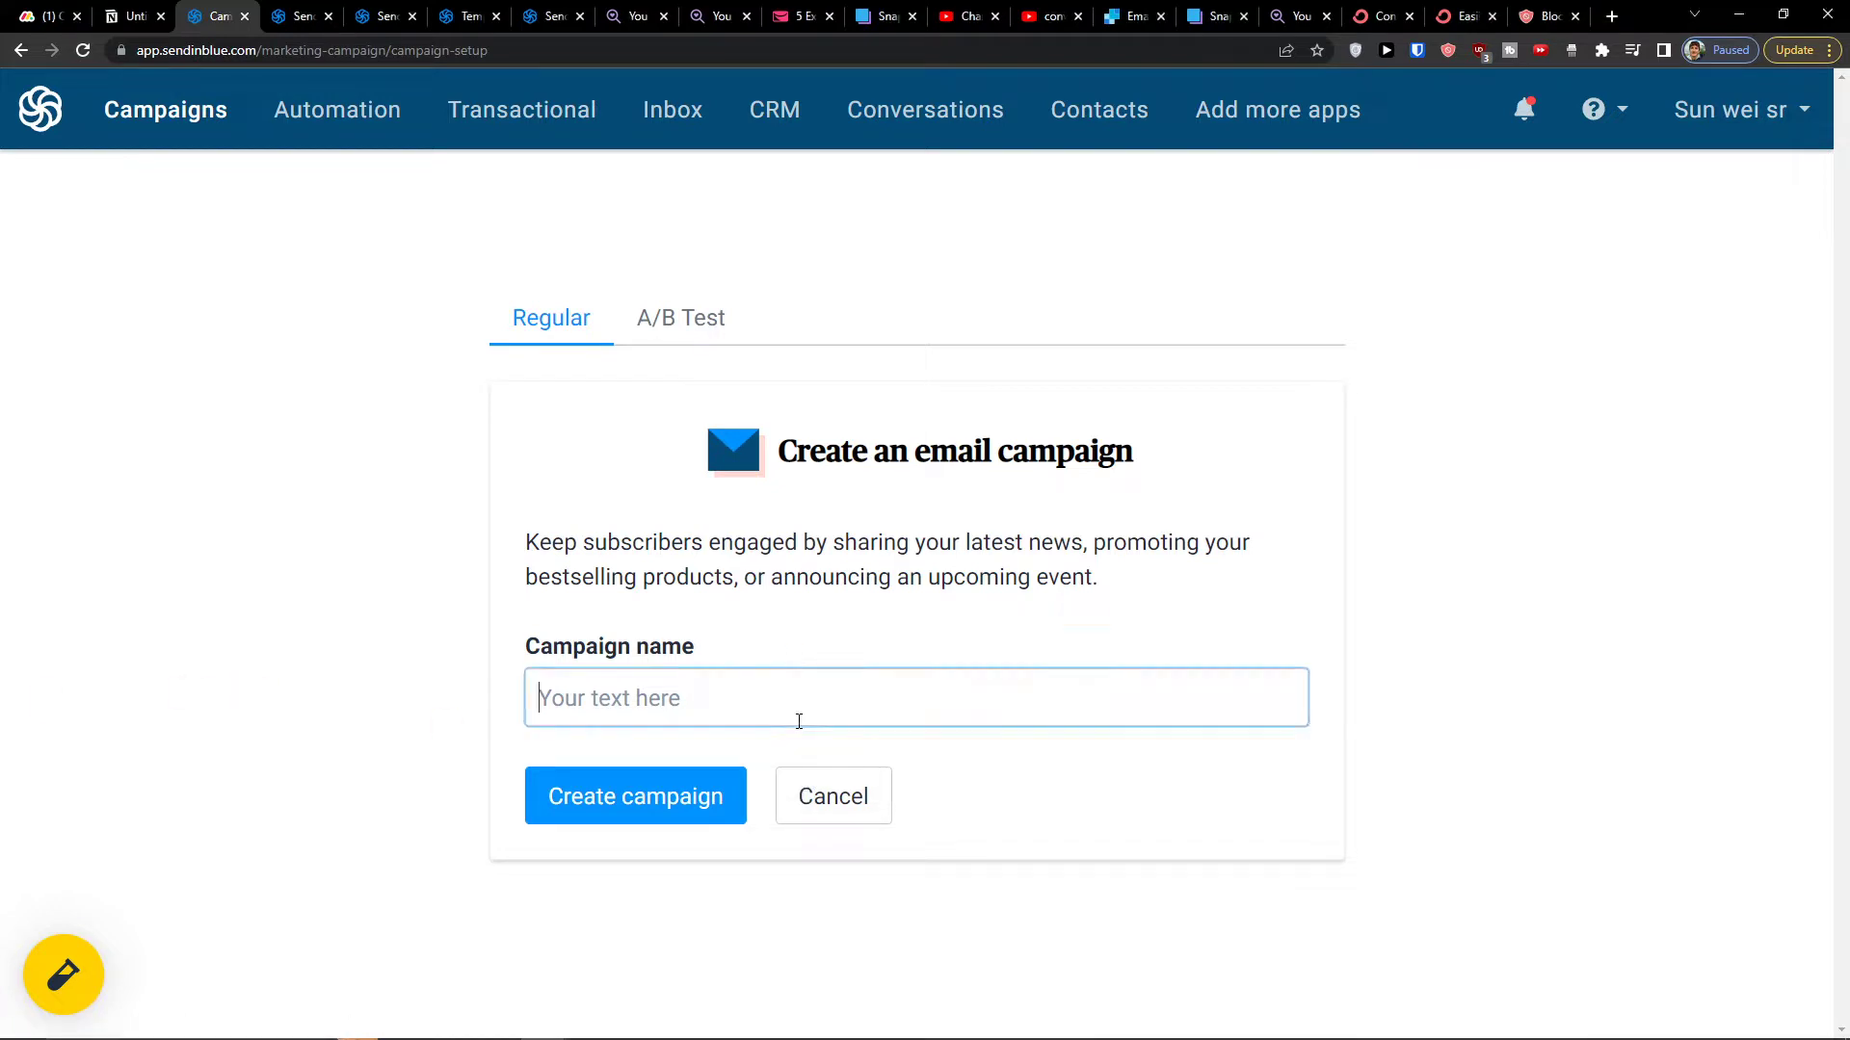
key("alt+Tab")
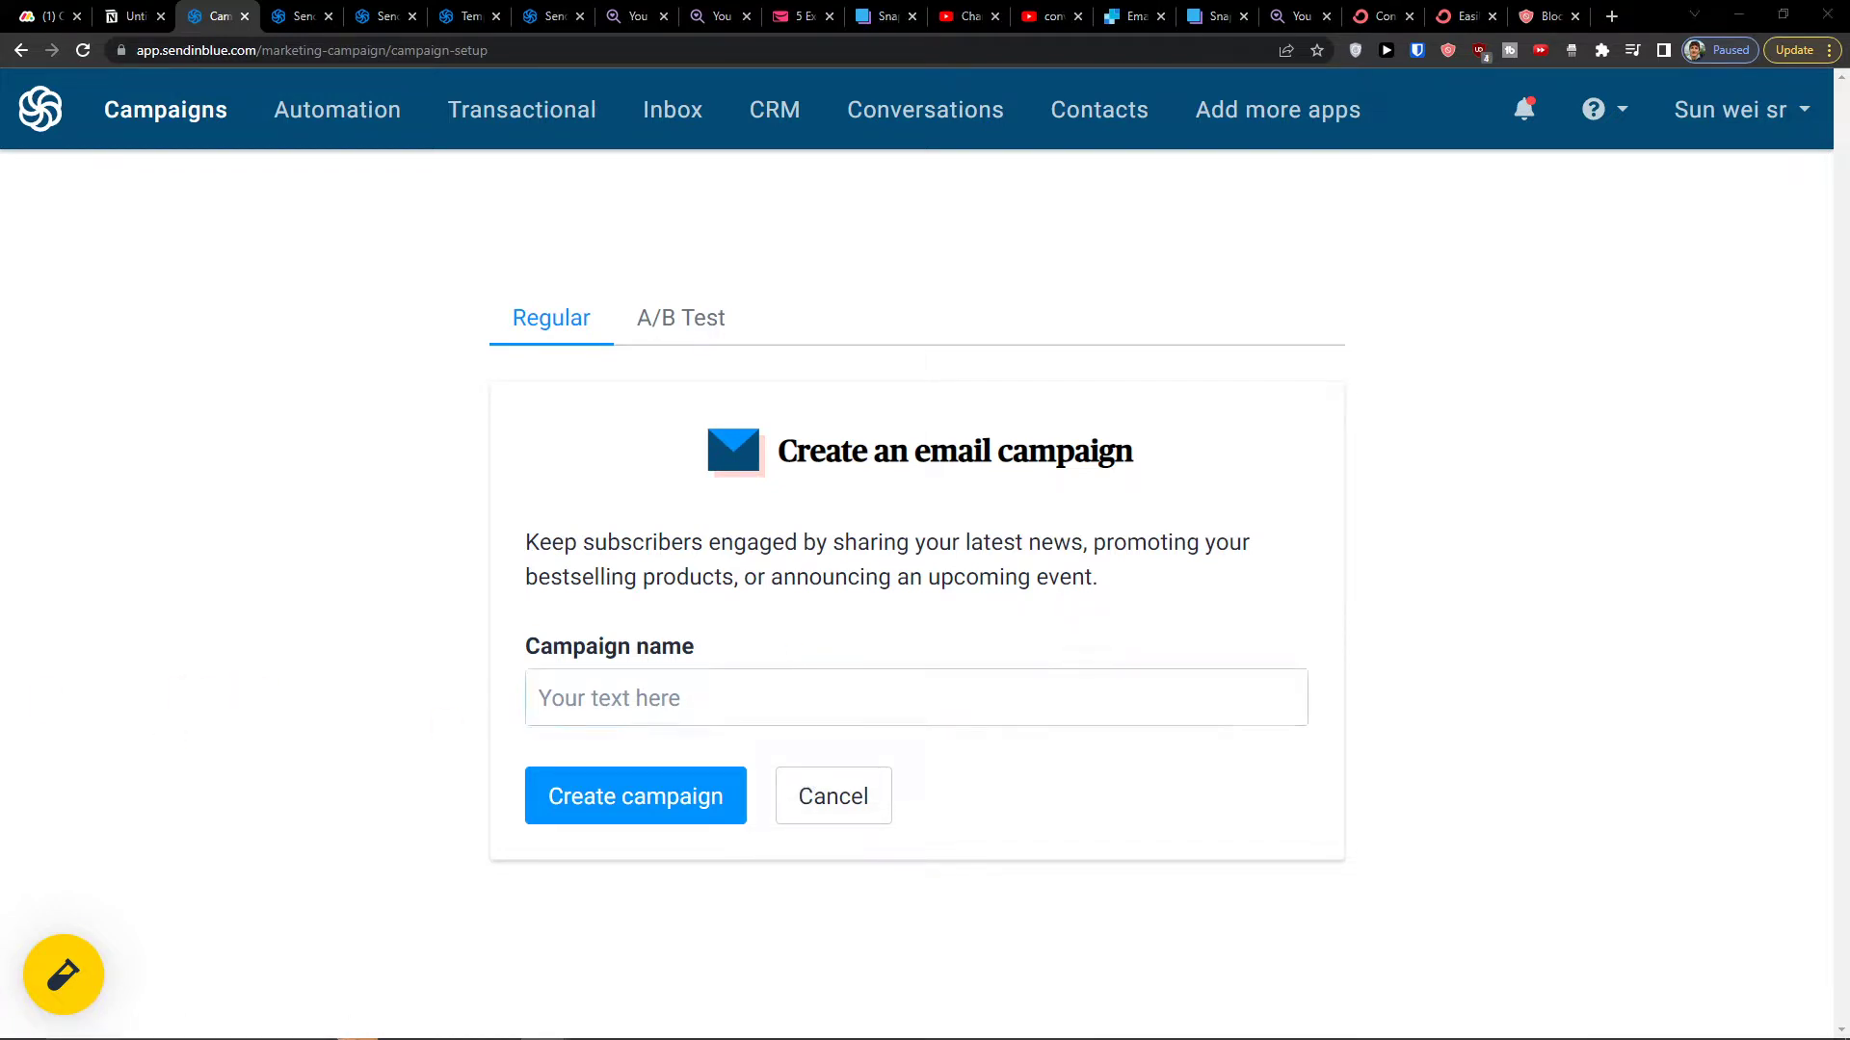
left_click(697, 718)
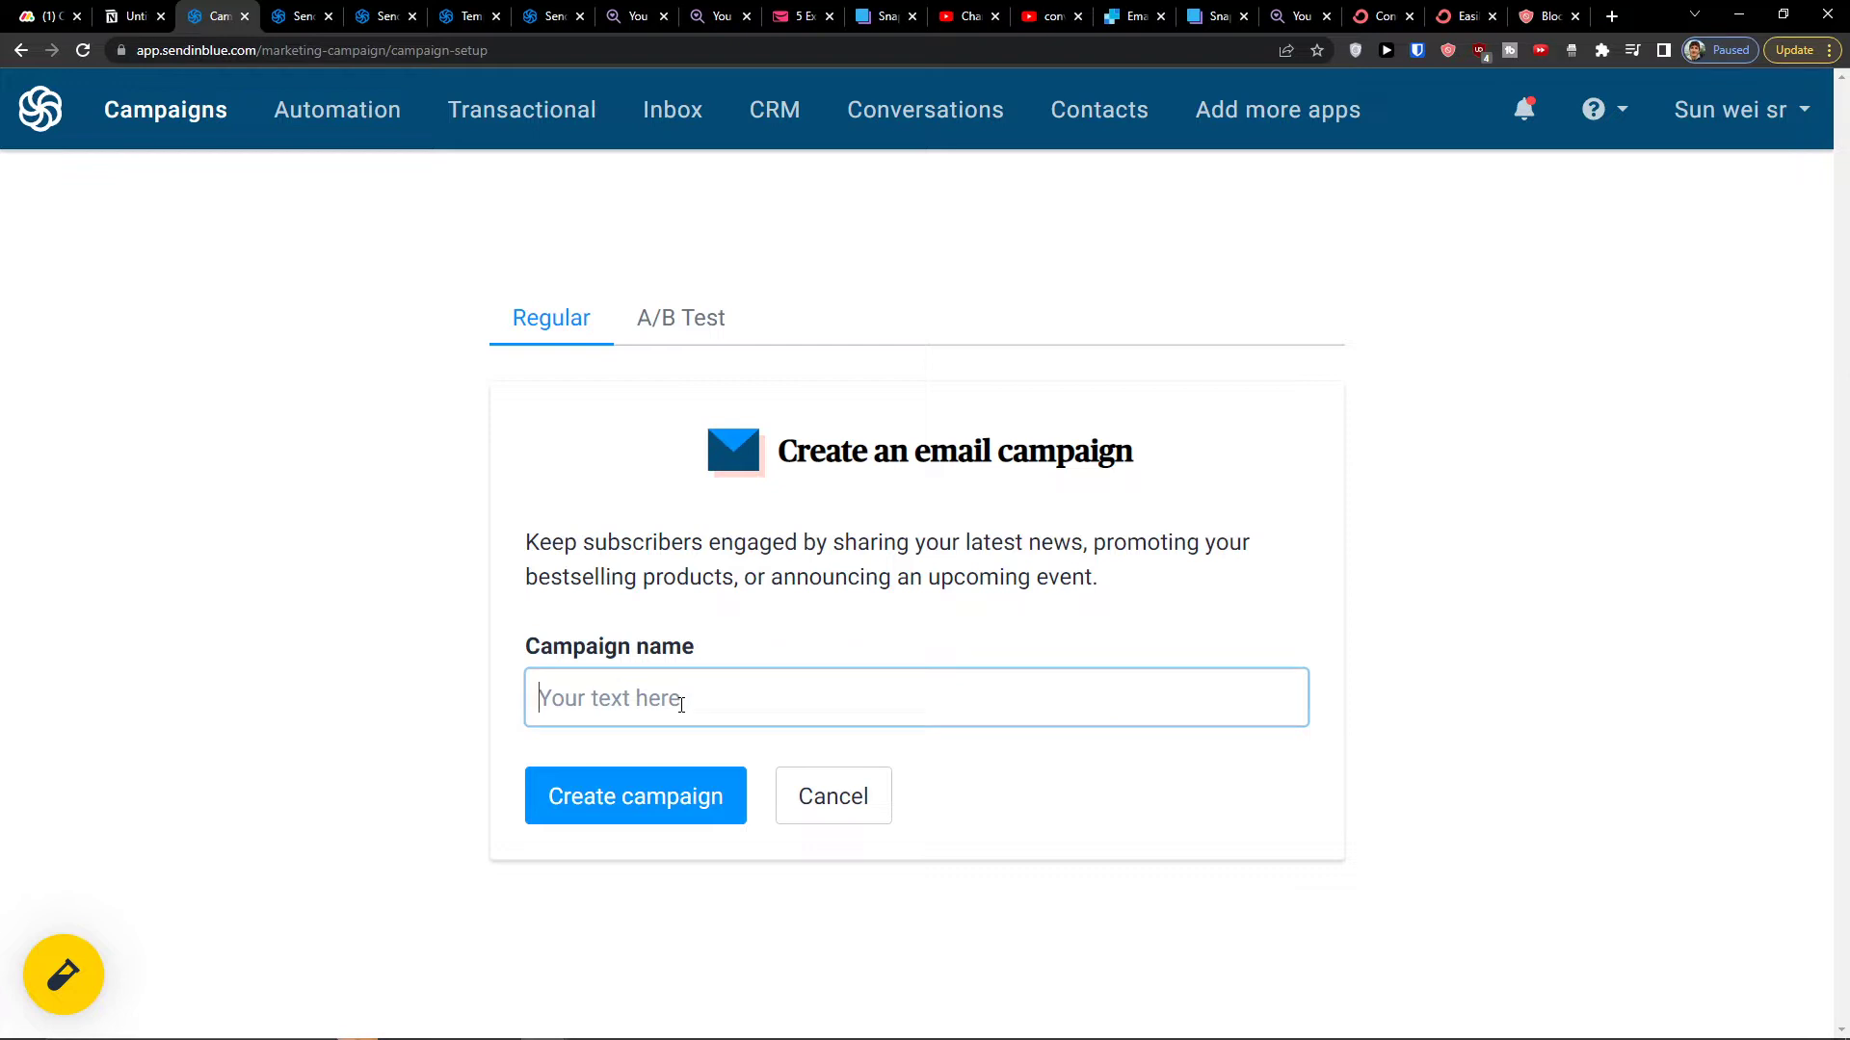
type("Newsletter")
left_click(571, 792)
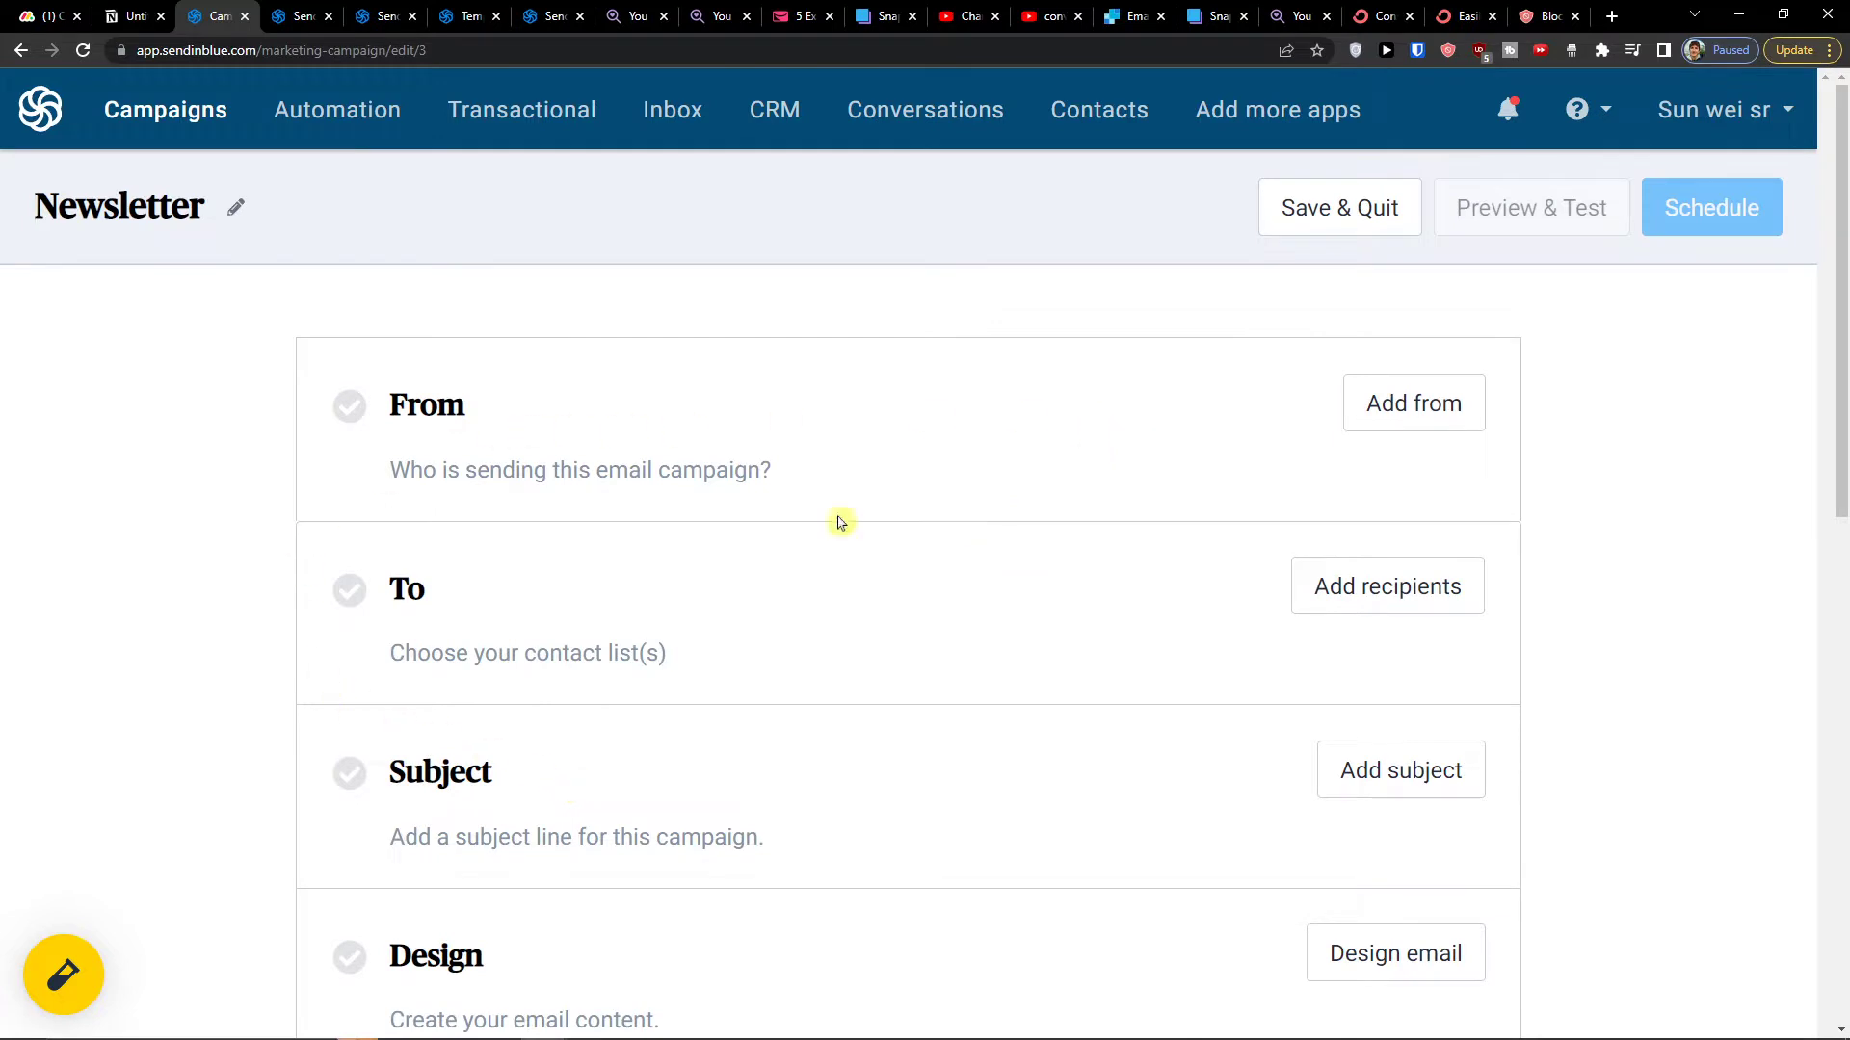
Step: Scroll through the campaign setup page and click into its options
scroll(896, 495, "down", 2)
scroll(770, 472, "up", 2)
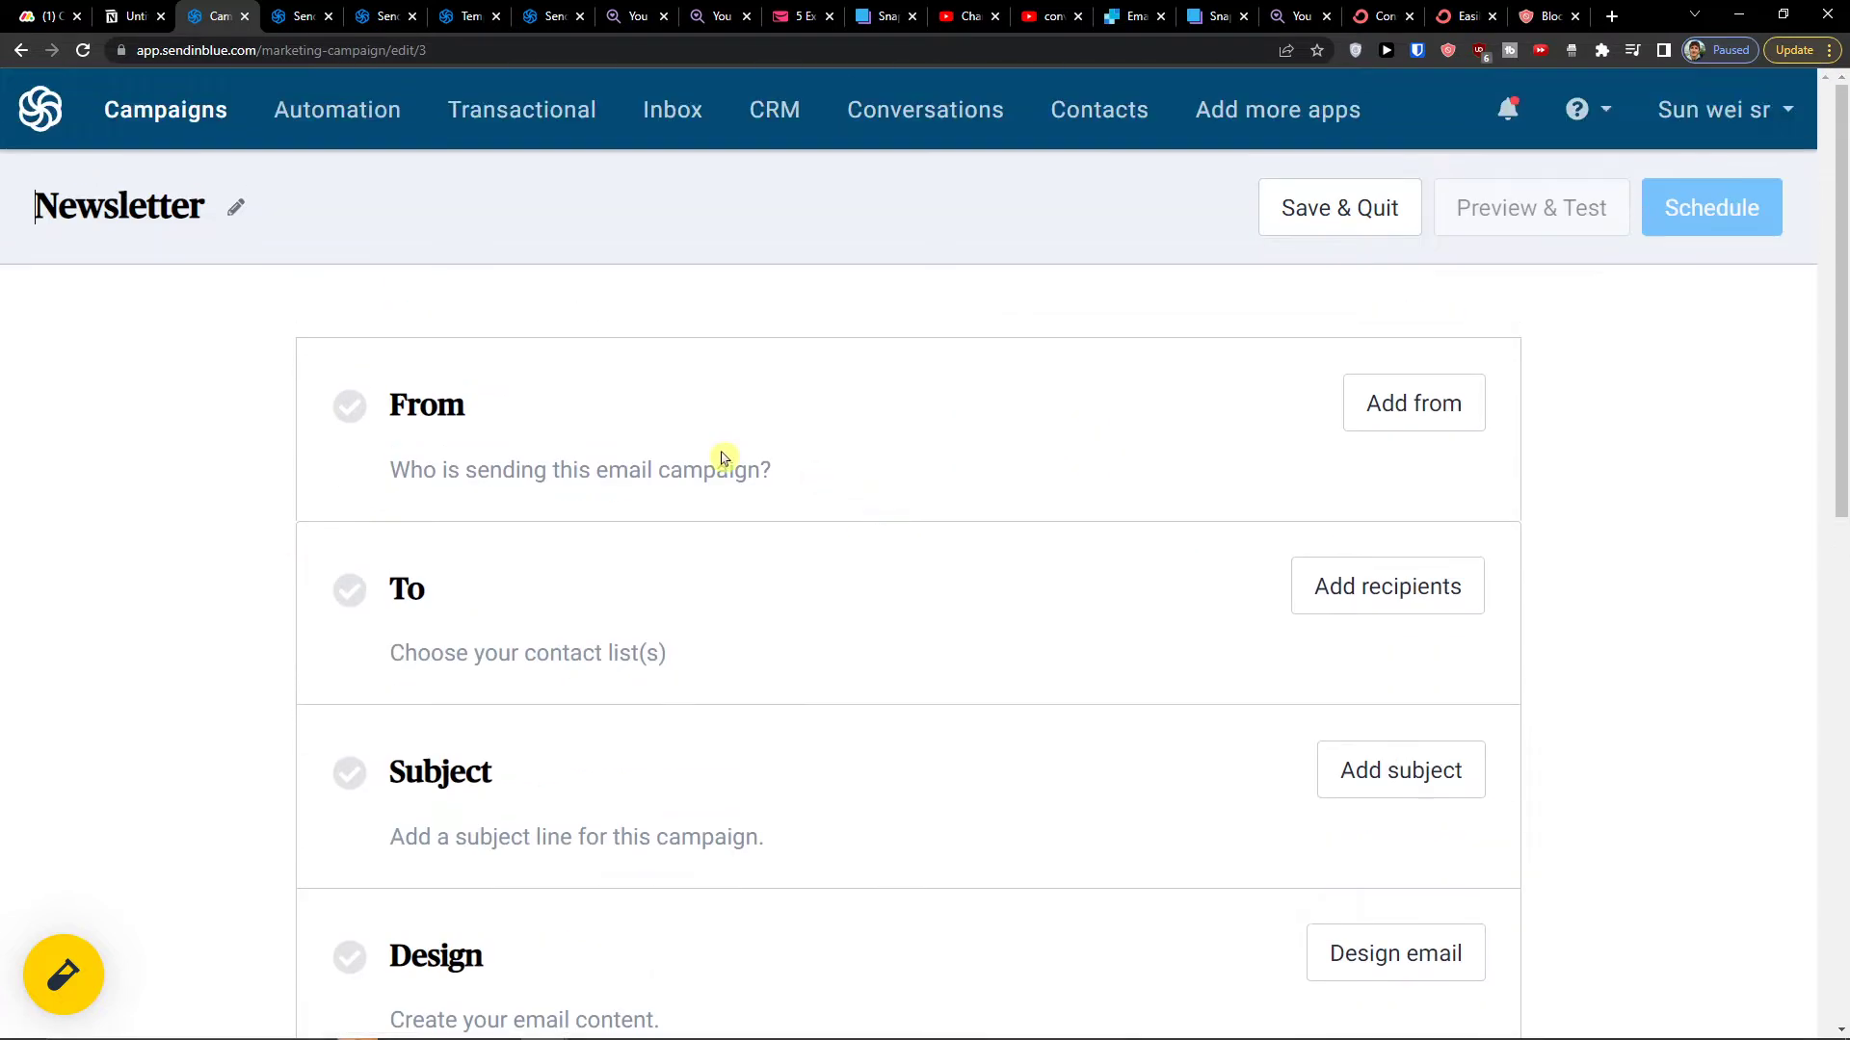
left_click(1378, 420)
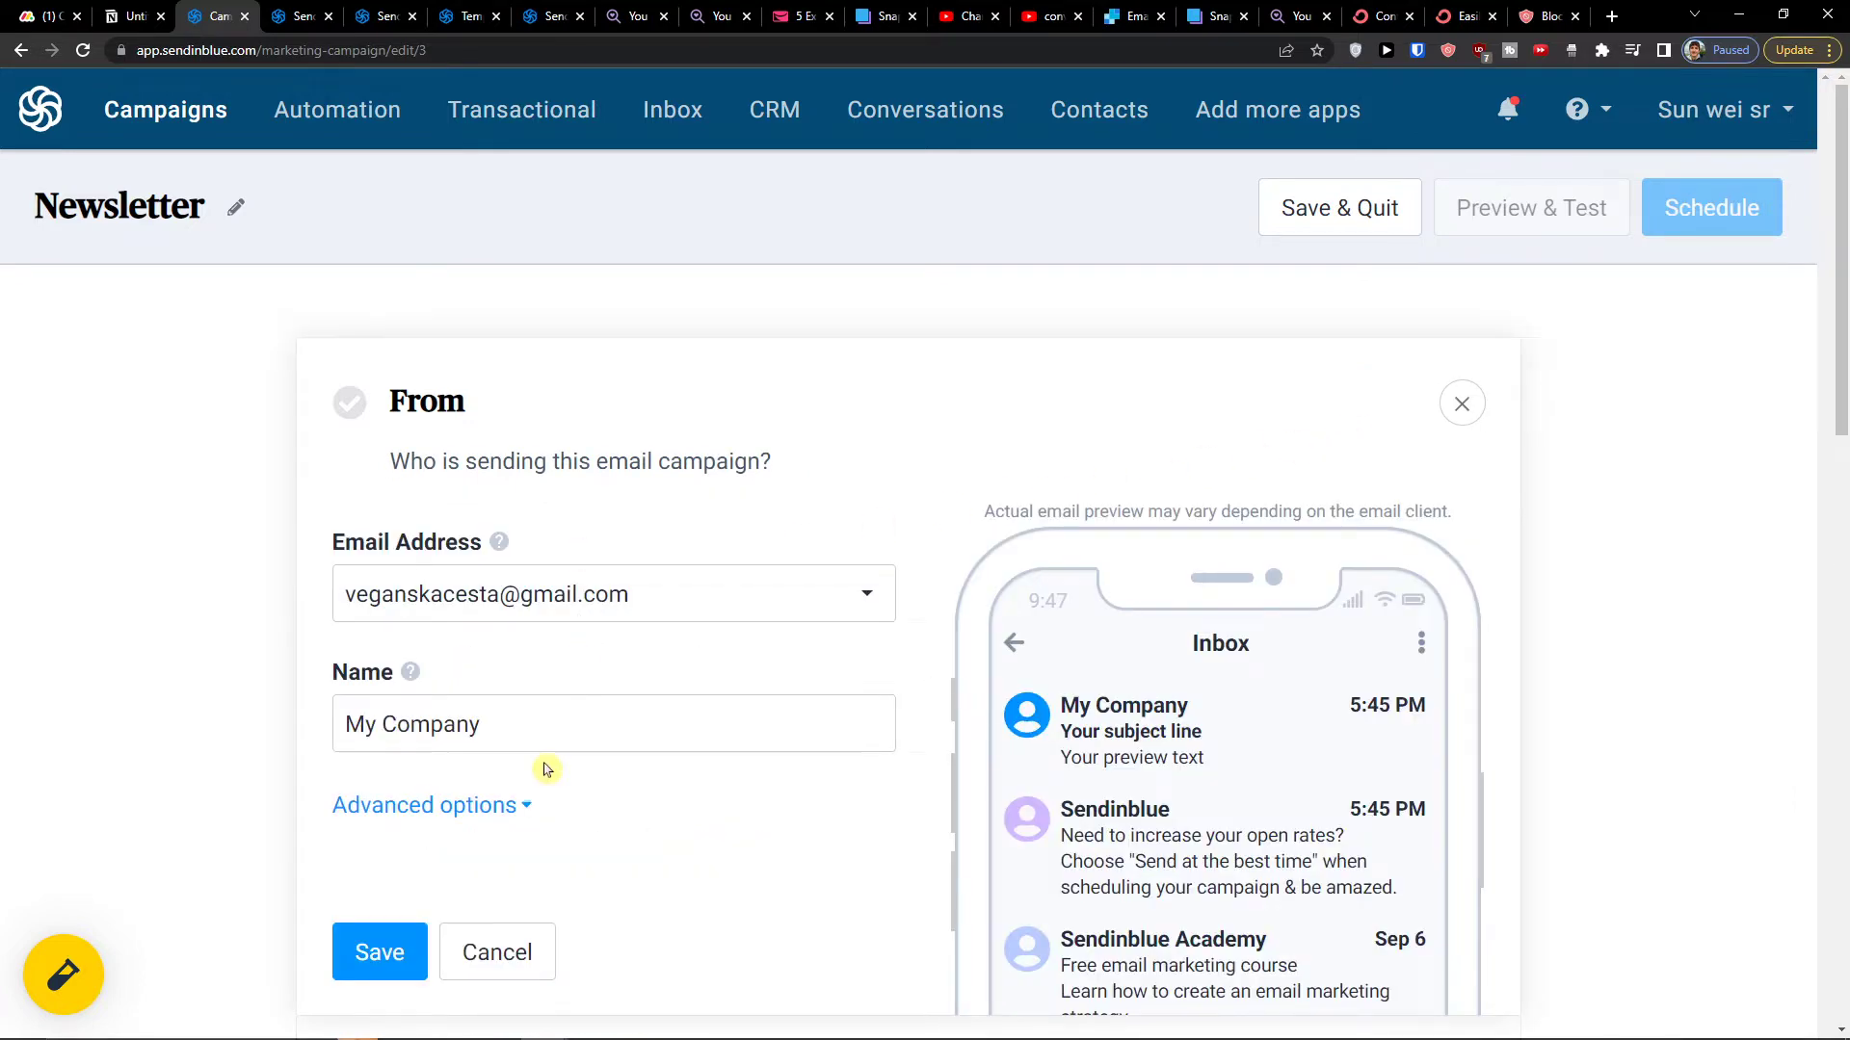
scroll(624, 679, "down", 1)
scroll(625, 685, "down", 1)
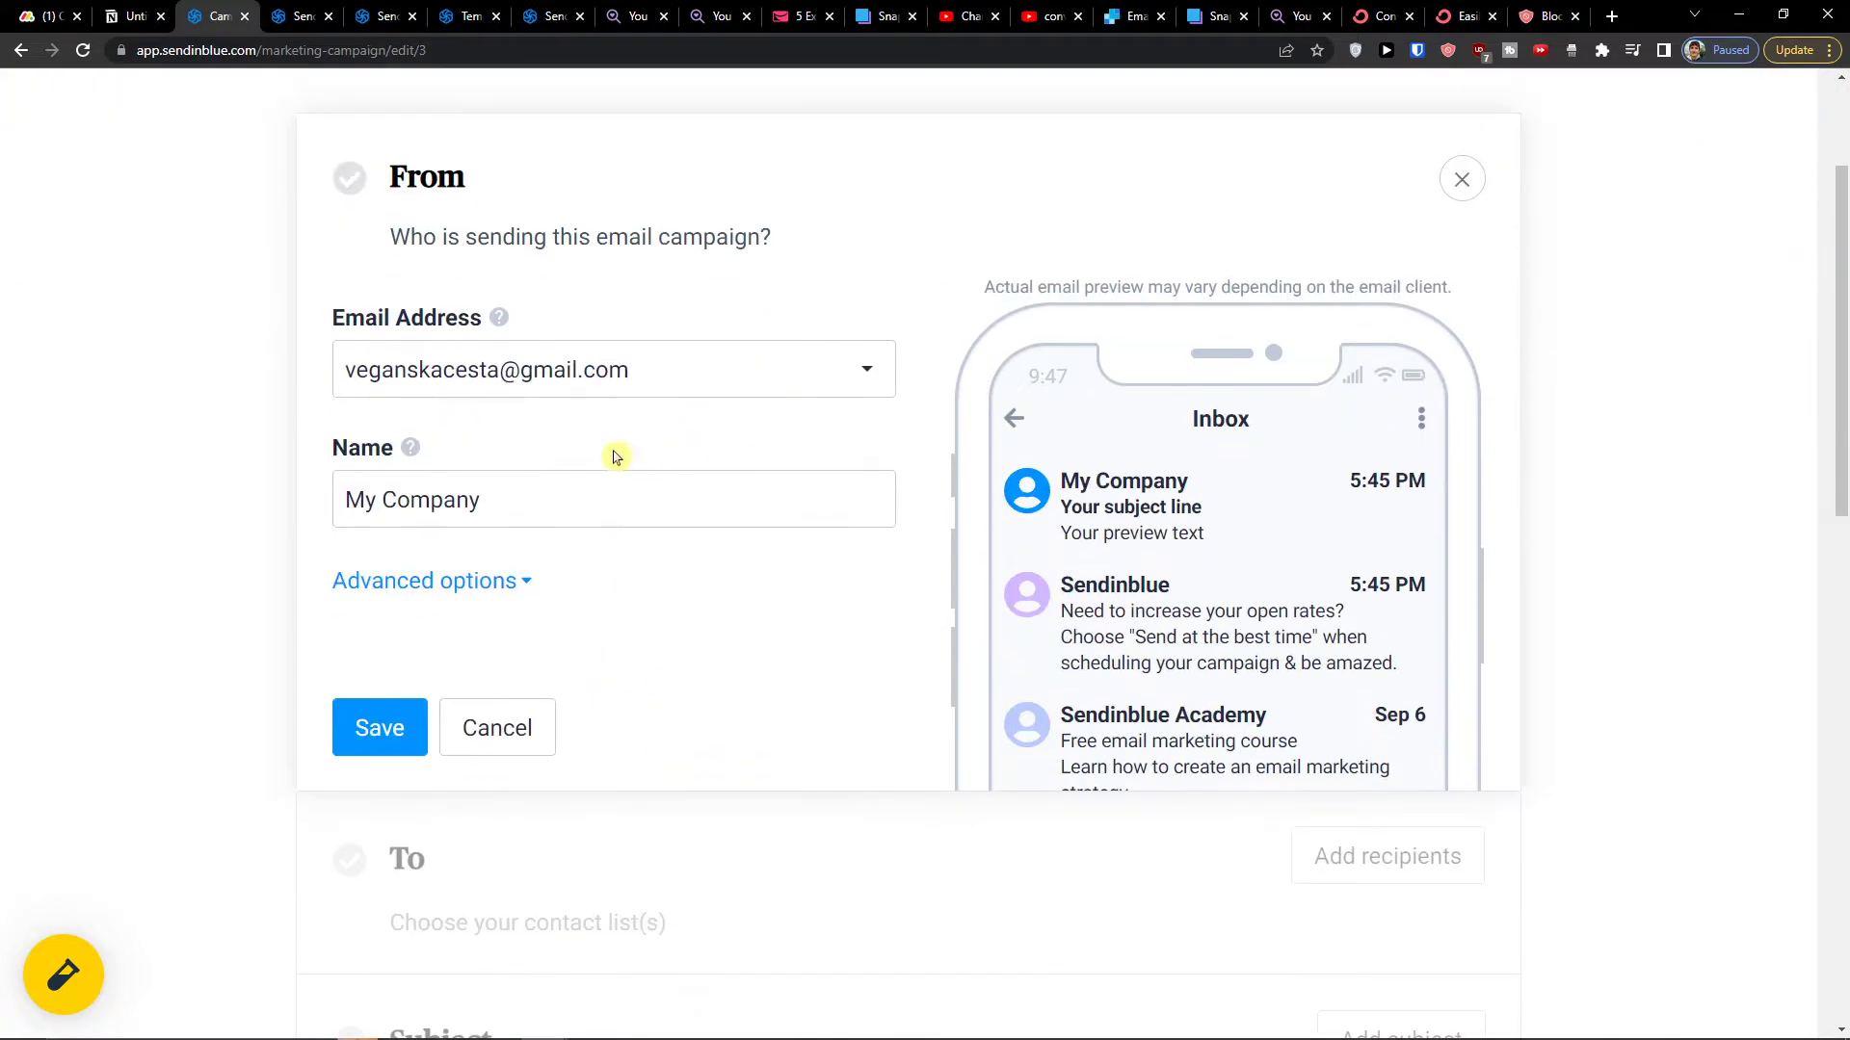
left_click(432, 581)
left_click(433, 581)
left_click(371, 734)
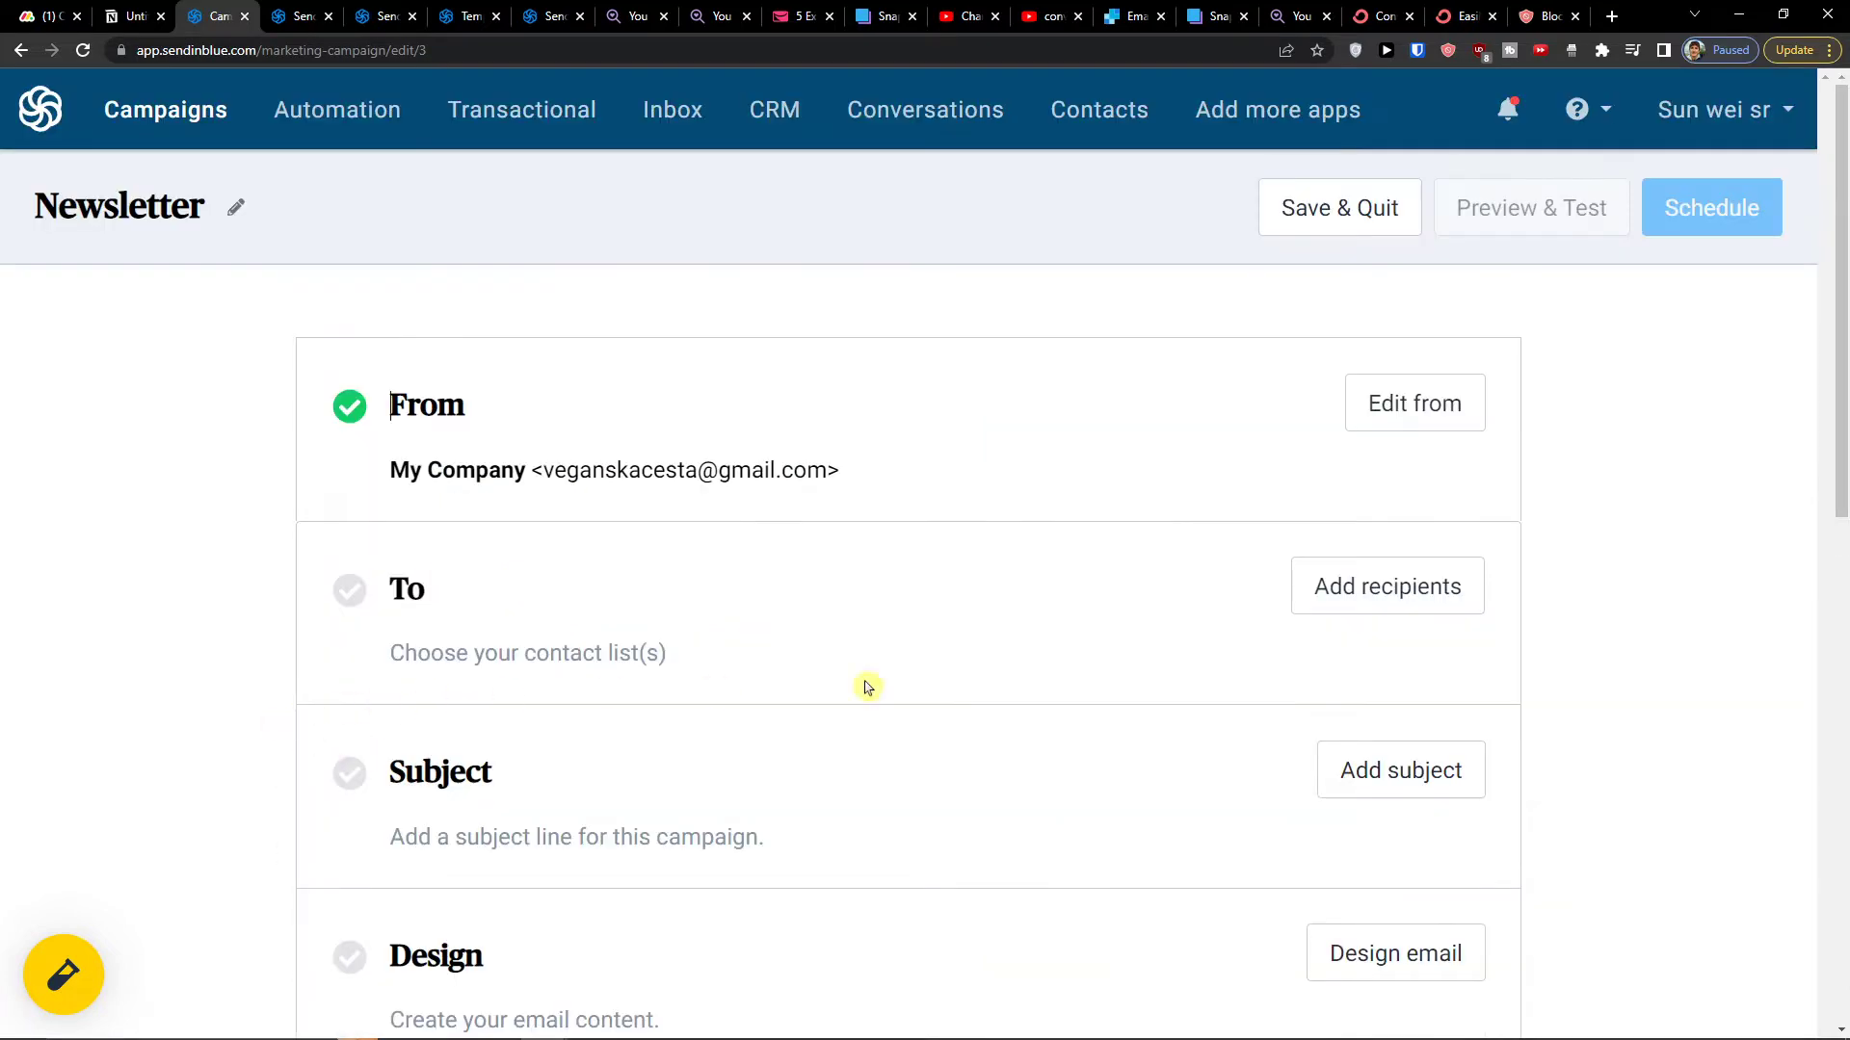
Step: Continue down the campaign setup page, clicking further setting sections
left_click(1302, 597)
scroll(615, 703, "down", 3)
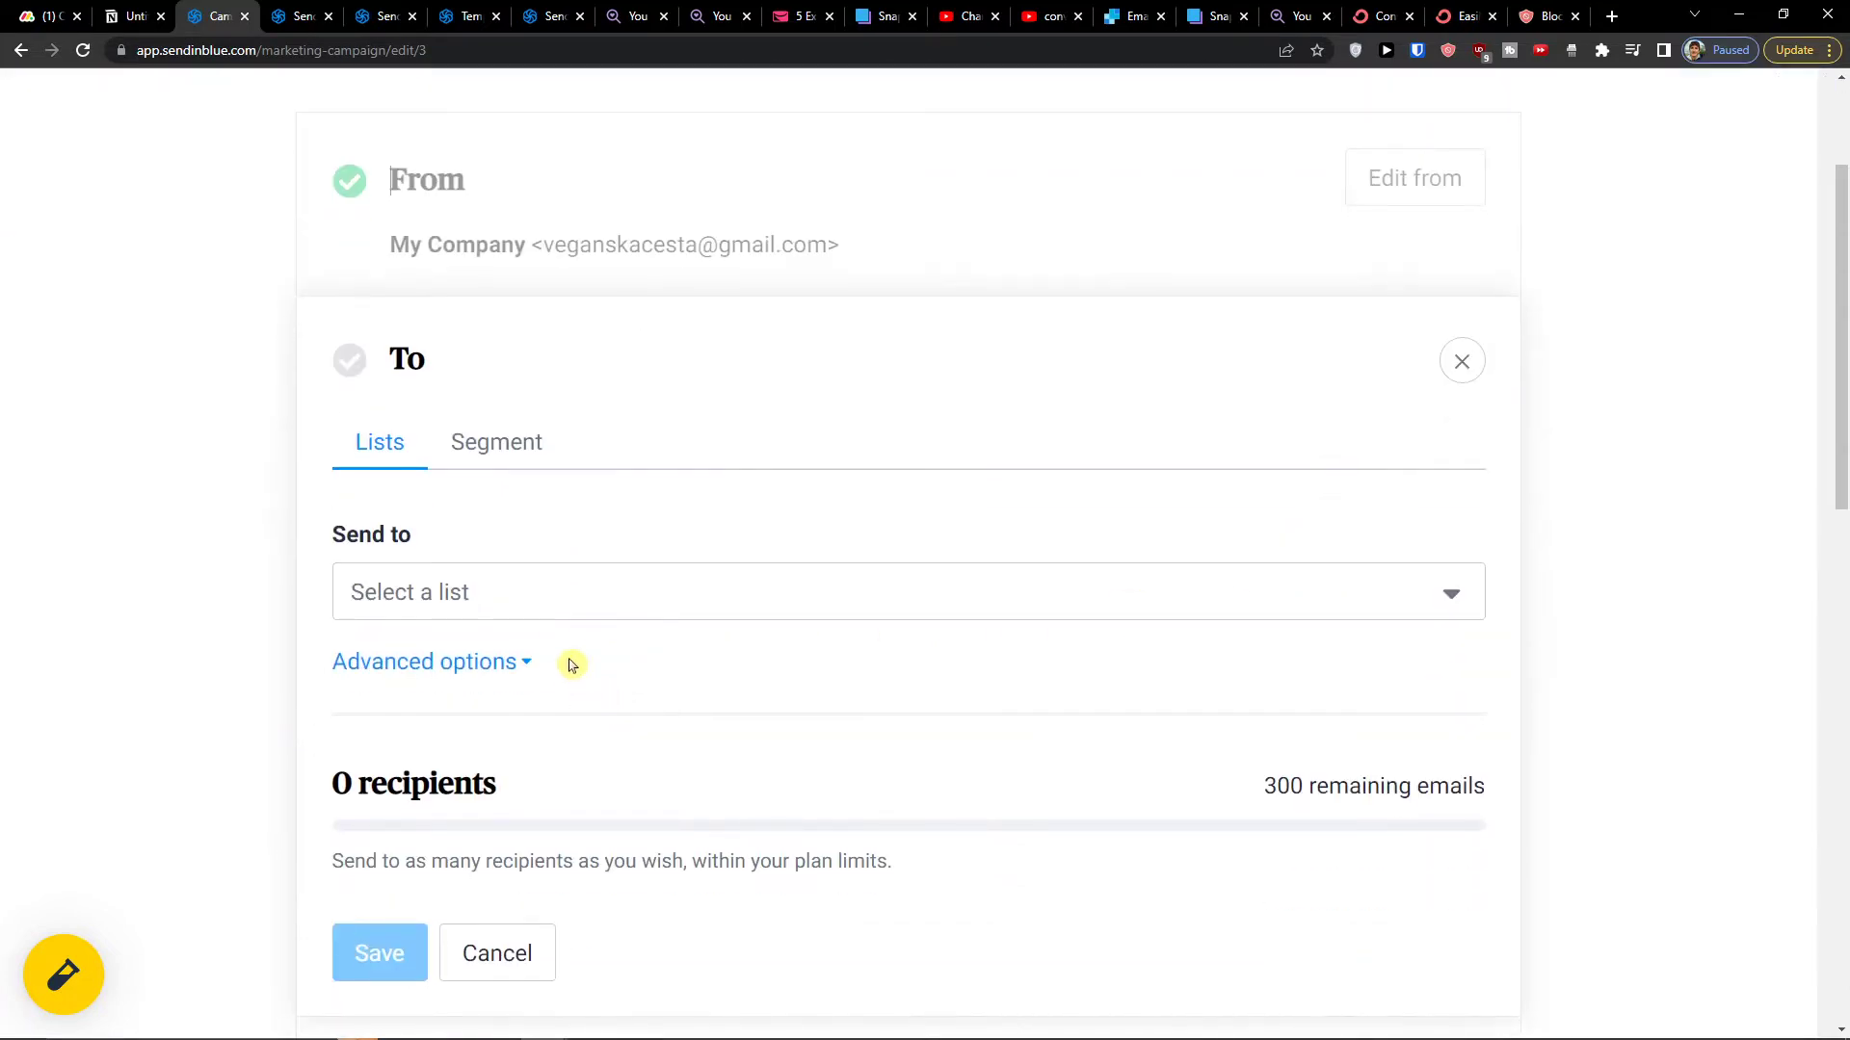
left_click(557, 614)
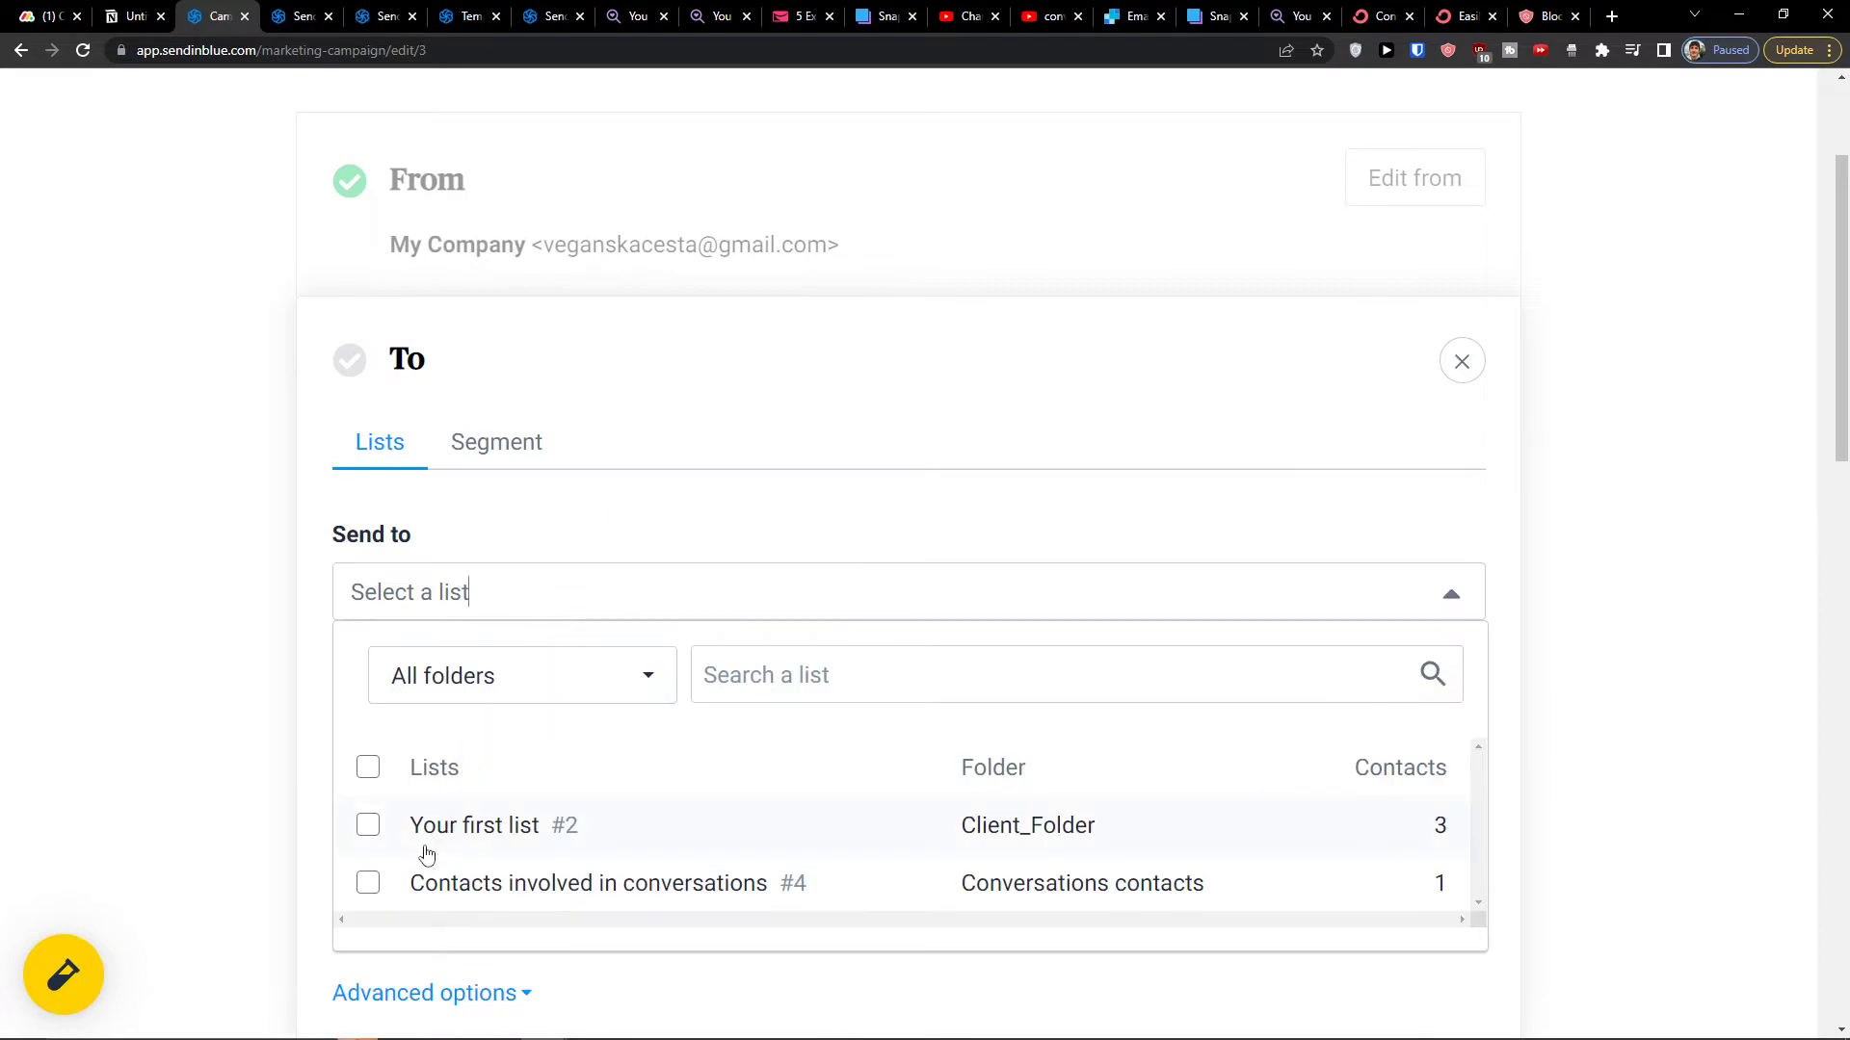
left_click(417, 841)
left_click(229, 833)
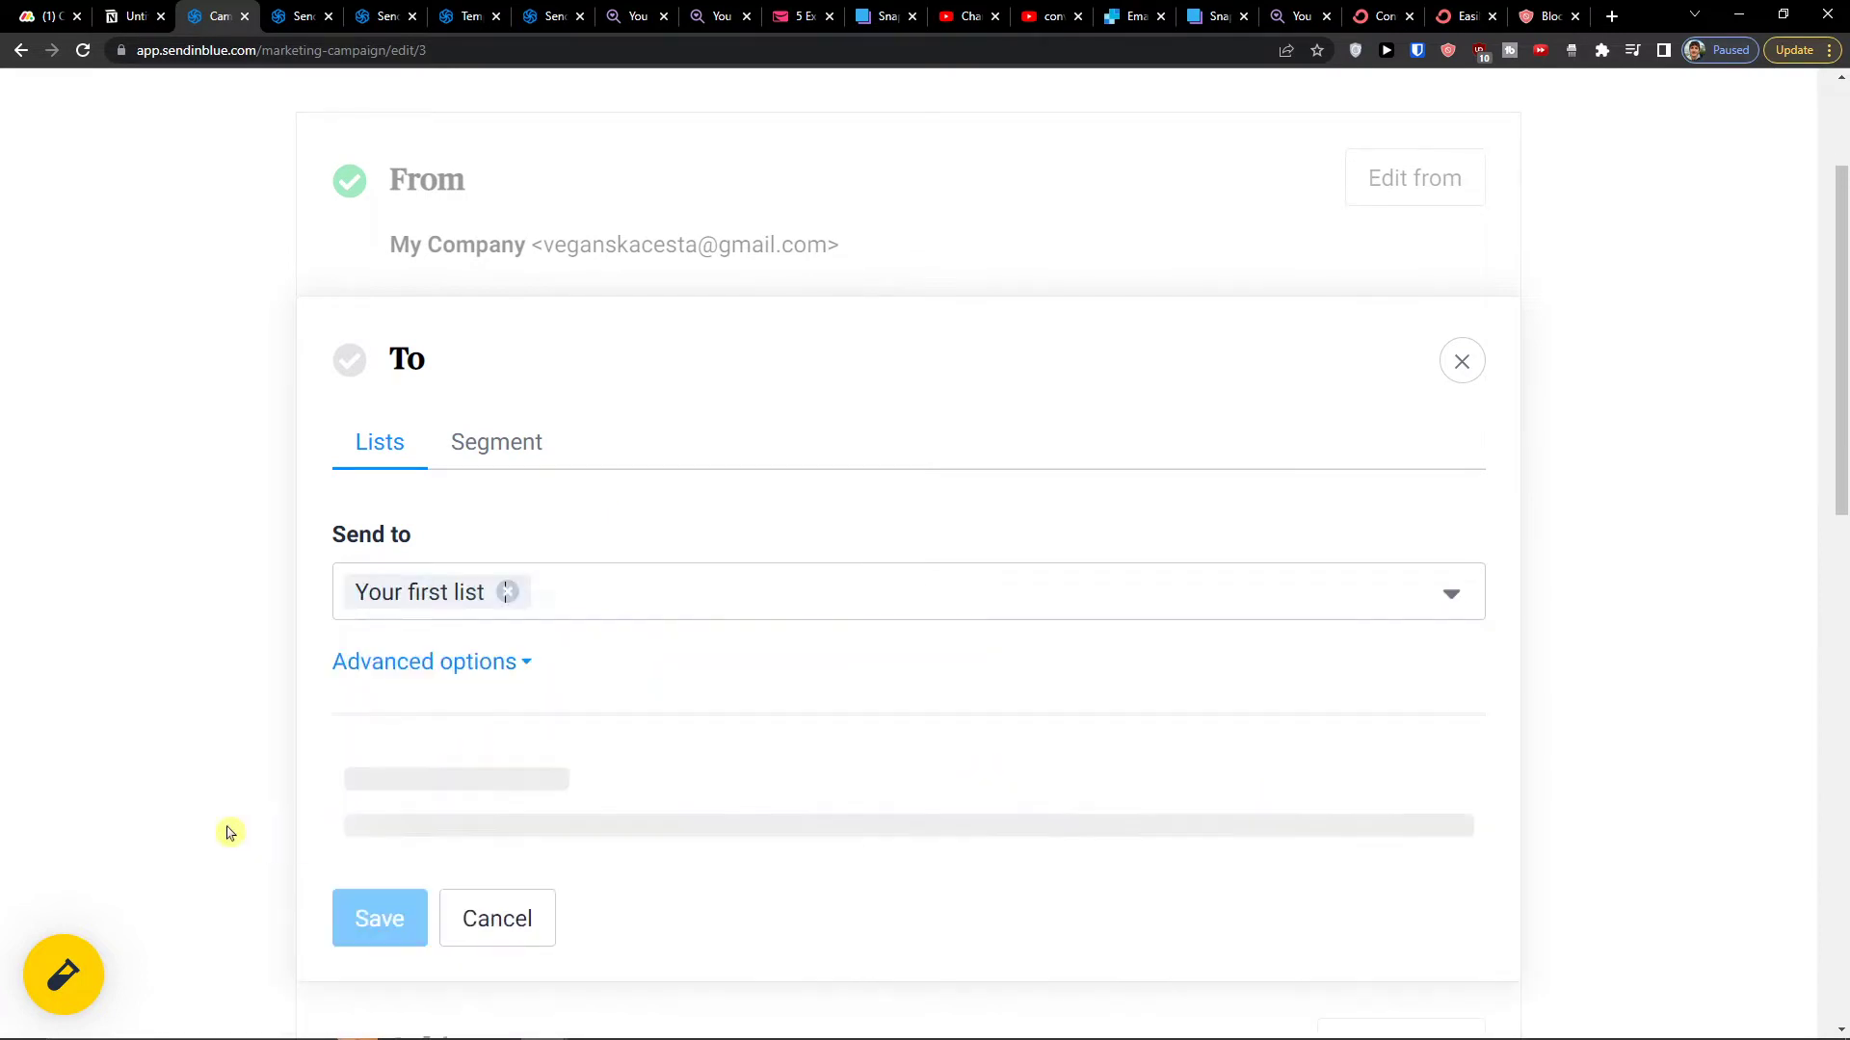
scroll(294, 867, "down", 3)
left_click(379, 756)
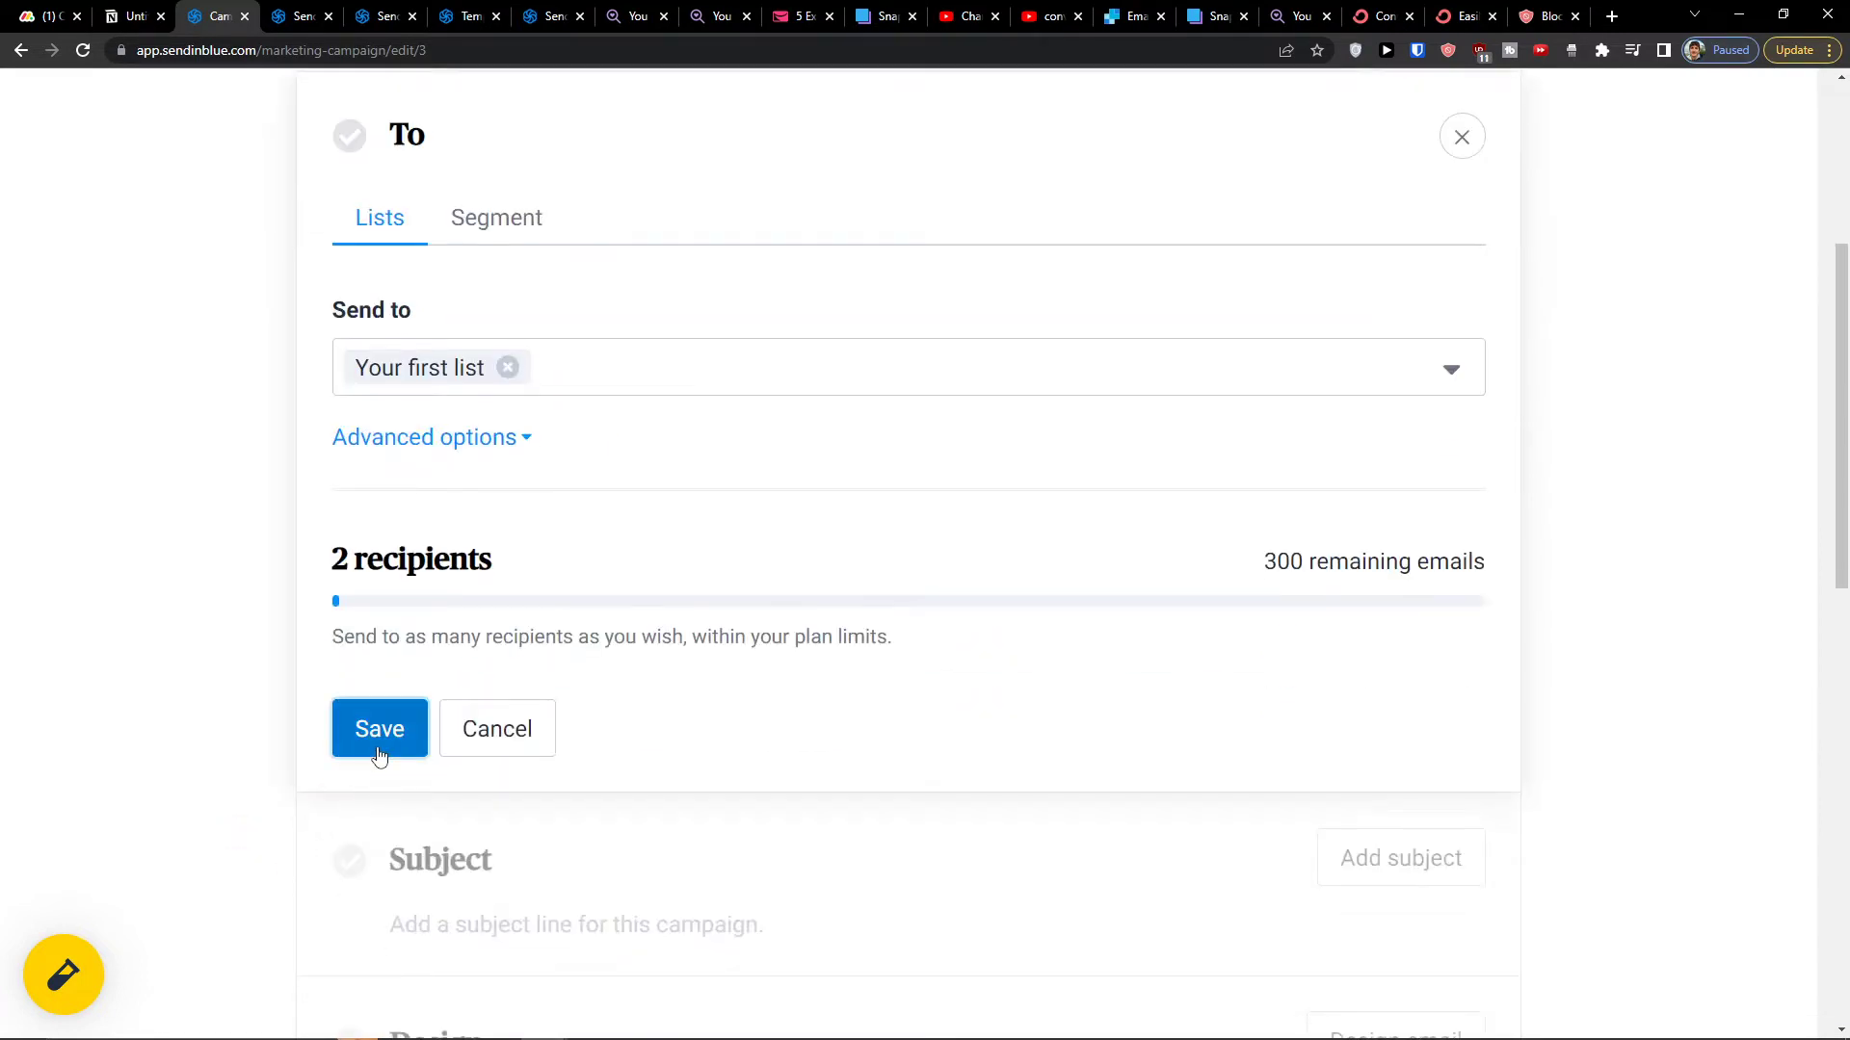
Step: Try options near the top of the campaign form, then dismiss one with Escape
left_click(519, 241)
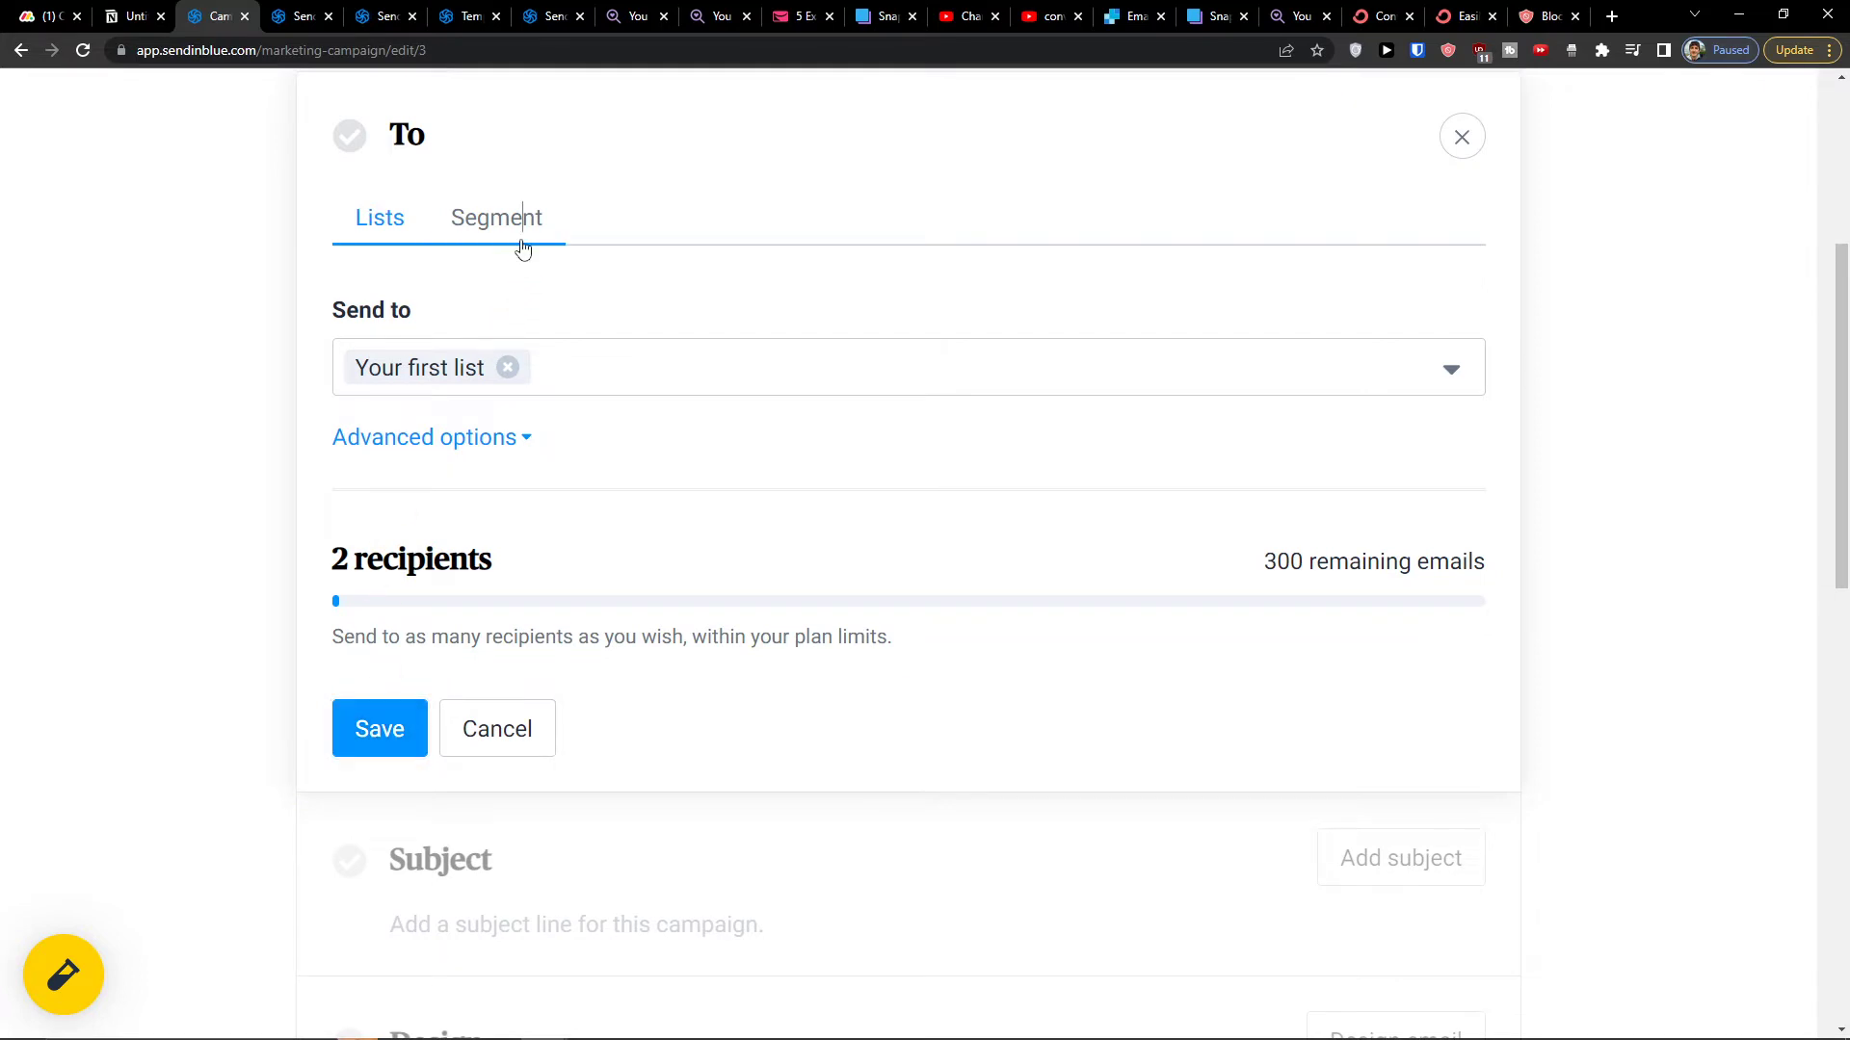
left_click(445, 371)
left_click(443, 373)
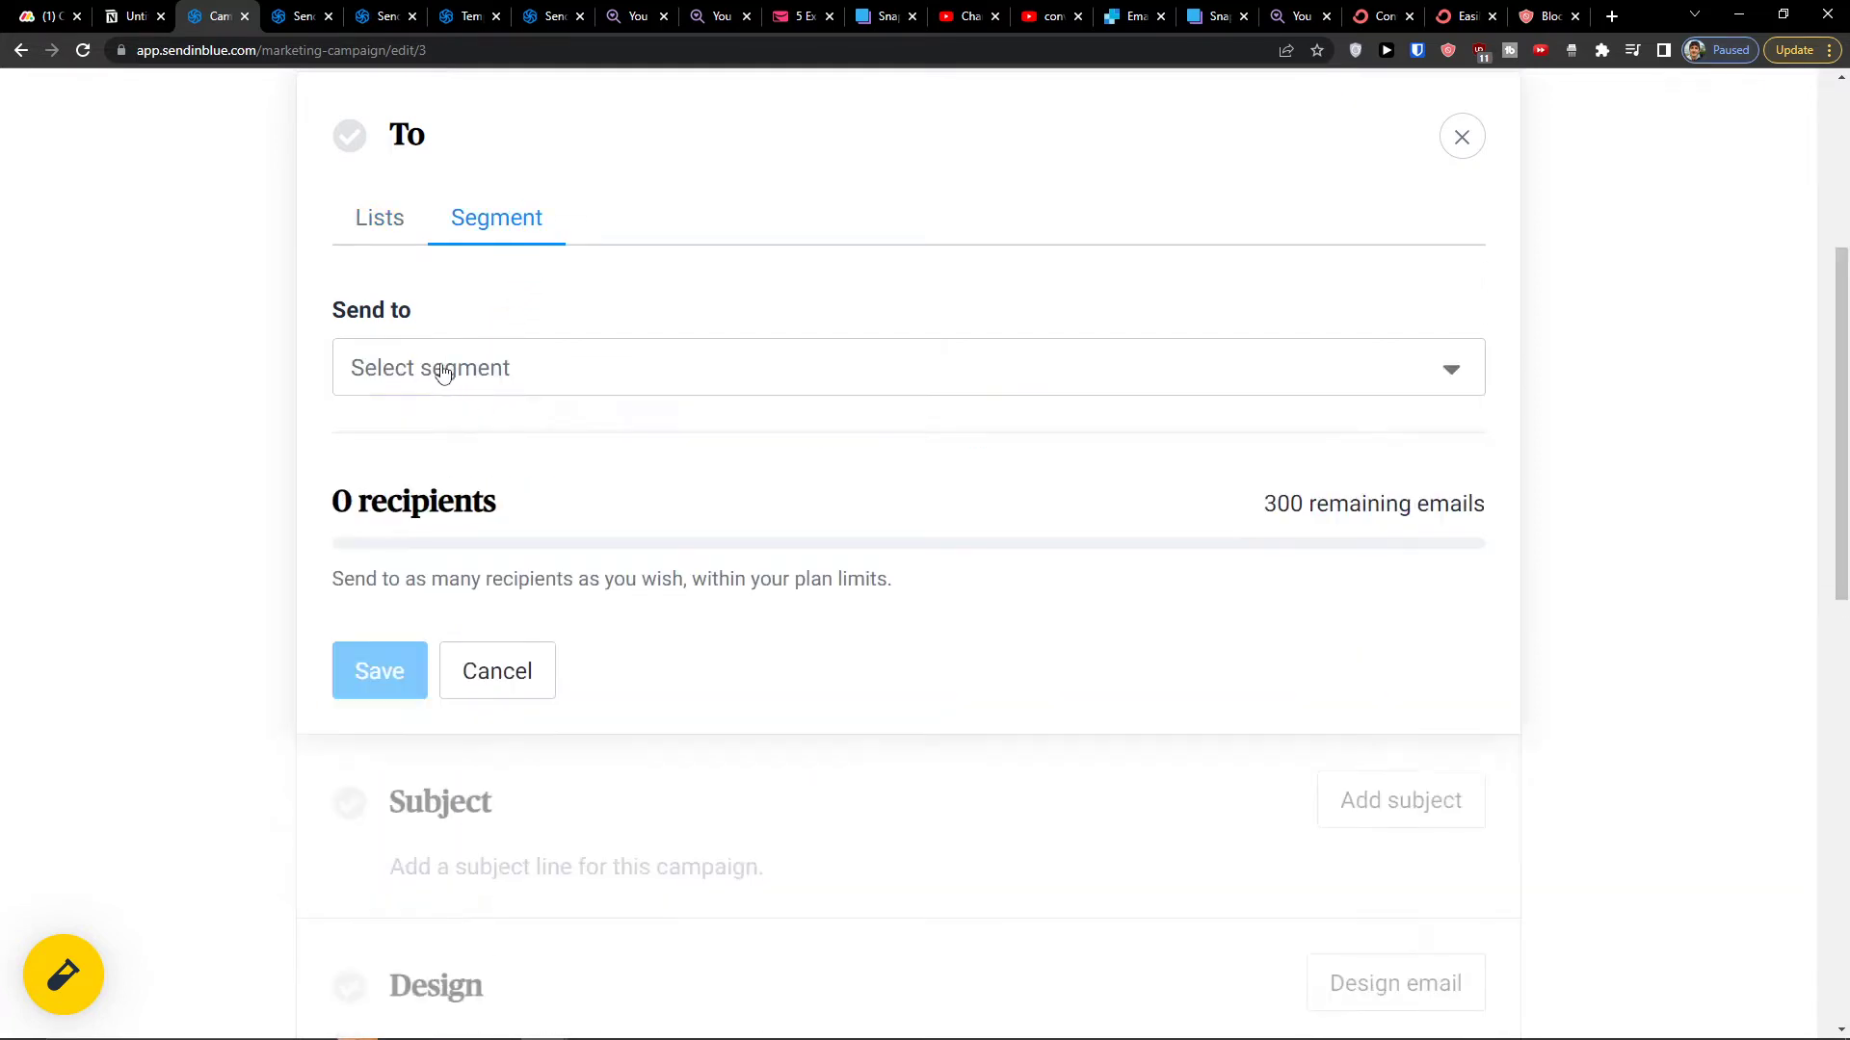
left_click(401, 224)
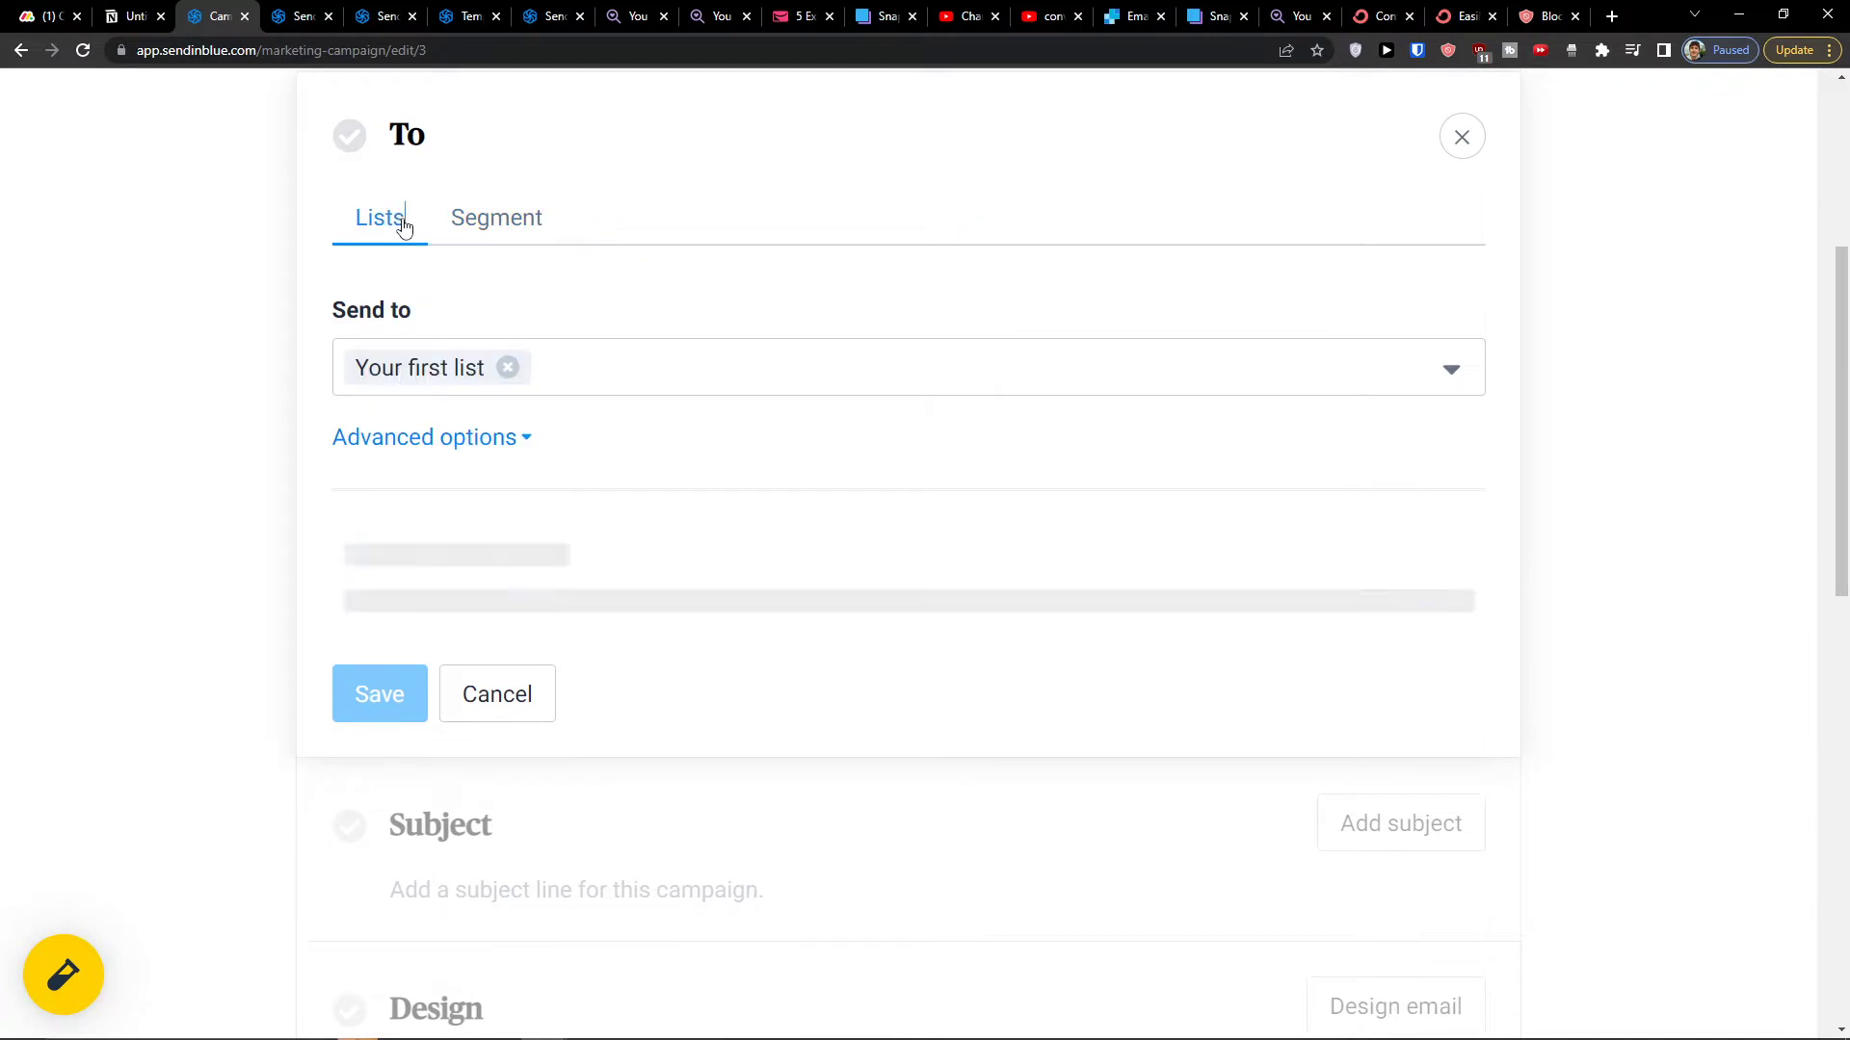
left_click(520, 441)
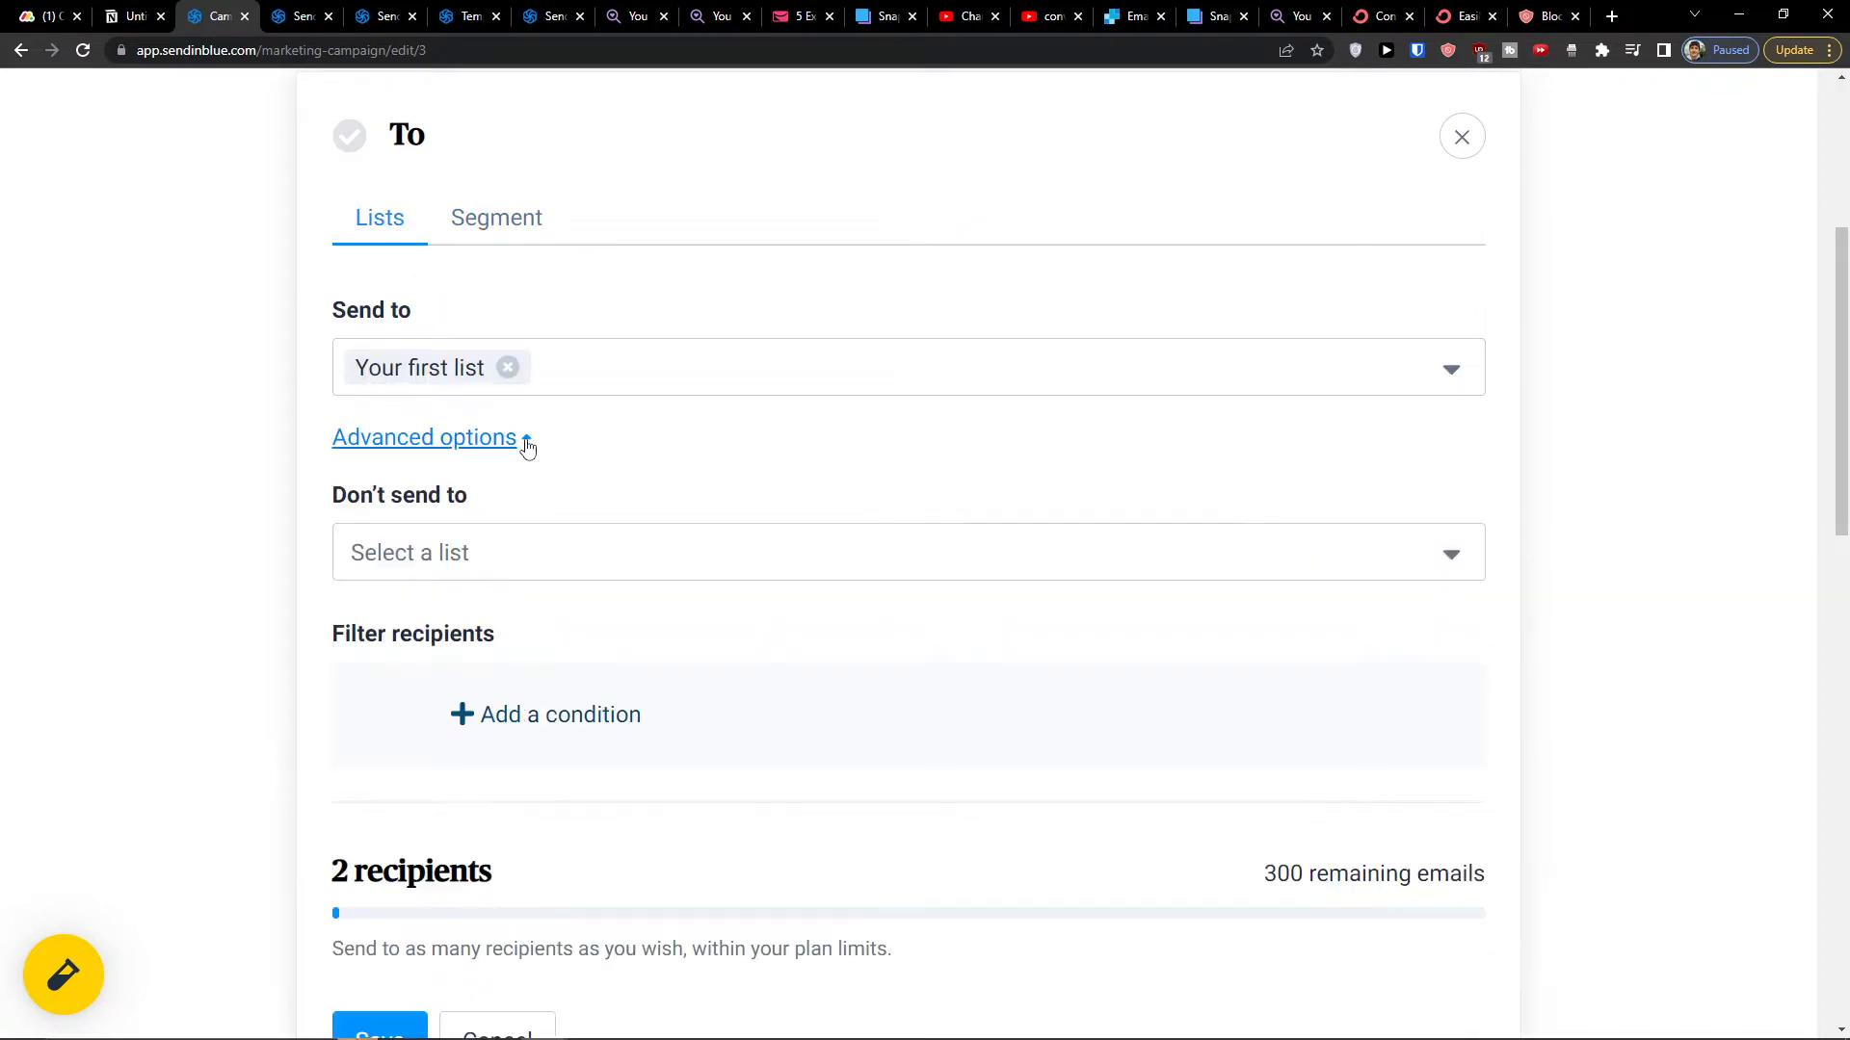
left_click(536, 562)
key("Escape")
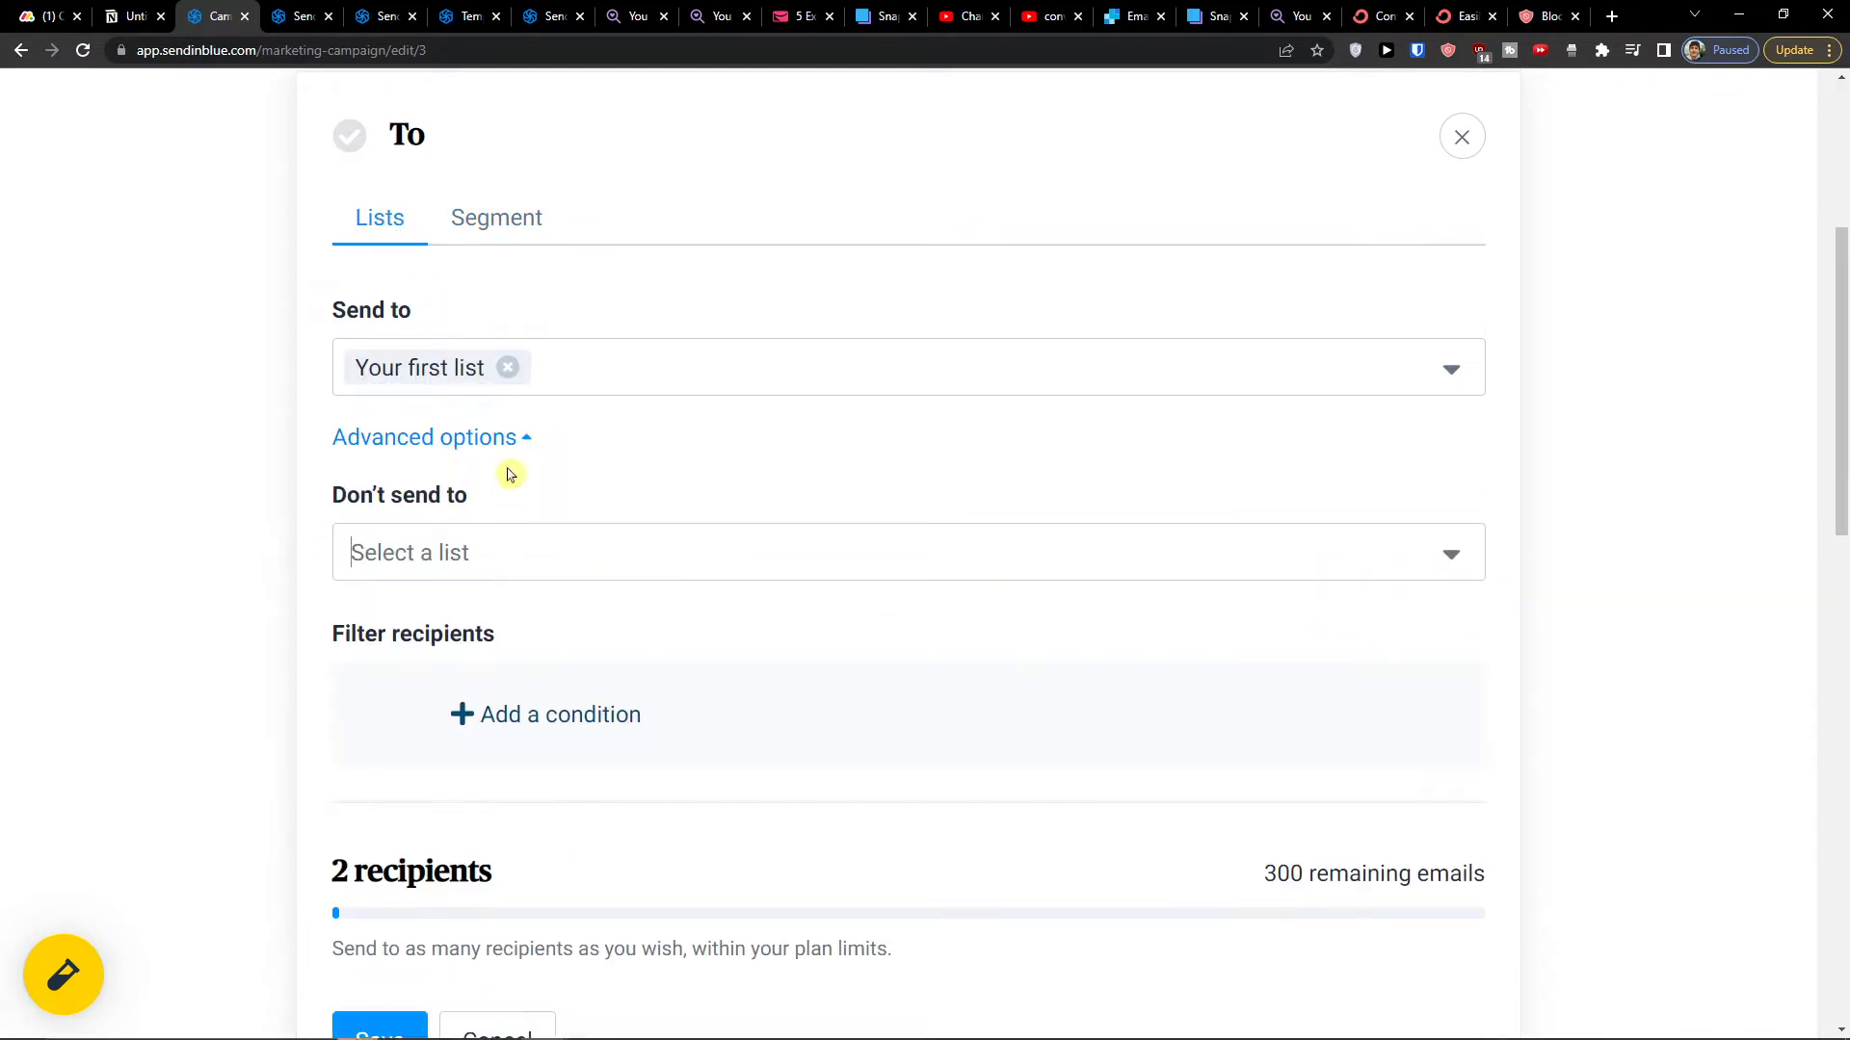
left_click(483, 734)
Step: Review the rest of the campaign setup page, clicking a few sections along the way
scroll(628, 768, "down", 2)
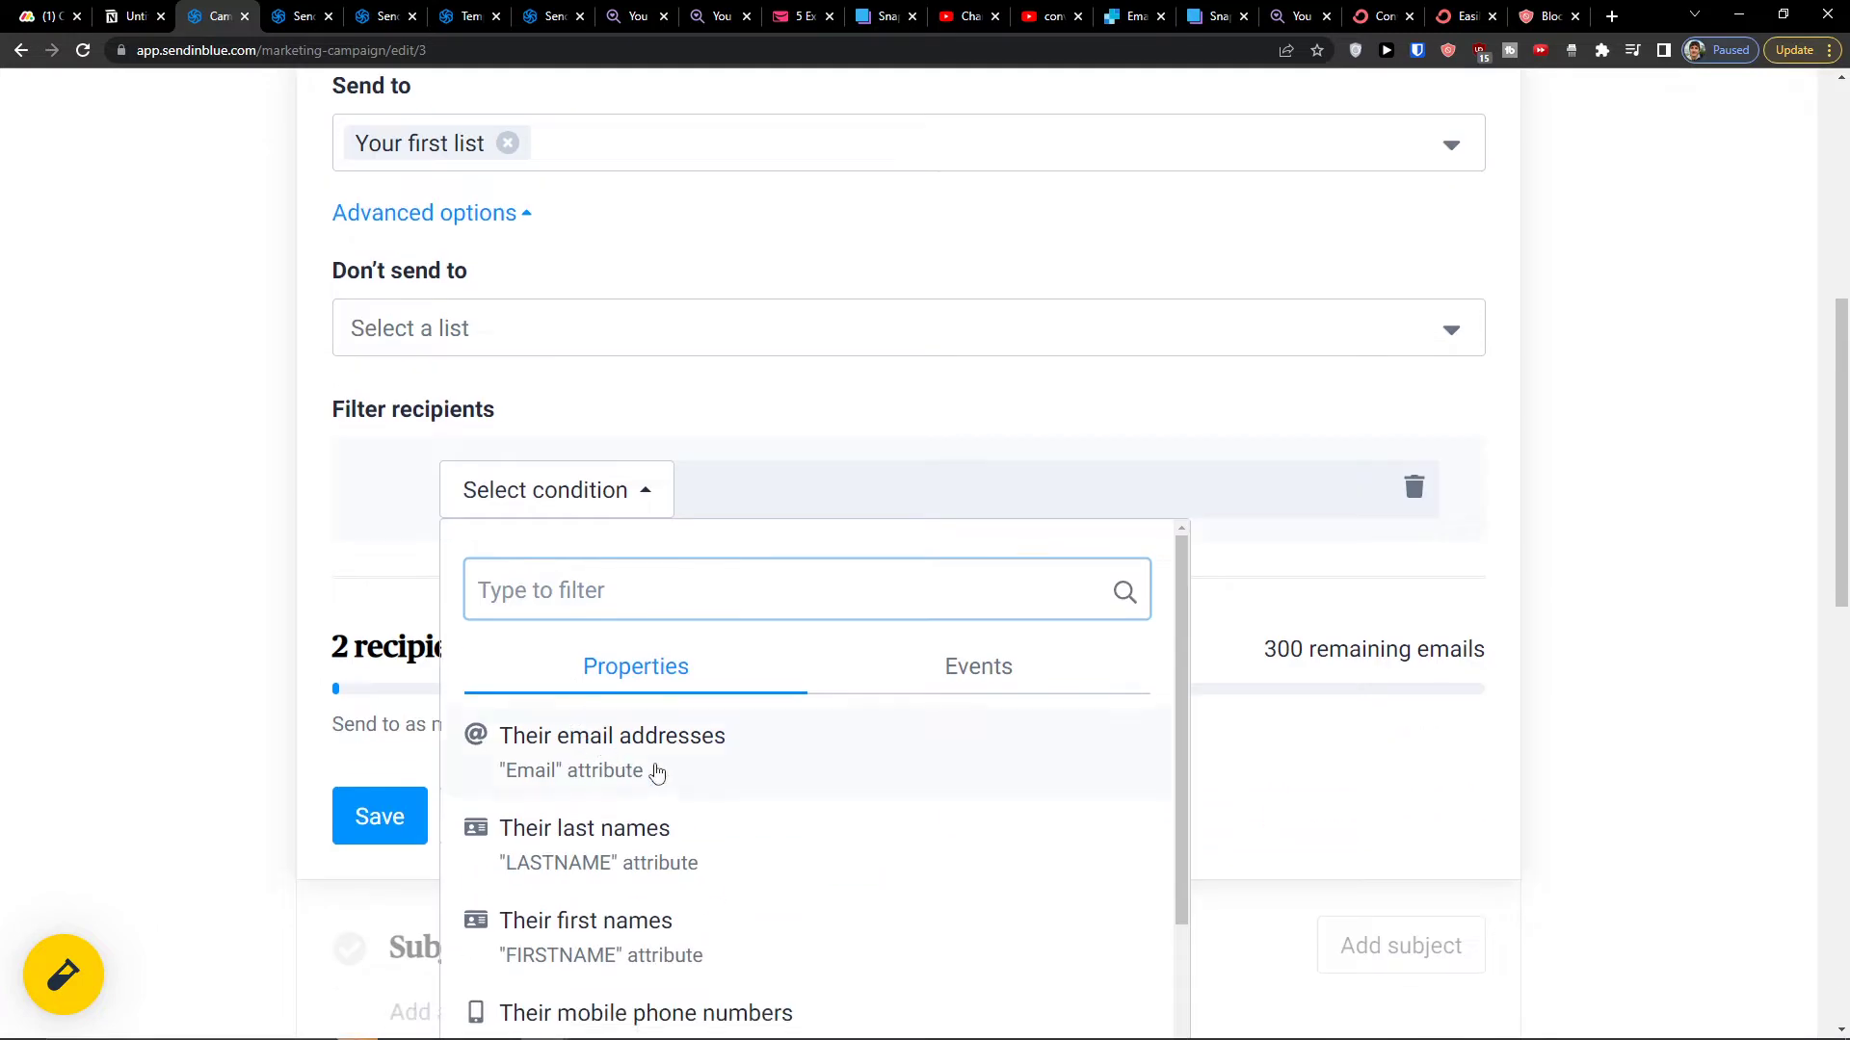
scroll(755, 801, "down", 2)
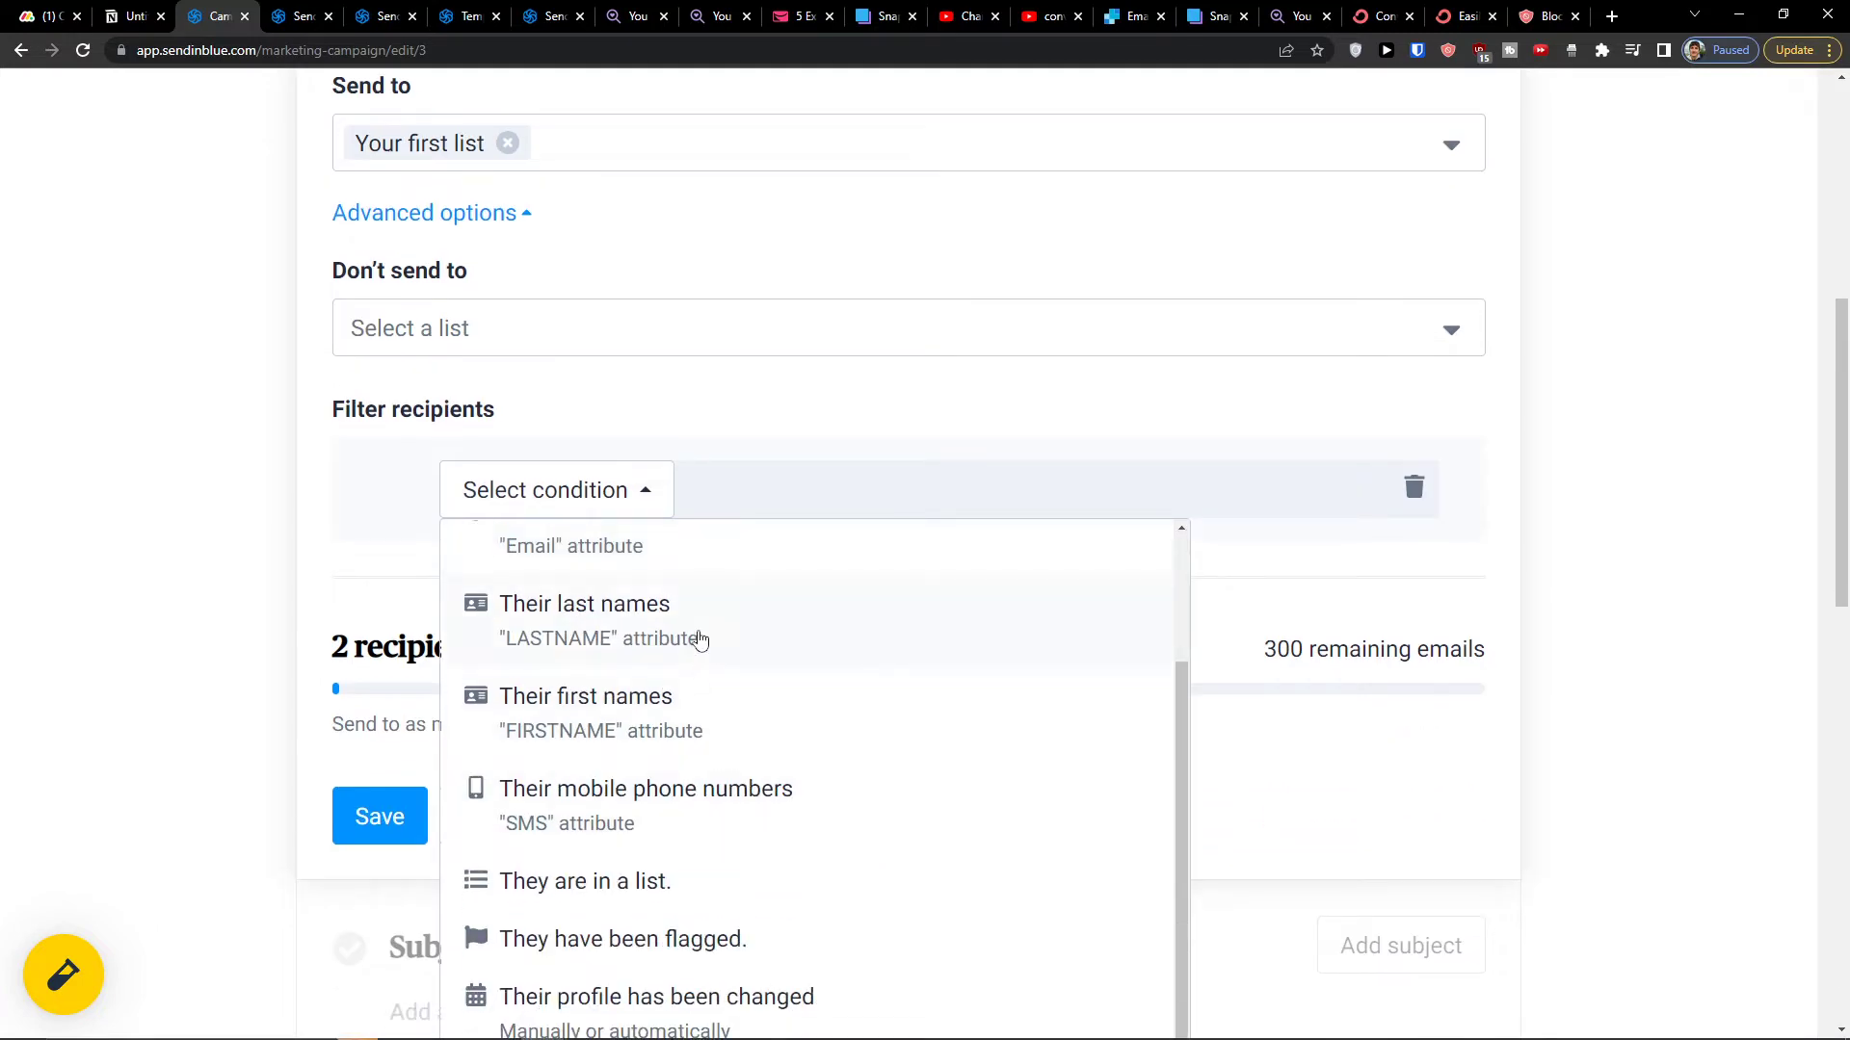
scroll(720, 653, "down", 2)
scroll(867, 690, "down", 1)
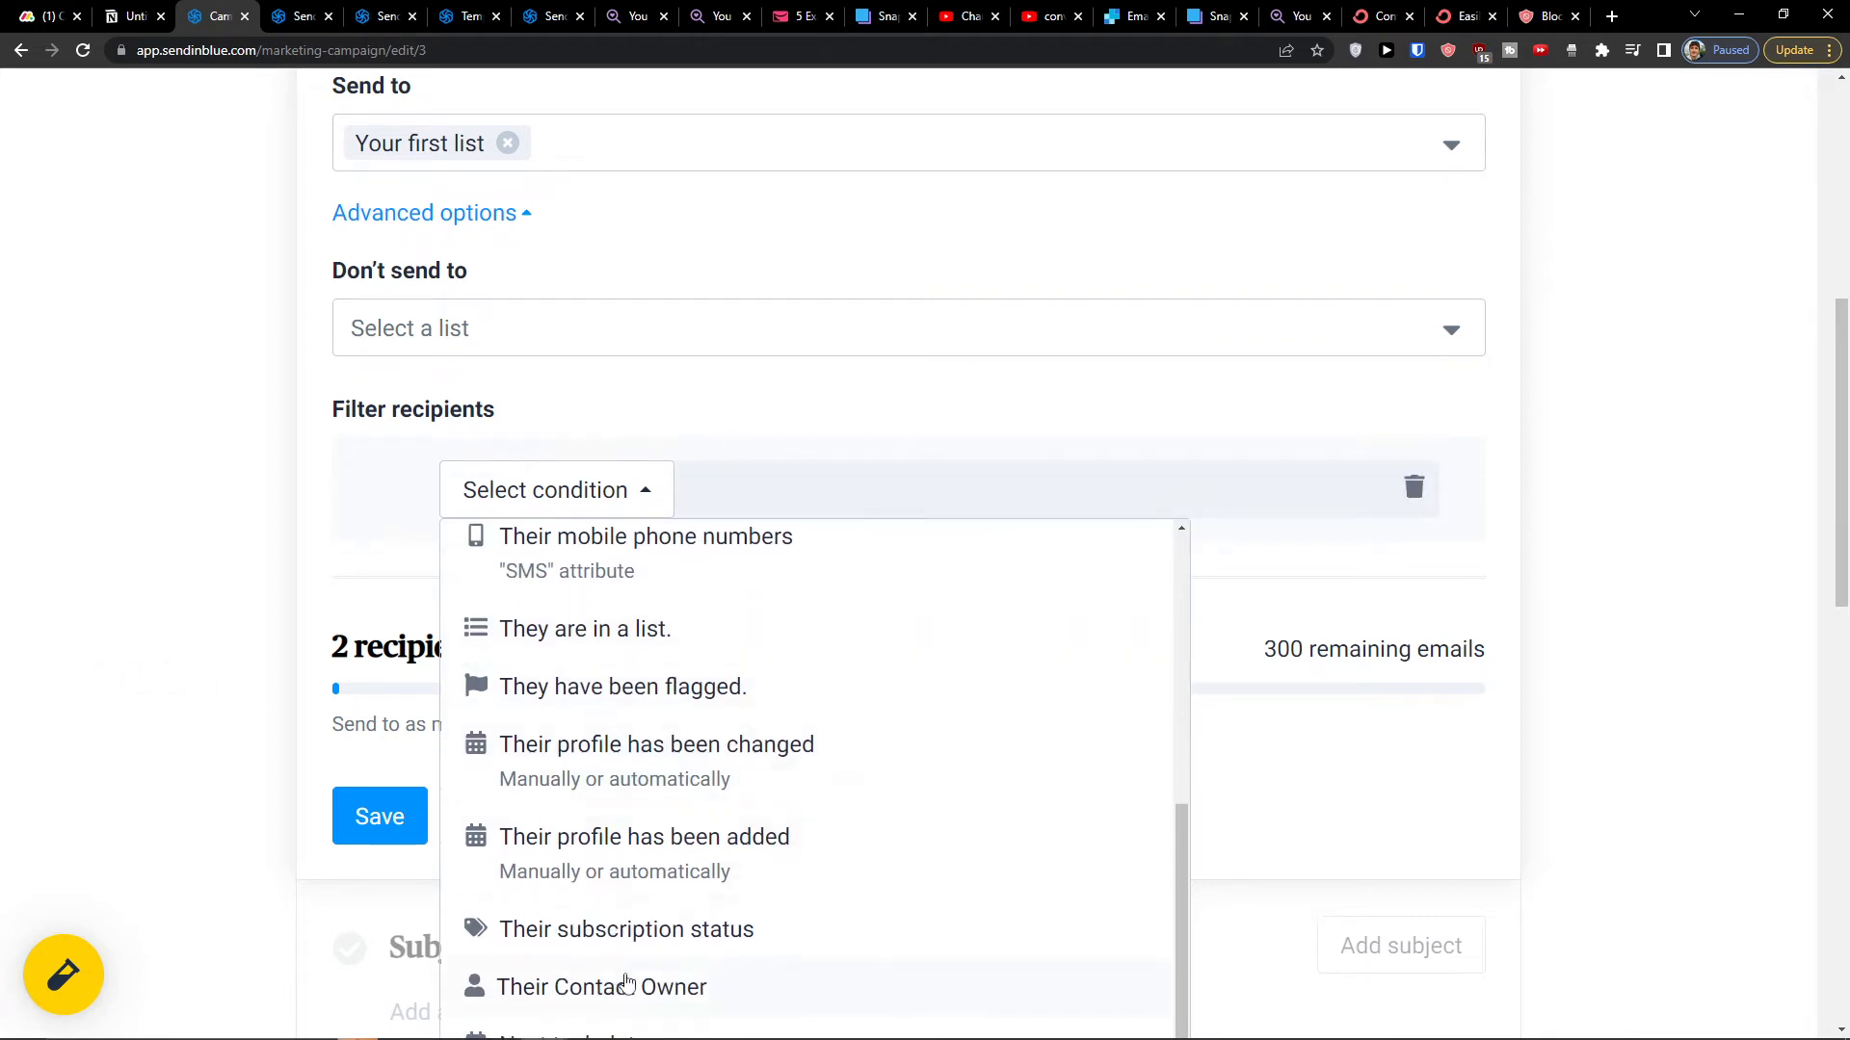
scroll(621, 983, "down", 4)
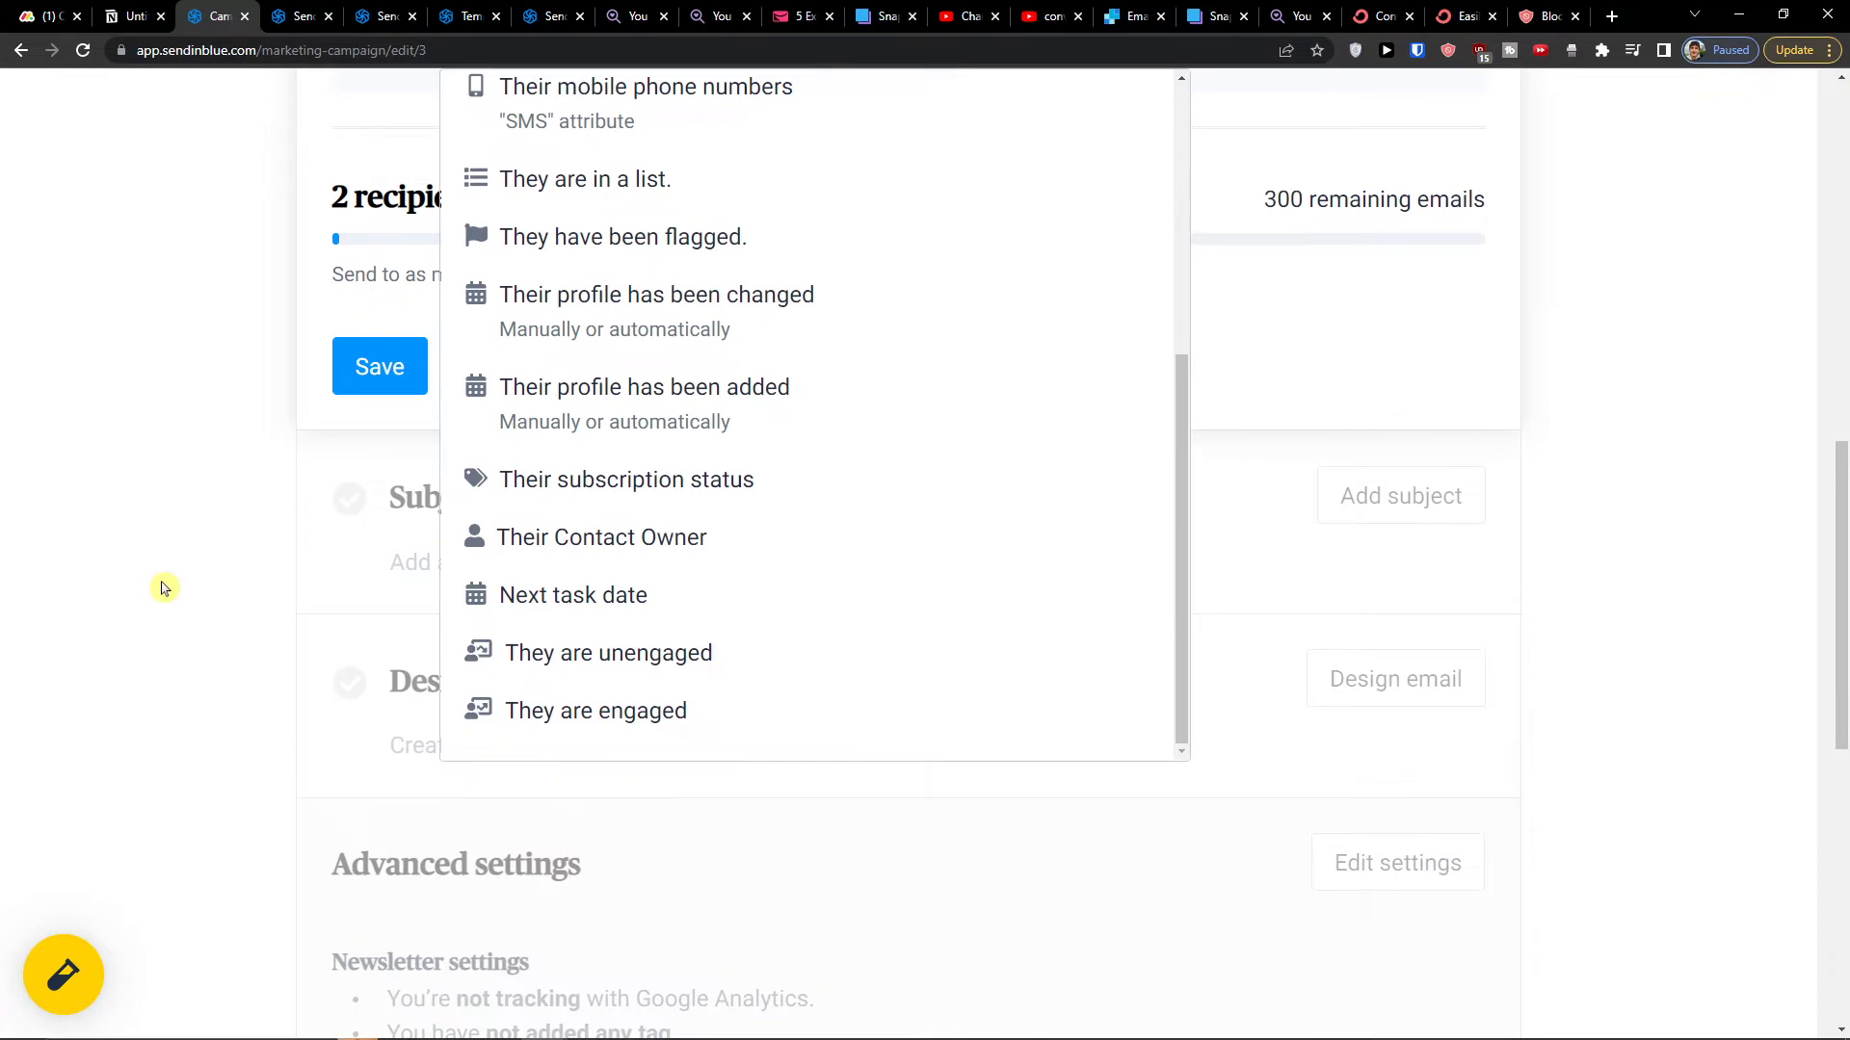
scroll(164, 588, "up", 2)
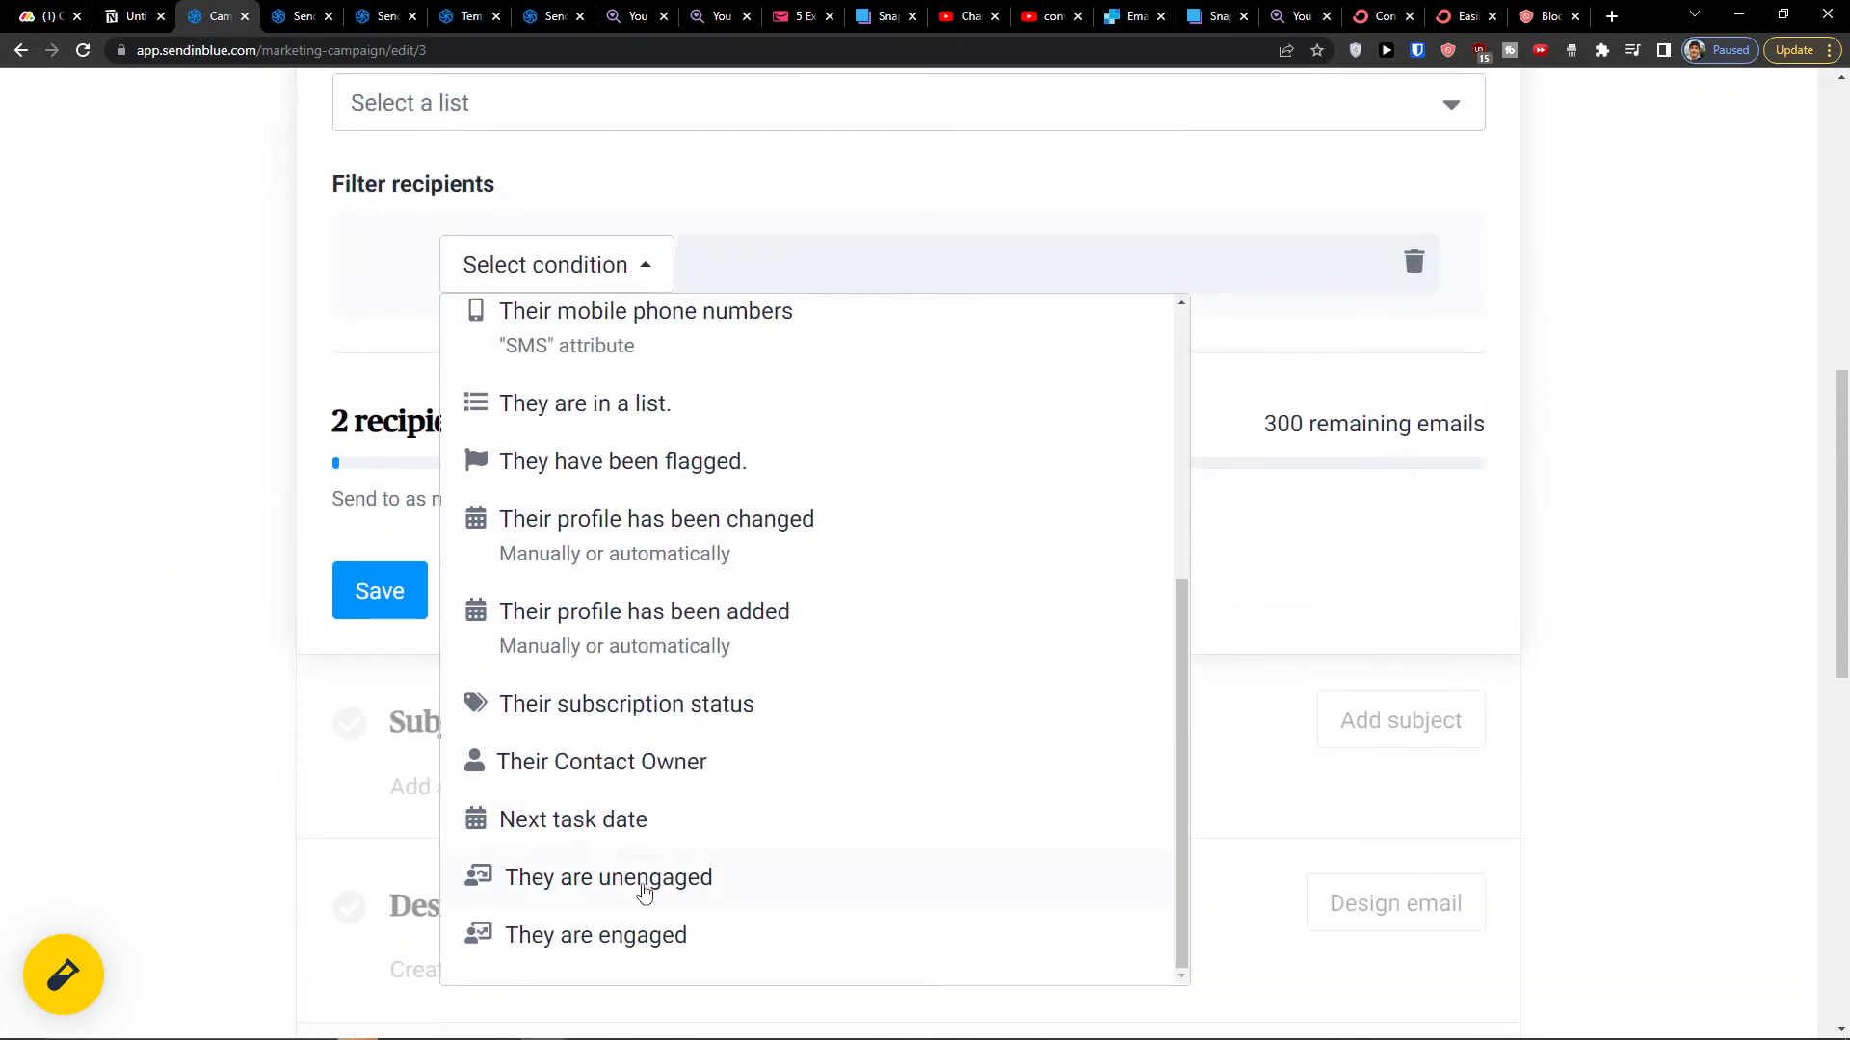
left_click(206, 652)
scroll(528, 560, "up", 4)
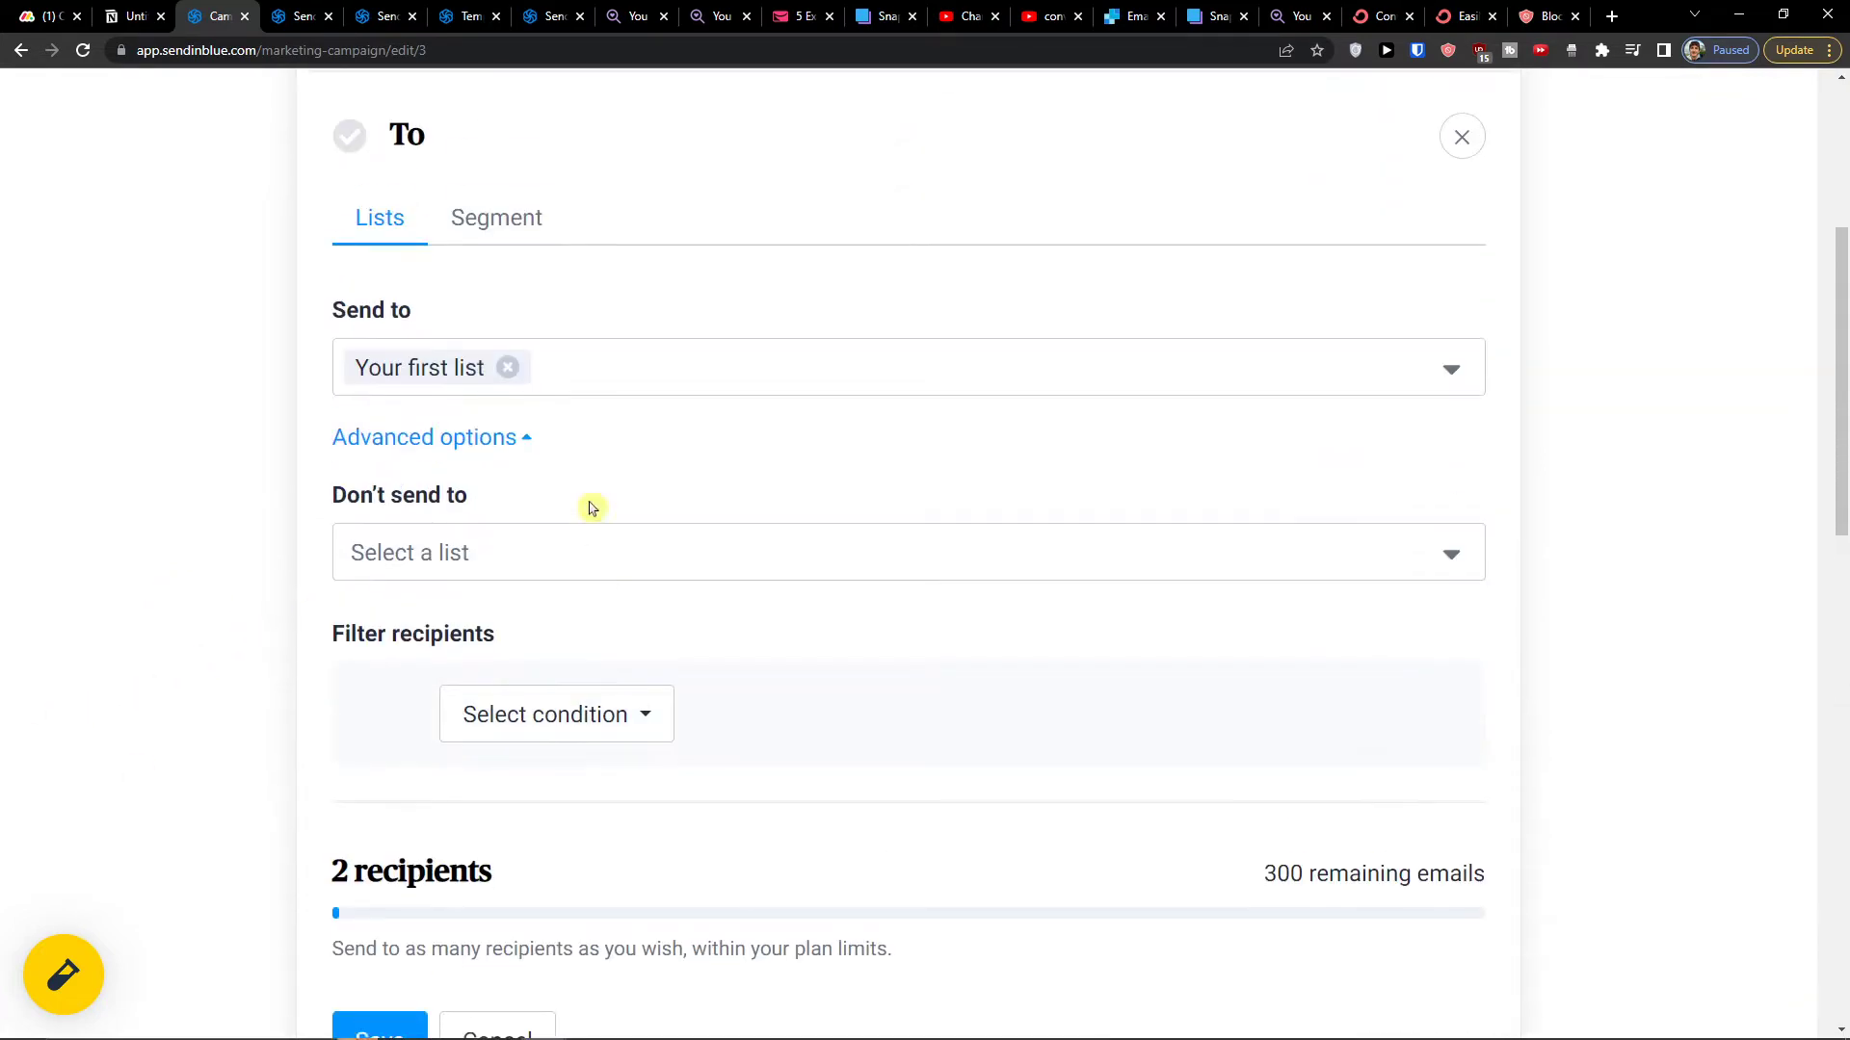
left_click(425, 436)
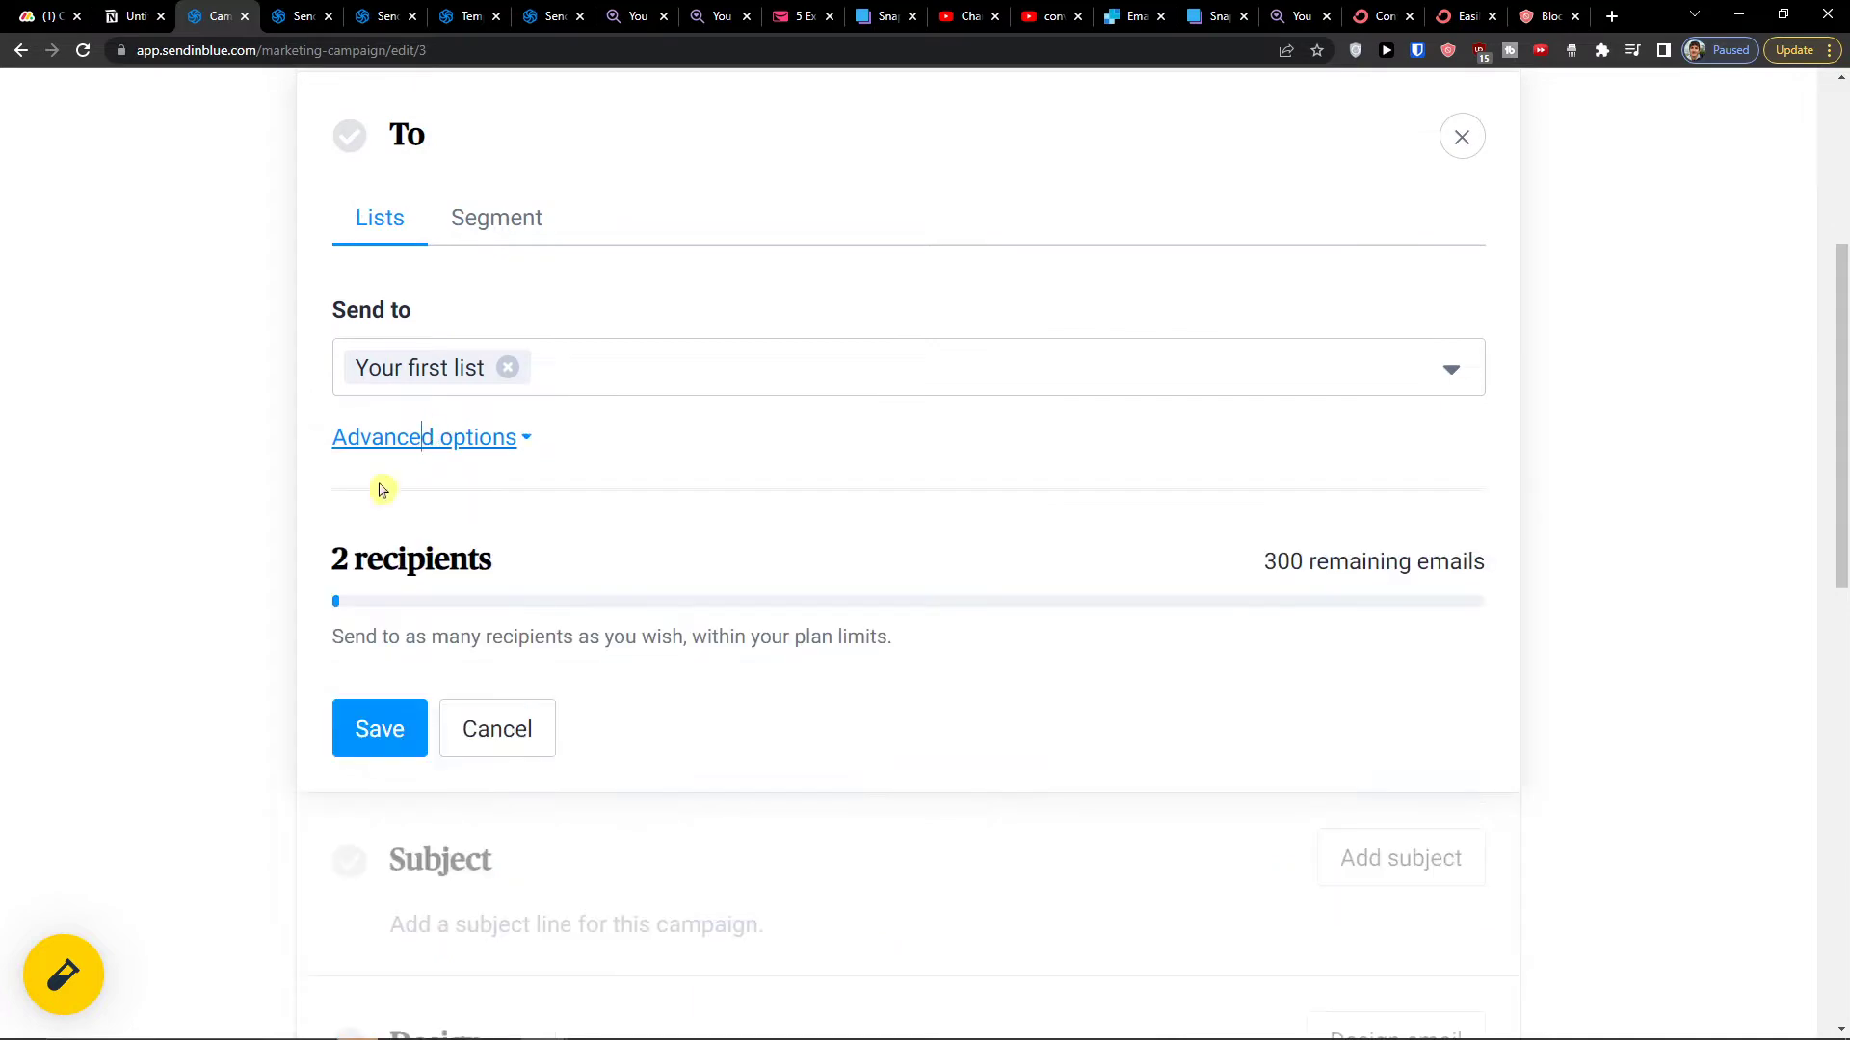
left_click(397, 753)
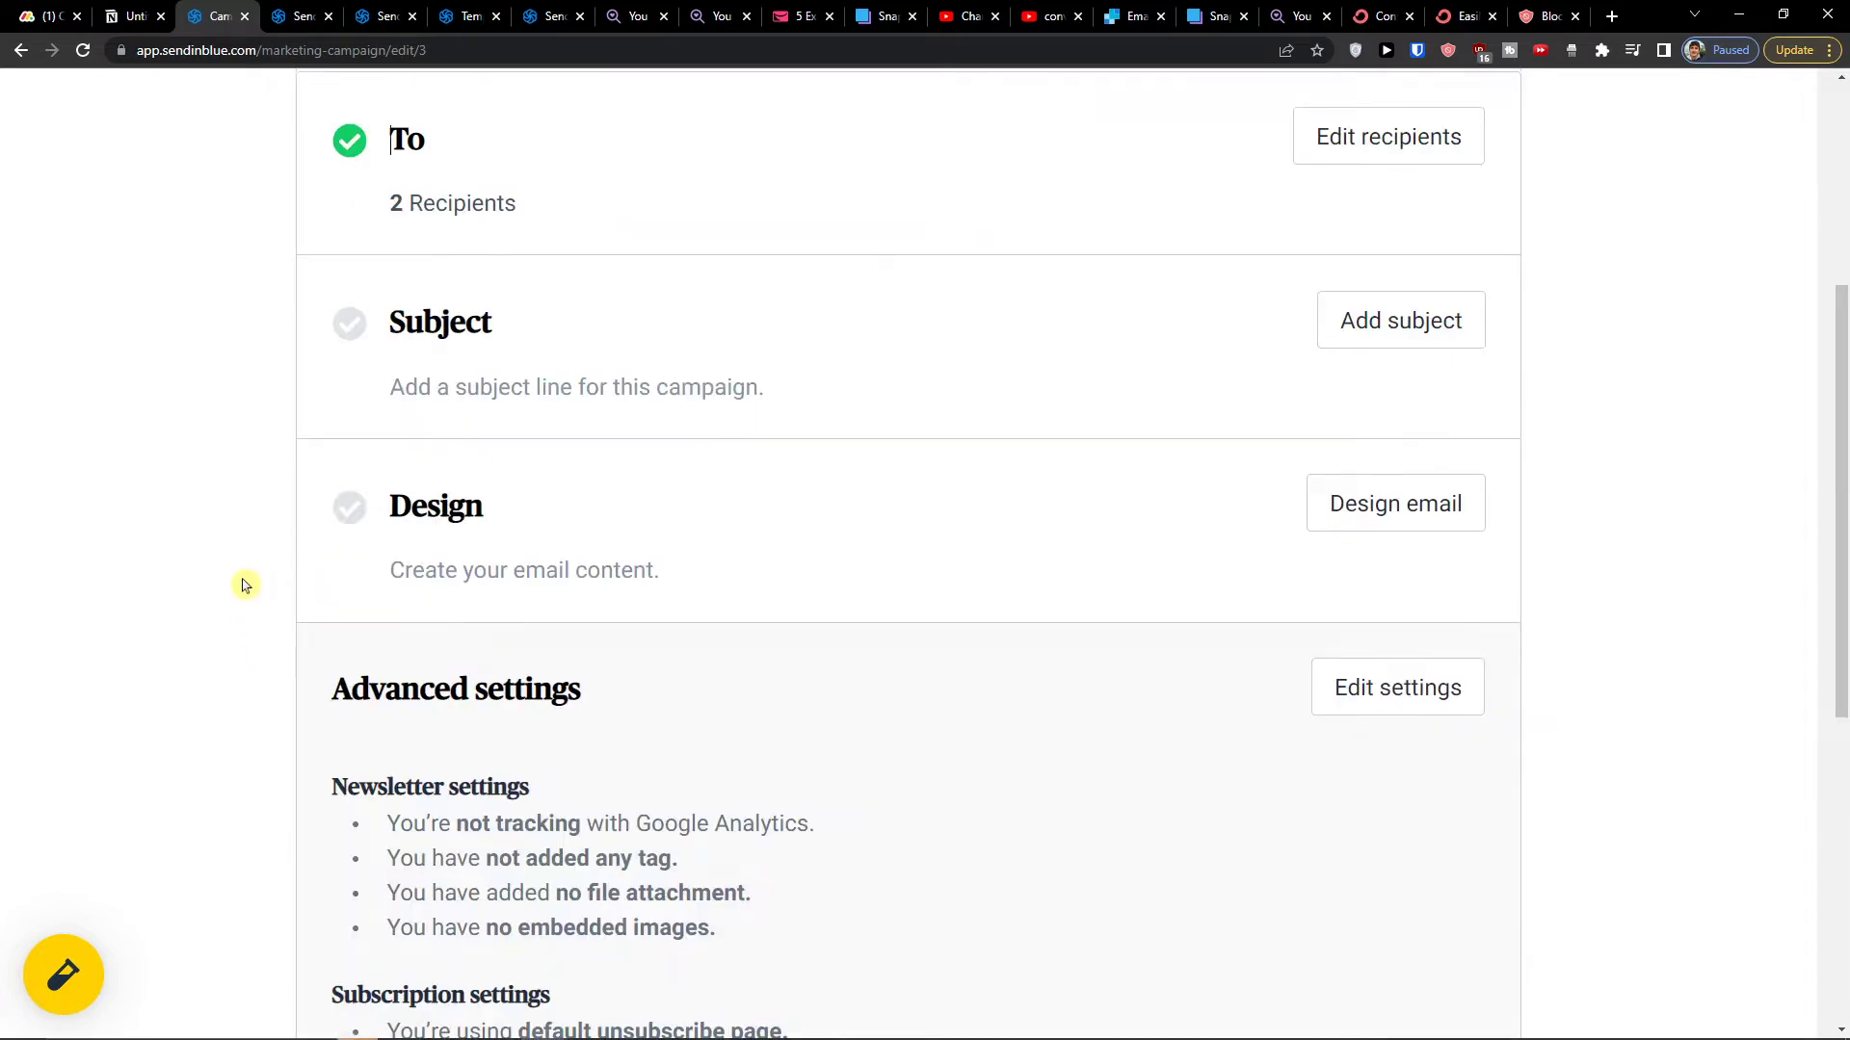
scroll(269, 594, "down", 2)
scroll(694, 566, "up", 2)
scroll(475, 314, "up", 2)
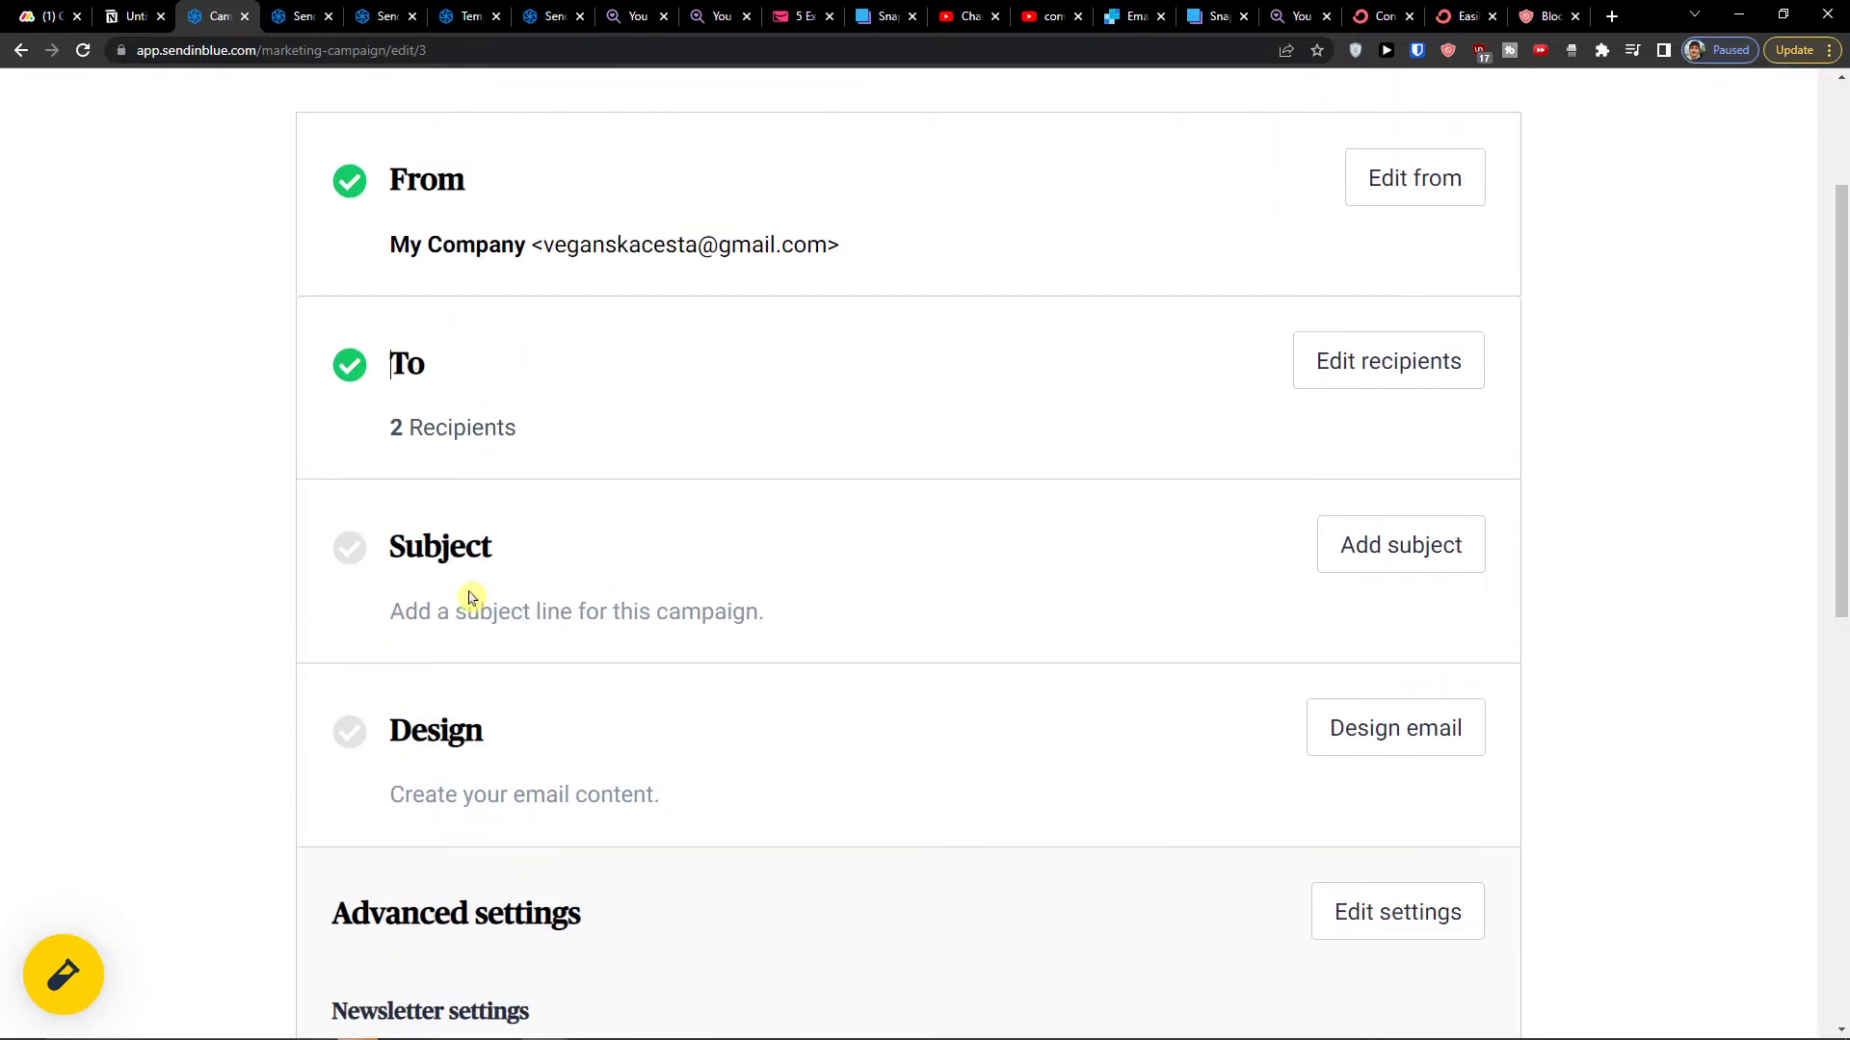
left_click(1364, 544)
scroll(756, 558, "up", 2)
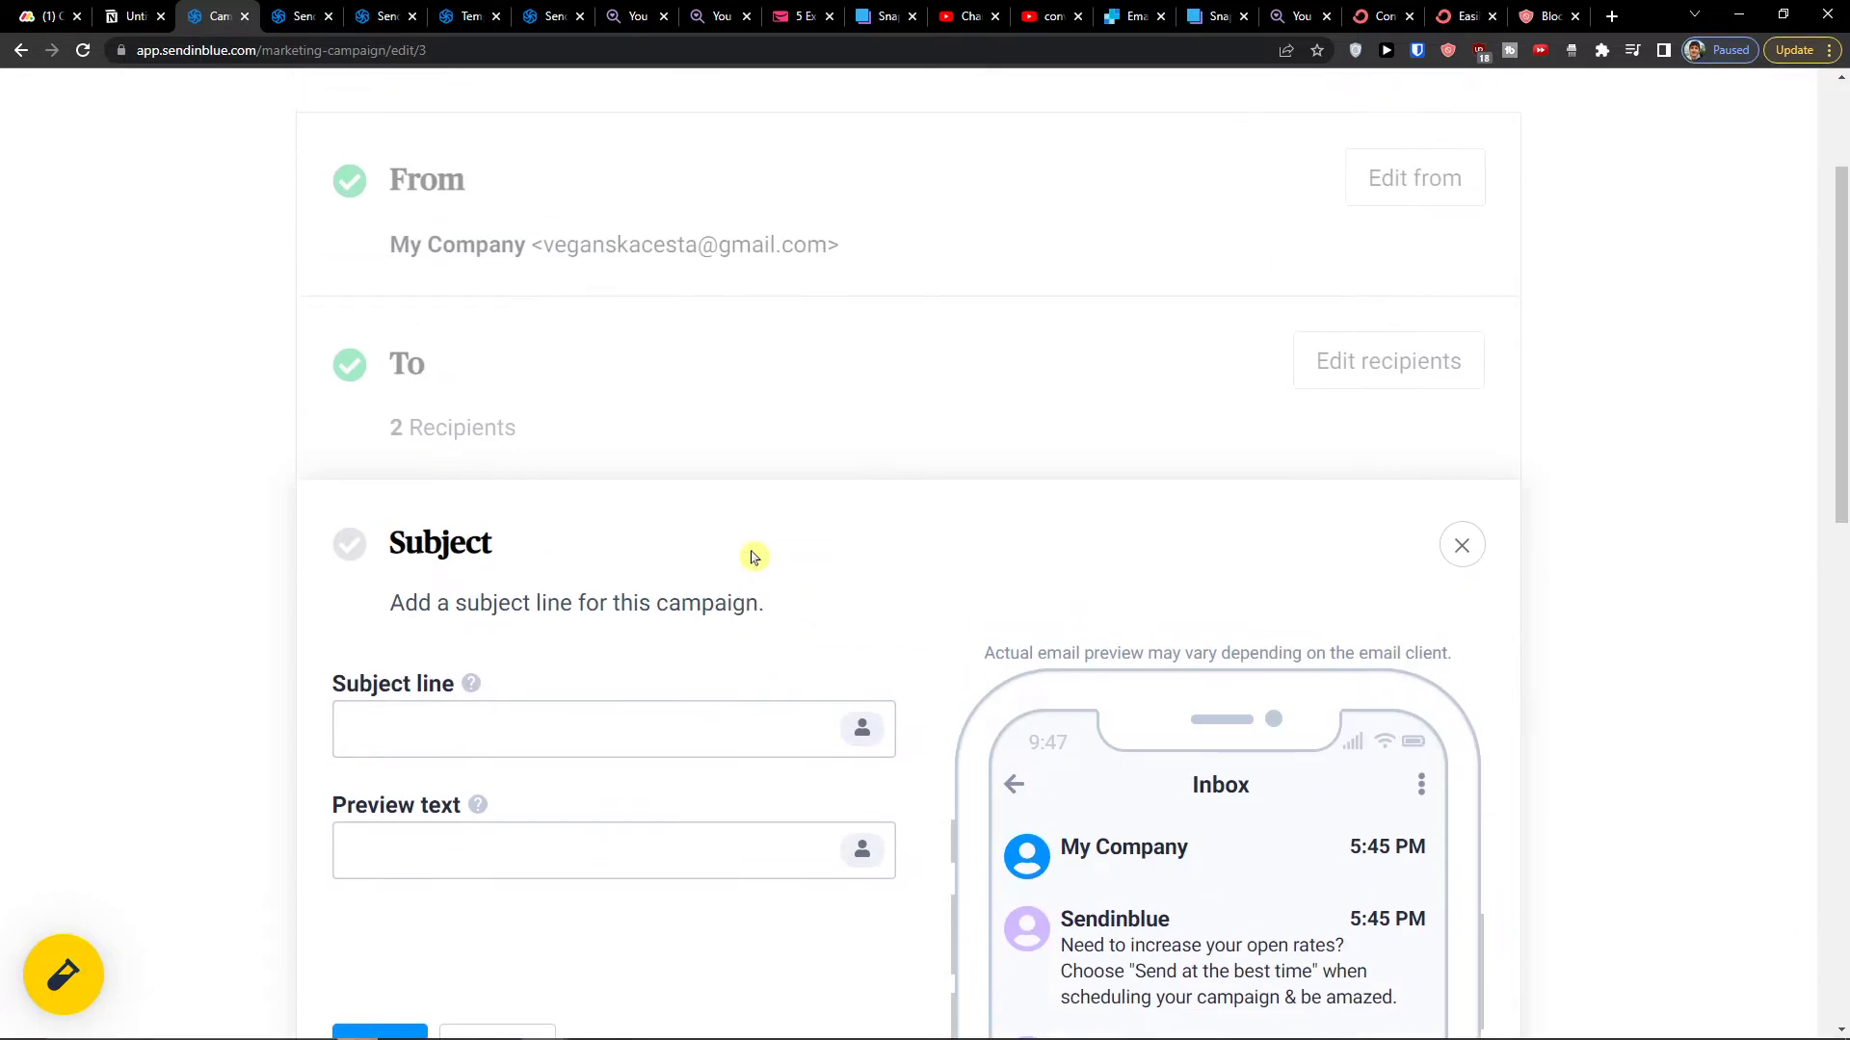
scroll(710, 668, "down", 2)
Step: Save subject line 'News in Our company' with preview text 'Our activities'
left_click(611, 495)
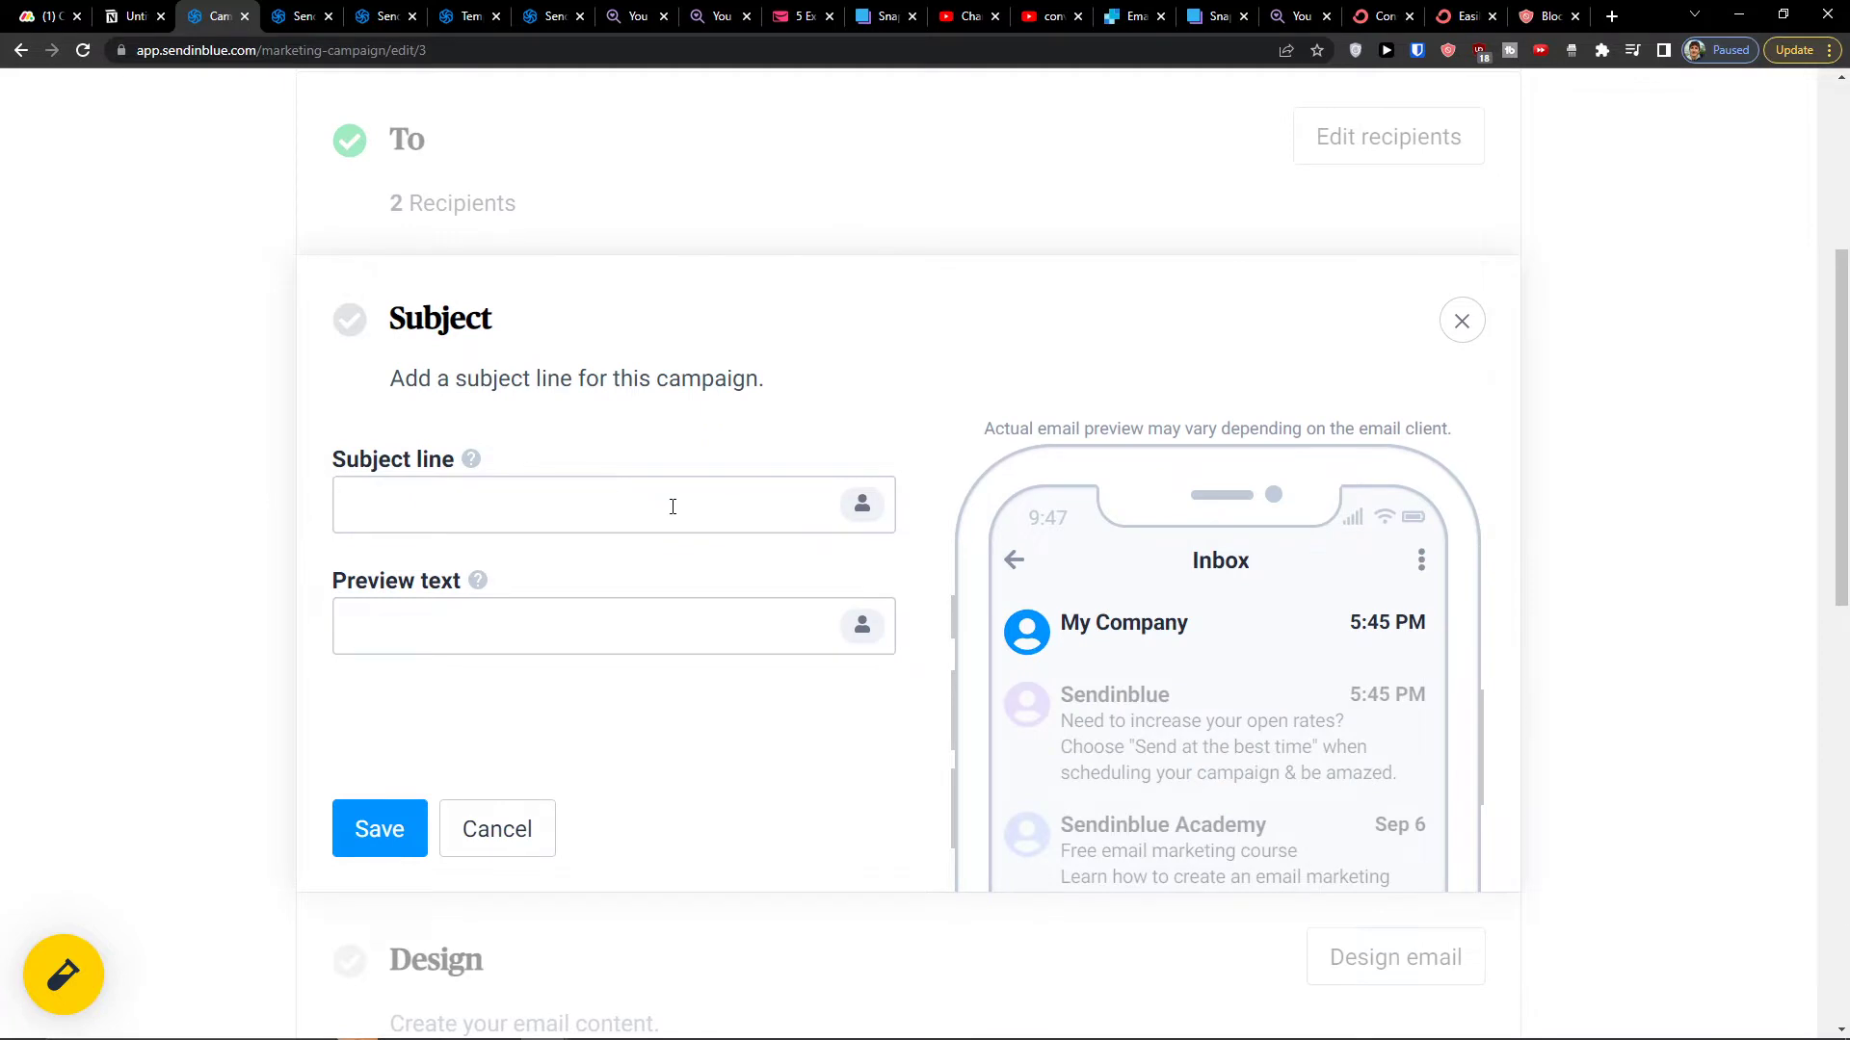
type("Wha")
key("BackSpace")
key("BackSpace")
key("BackSpace")
type("News in Our company")
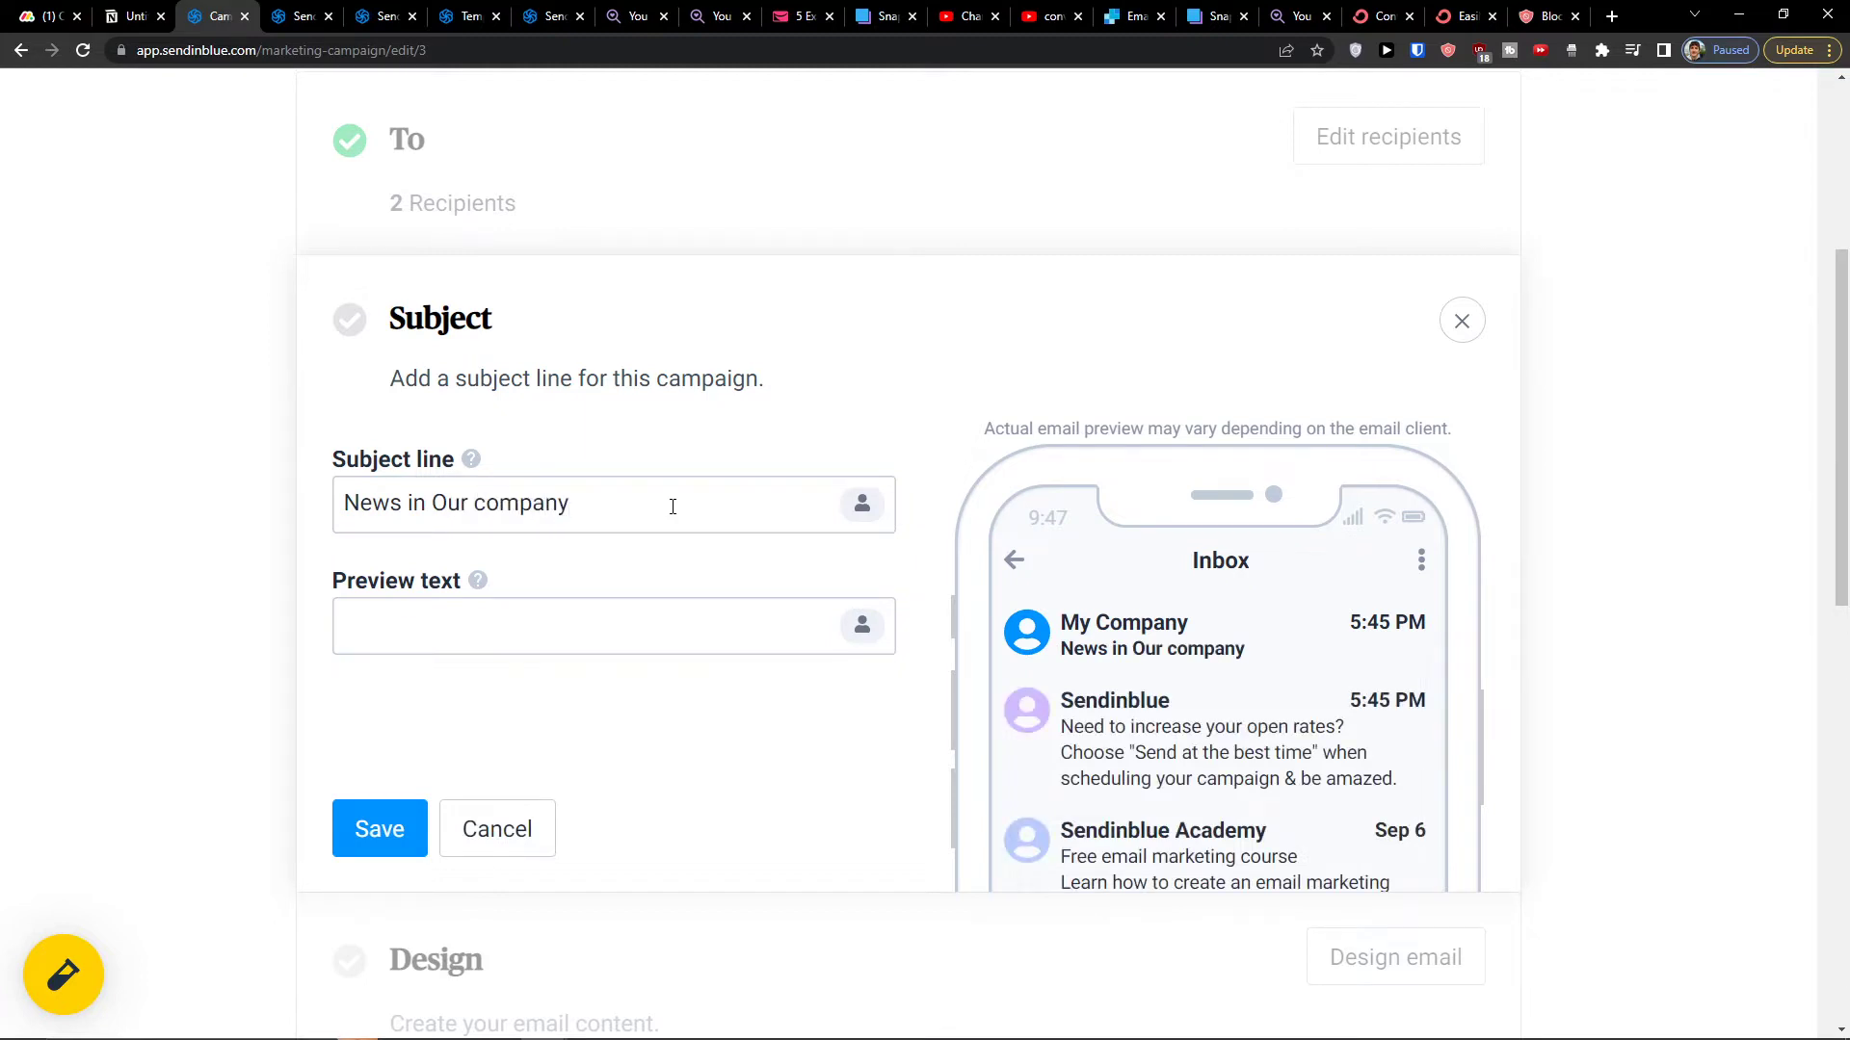
key("Tab")
type("Wha")
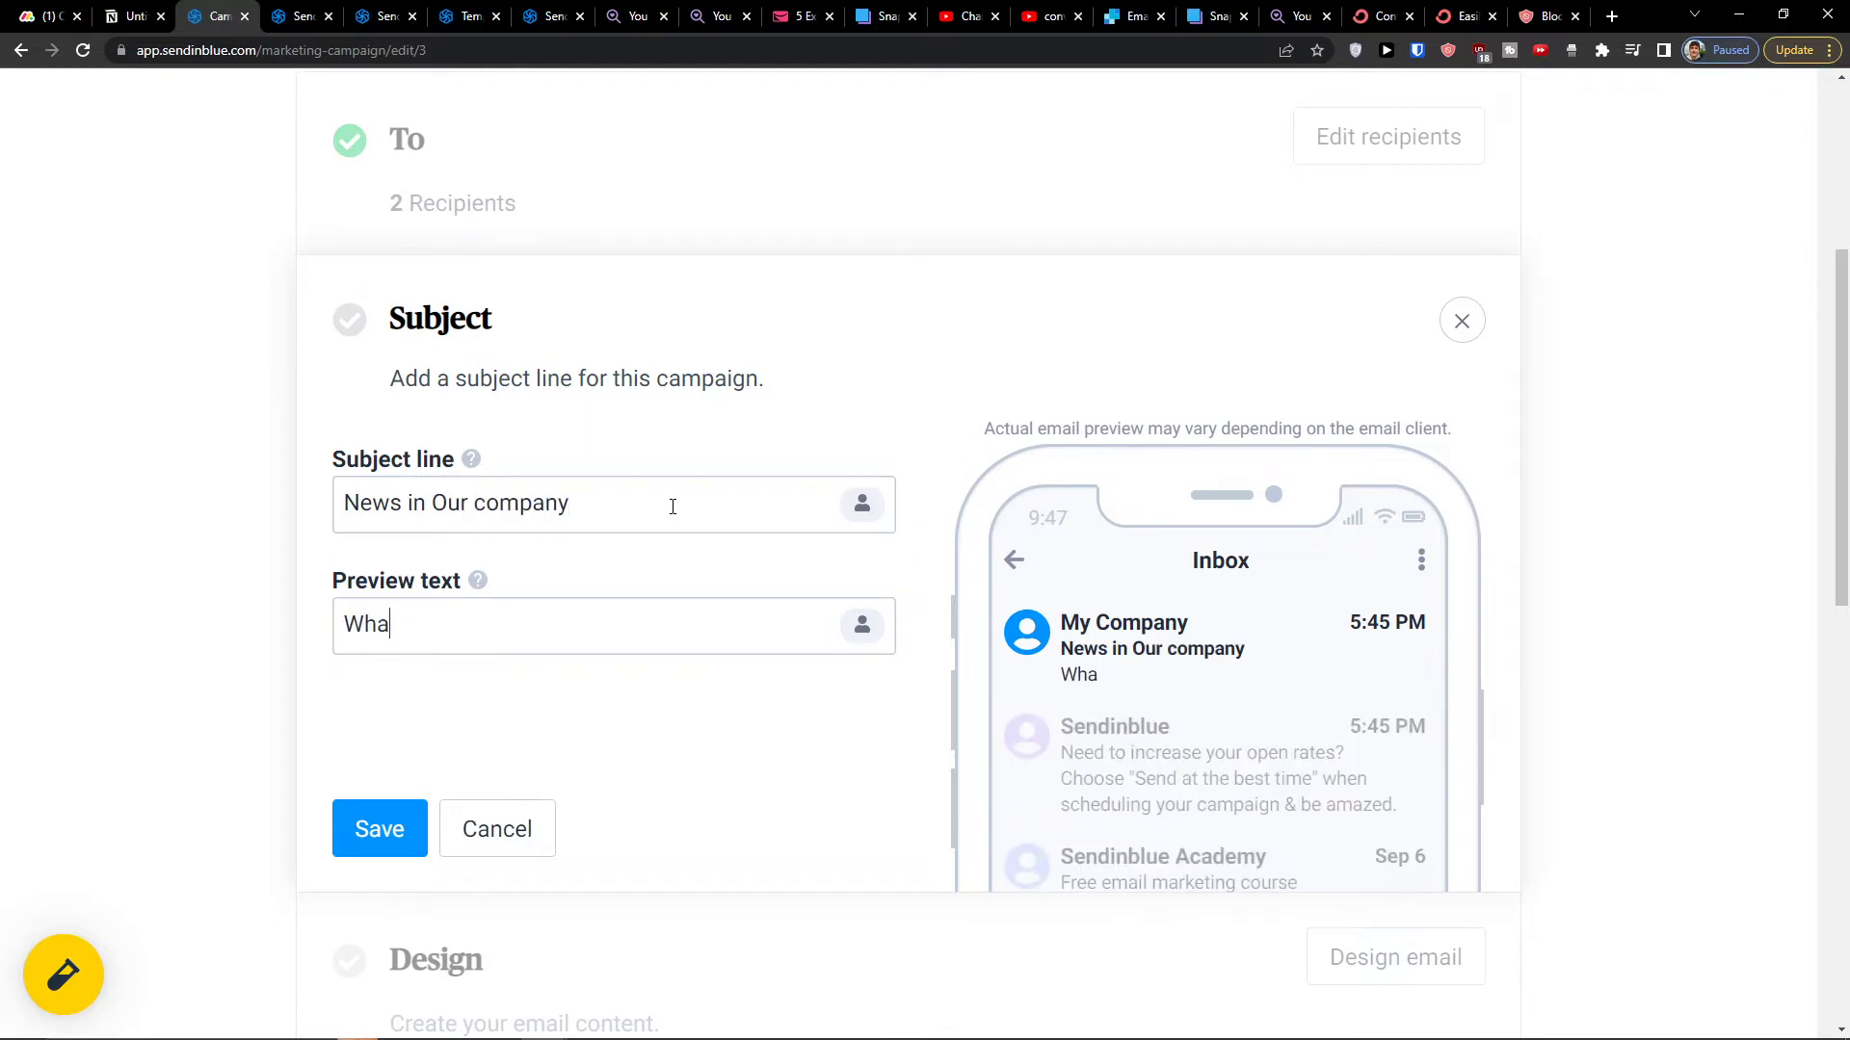
type("t we")
key("BackSpace")
key("BackSpace")
key("BackSpace")
type("did we do")
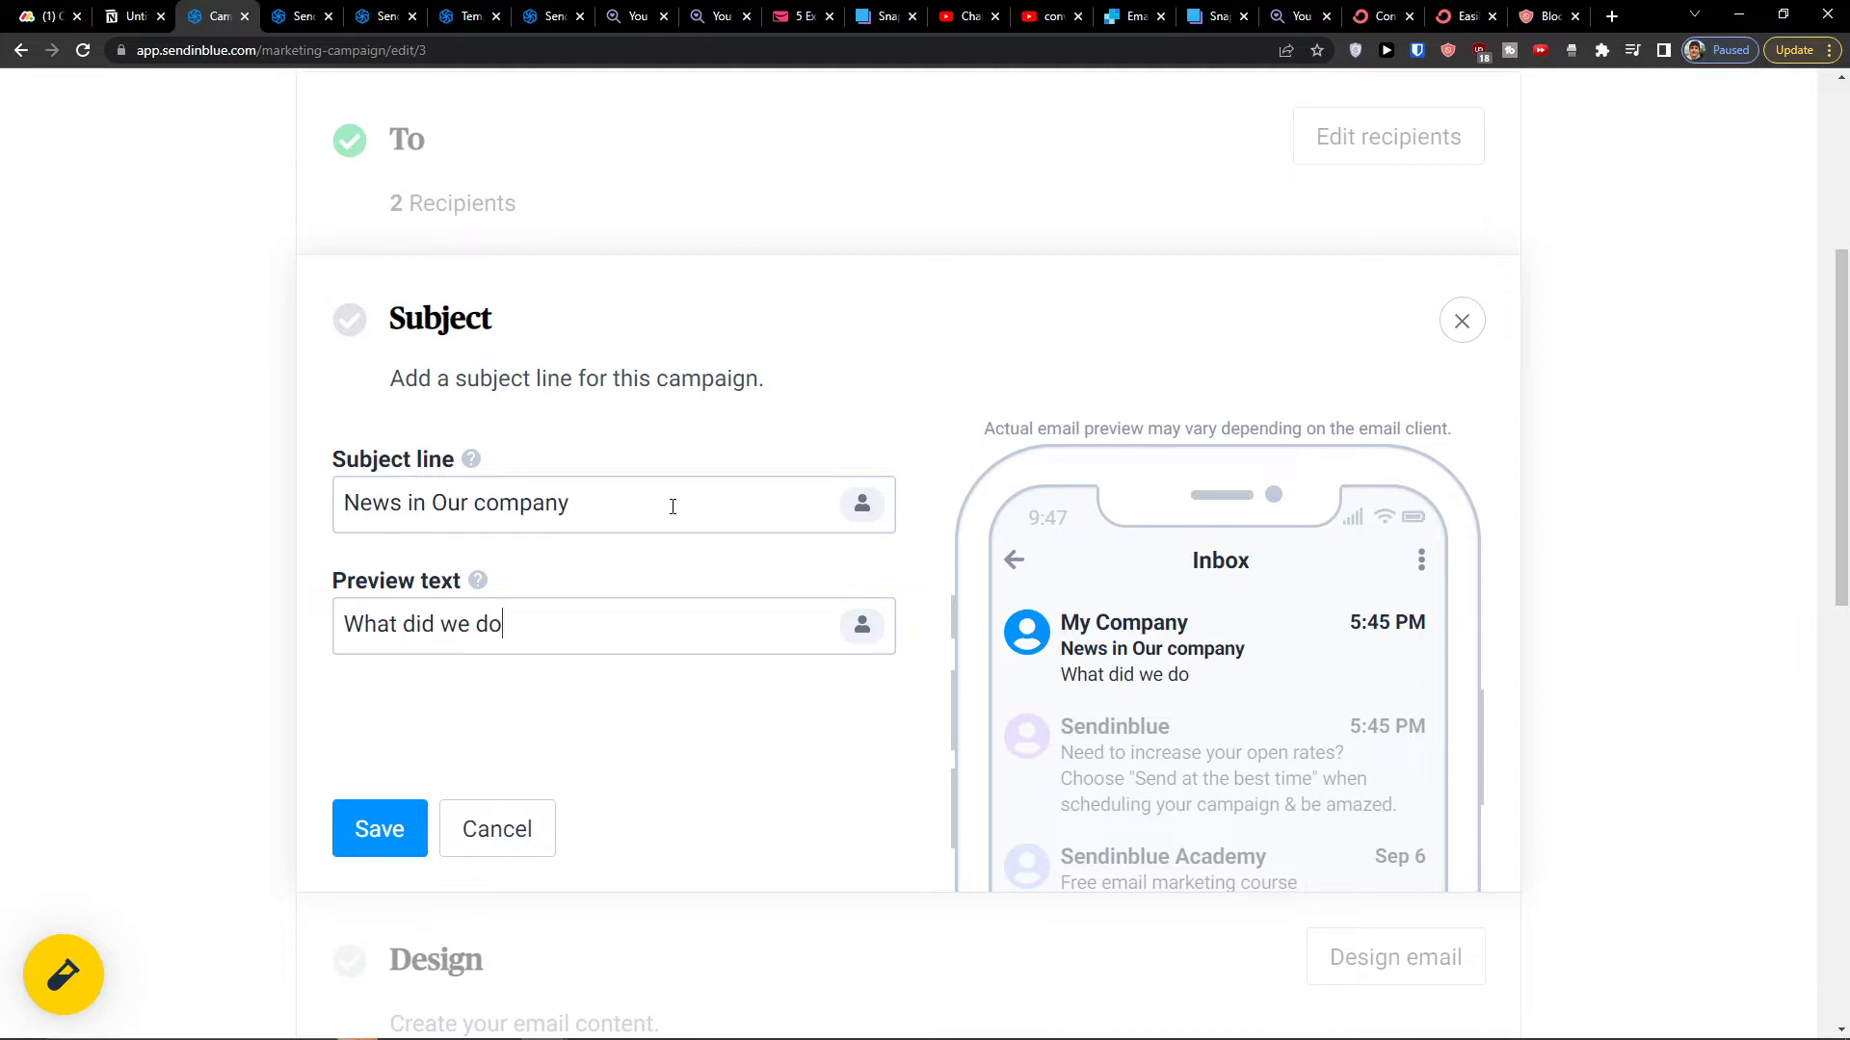
key("BackSpace")
key("BackSpace")
key("BackSpace")
key("BackSpace")
key("BackSpace")
key("BackSpace")
key("BackSpace")
key("BackSpace")
key("BackSpace")
key("BackSpace")
key("BackSpace")
key("BackSpace")
key("BackSpace")
type("Ou")
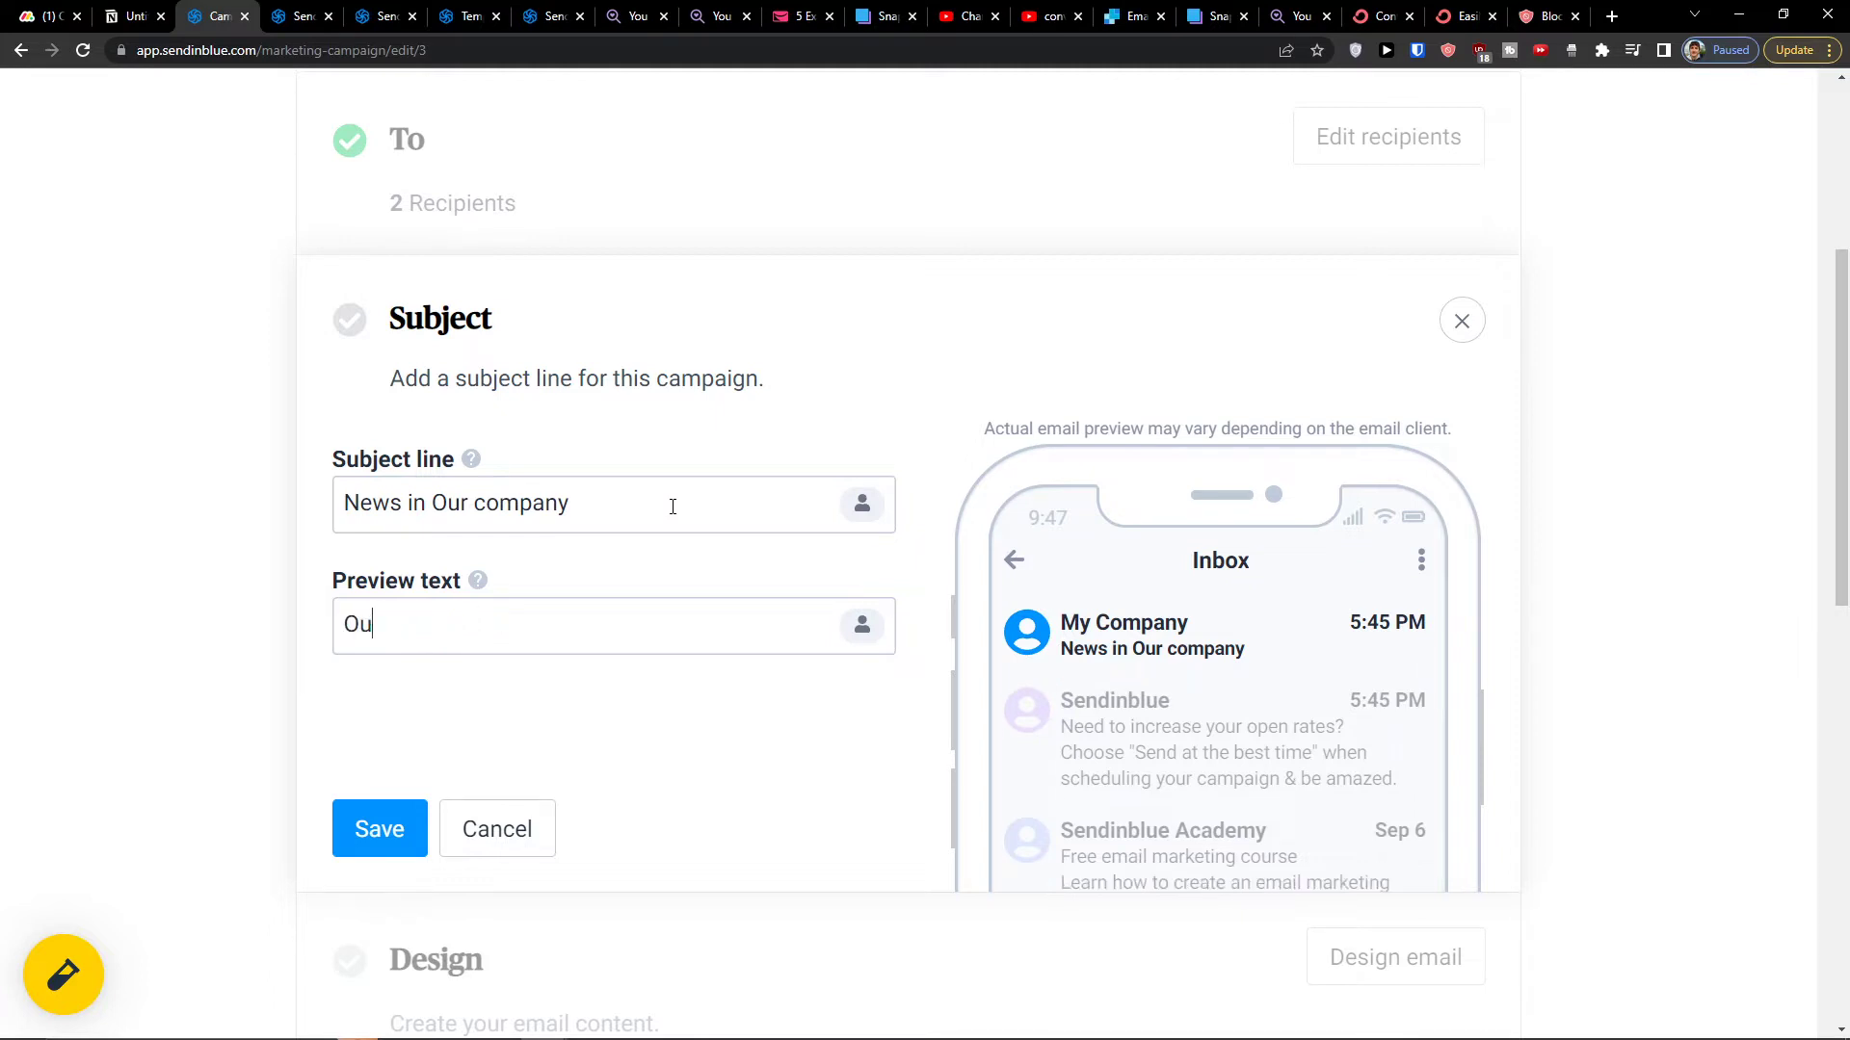
type("r activities")
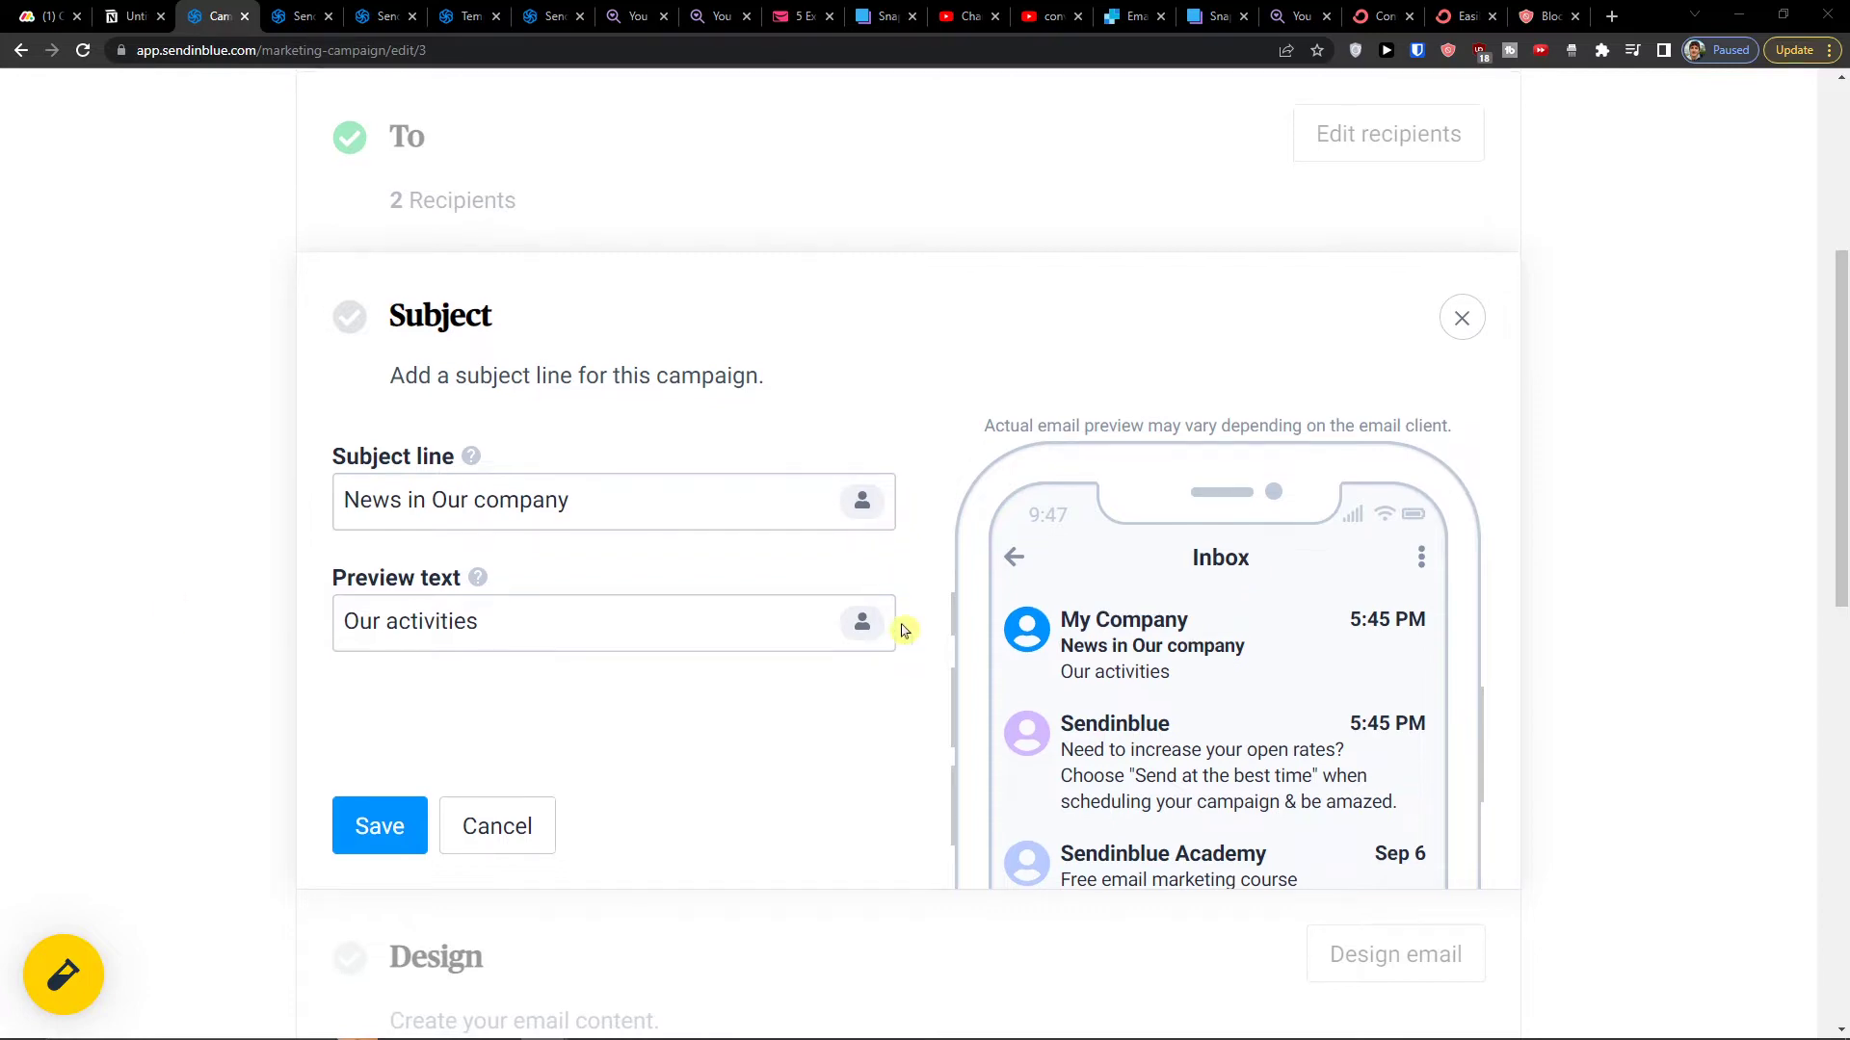
scroll(675, 607, "down", 2)
left_click(412, 591)
Step: Start designing the email and browse the ready-made template gallery
scroll(651, 608, "down", 2)
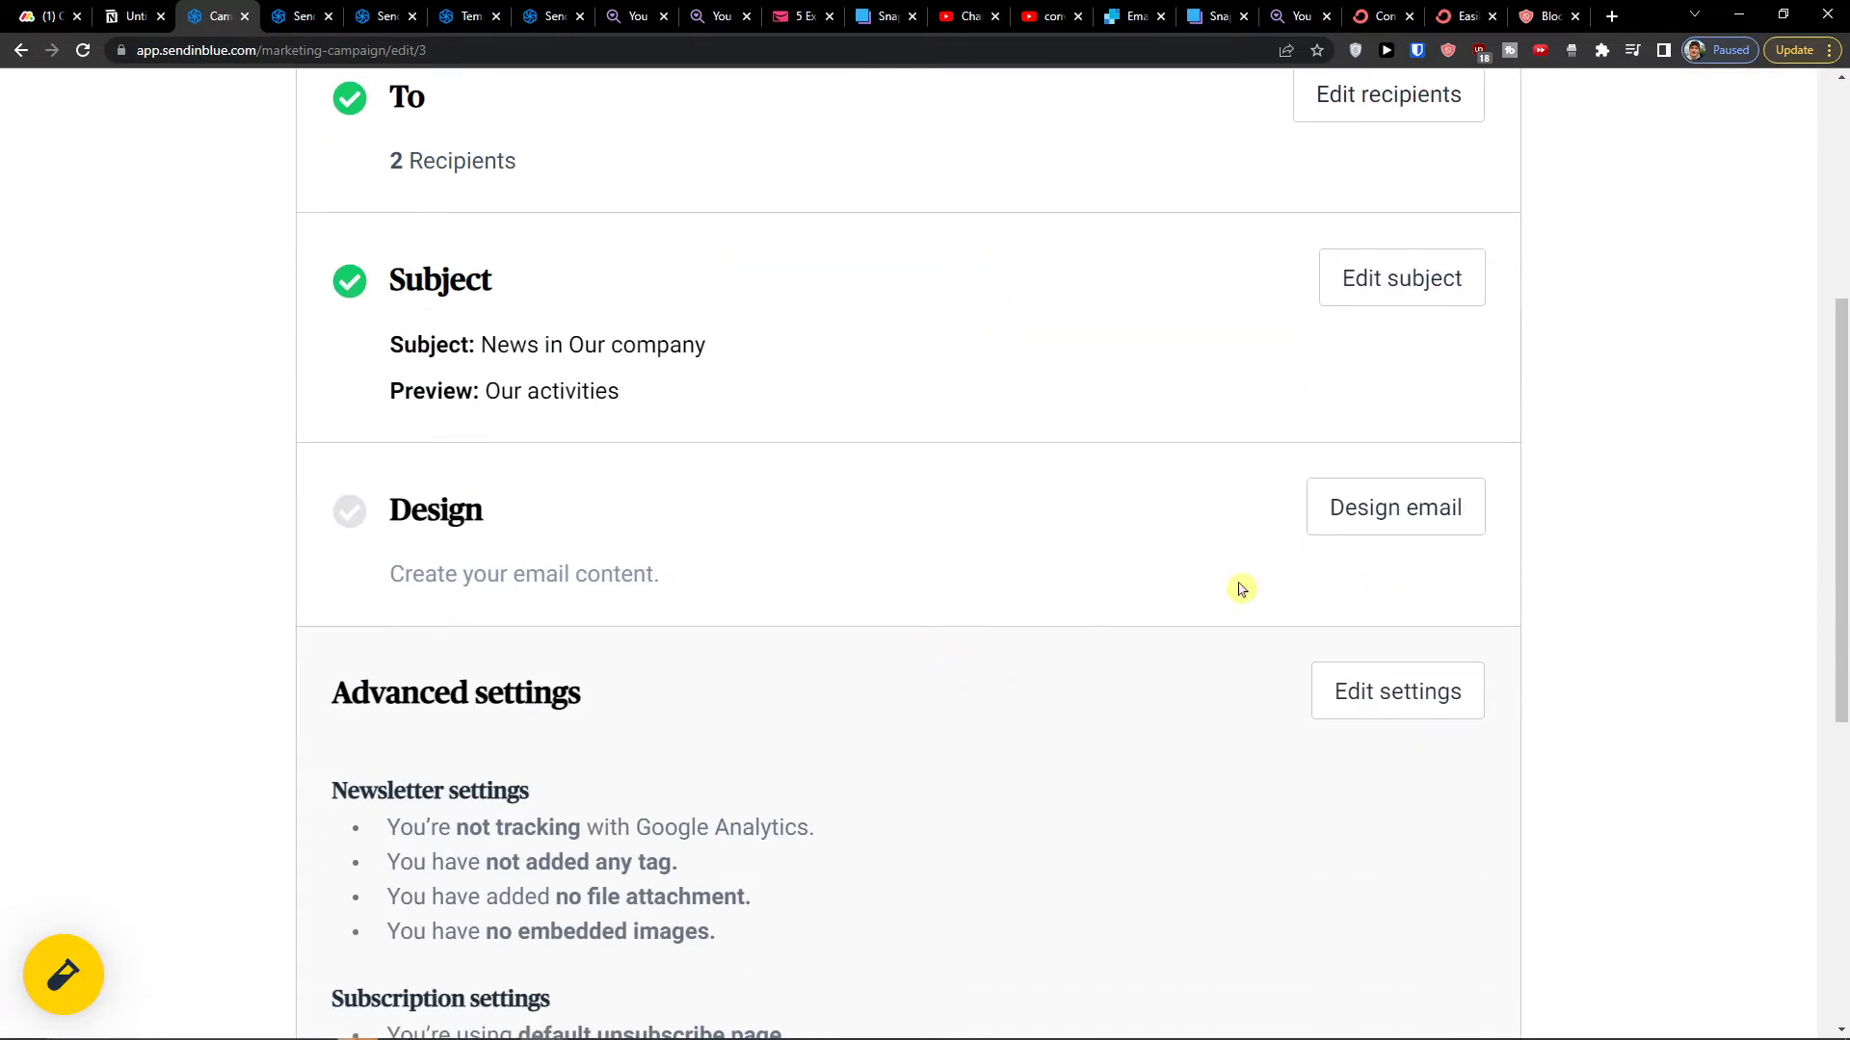
left_click(1399, 524)
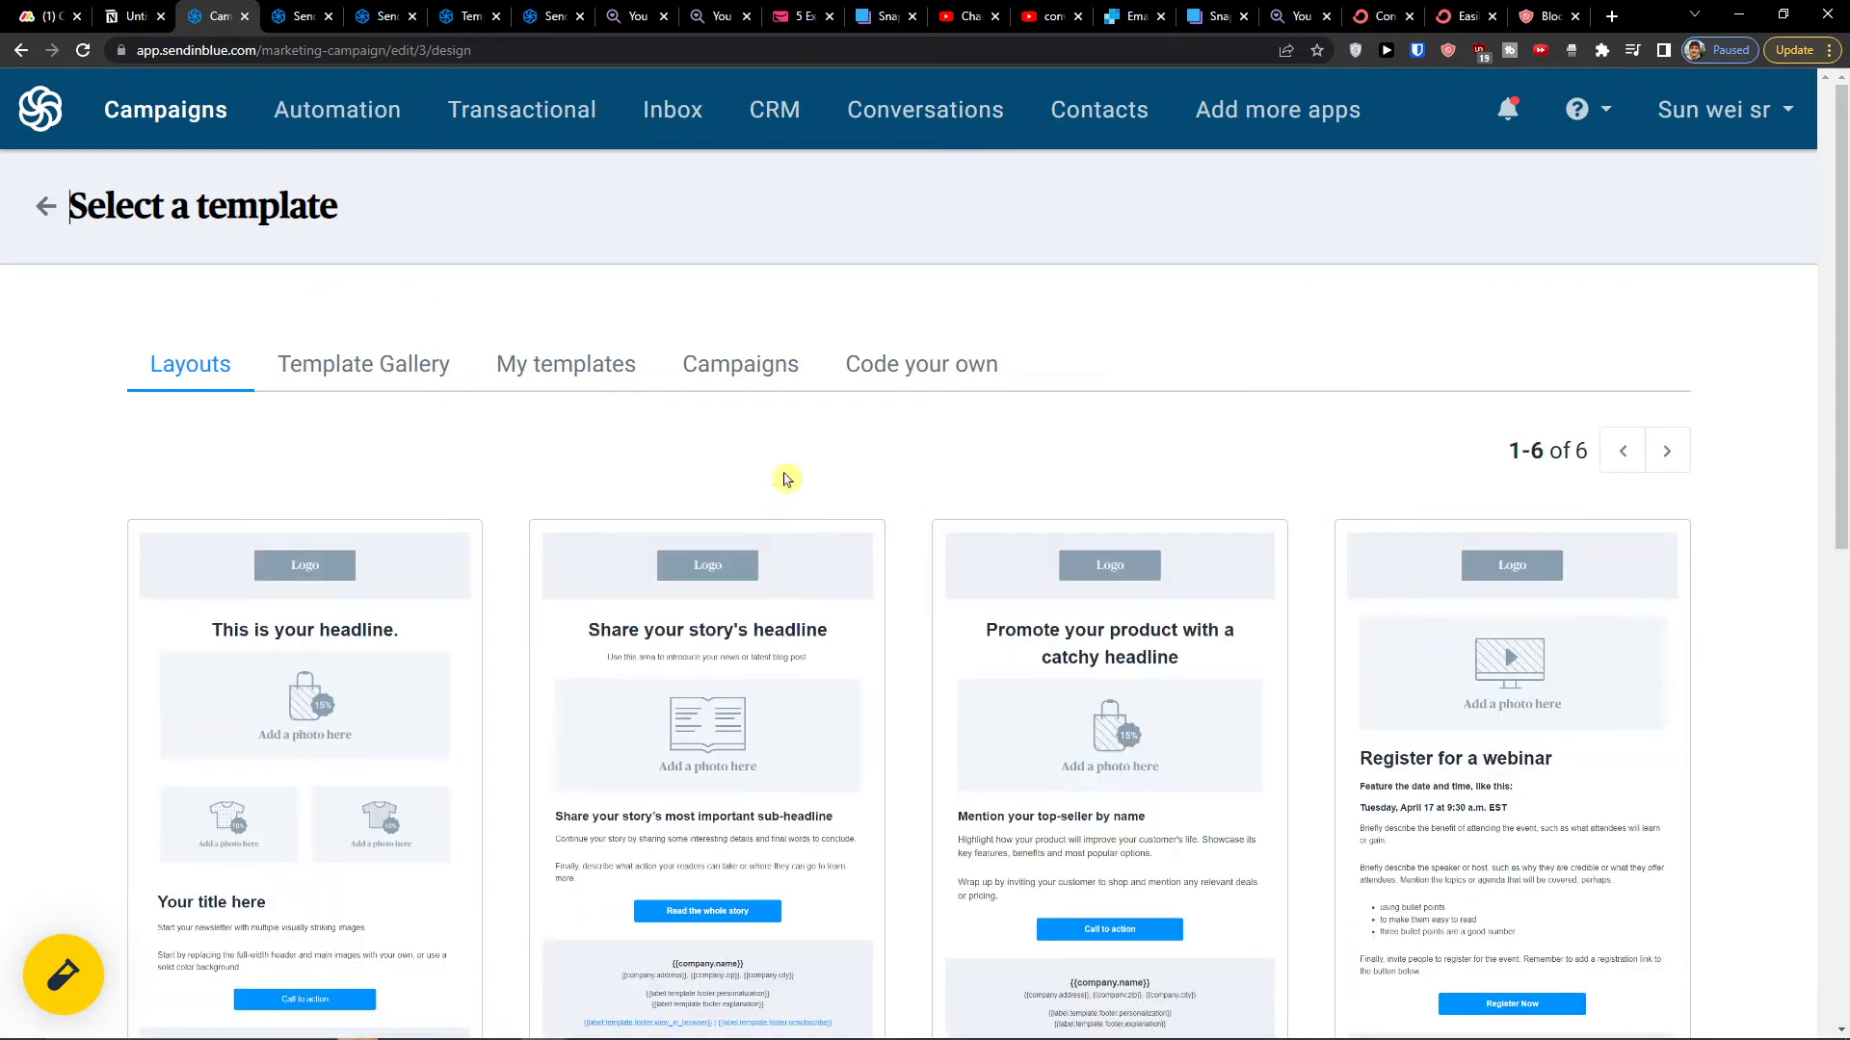
scroll(892, 504, "down", 4)
scroll(896, 507, "up", 2)
scroll(896, 508, "up", 2)
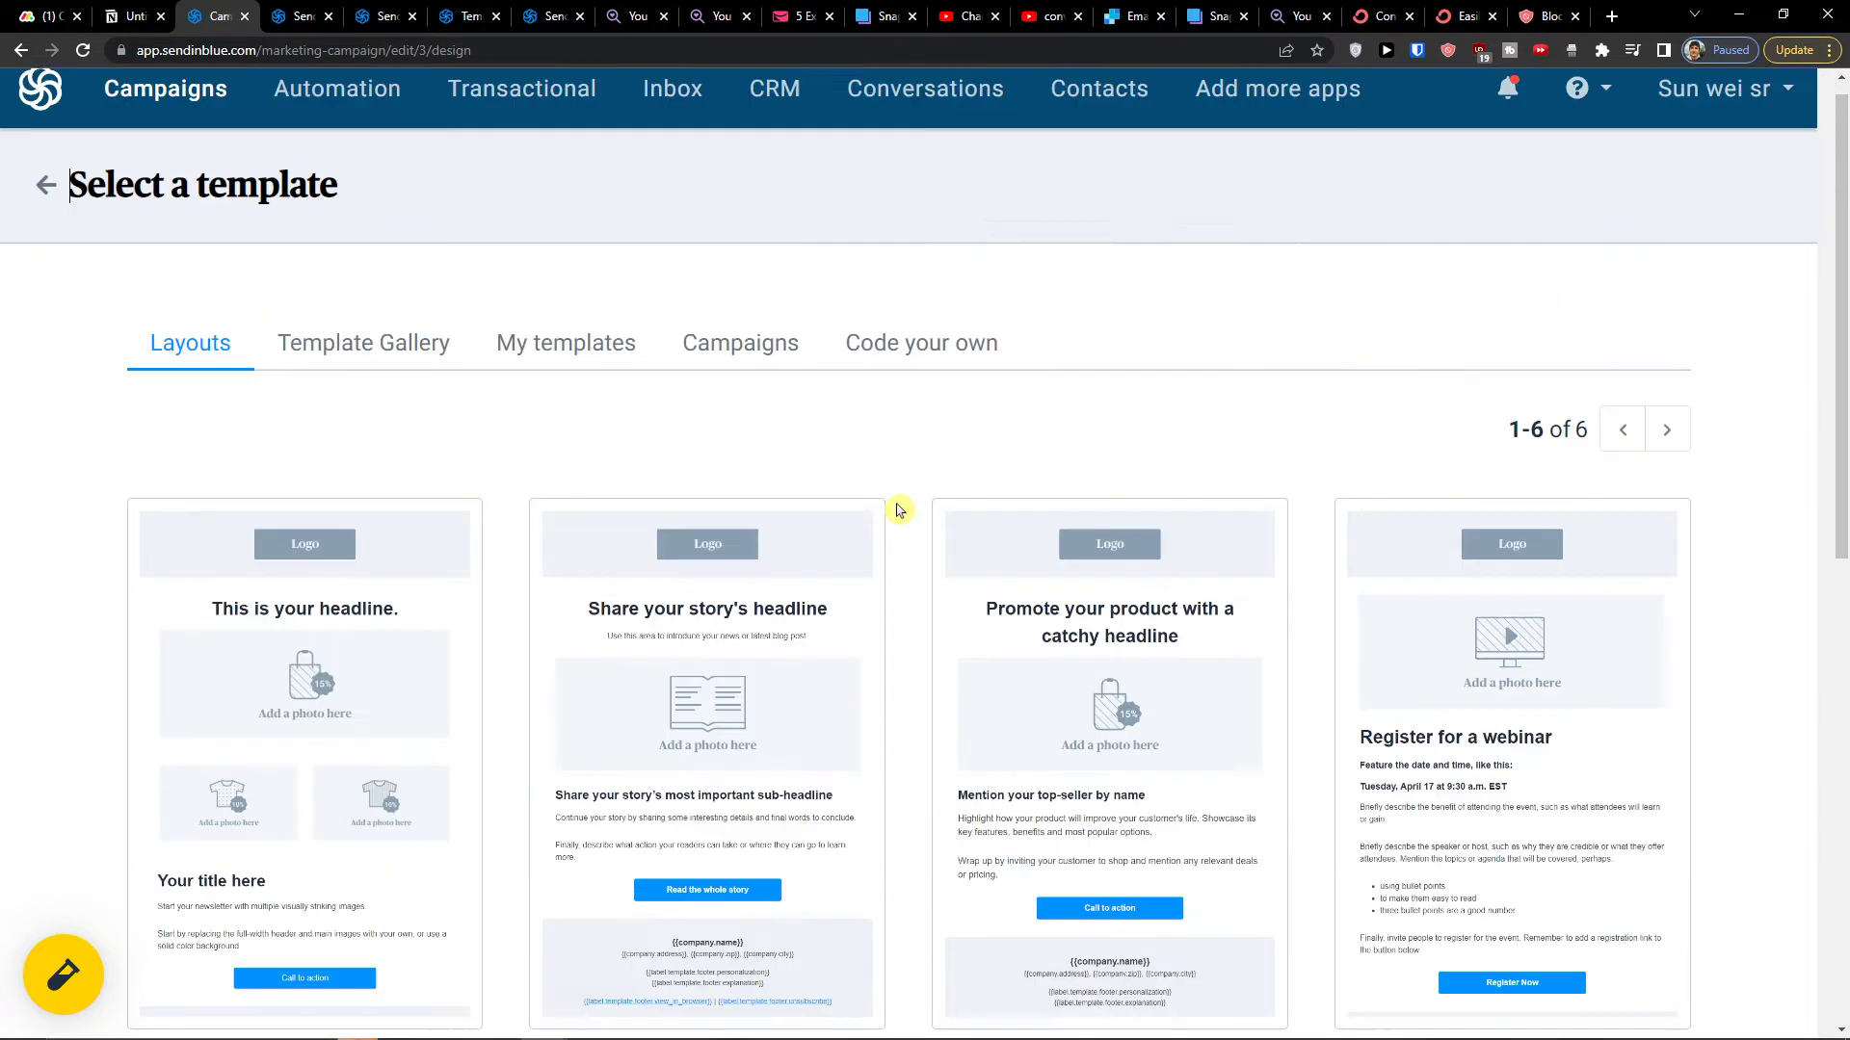
scroll(899, 512, "down", 2)
scroll(916, 530, "down", 5)
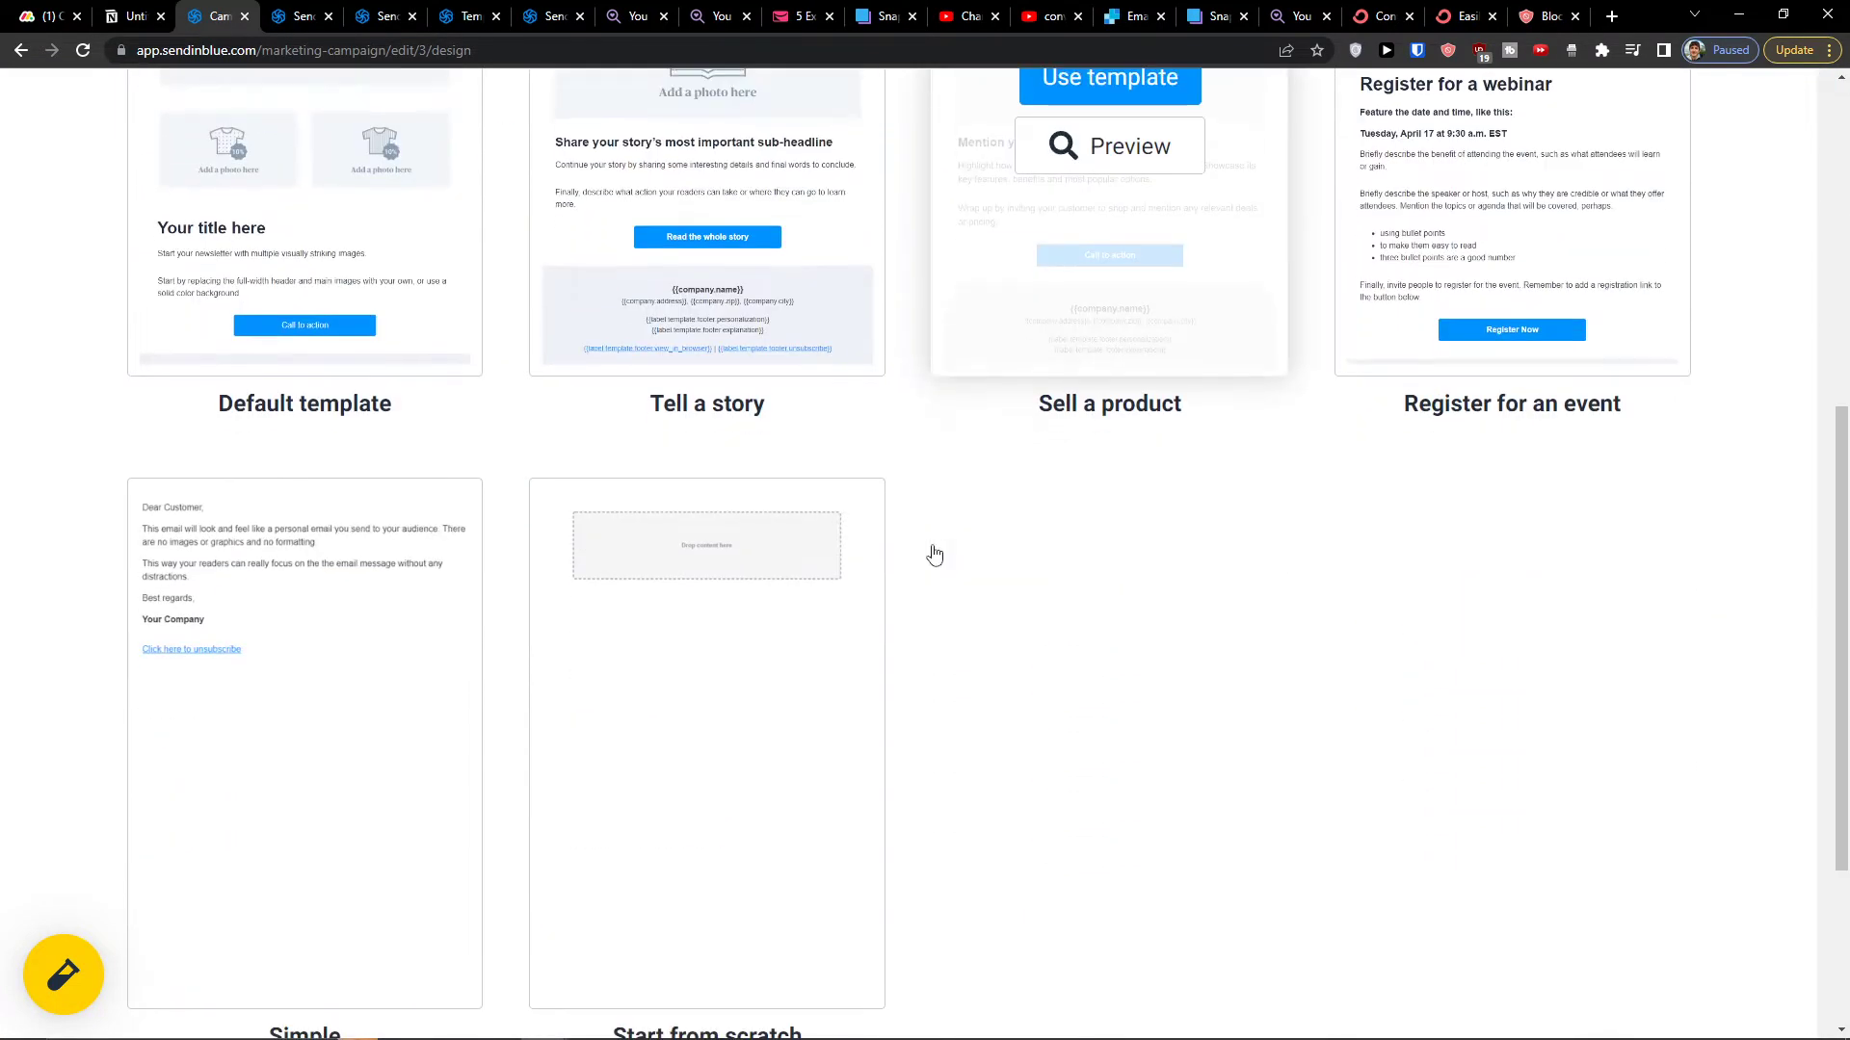
scroll(928, 550, "up", 8)
left_click(317, 395)
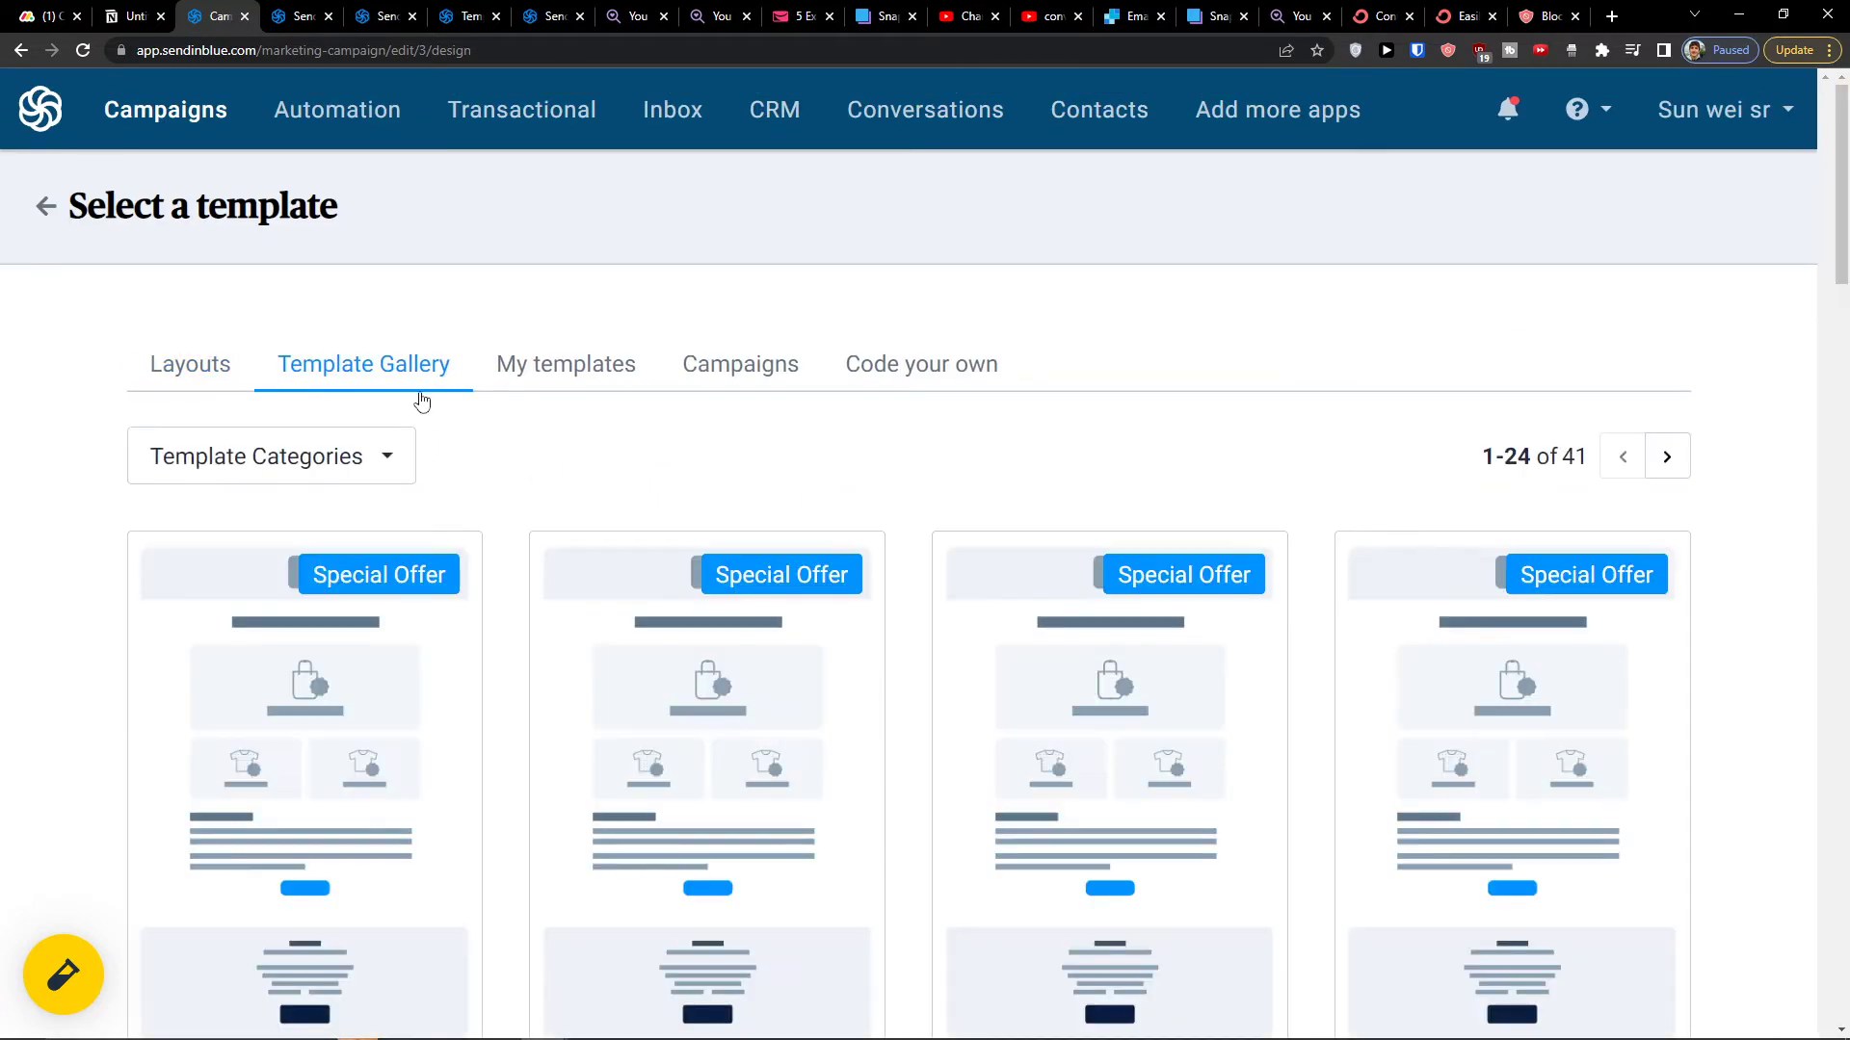
Step: Filter the template gallery to Onboarding, then New products templates
scroll(528, 598, "down", 2)
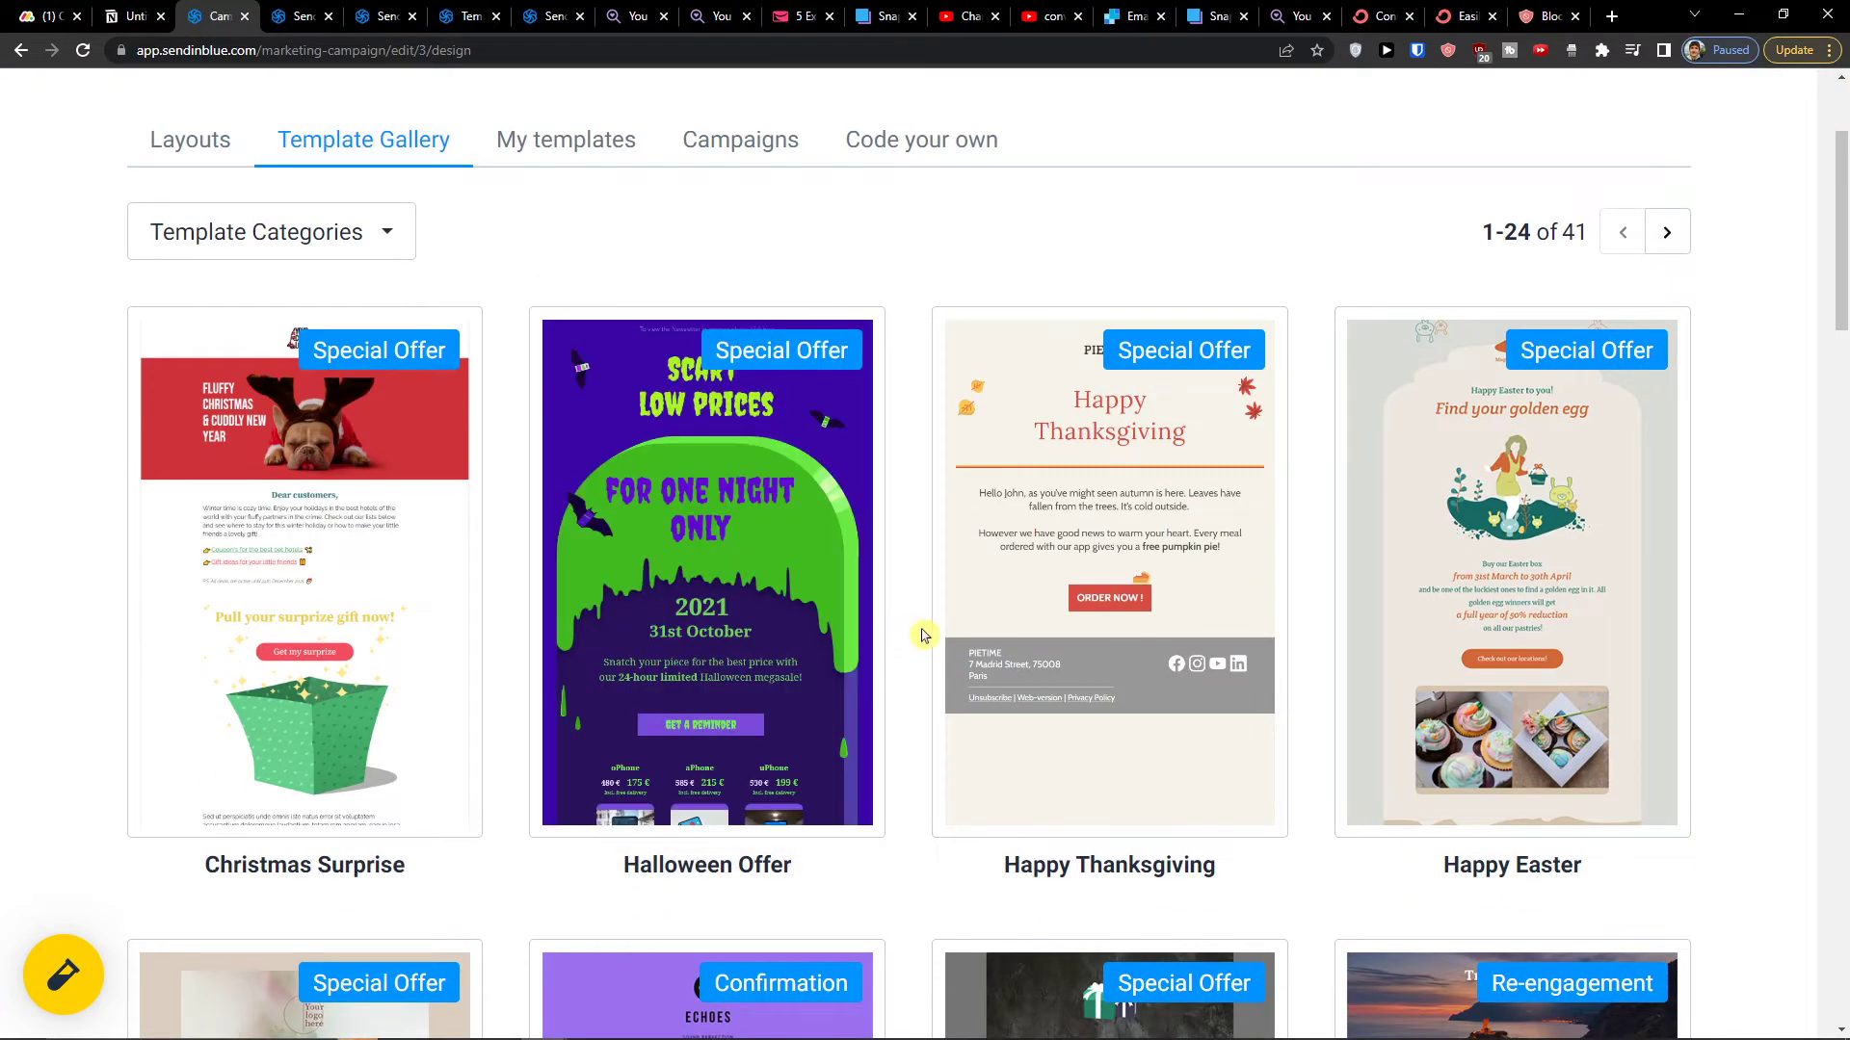
scroll(891, 635, "down", 2)
scroll(434, 480, "up", 5)
left_click(322, 460)
scroll(401, 590, "down", 6)
scroll(306, 680, "down", 3)
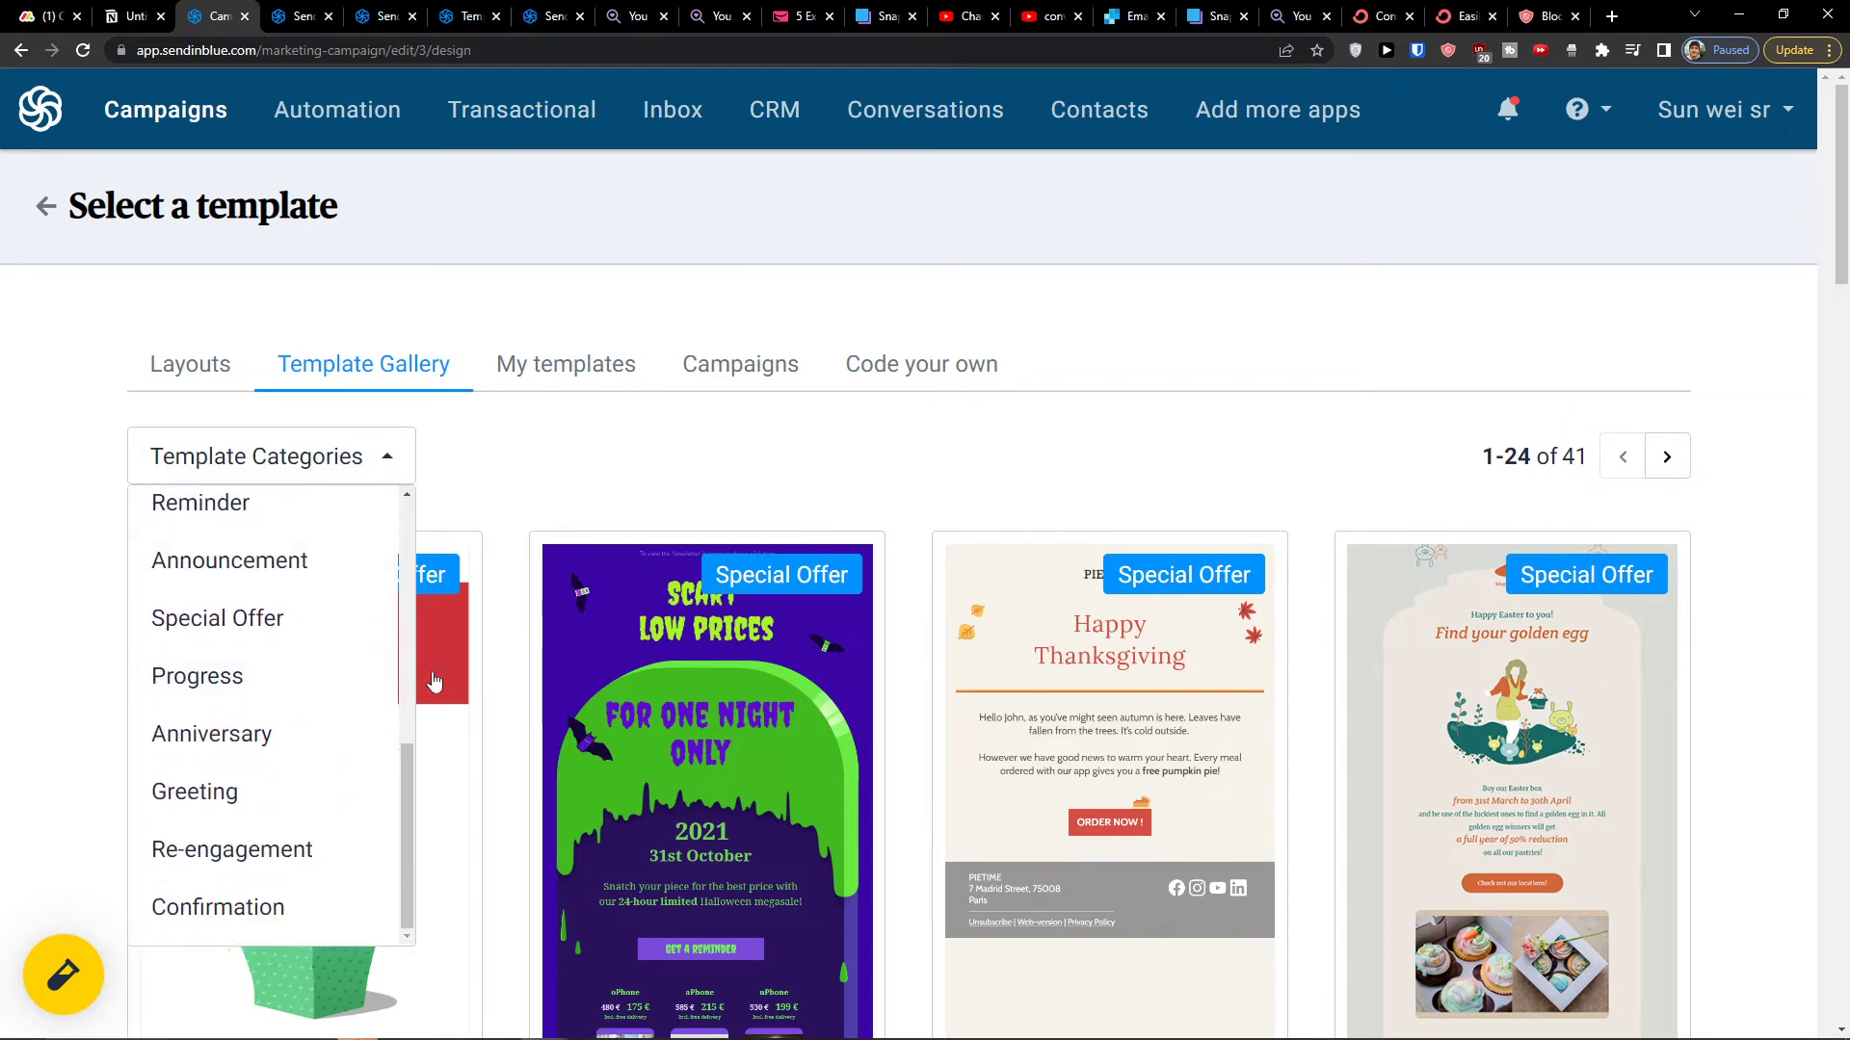
scroll(334, 645, "up", 6)
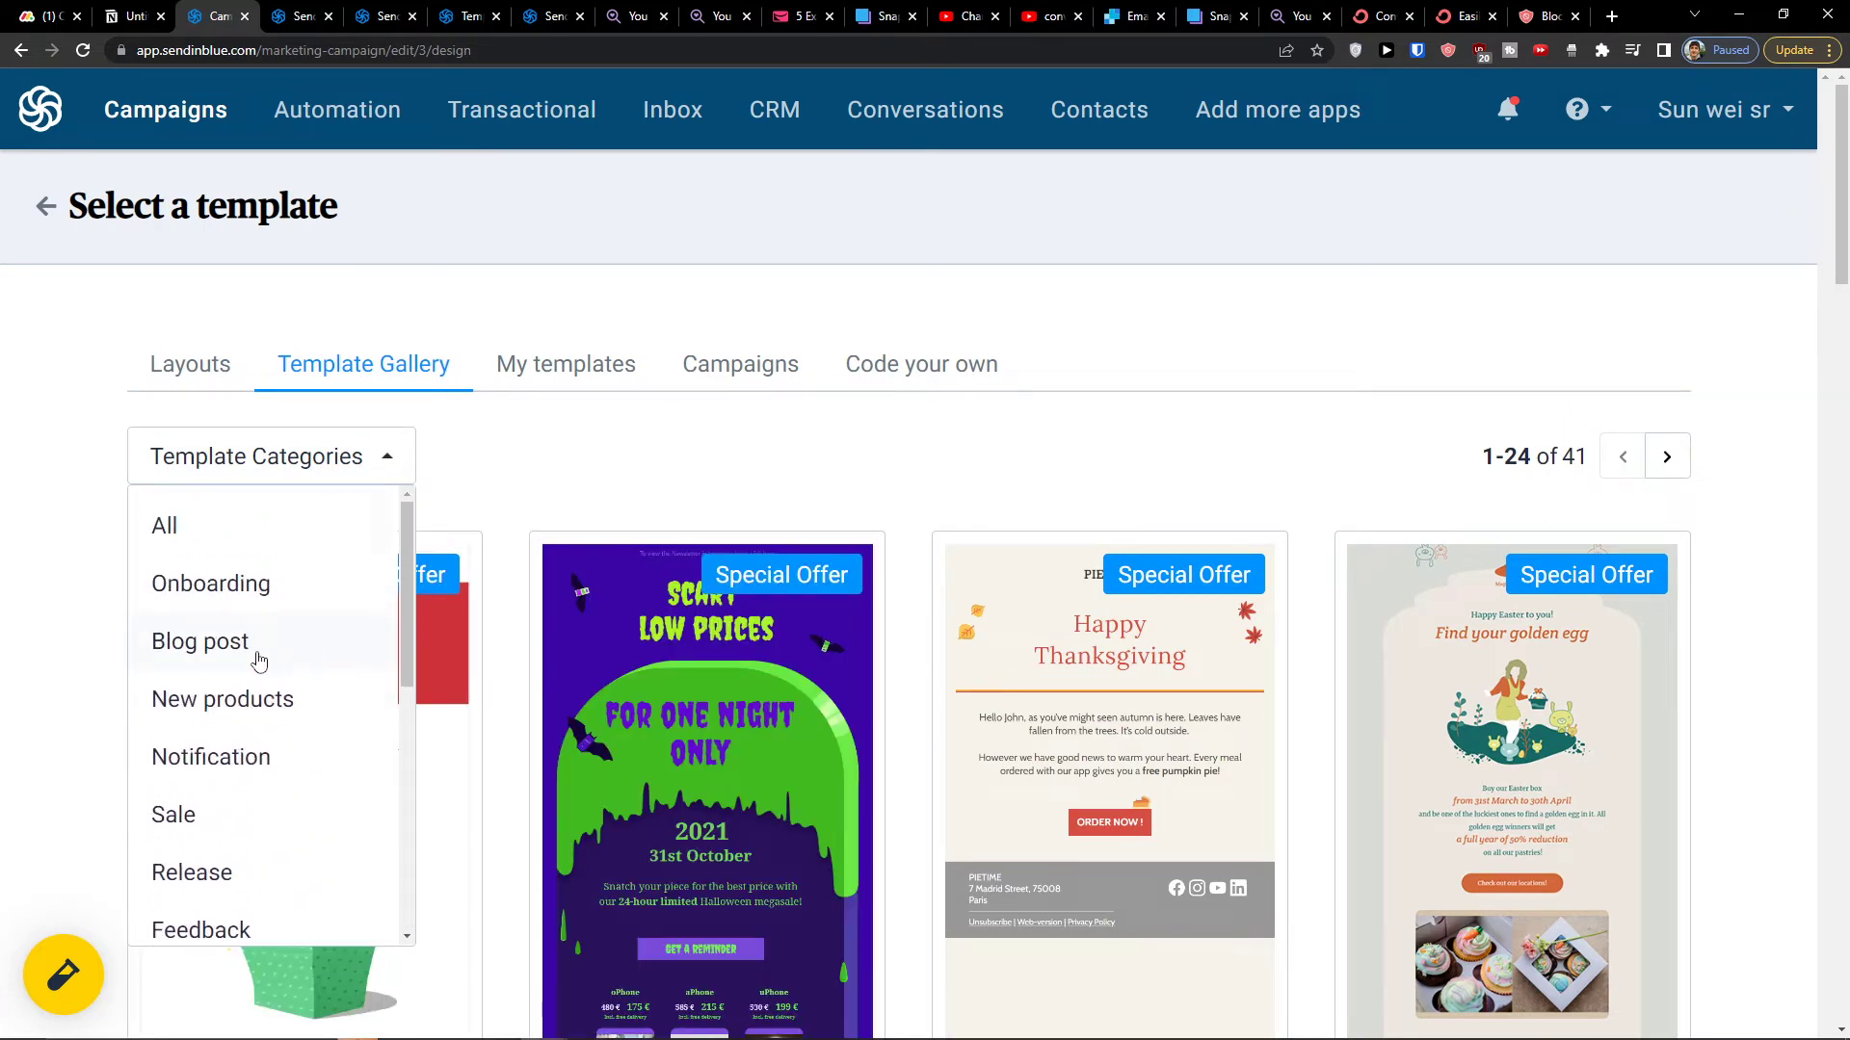
left_click(267, 588)
scroll(537, 450, "down", 3)
scroll(536, 450, "up", 3)
left_click(302, 439)
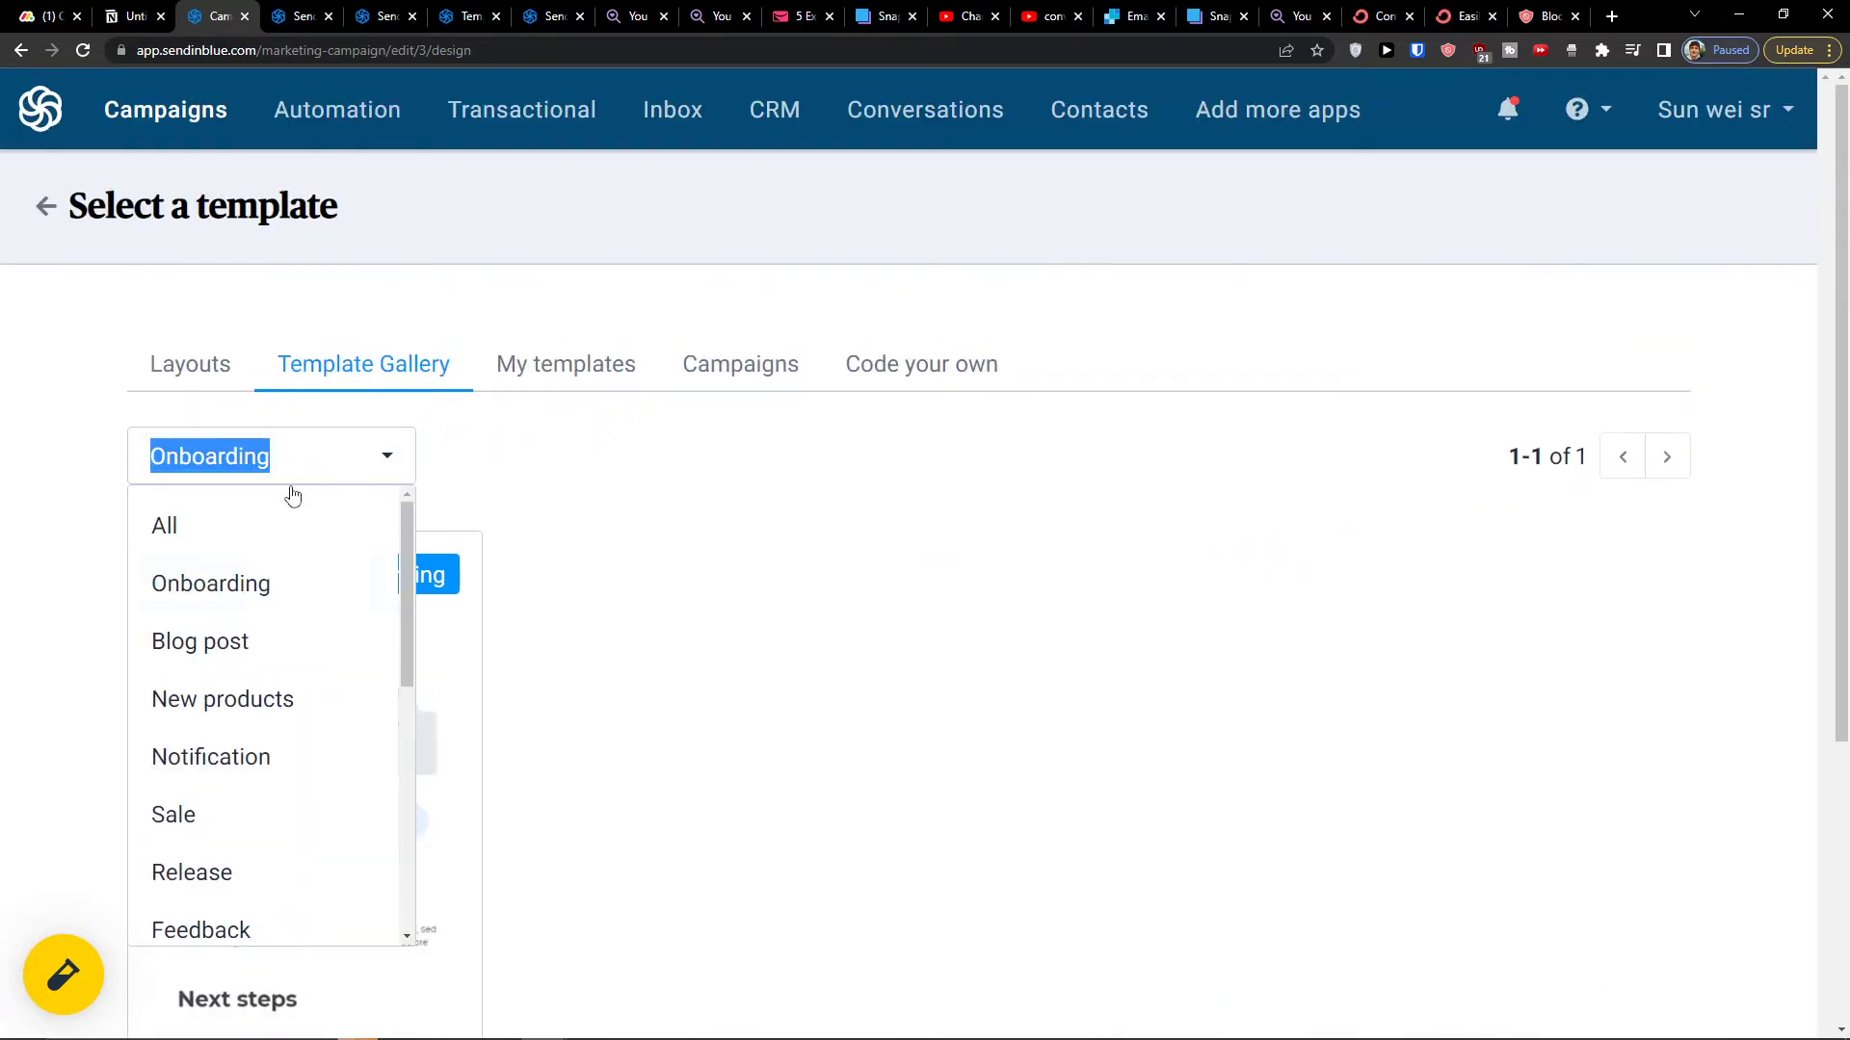
left_click(228, 701)
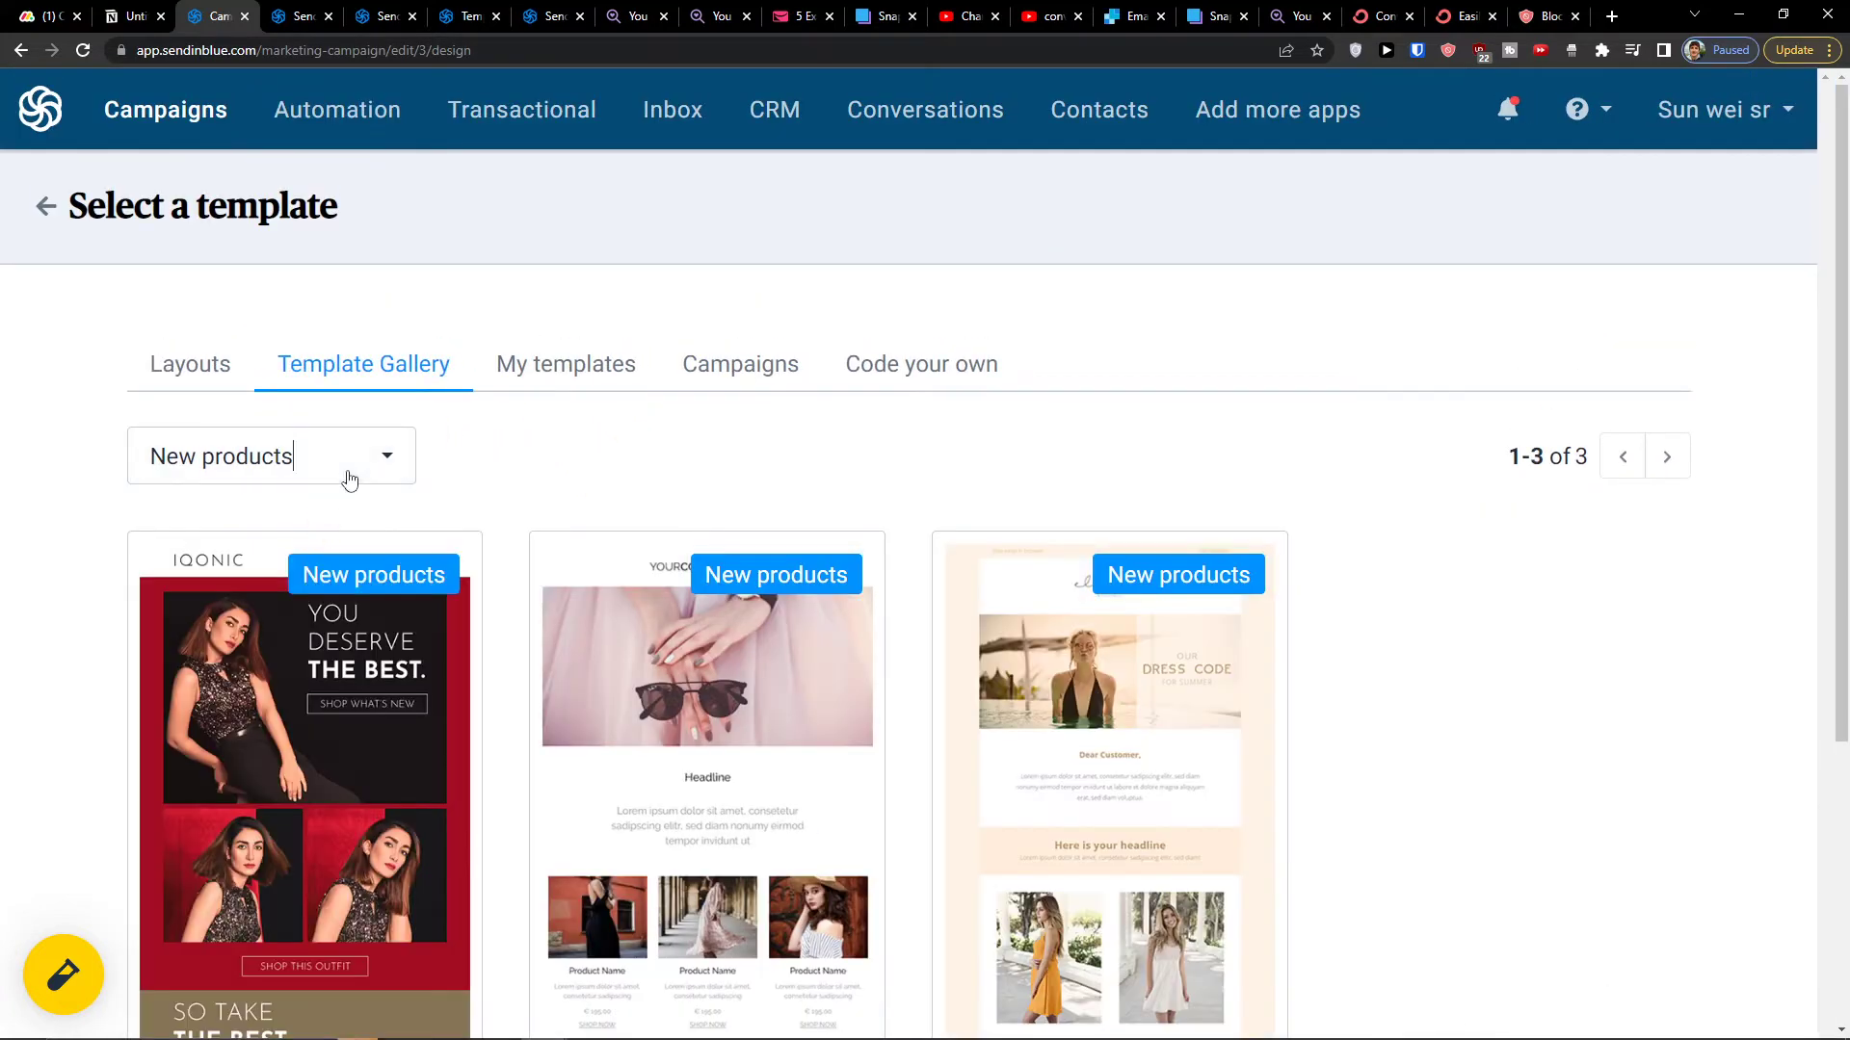
Step: Filter the gallery to Welcome, then Notification templates, and look them over
left_click(349, 477)
scroll(300, 670, "down", 5)
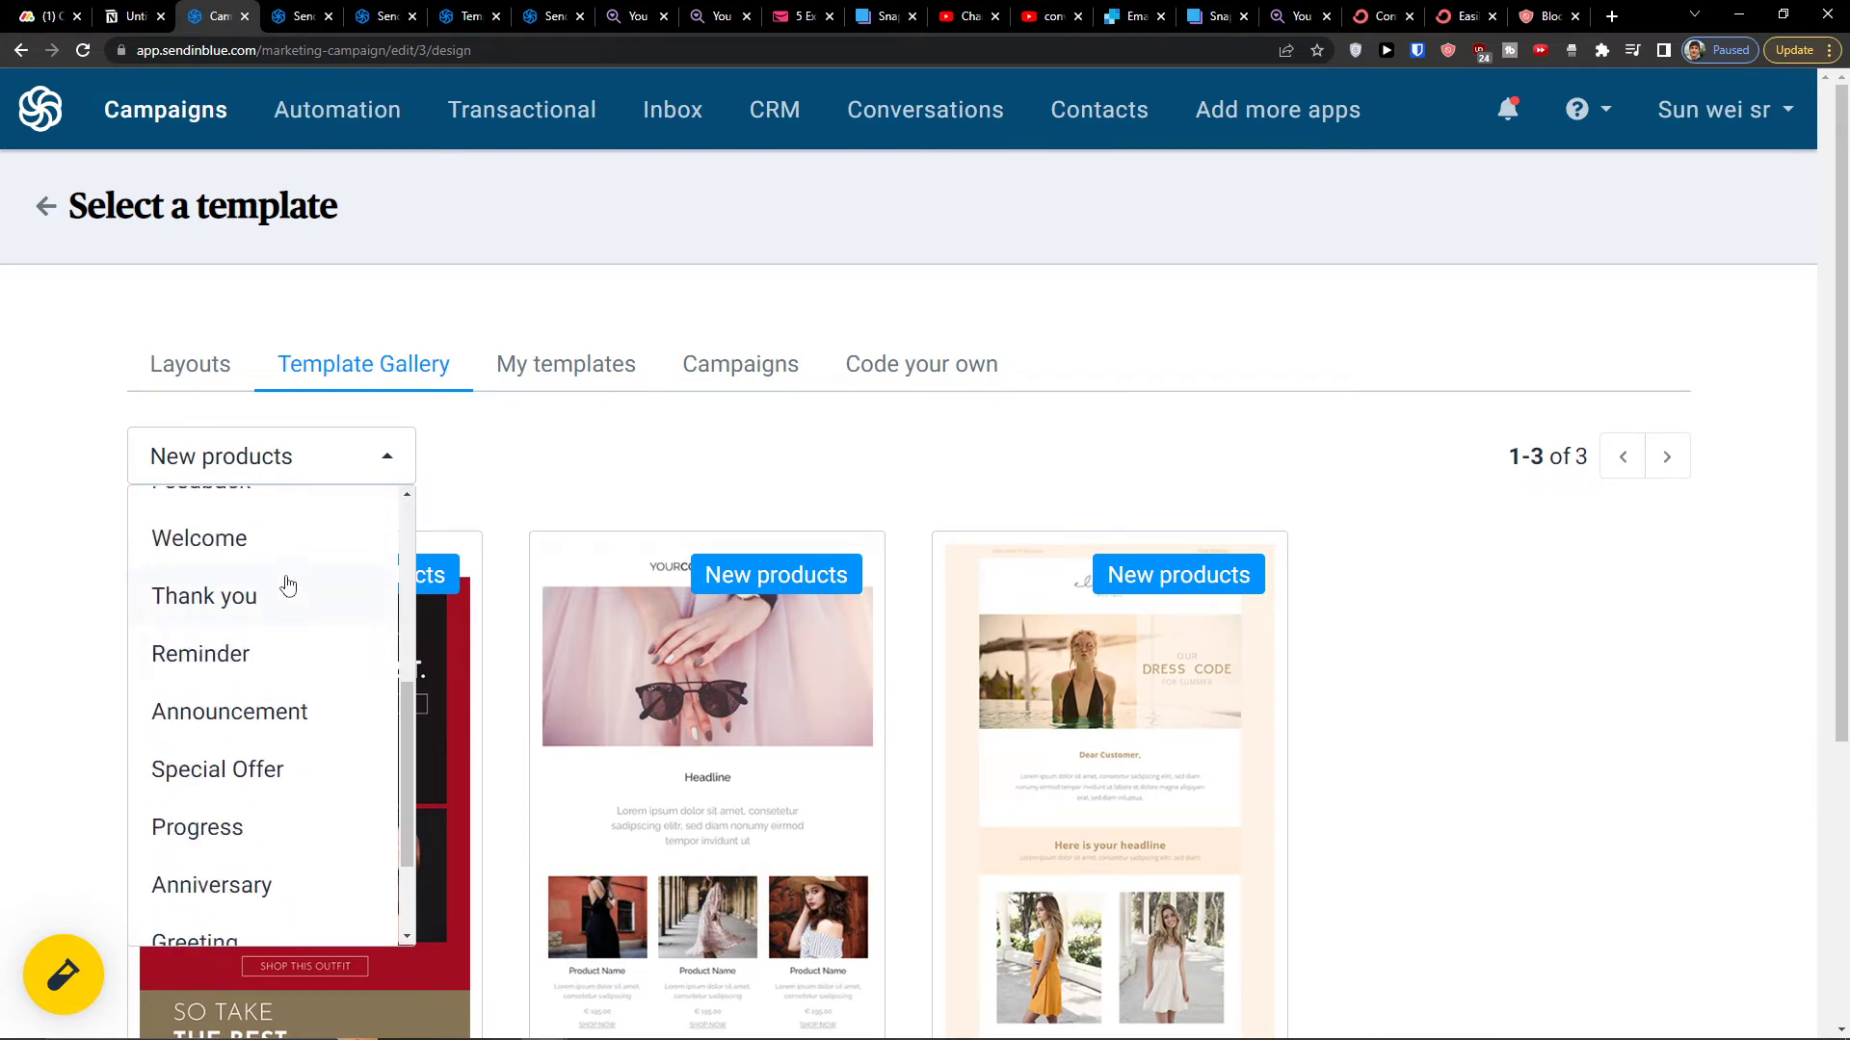
left_click(284, 540)
scroll(99, 610, "down", 2)
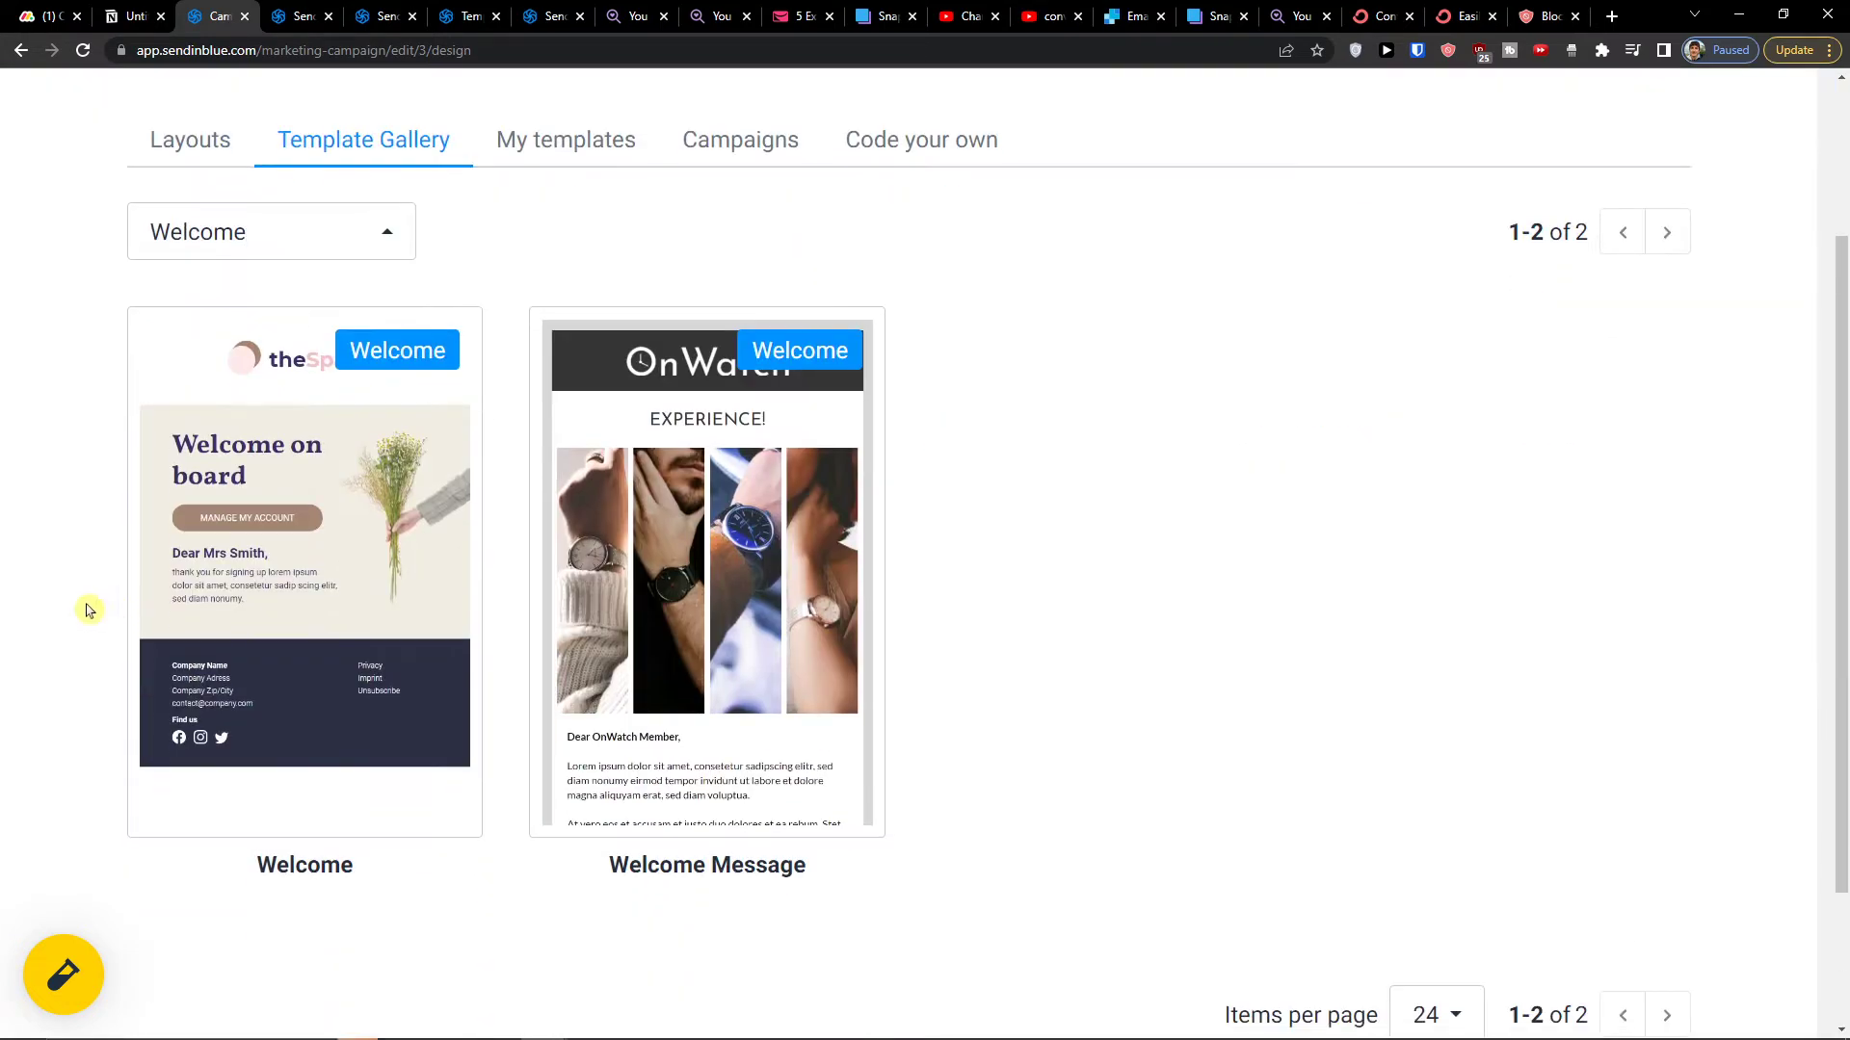
left_click(273, 235)
scroll(296, 483, "down", 3)
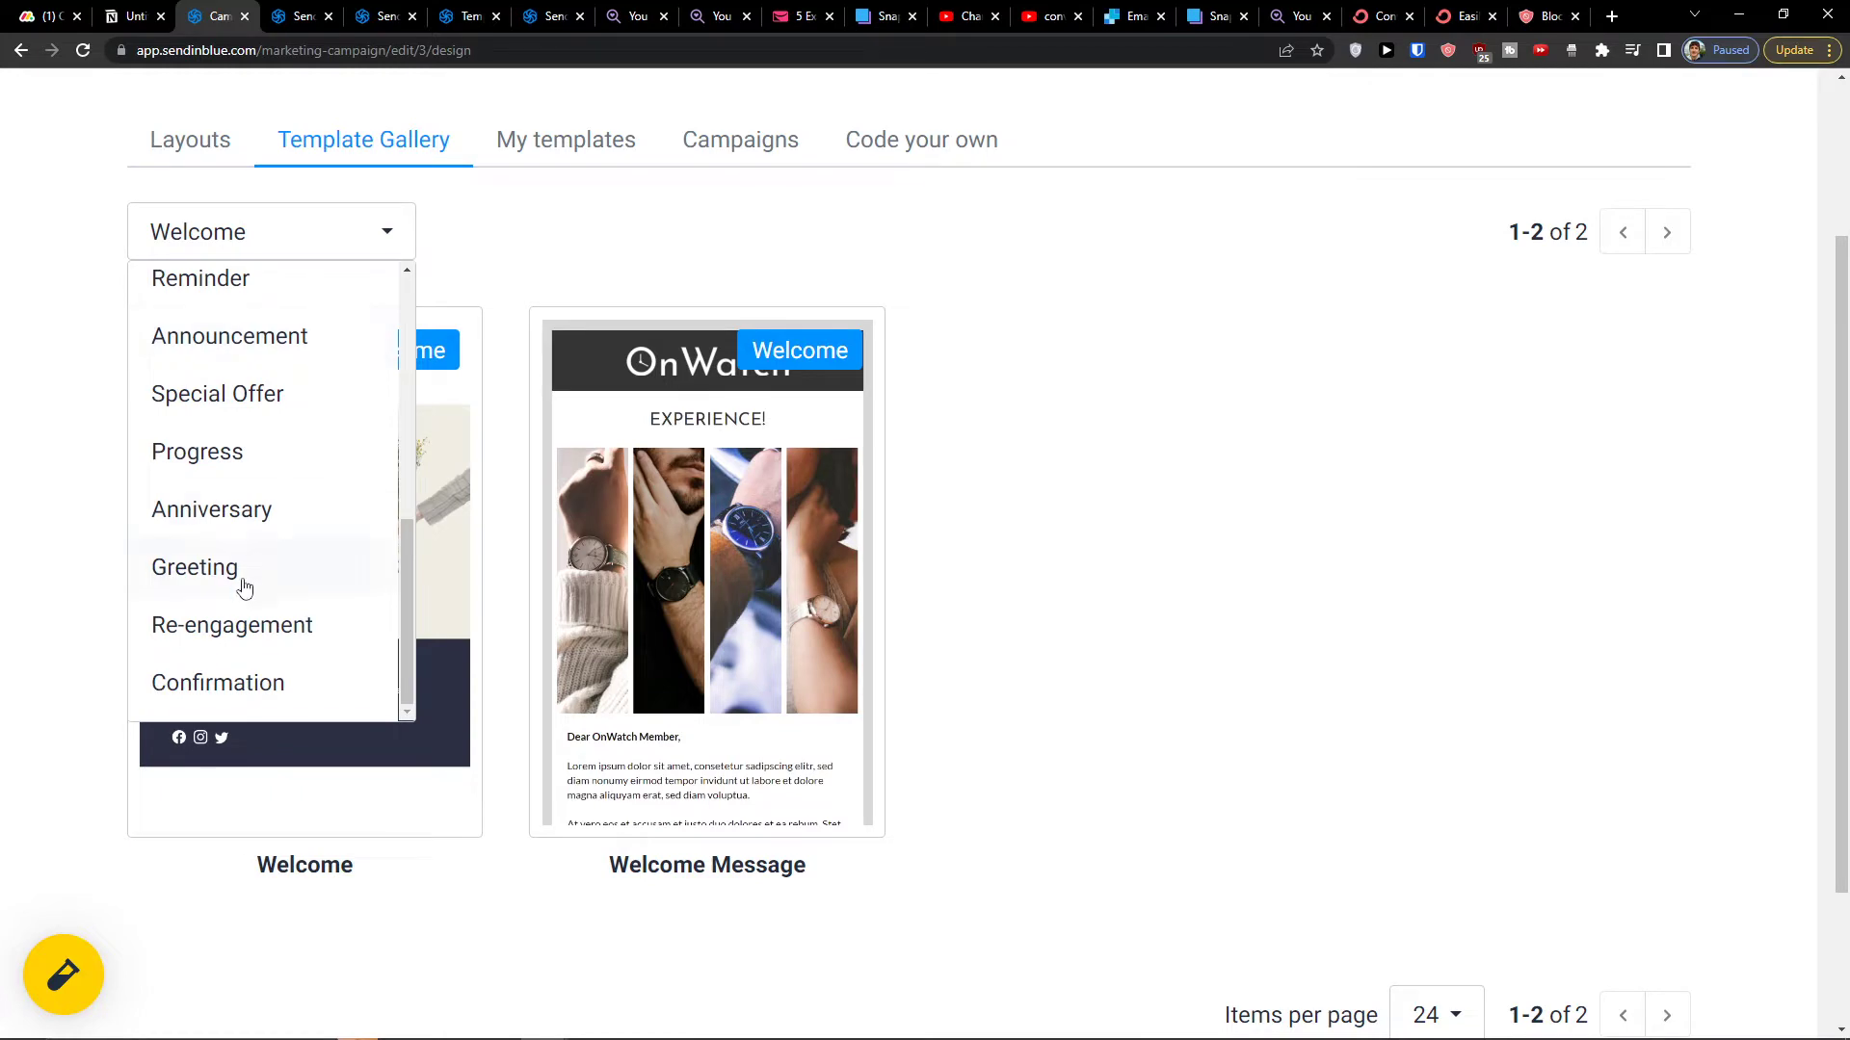
scroll(246, 578, "down", 2)
scroll(289, 452, "up", 5)
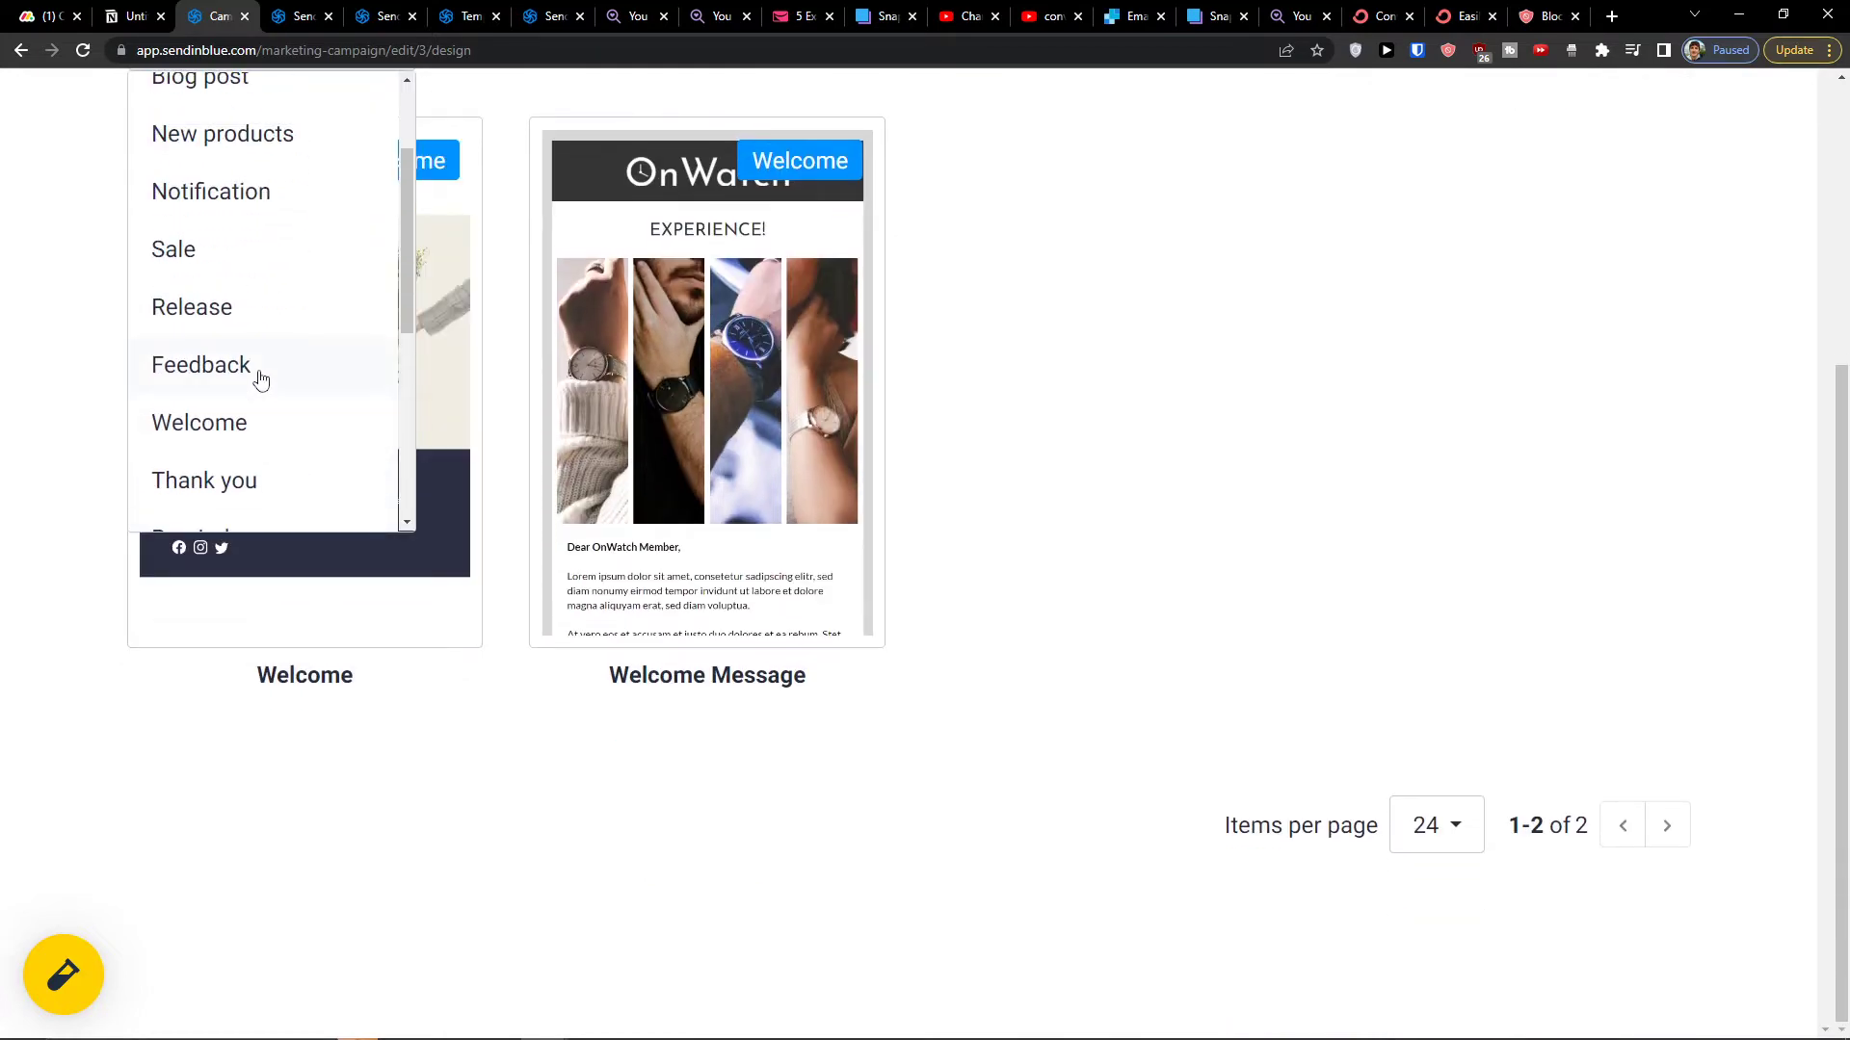
scroll(33, 267, "up", 3)
left_click(179, 414)
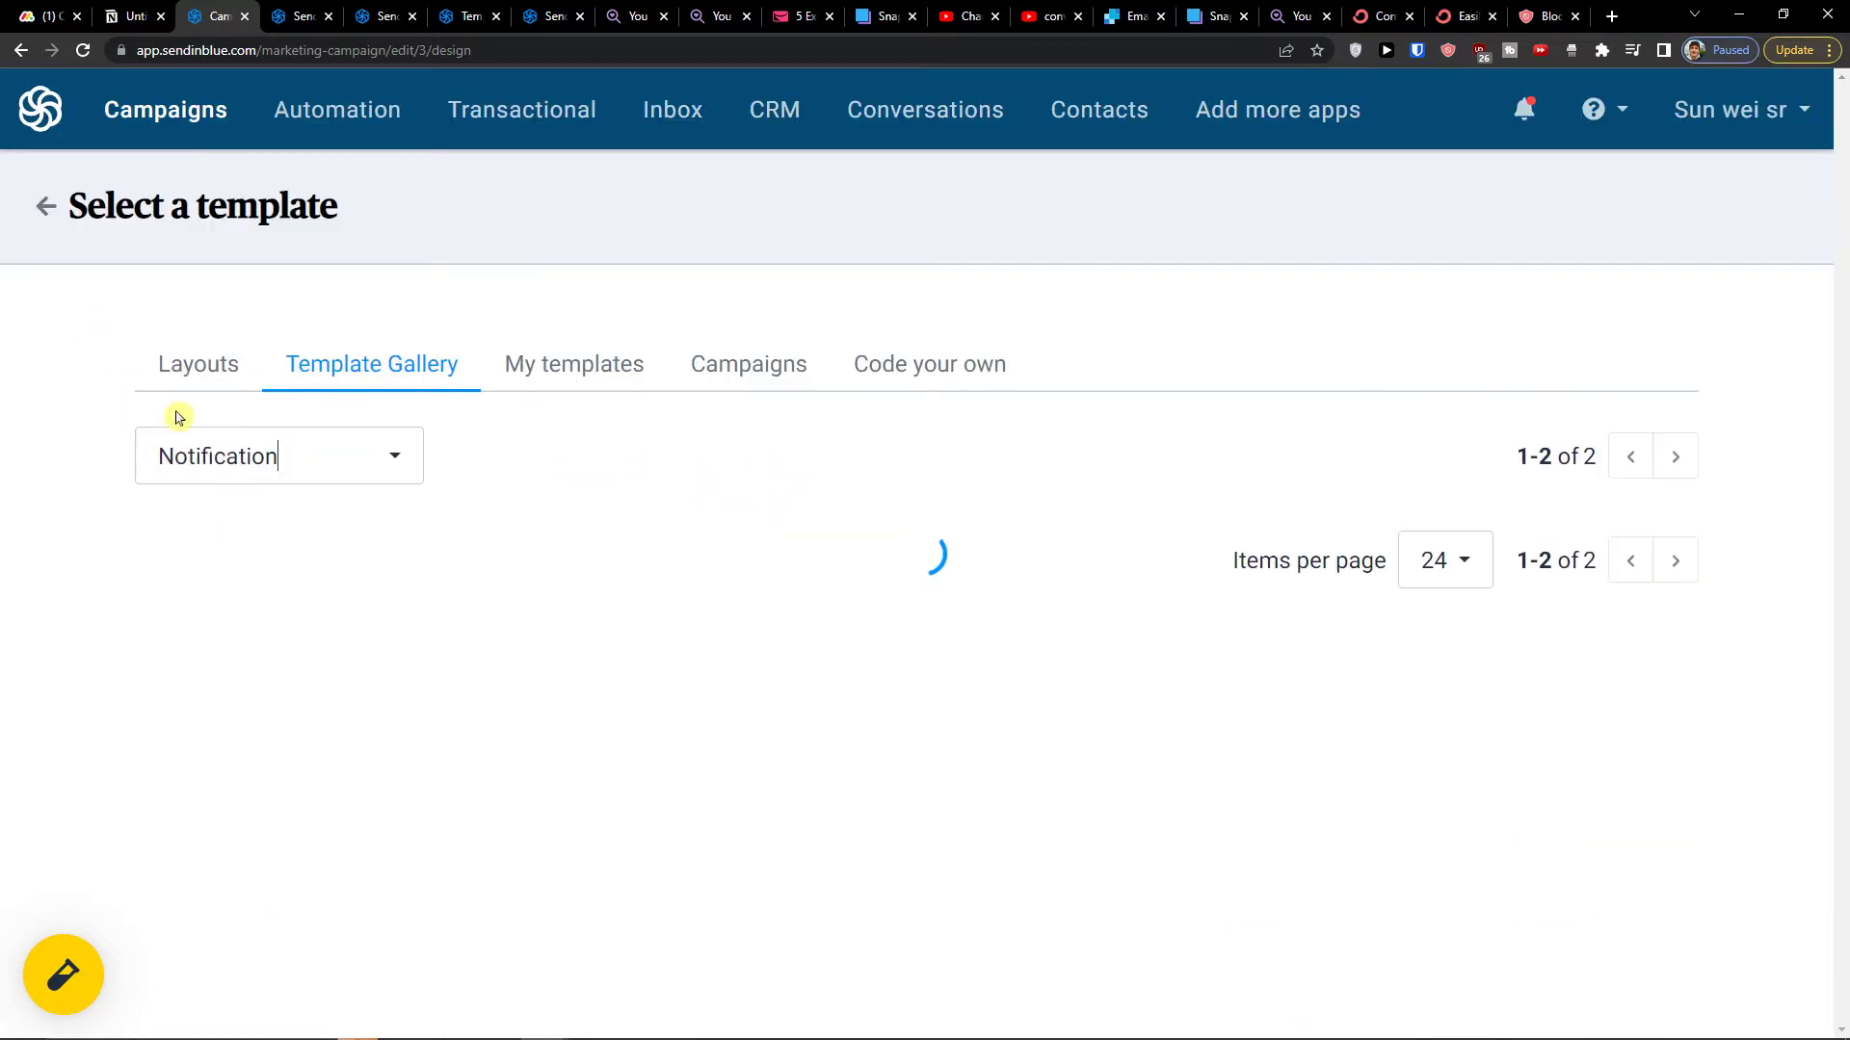
scroll(63, 433, "down", 4)
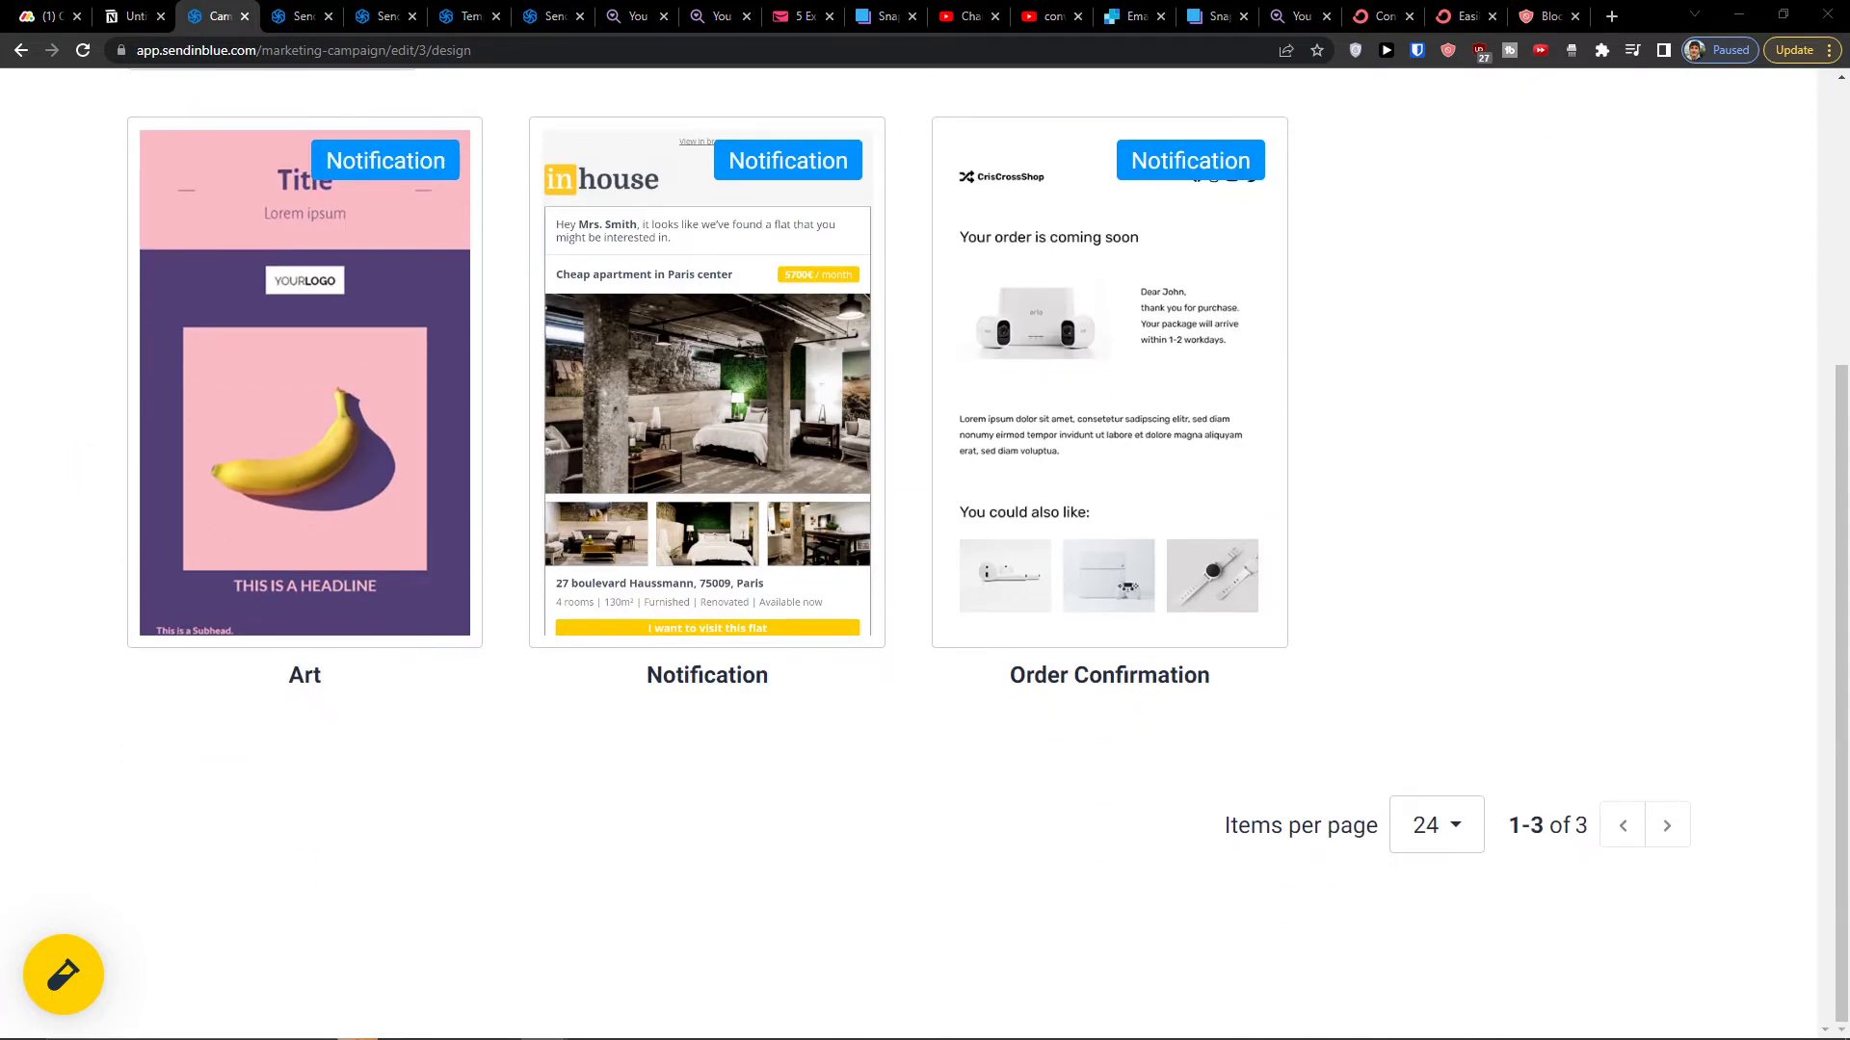
scroll(598, 648, "up", 3)
mouse_move(778, 582)
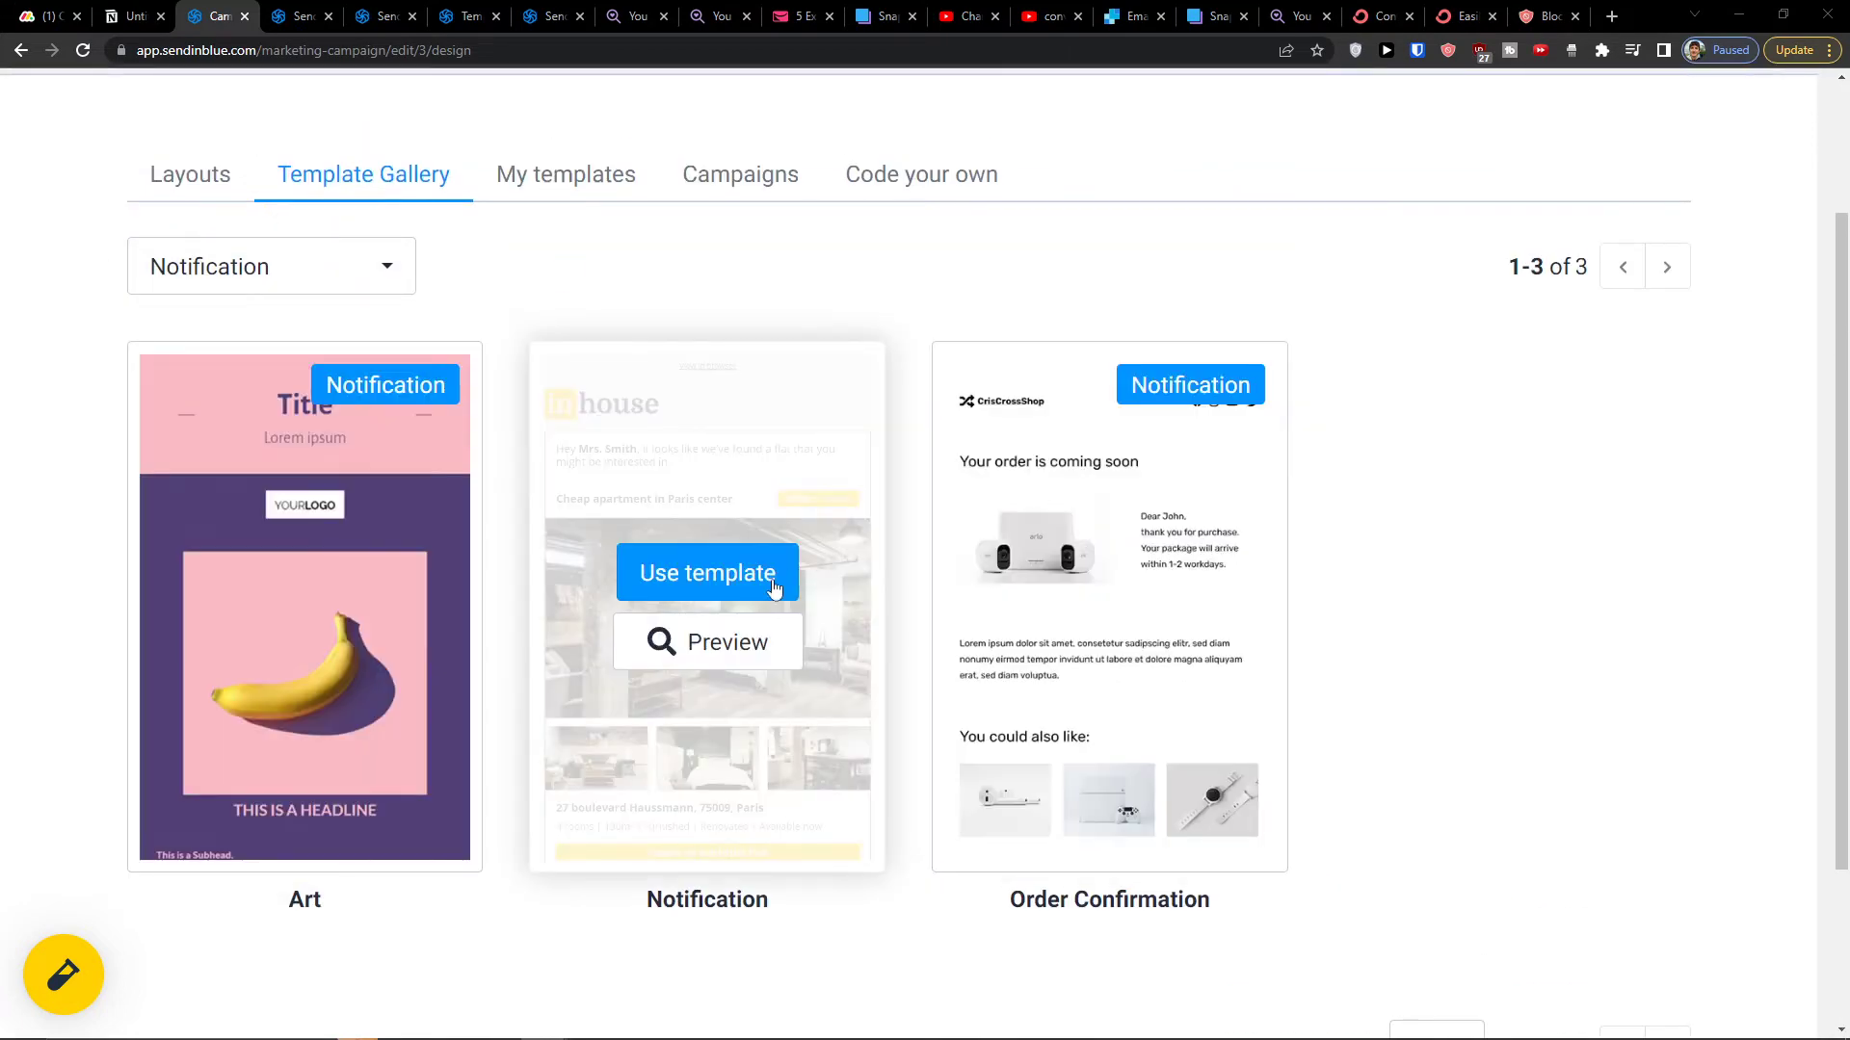
mouse_move(1116, 551)
mouse_move(768, 444)
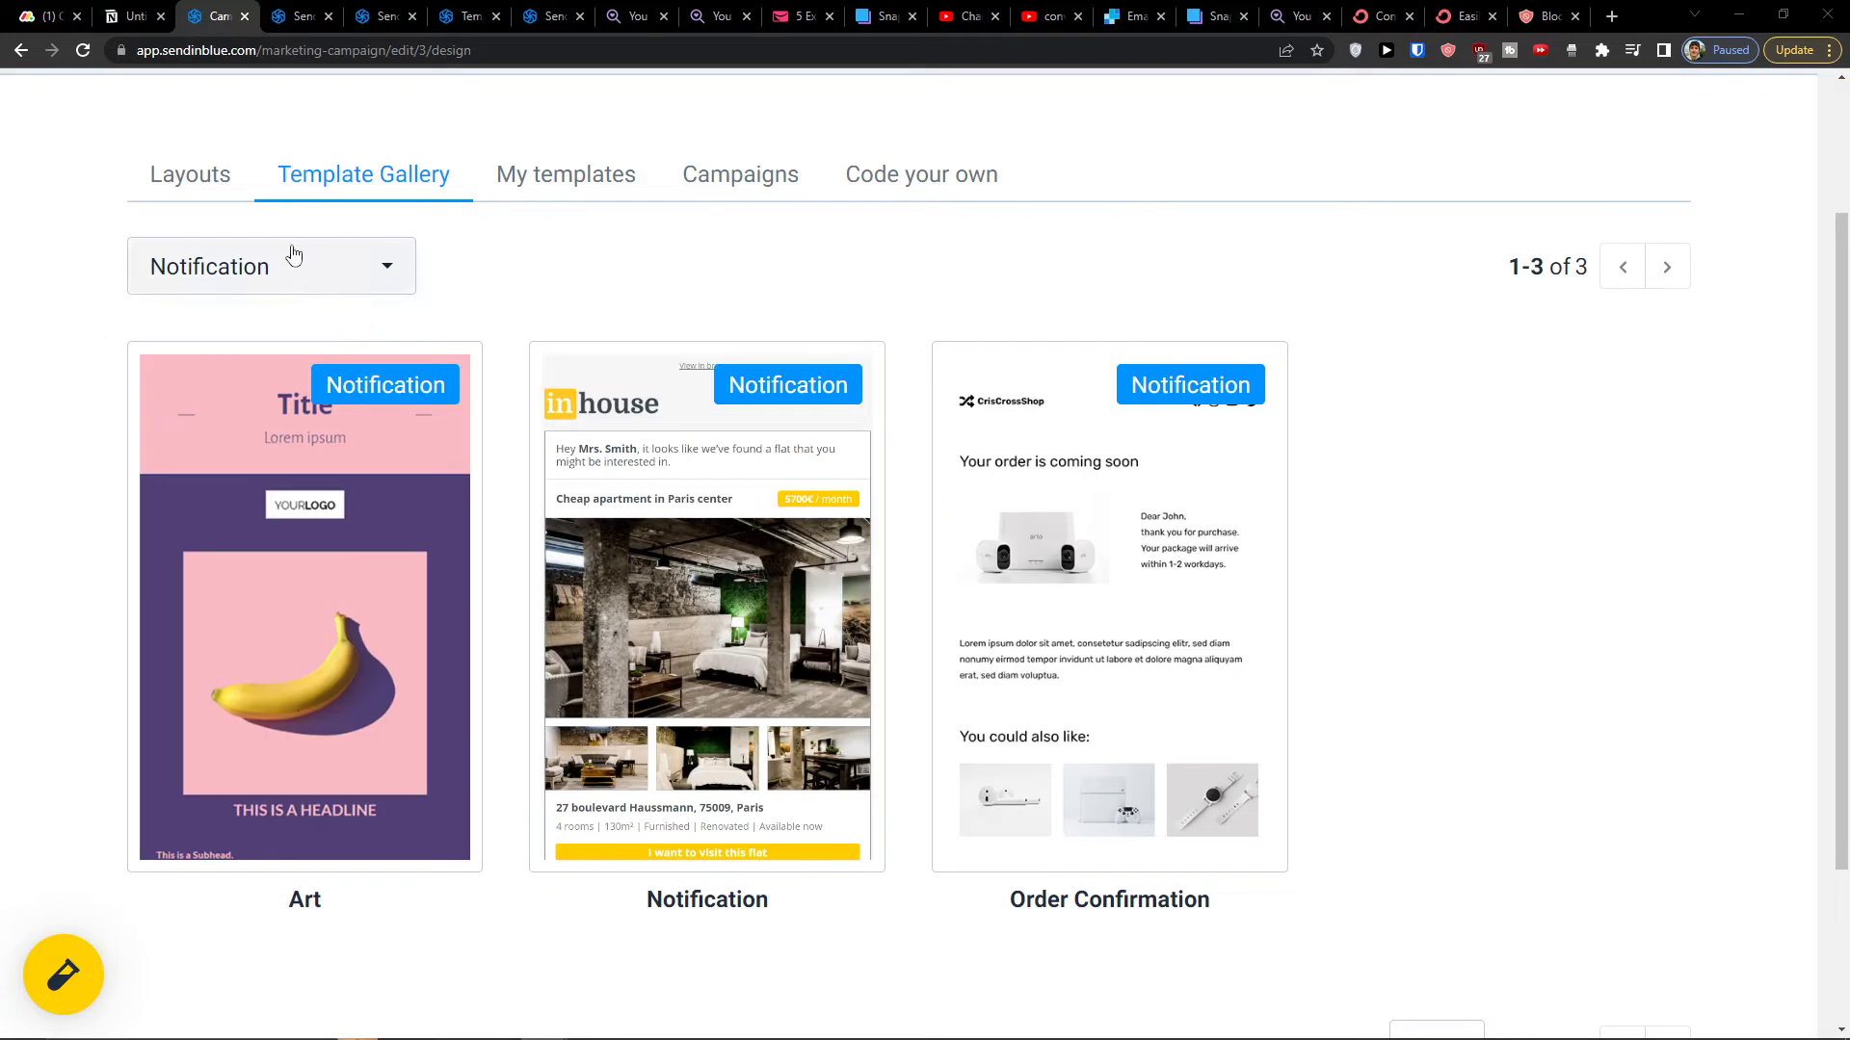
Step: Reset the category filter to All and return to the basic Layouts
left_click(260, 267)
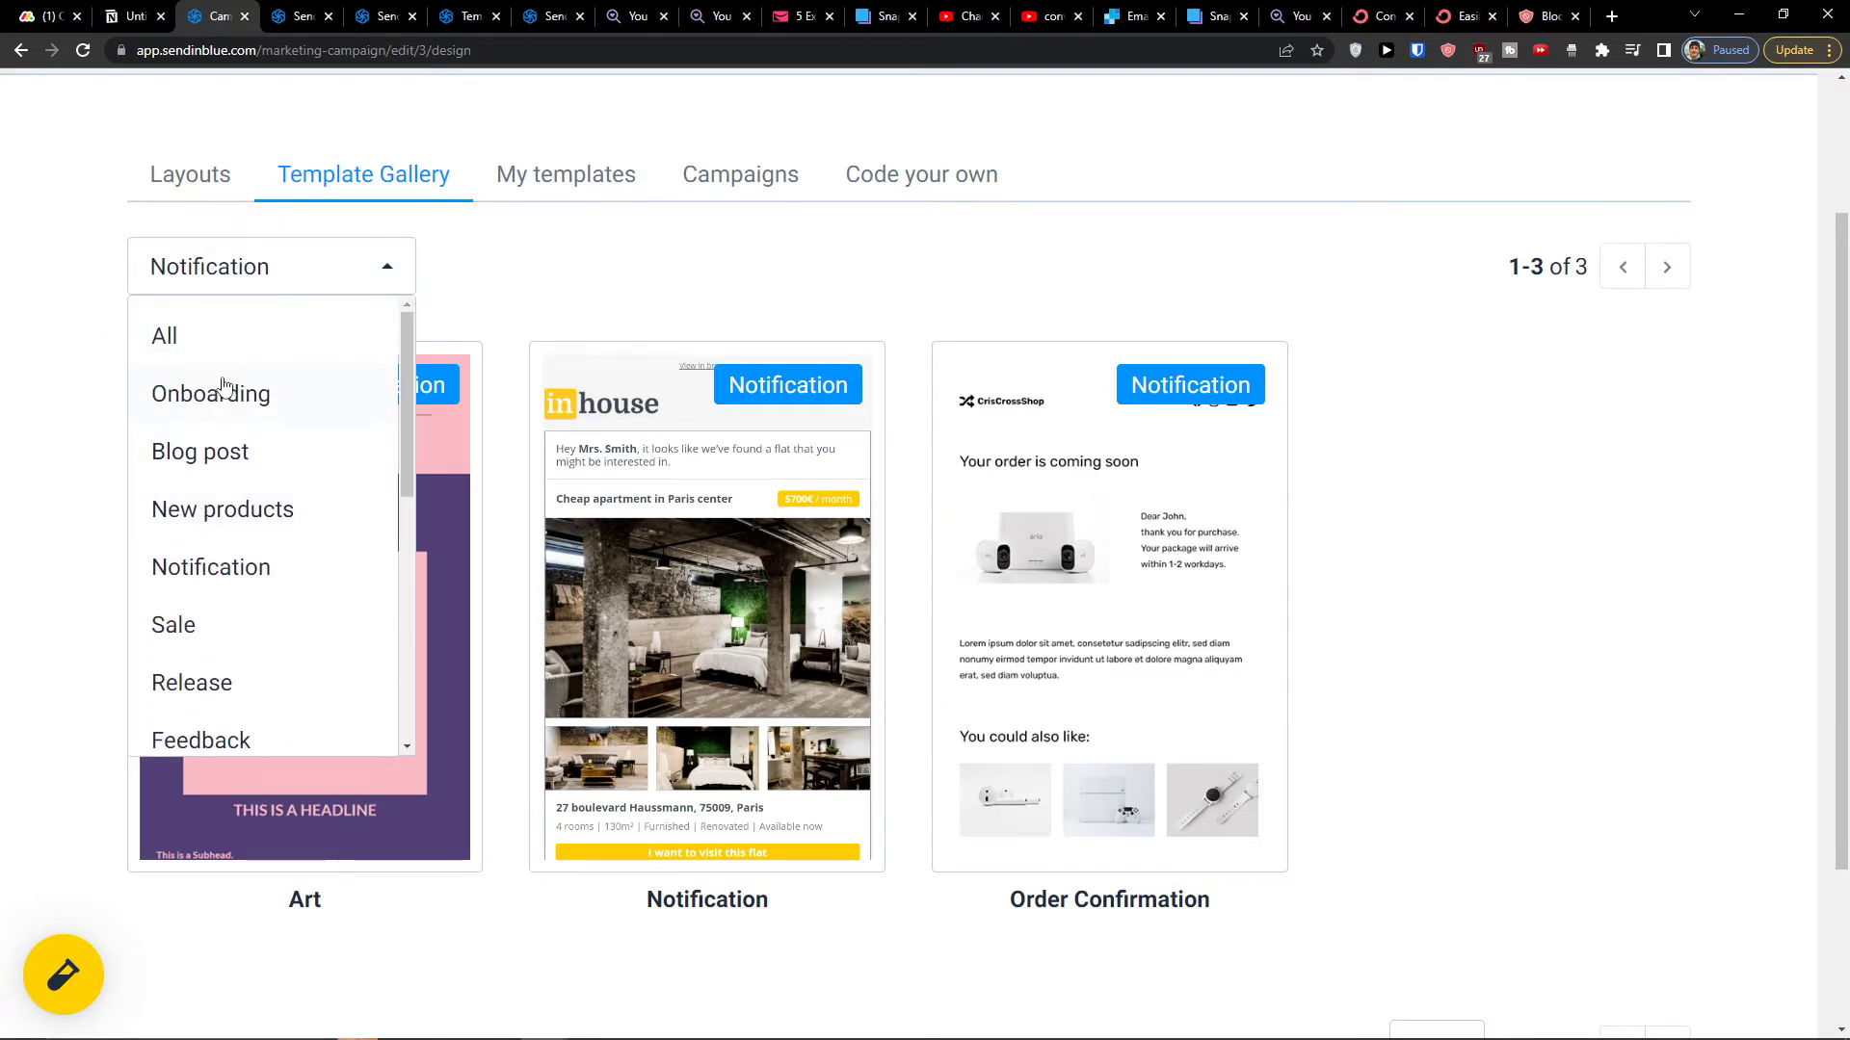
left_click(193, 336)
left_click(203, 381)
scroll(395, 611, "down", 1)
scroll(395, 612, "down", 1)
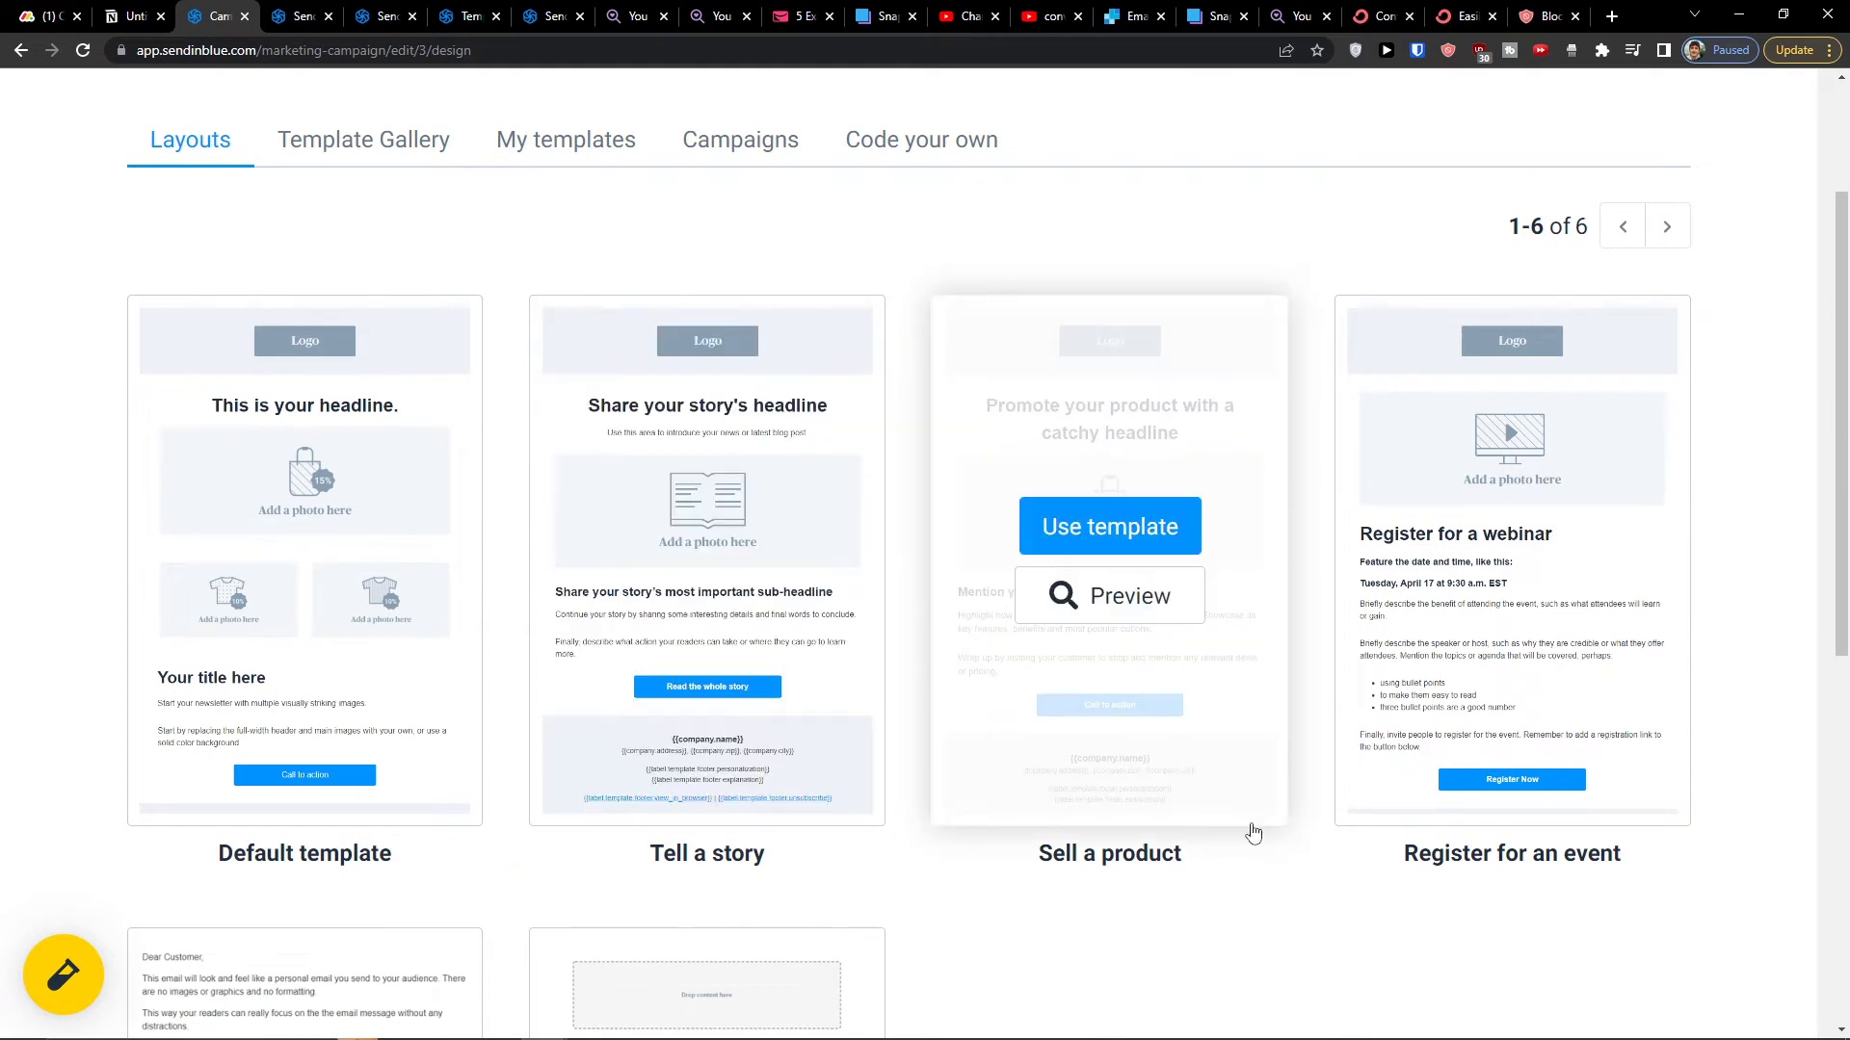
Step: Use the Default template layout for the newsletter design
scroll(1160, 1014, "down", 6)
scroll(1066, 976, "up", 6)
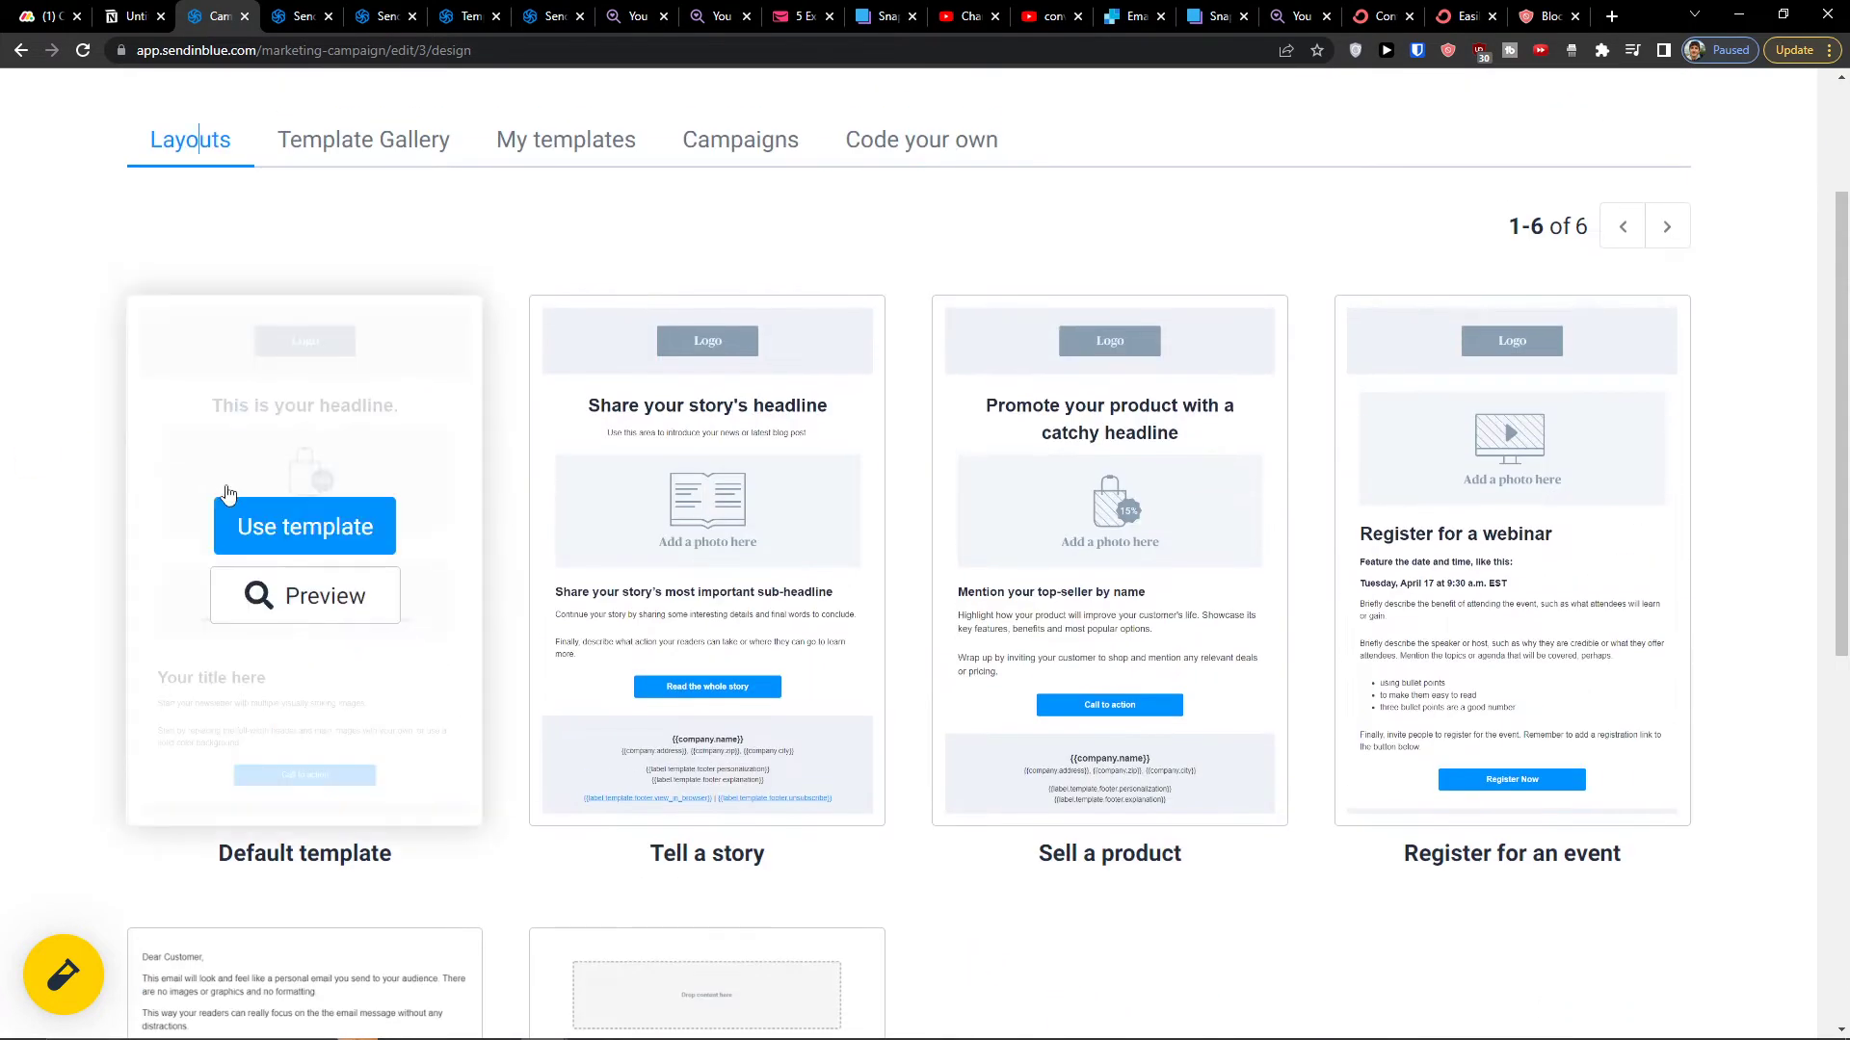
left_click(314, 527)
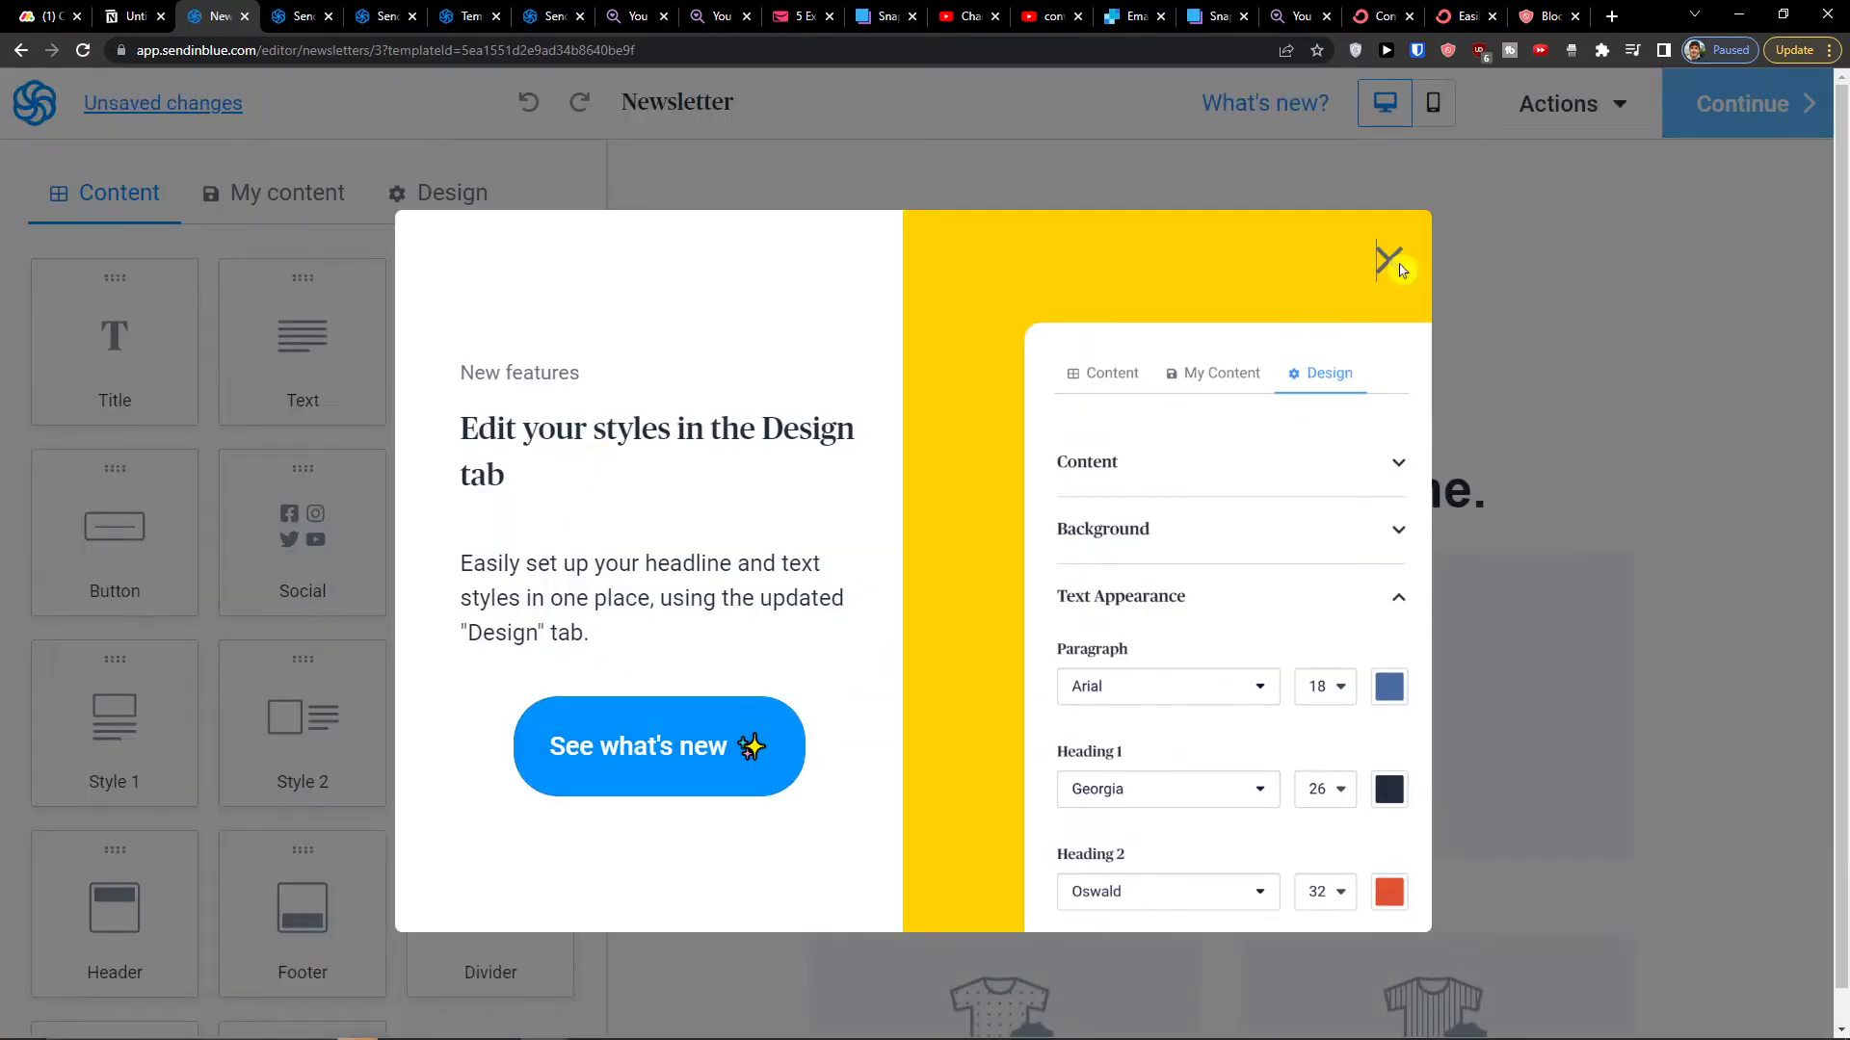
Step: Dismiss the announcement and insert a Button block between the logo and headline
left_click(1389, 260)
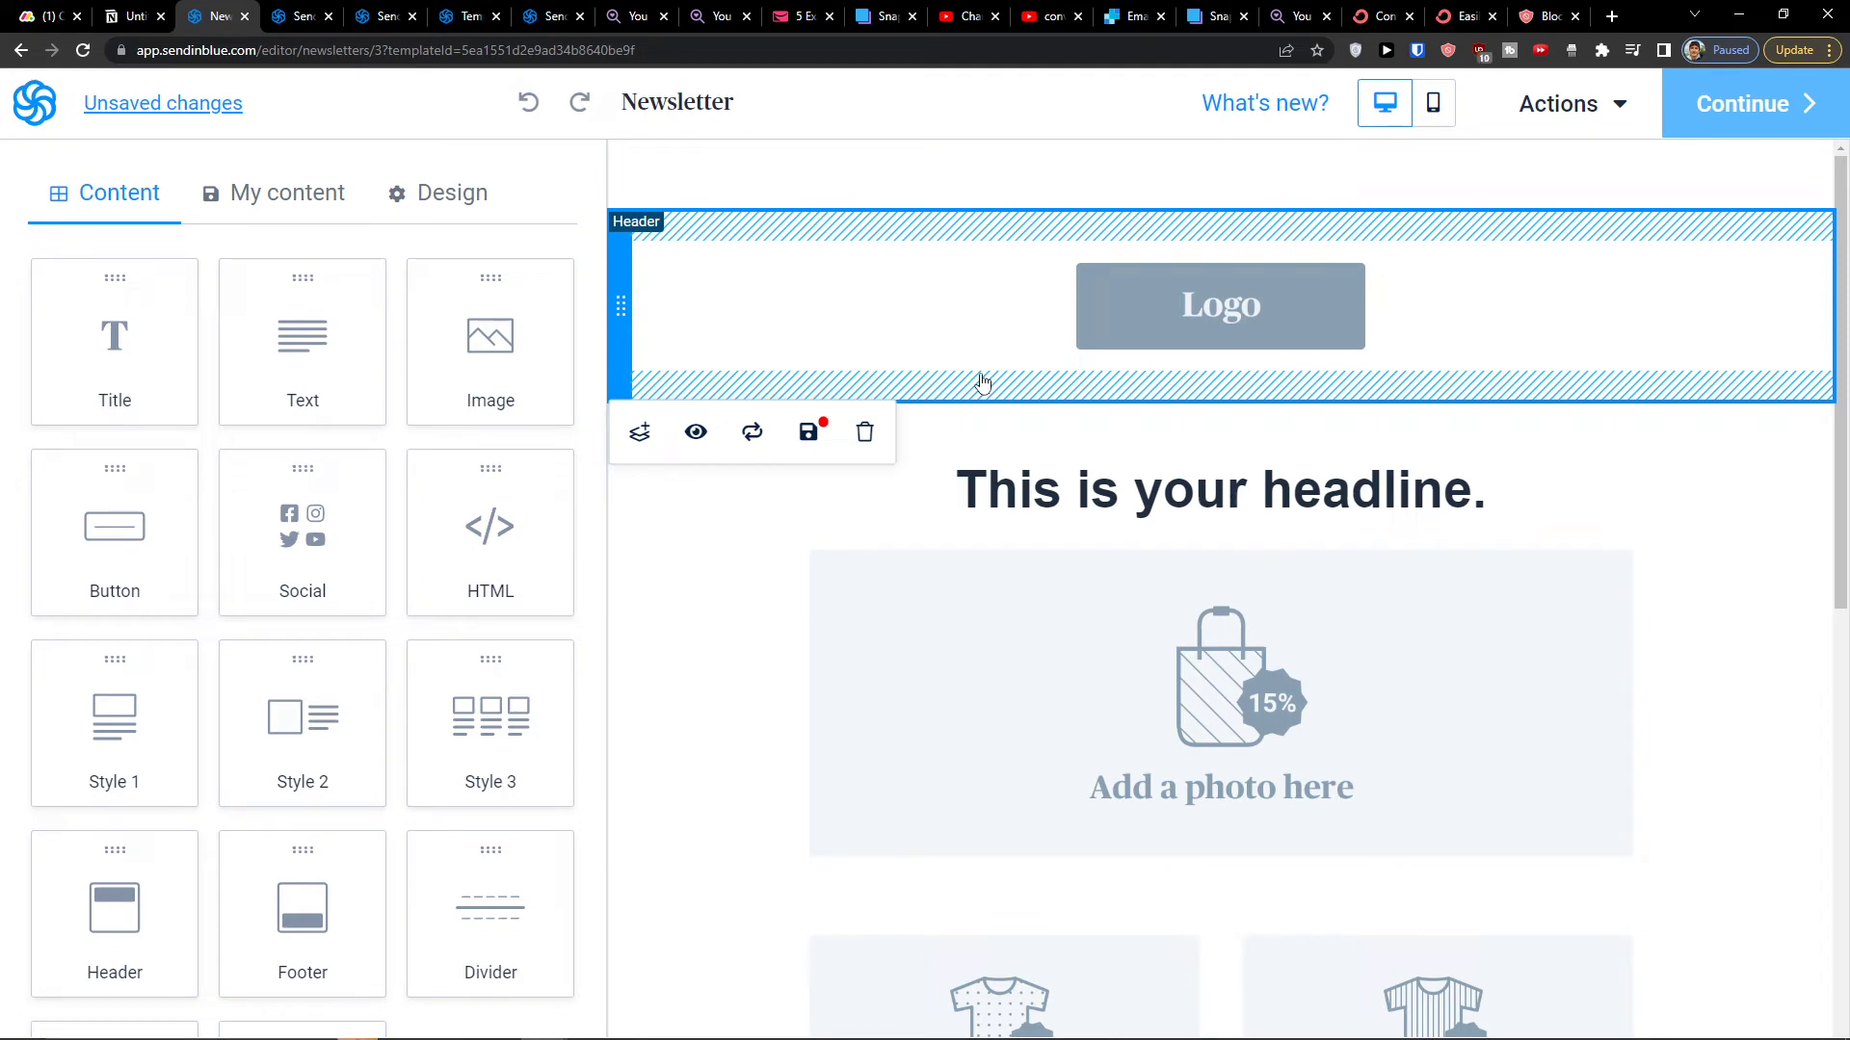
mouse_move(826, 1037)
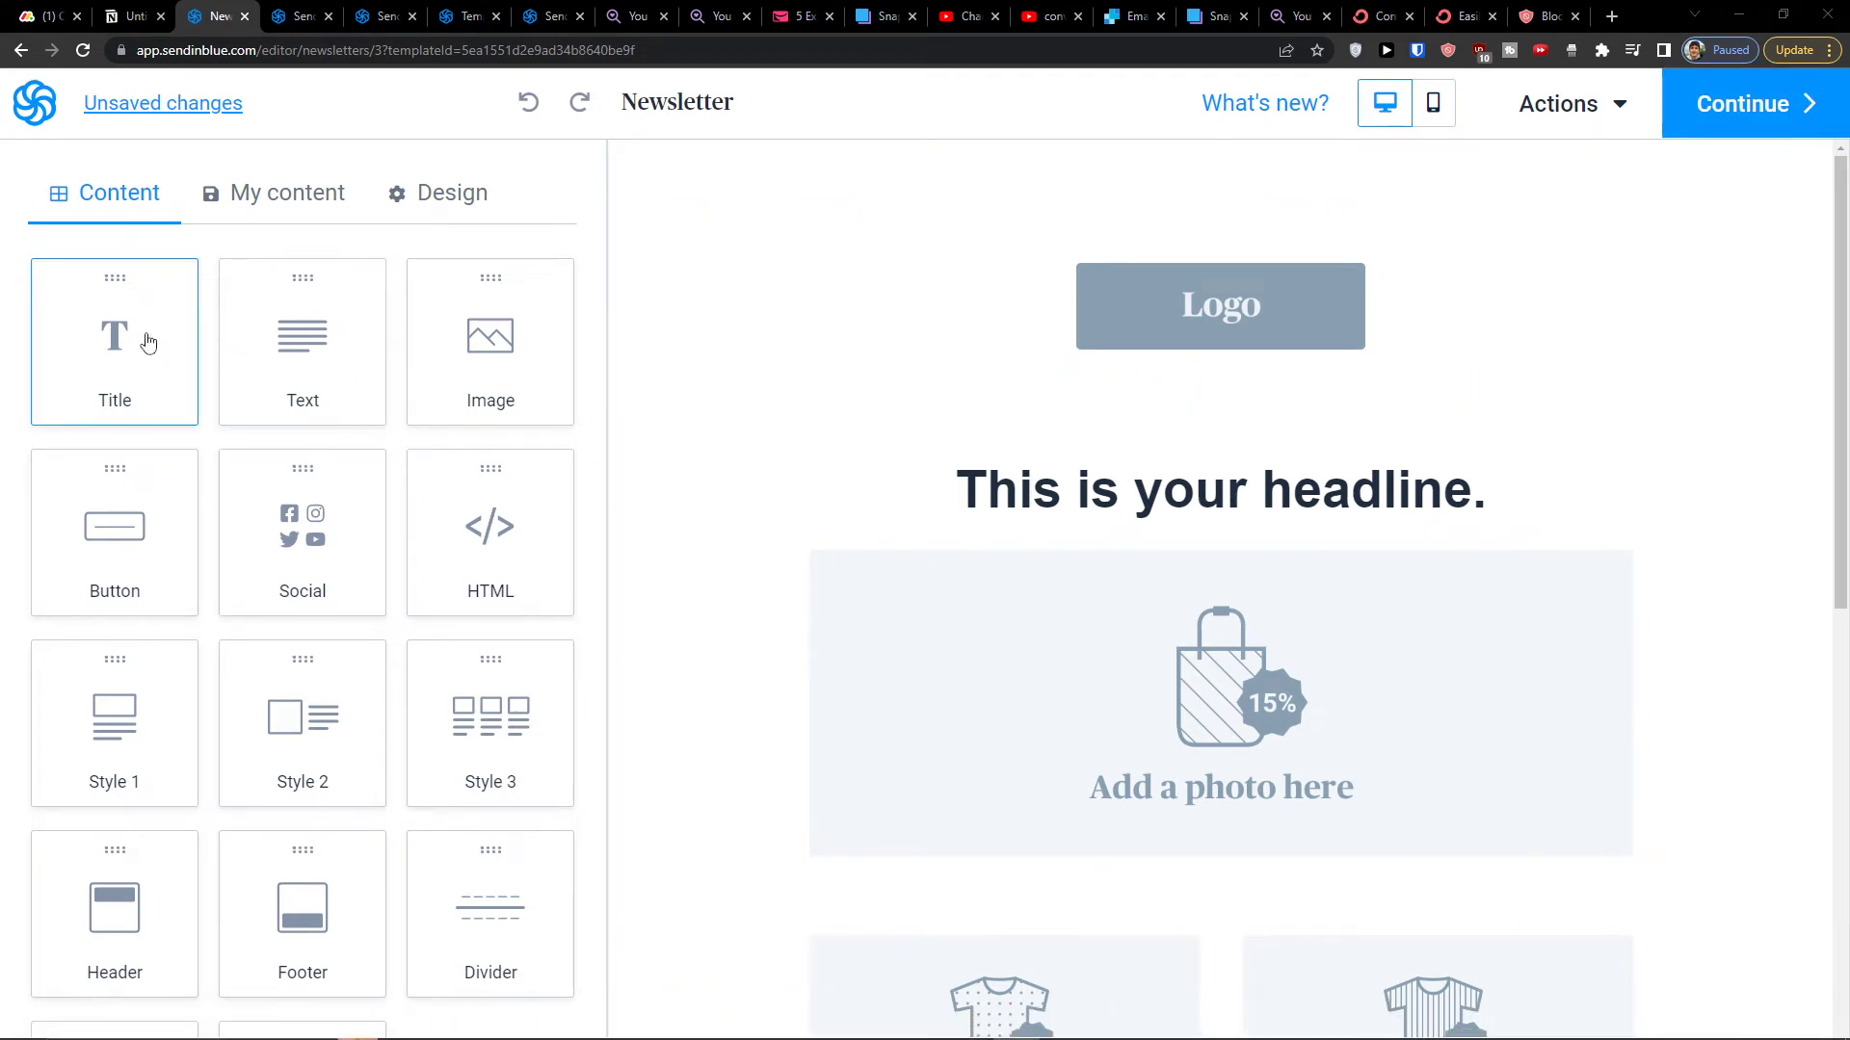
left_click_drag(90, 578, 1100, 463)
left_click(798, 365)
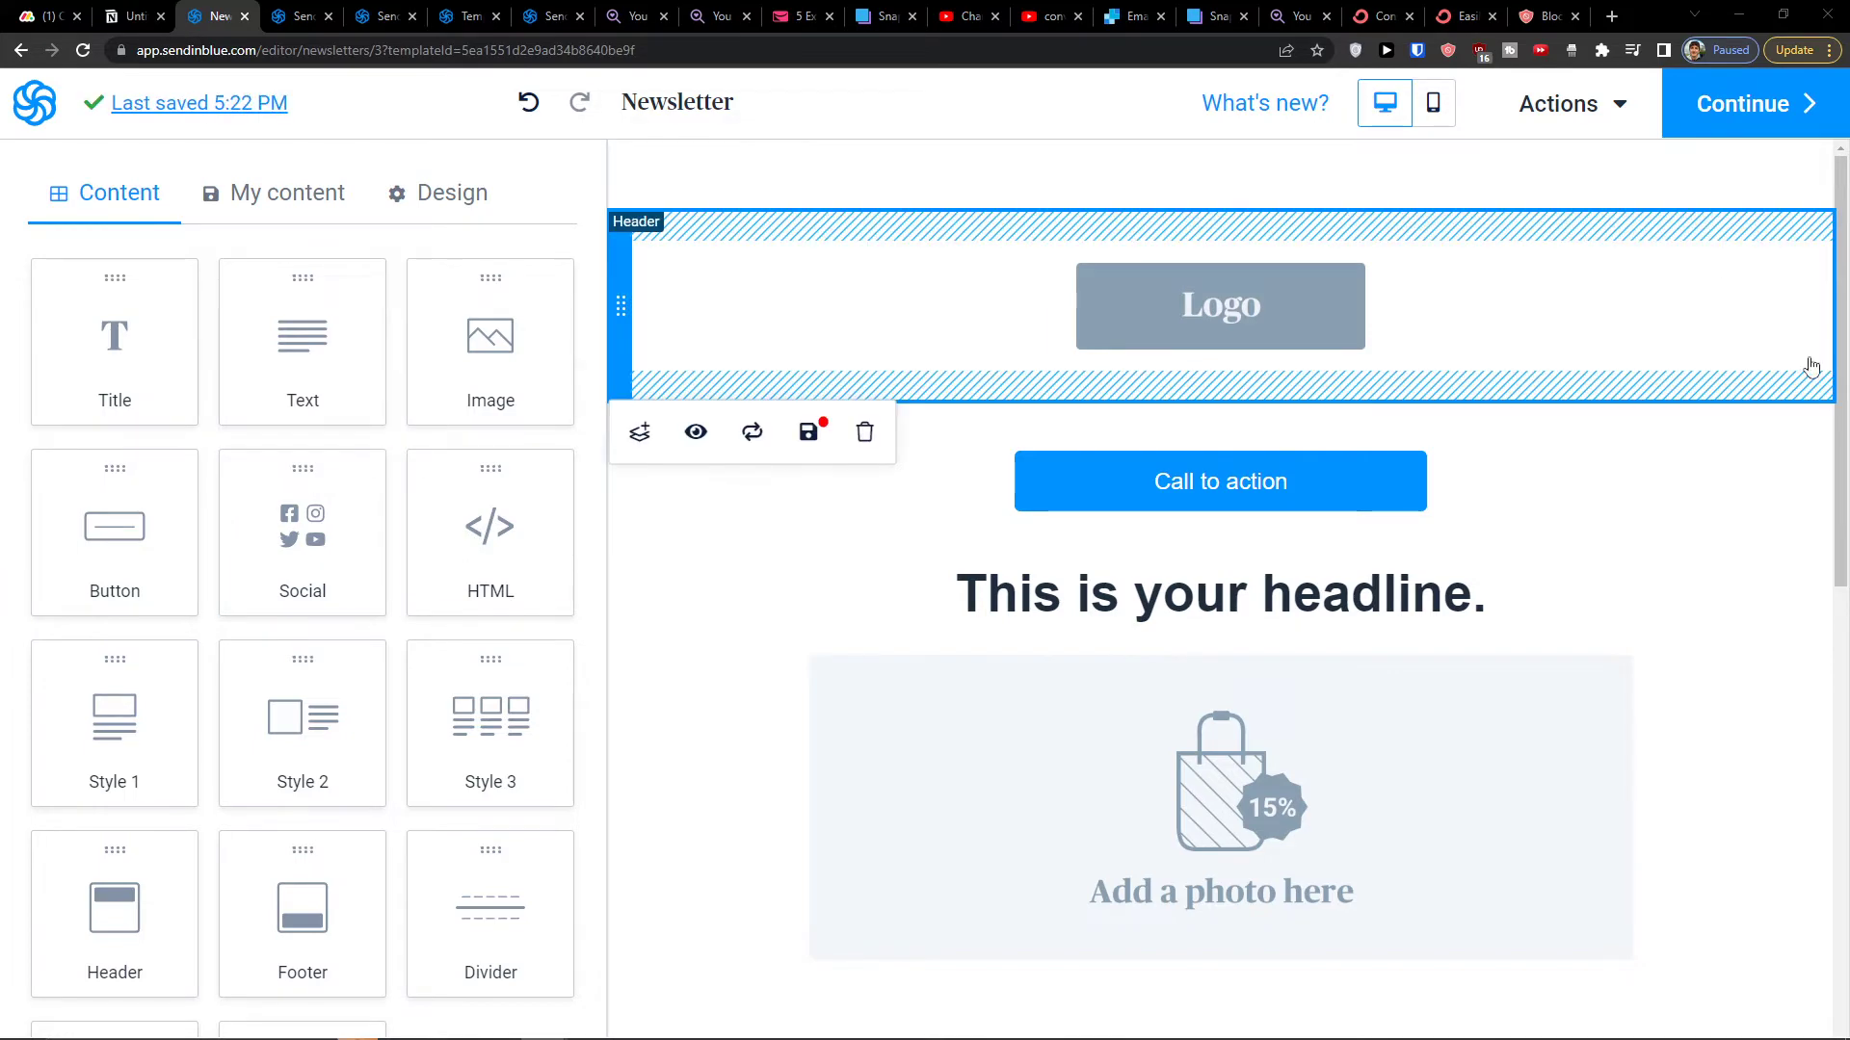
scroll(1160, 569, "down", 6)
Step: Look through saved blocks and design settings, then return to the content blocks
scroll(279, 612, "down", 2)
scroll(256, 599, "up", 2)
left_click(265, 190)
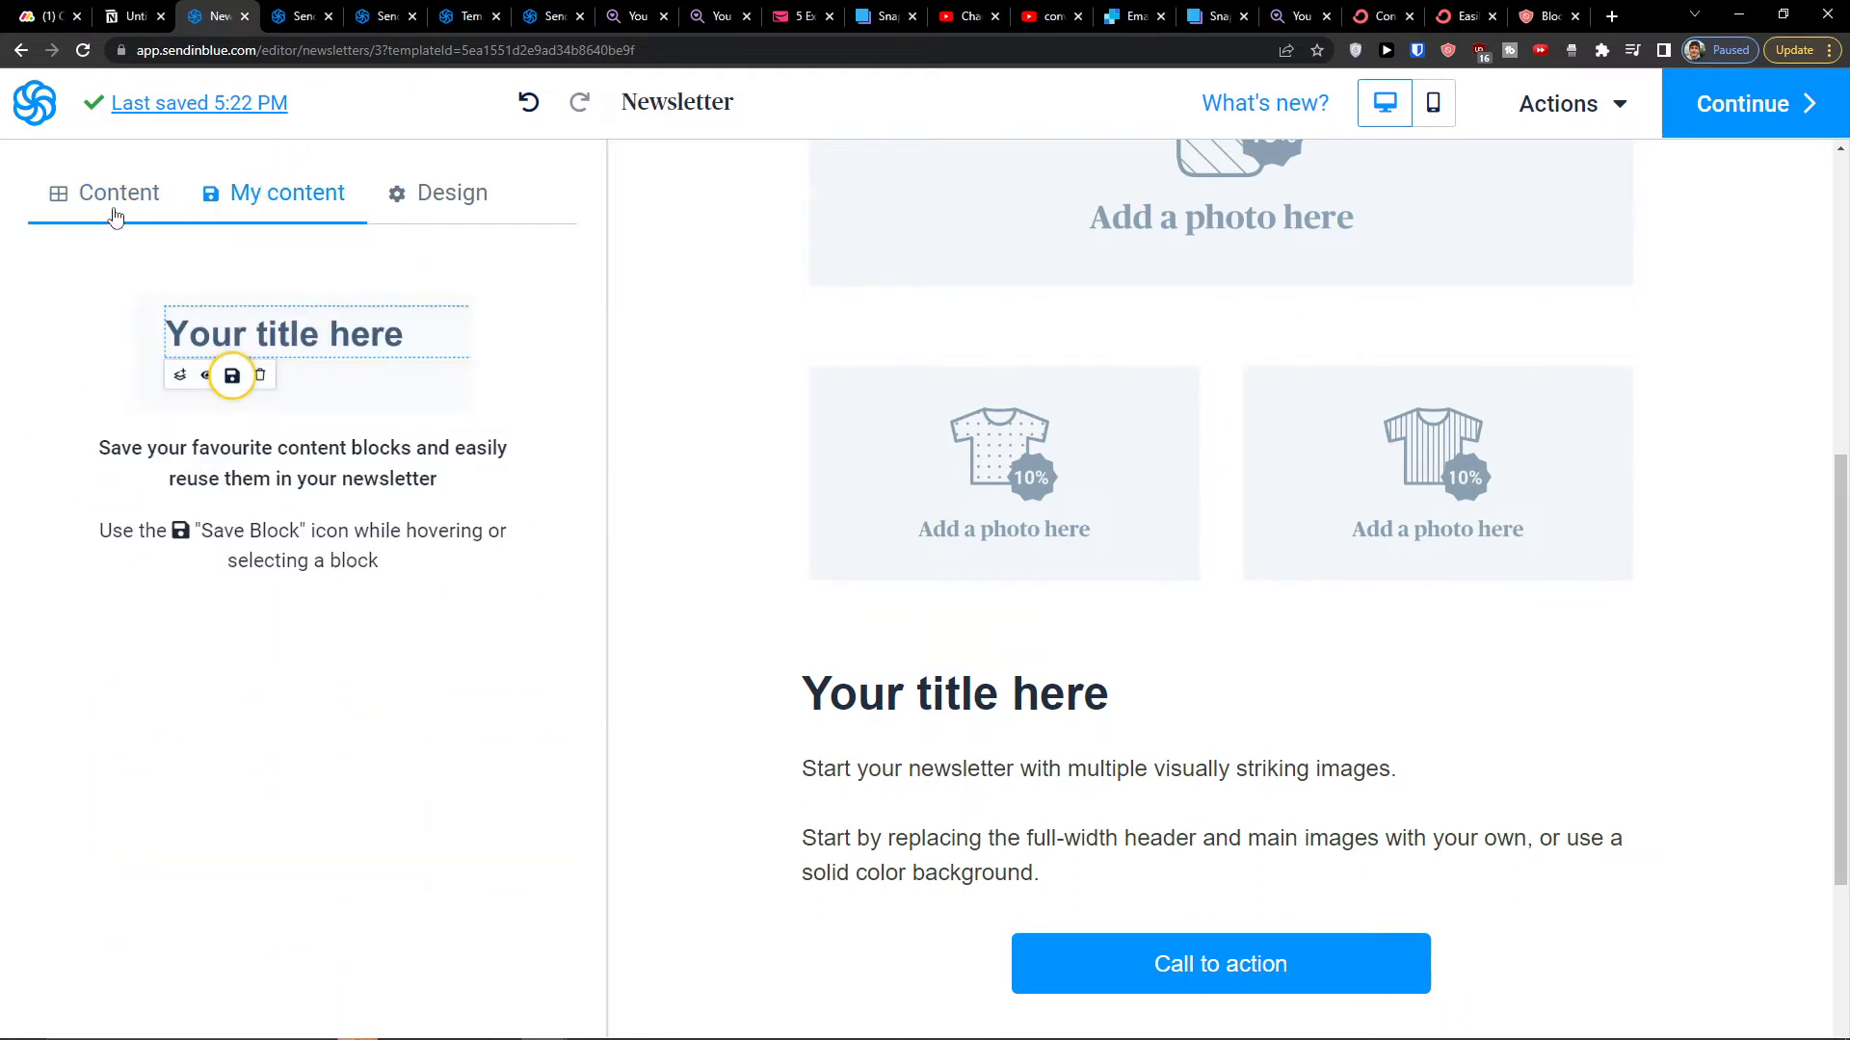
left_click(427, 192)
scroll(272, 474, "down", 2)
scroll(136, 256, "up", 2)
left_click(119, 192)
scroll(144, 409, "down", 1)
scroll(145, 539, "up", 1)
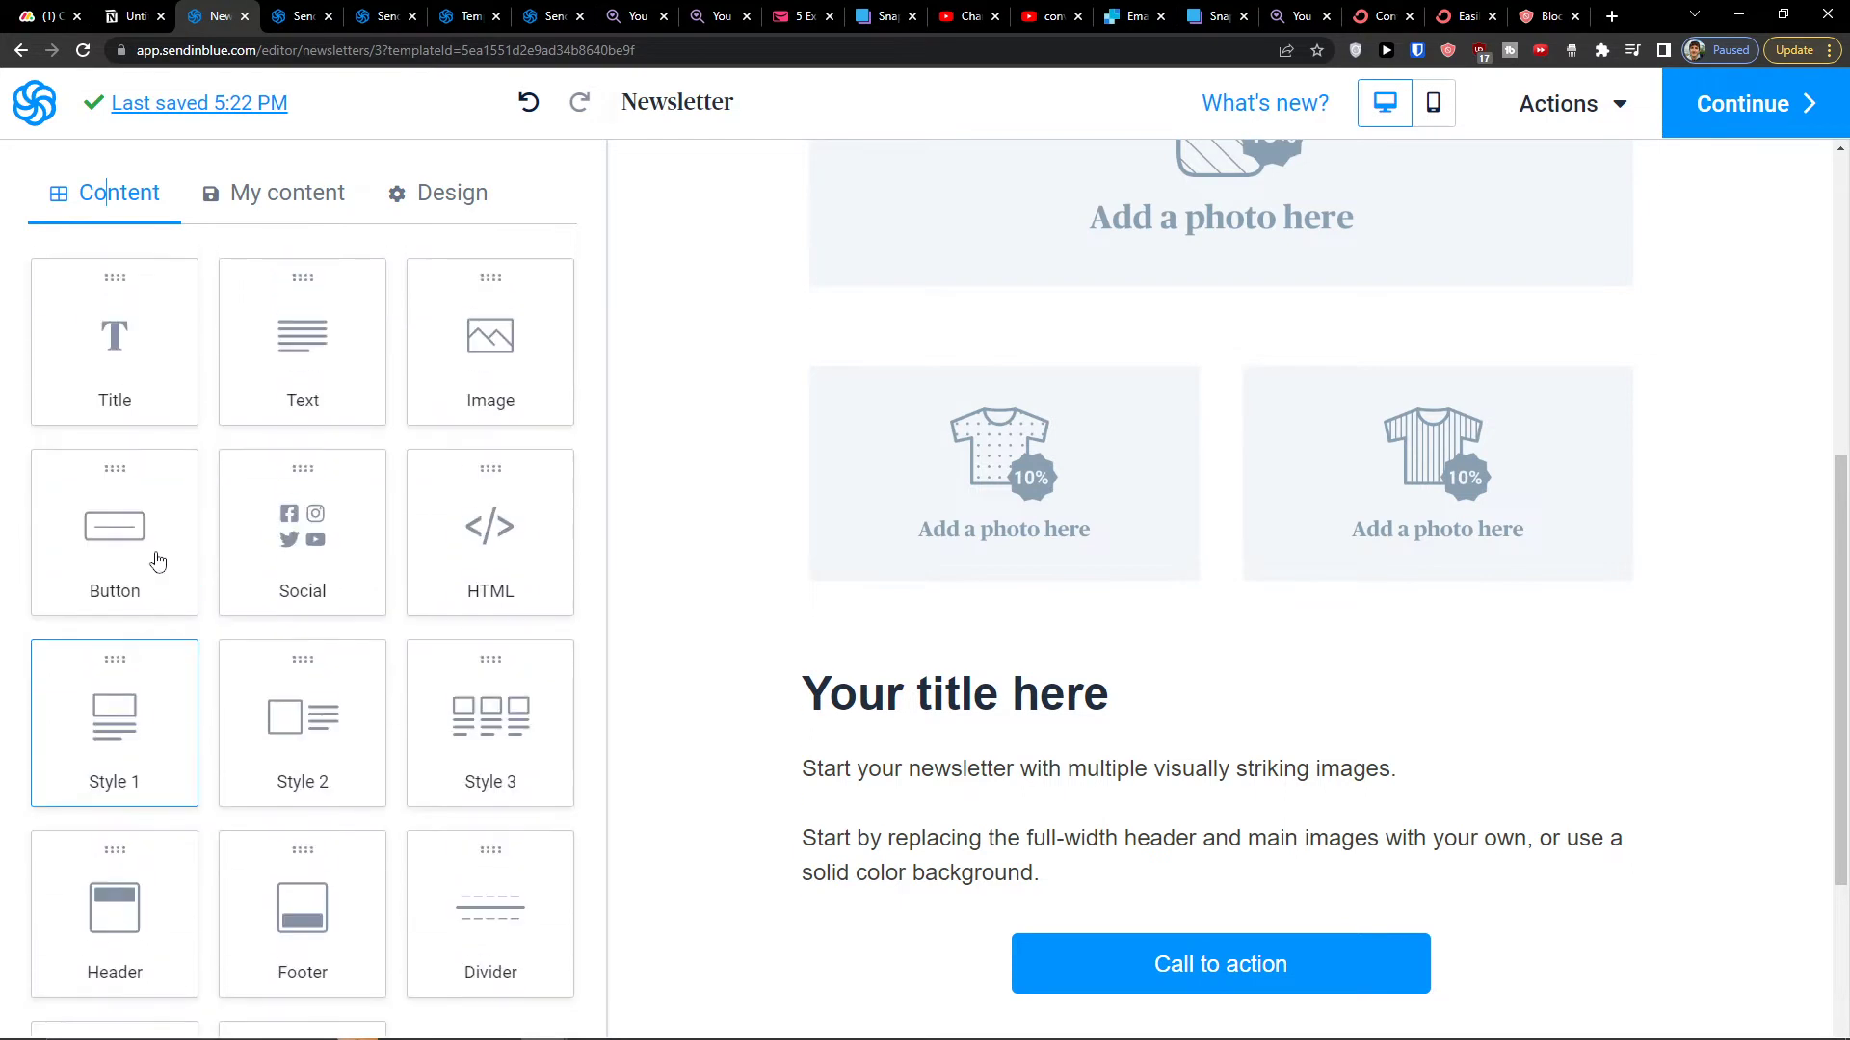
Step: Add a Social icons block below the photos and a Divider beneath it
left_click_drag(308, 549, 986, 607)
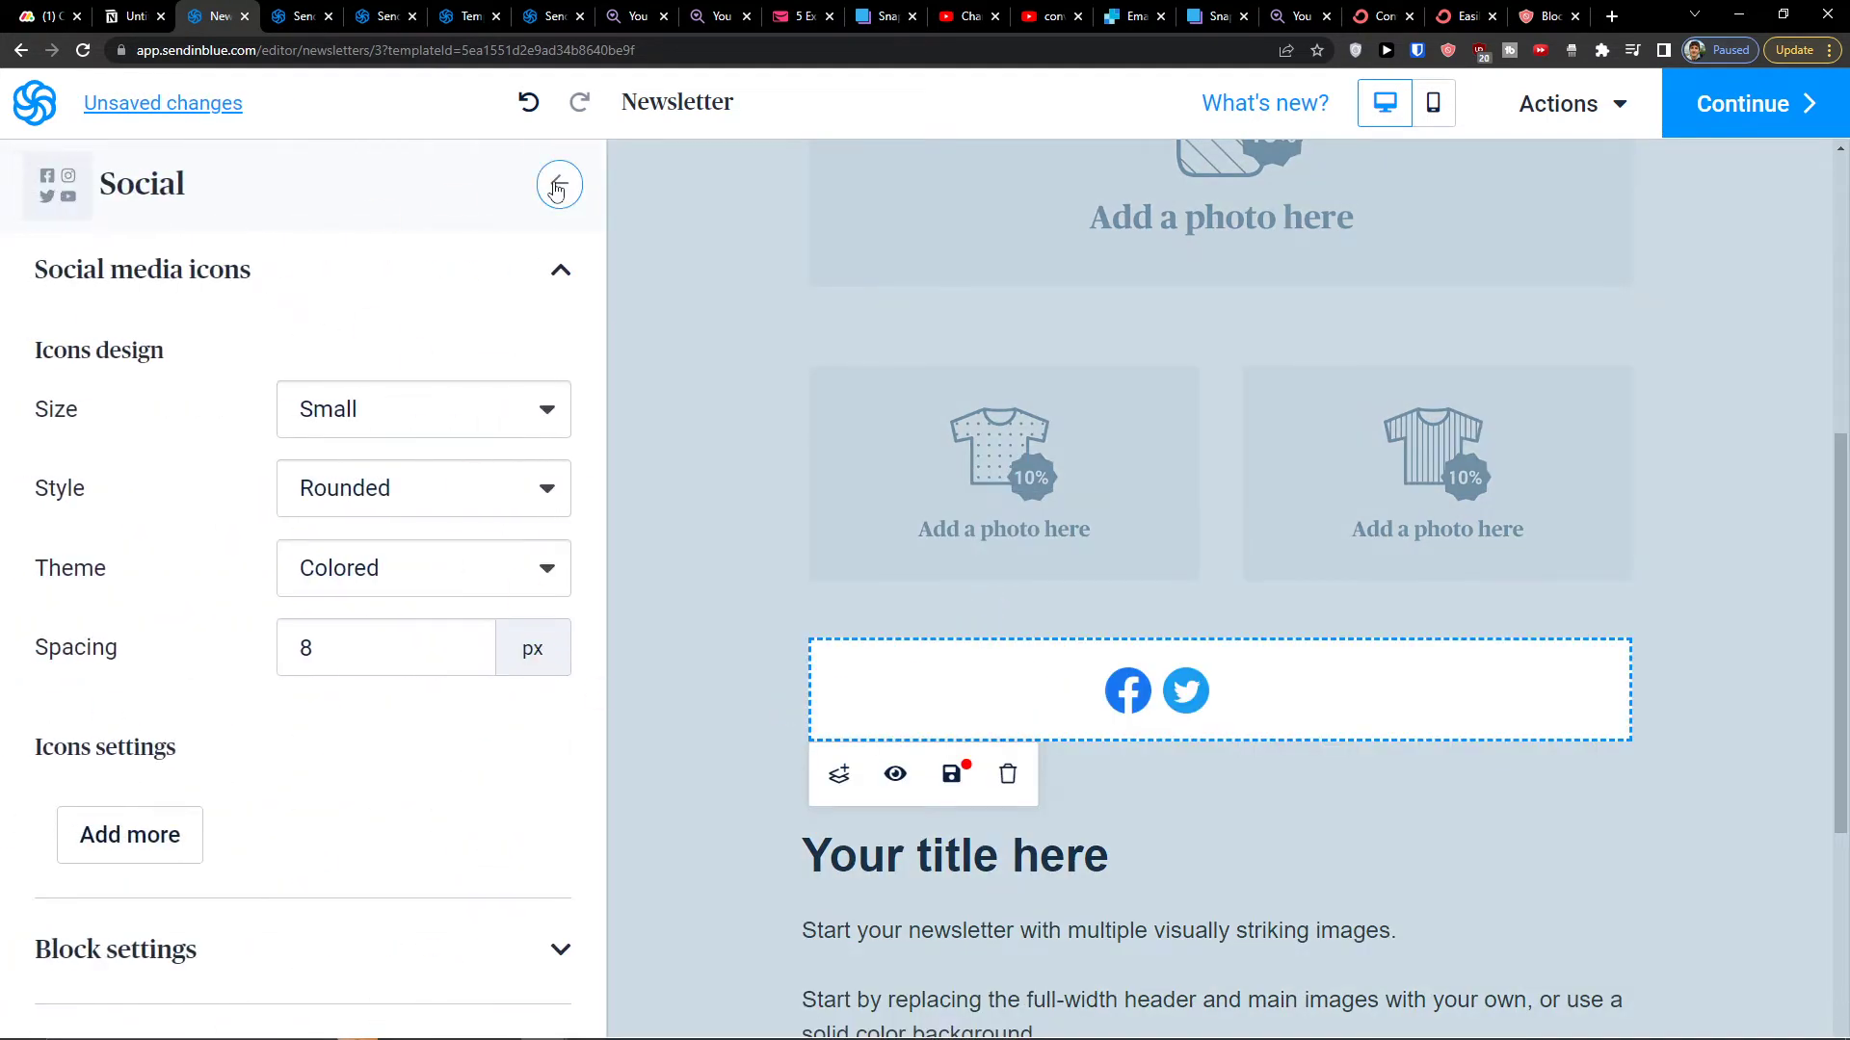
left_click(557, 186)
scroll(405, 867, "up", 2)
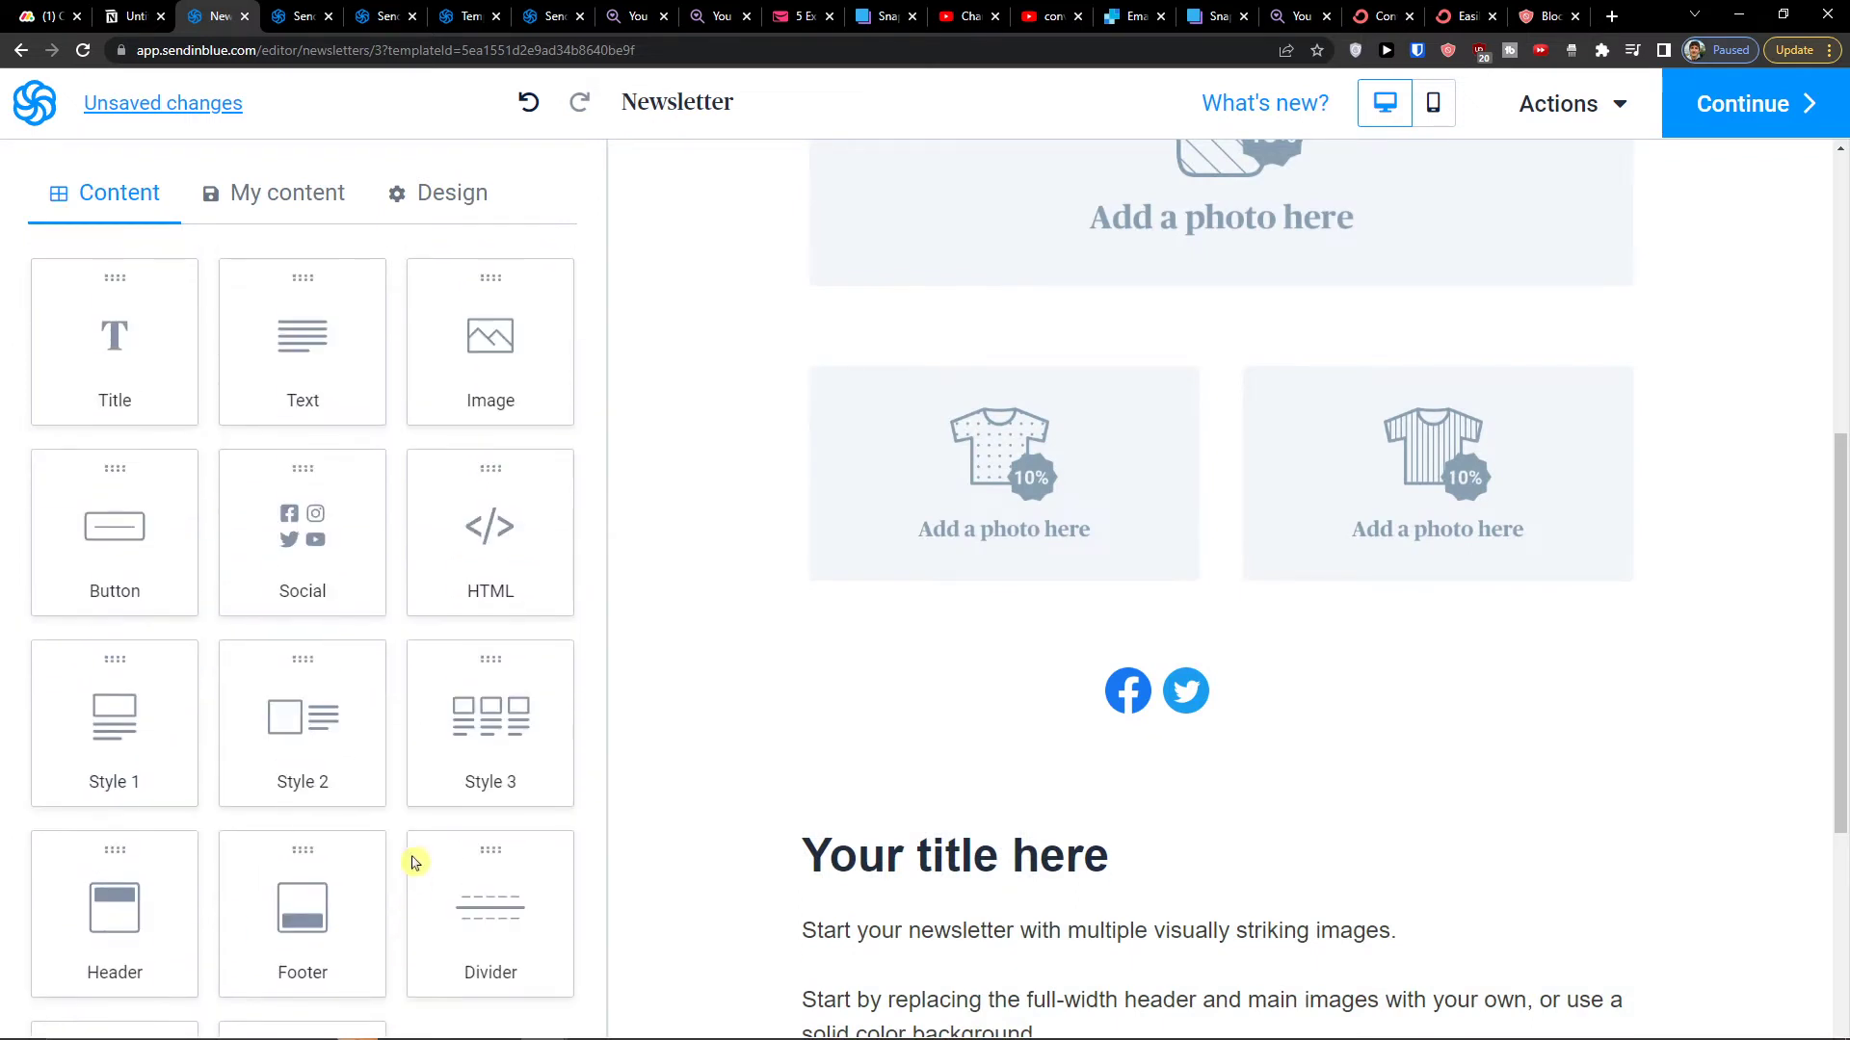
left_click_drag(463, 886, 876, 760)
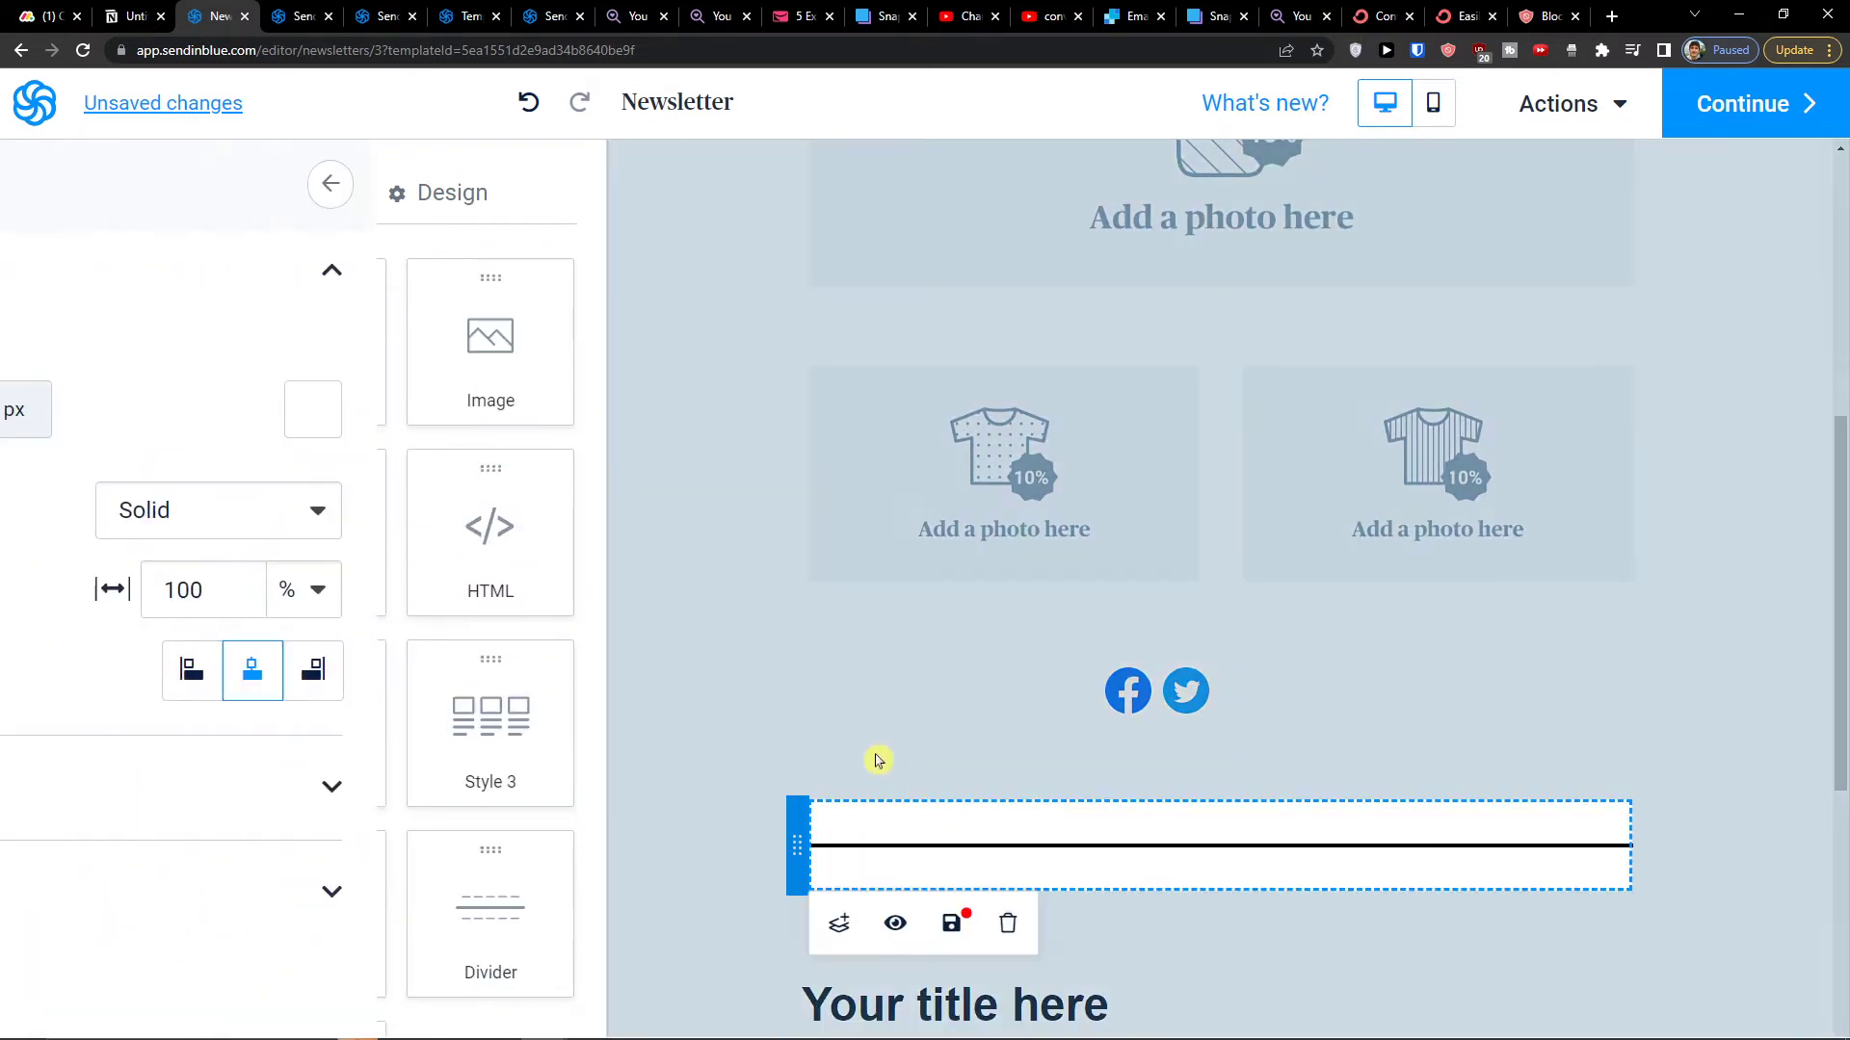
left_click(628, 665)
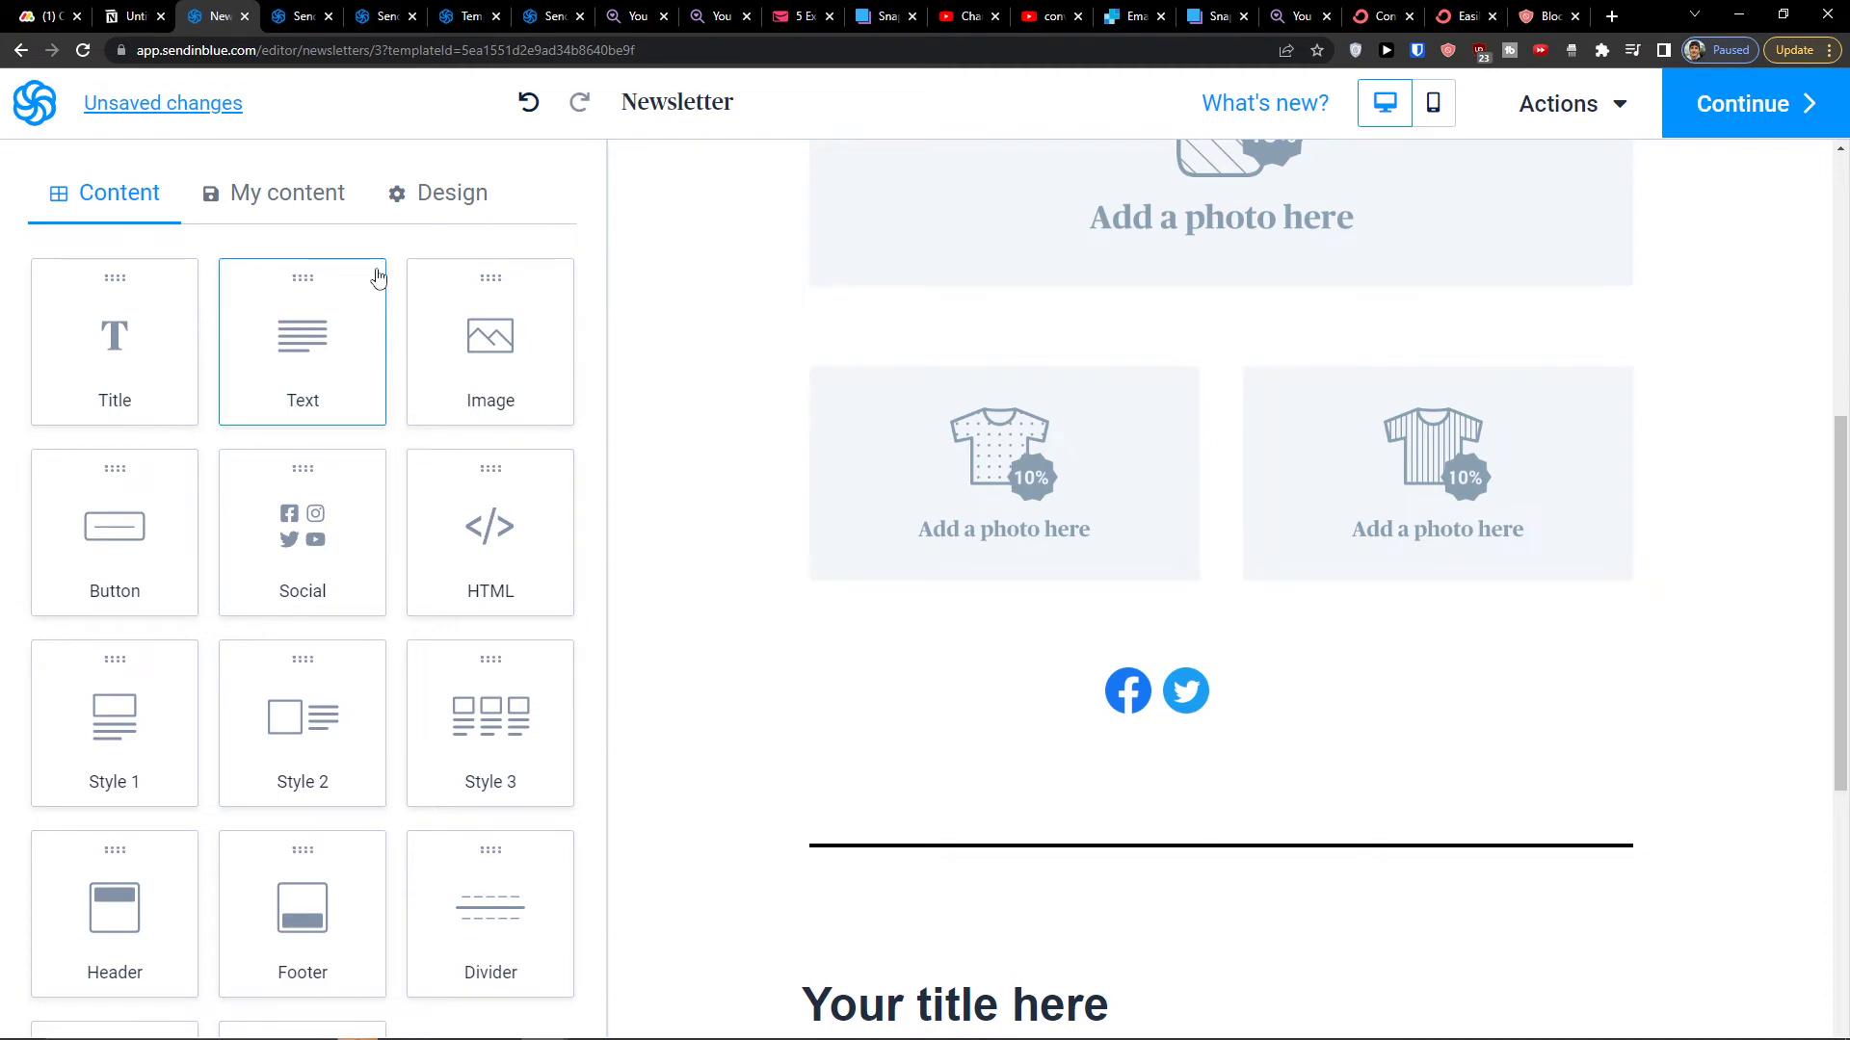
Step: Finish editing the design and continue to the campaign summary
scroll(508, 617, "down", 1)
scroll(505, 664, "down", 2)
scroll(496, 694, "up", 2)
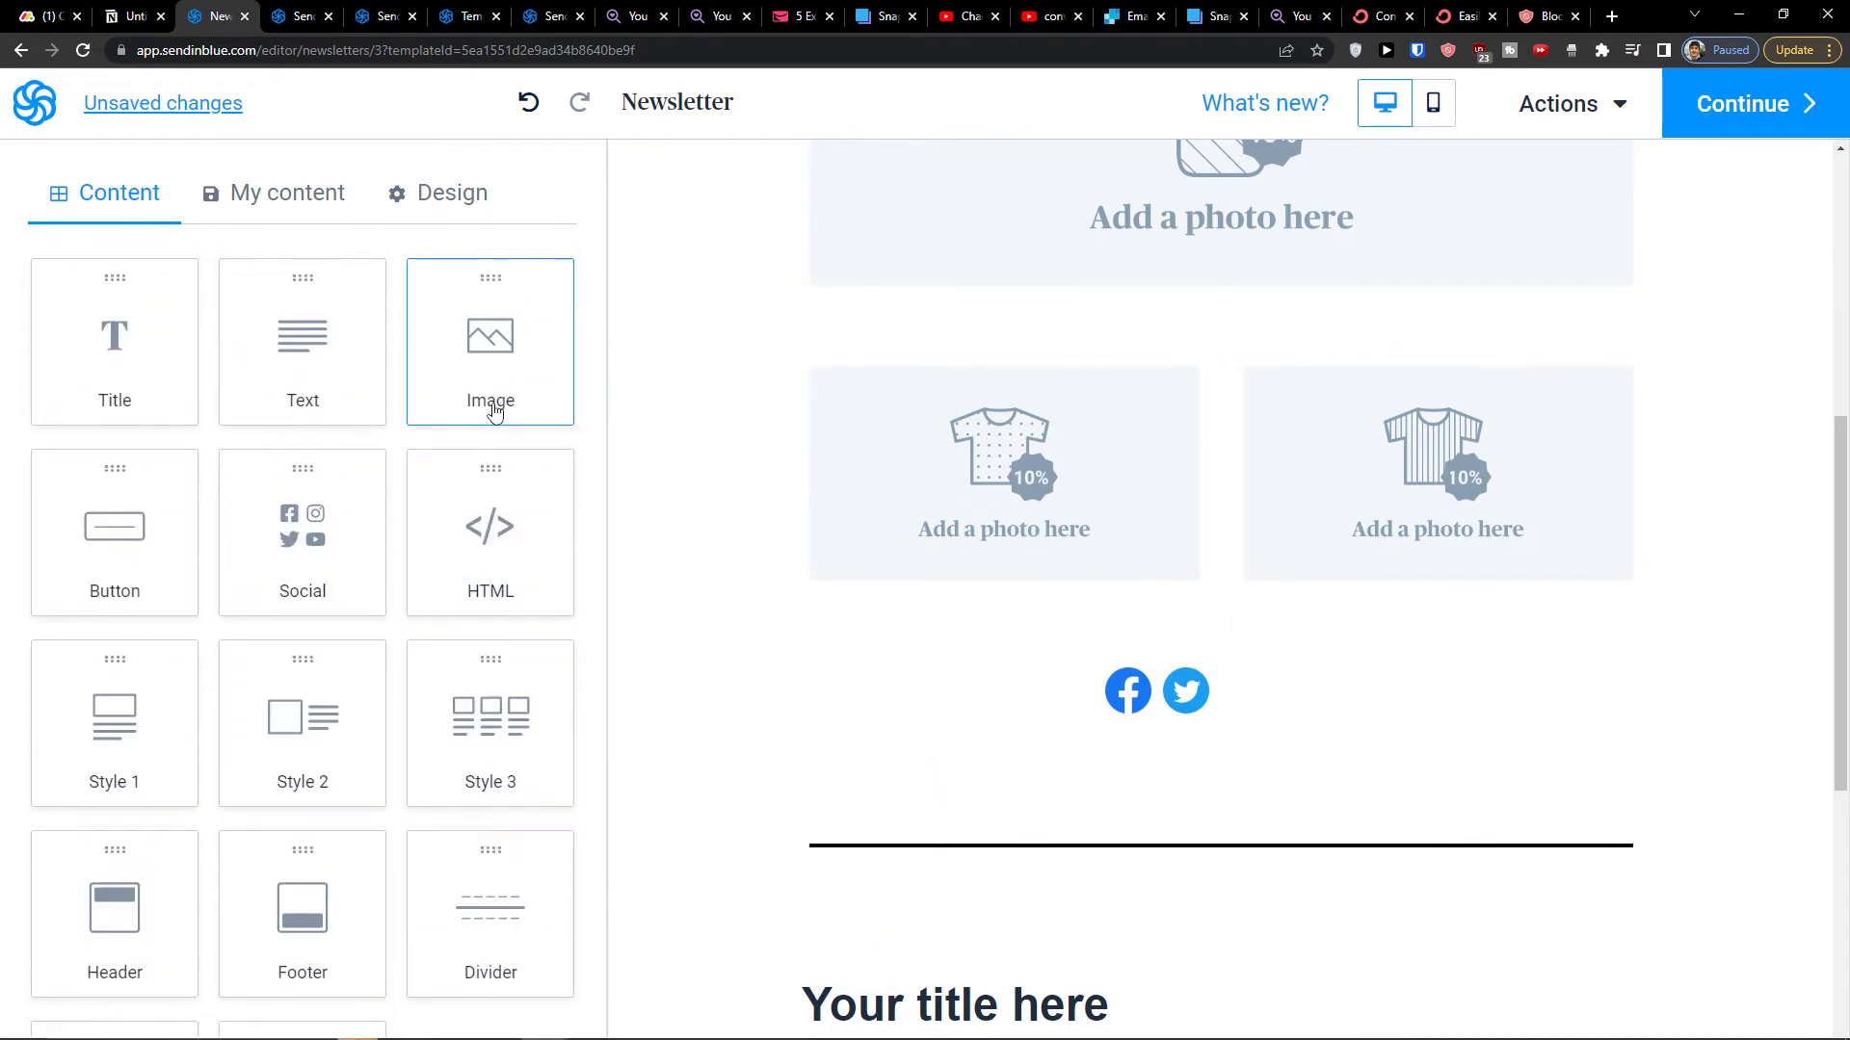
scroll(1207, 328, "up", 7)
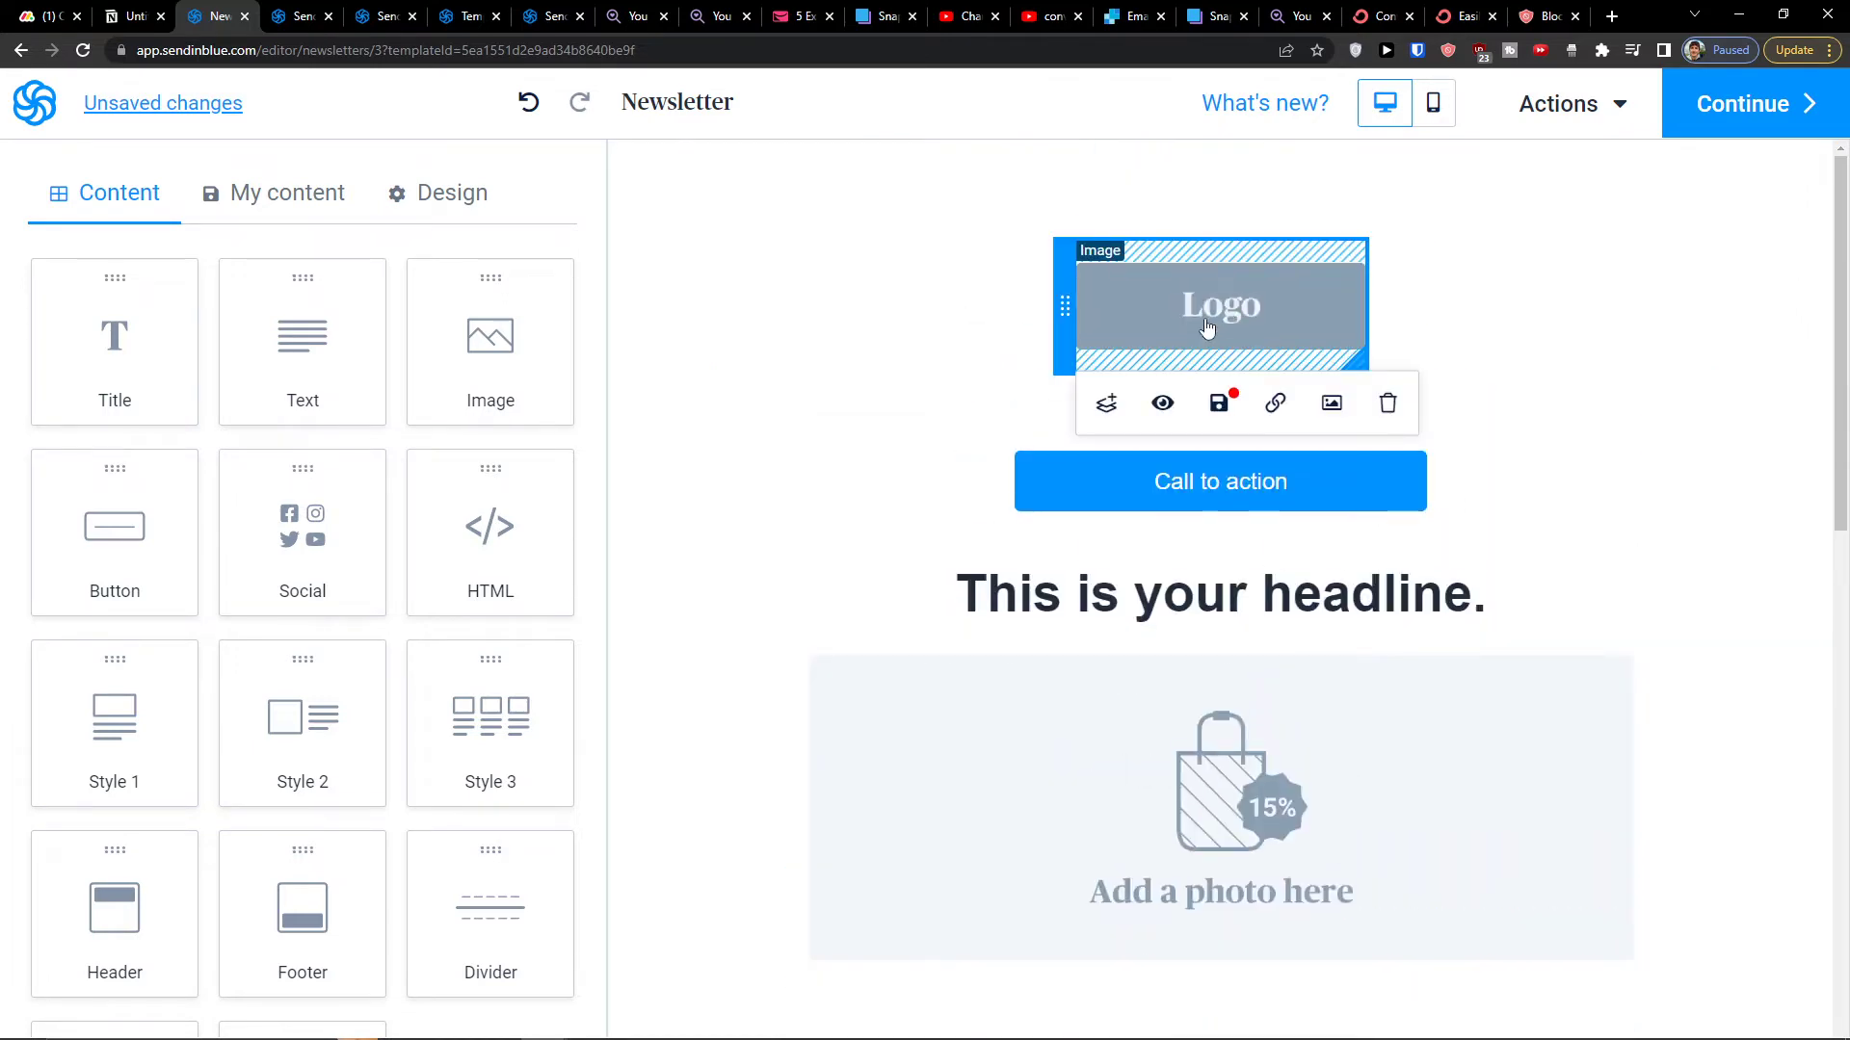
left_click(1763, 121)
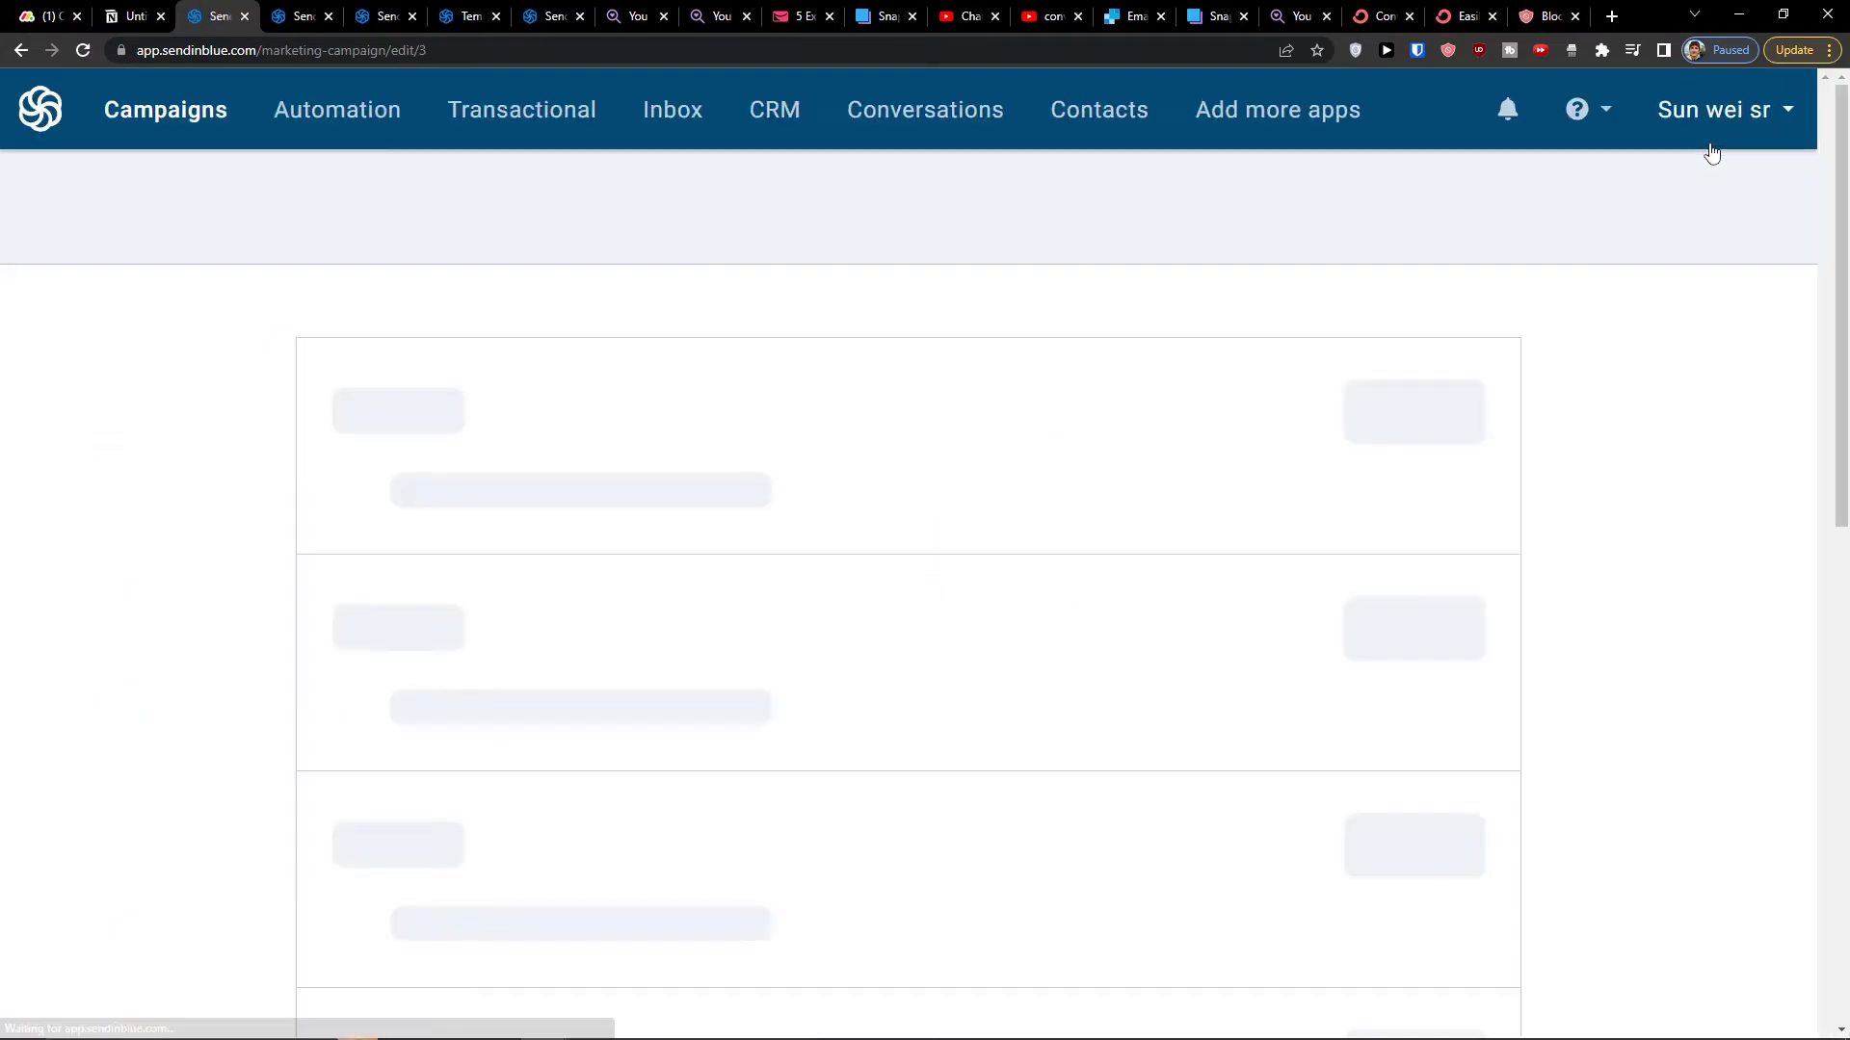
scroll(479, 673, "down", 9)
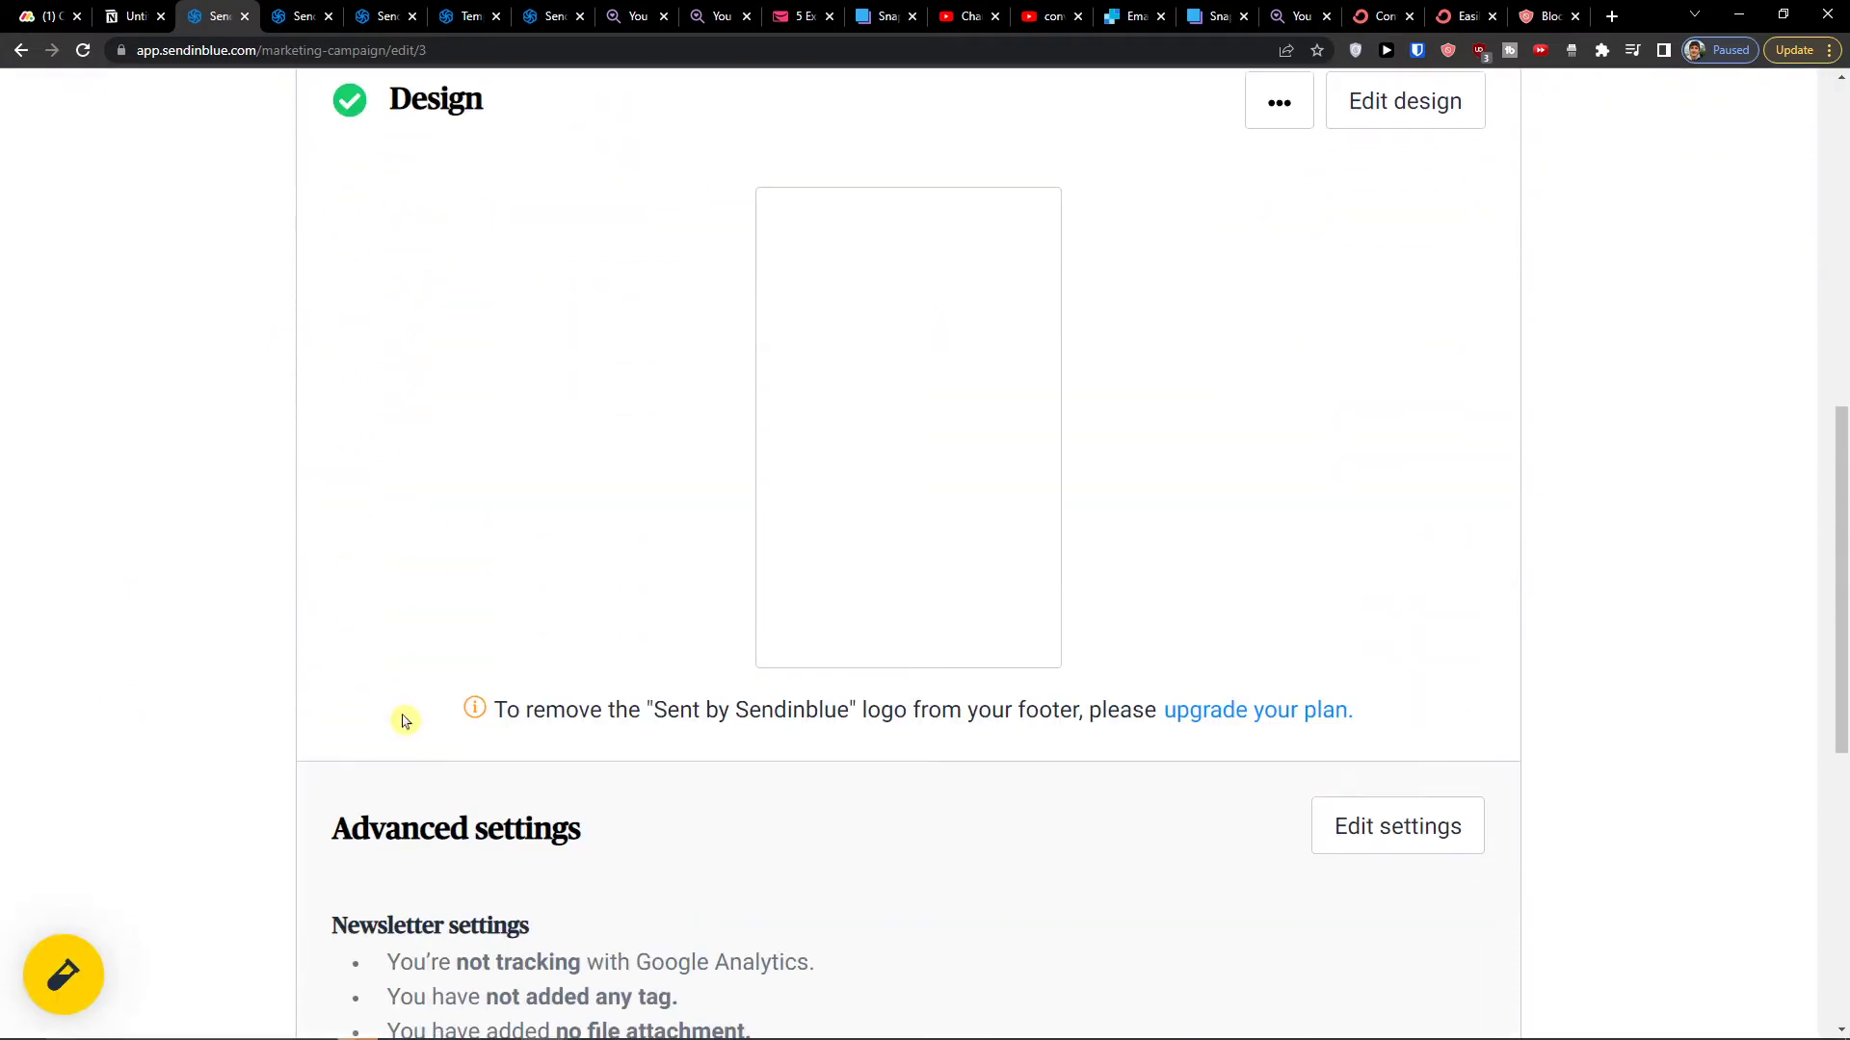
scroll(404, 722, "down", 2)
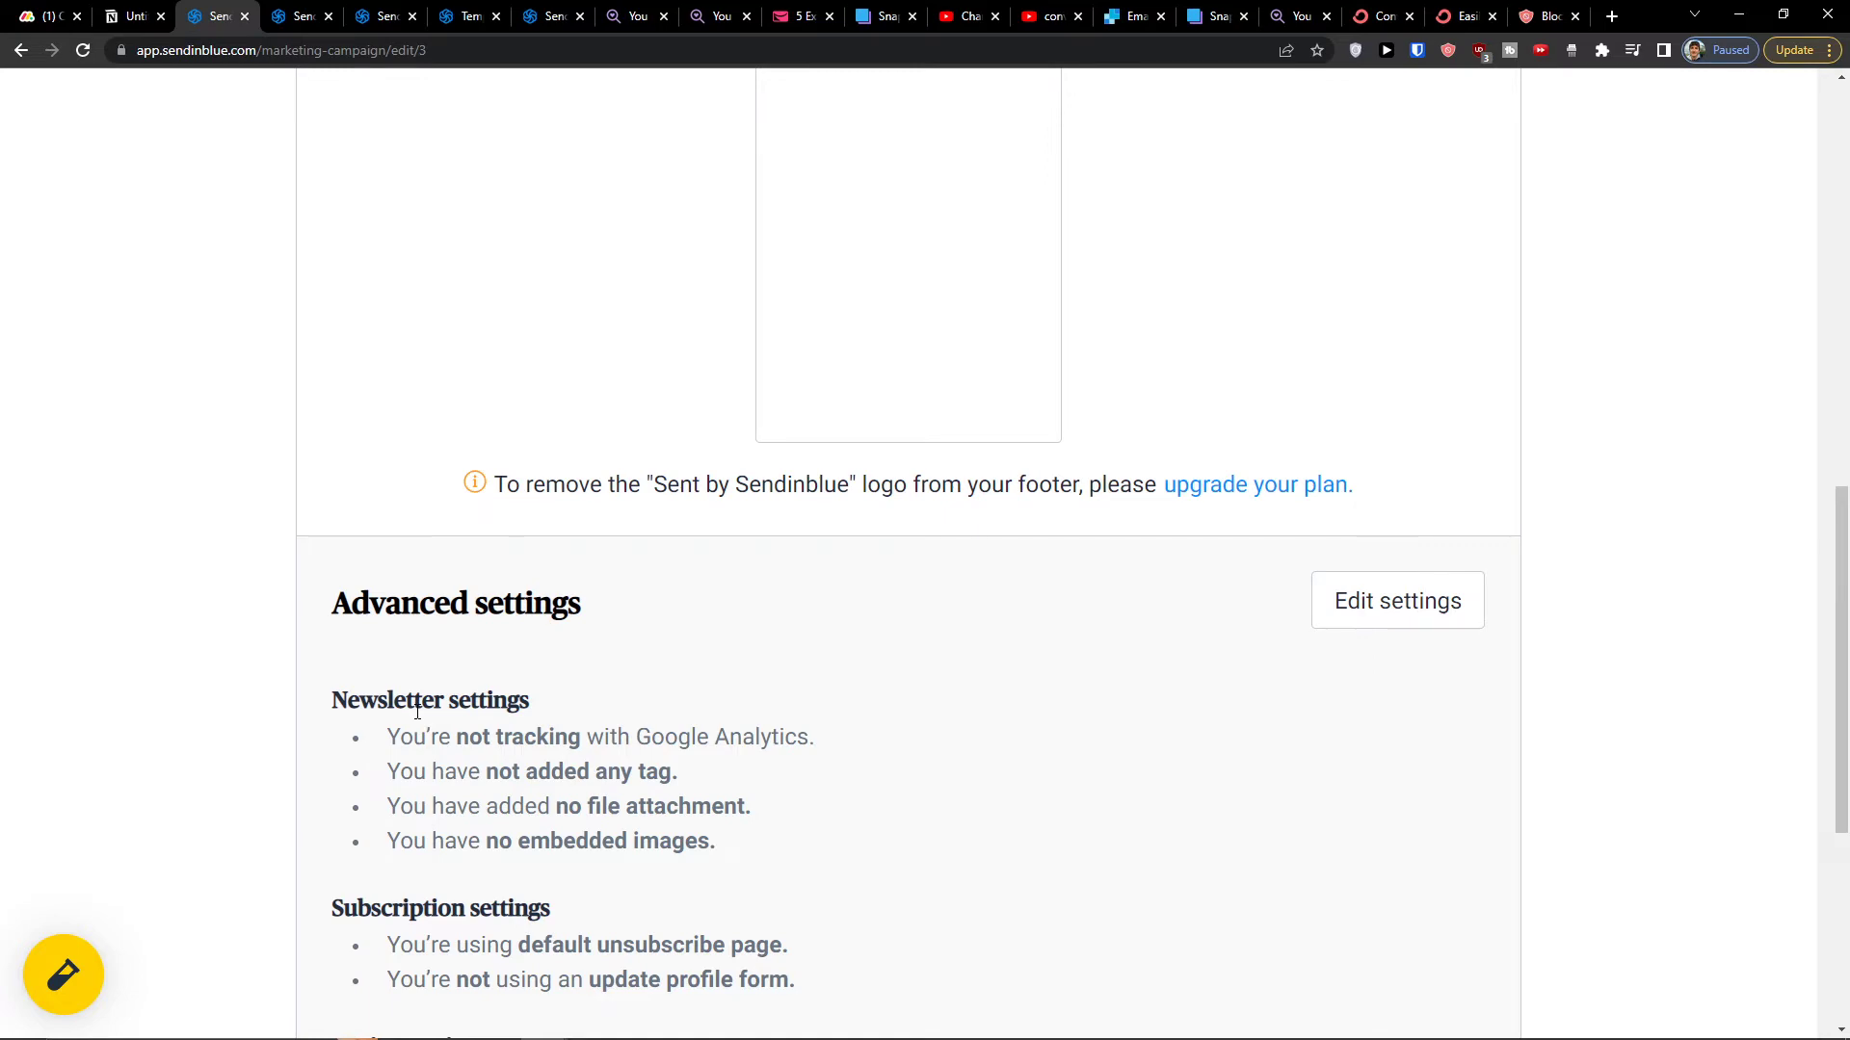
scroll(417, 711, "up", 2)
scroll(463, 710, "down", 4)
left_click_drag(388, 515, 838, 609)
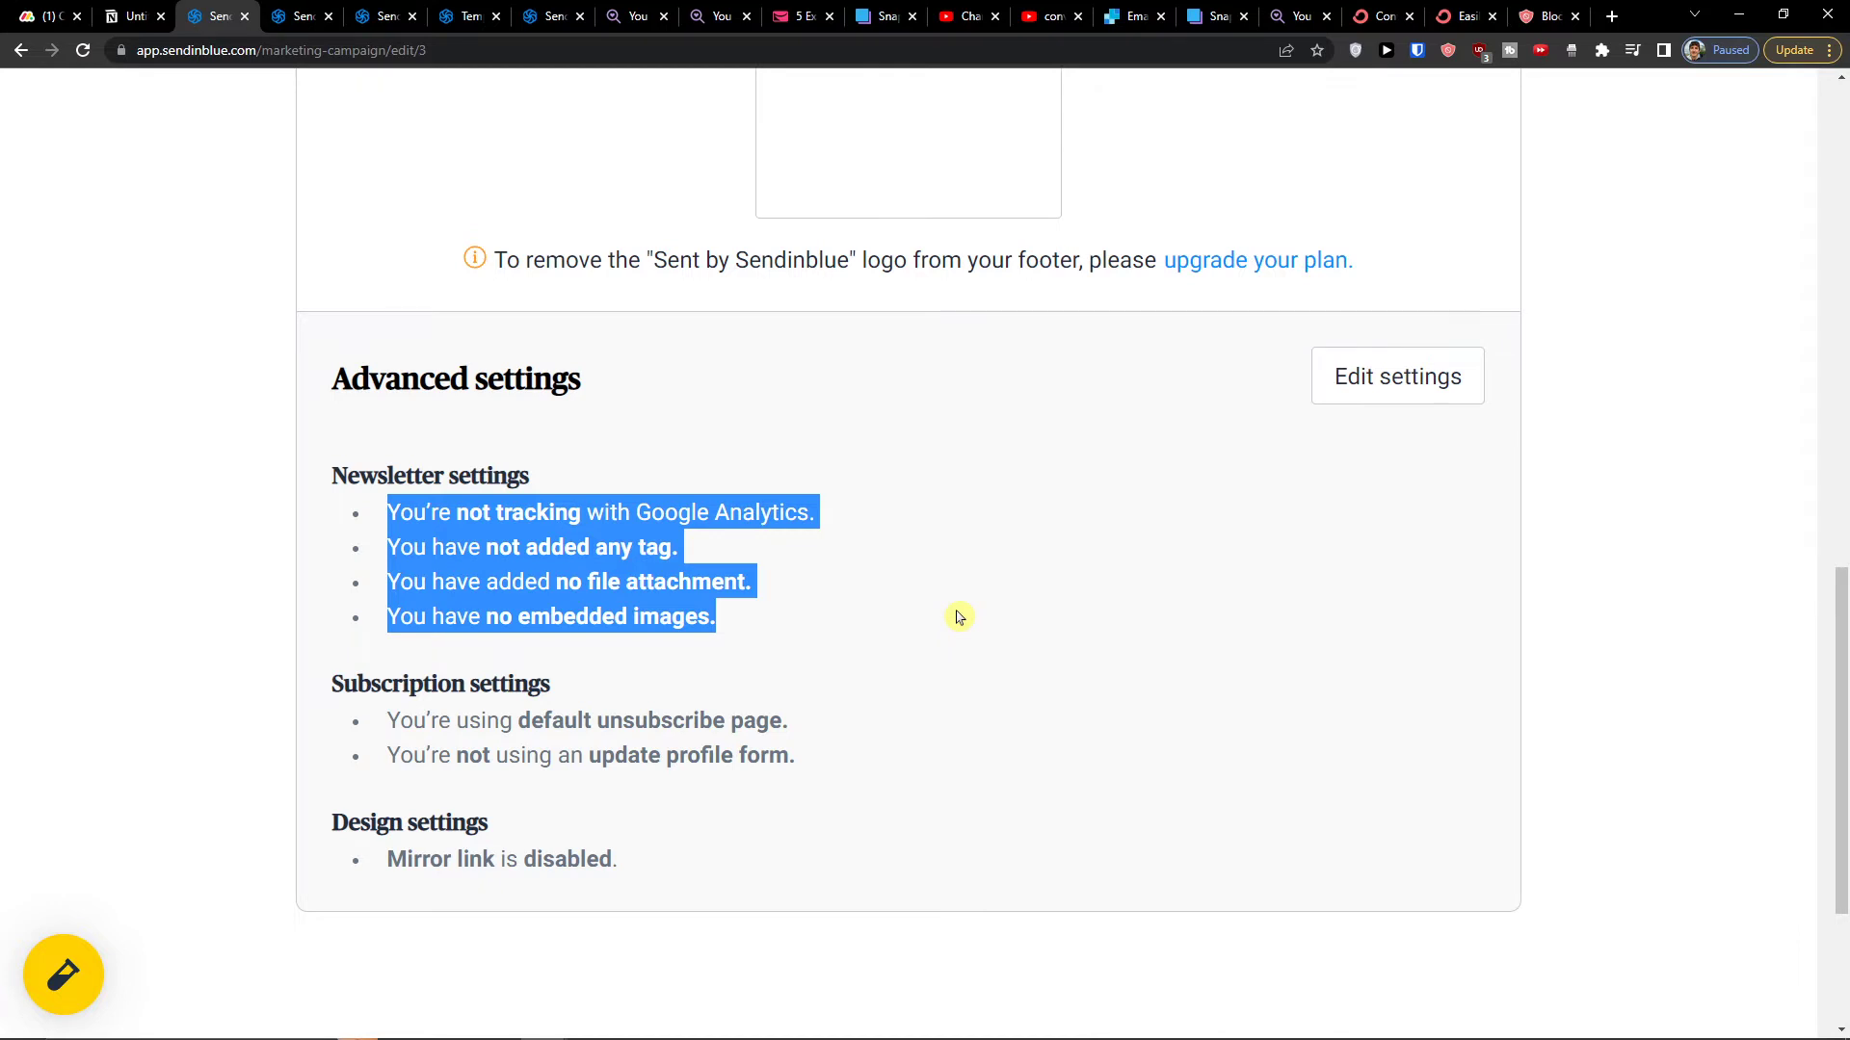
left_click_drag(958, 616, 921, 645)
left_click(865, 693)
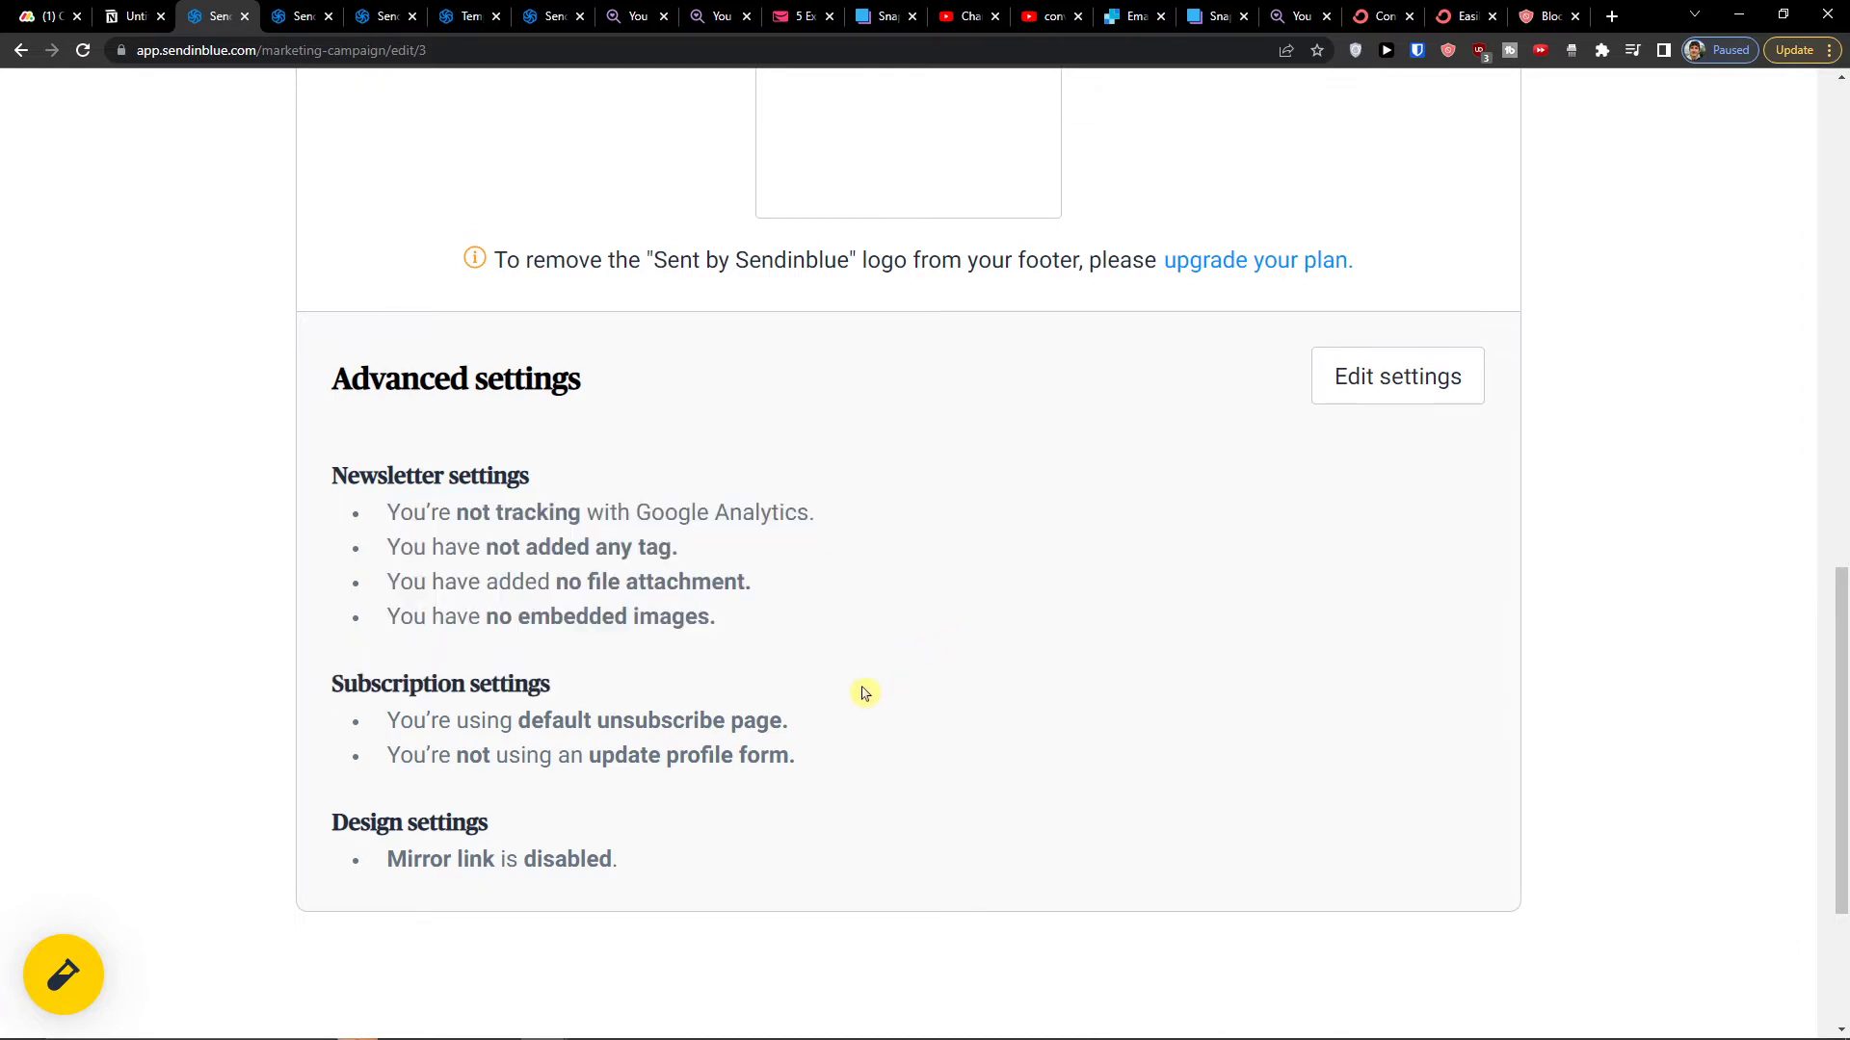
scroll(779, 817, "up", 10)
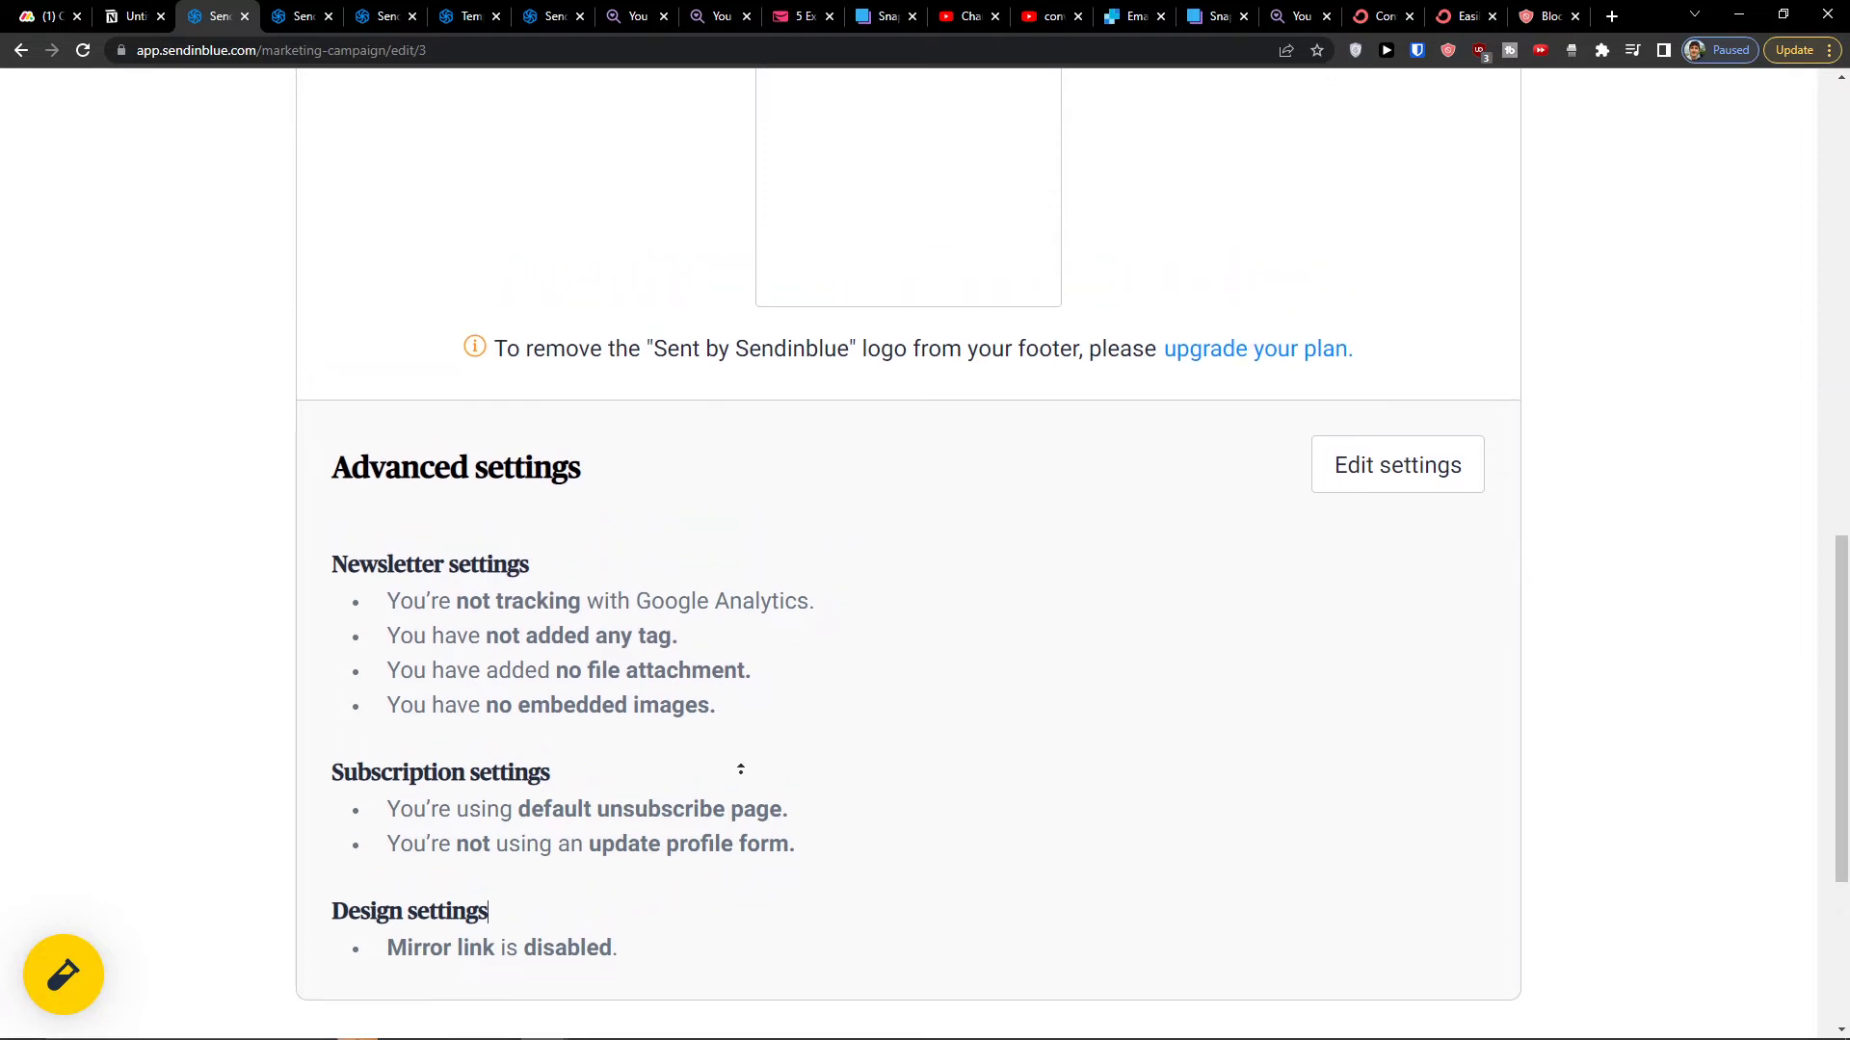
scroll(963, 825, "down", 2)
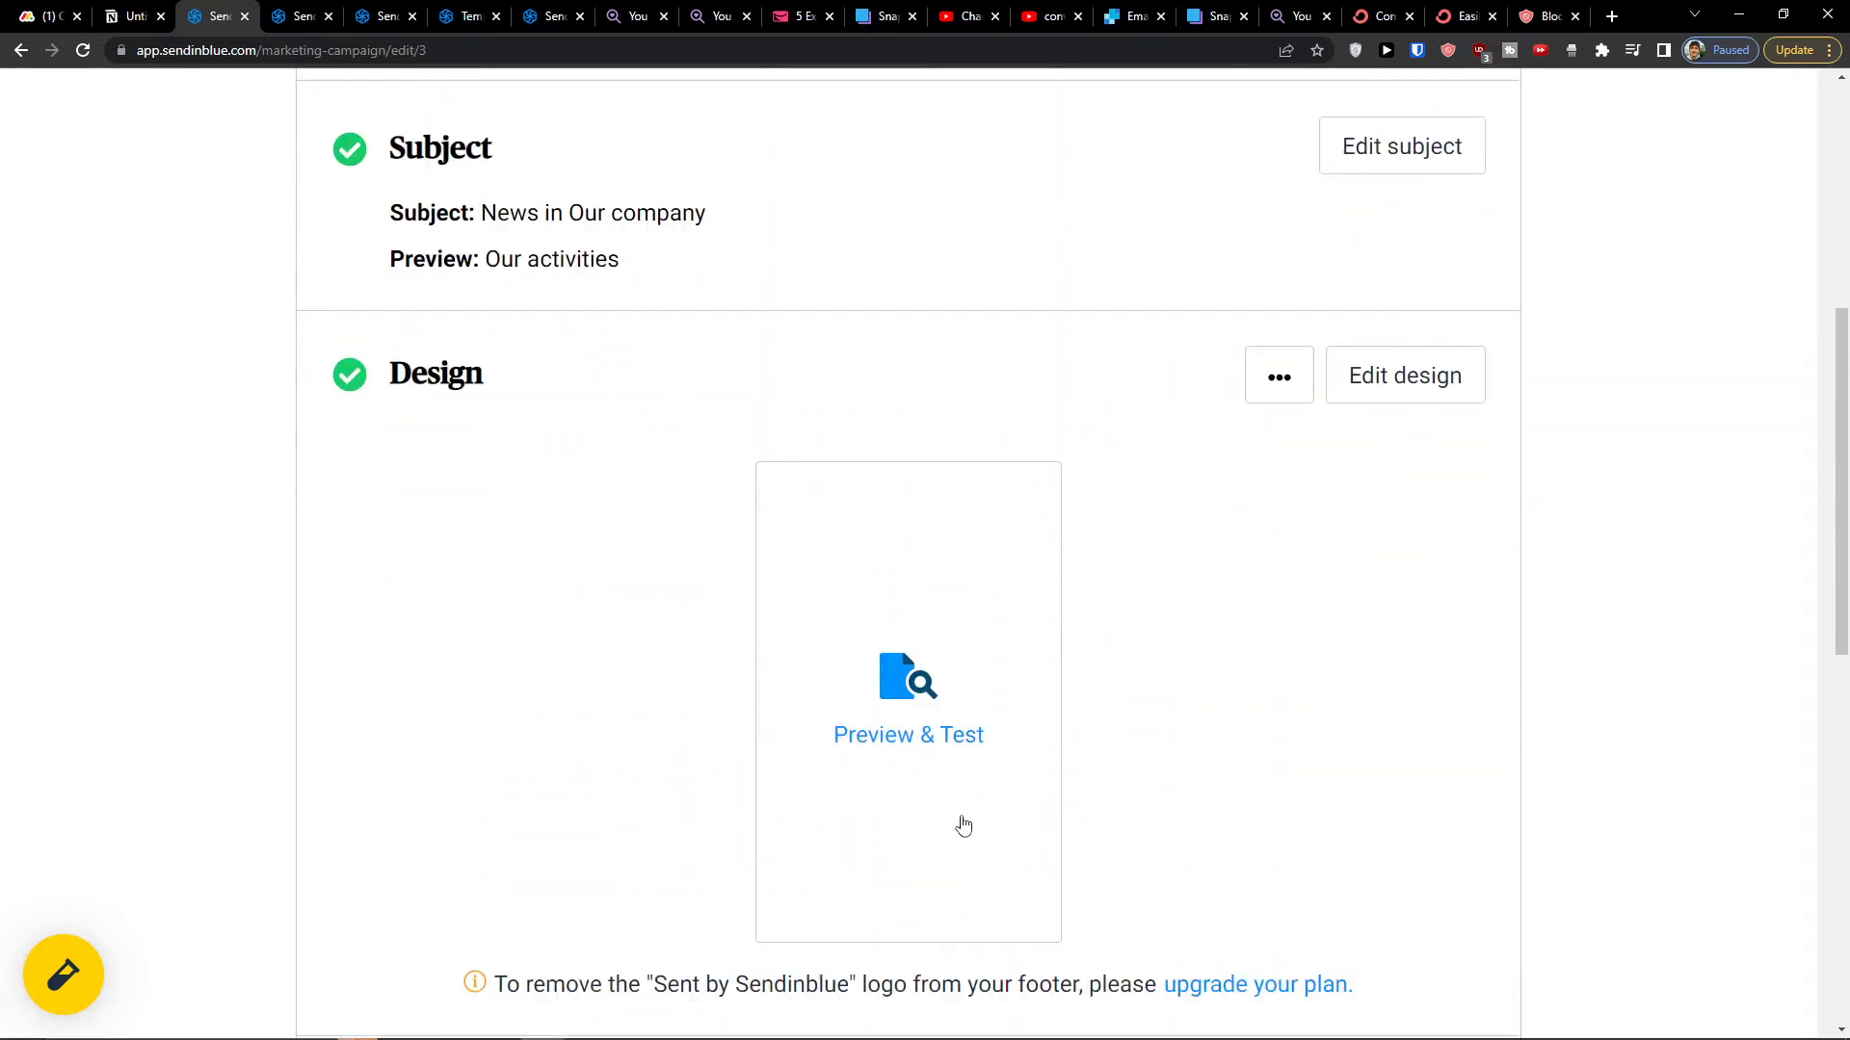
left_click(1395, 352)
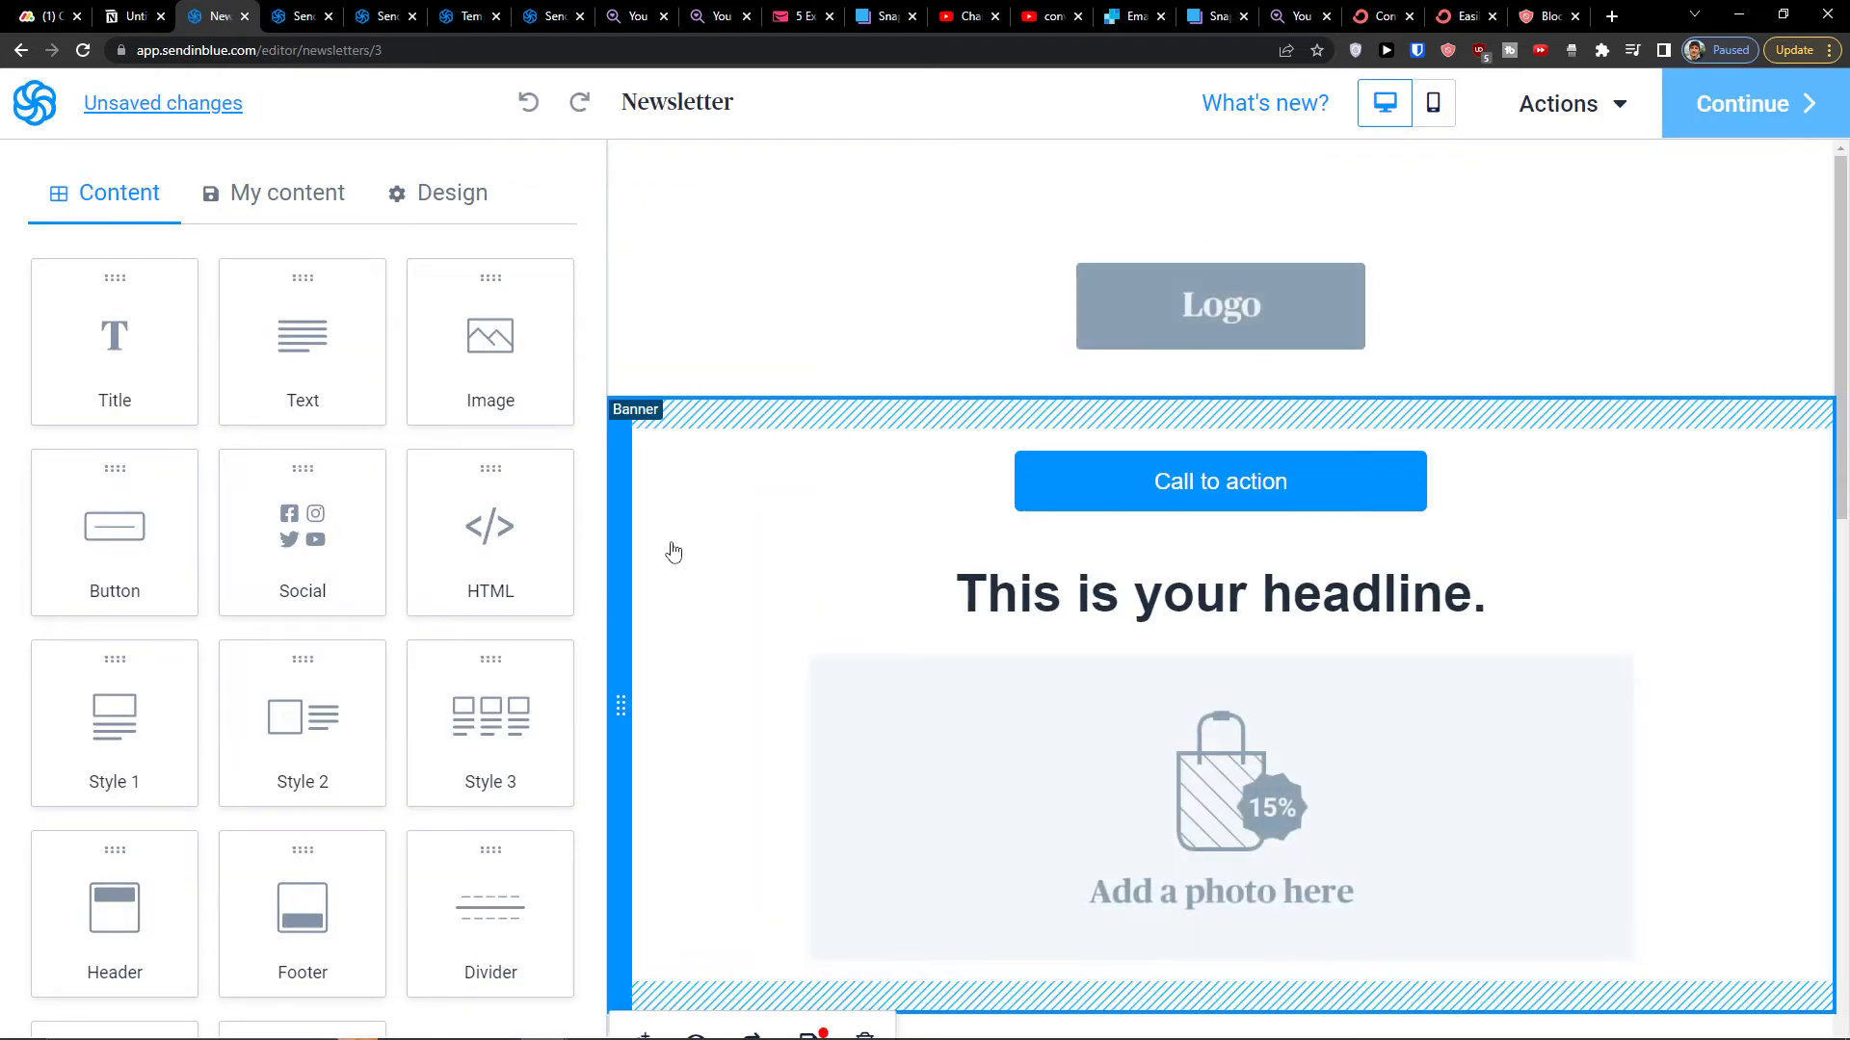
Step: Browse the My content saved blocks, then return to the content blocks list
scroll(454, 578, "down", 2)
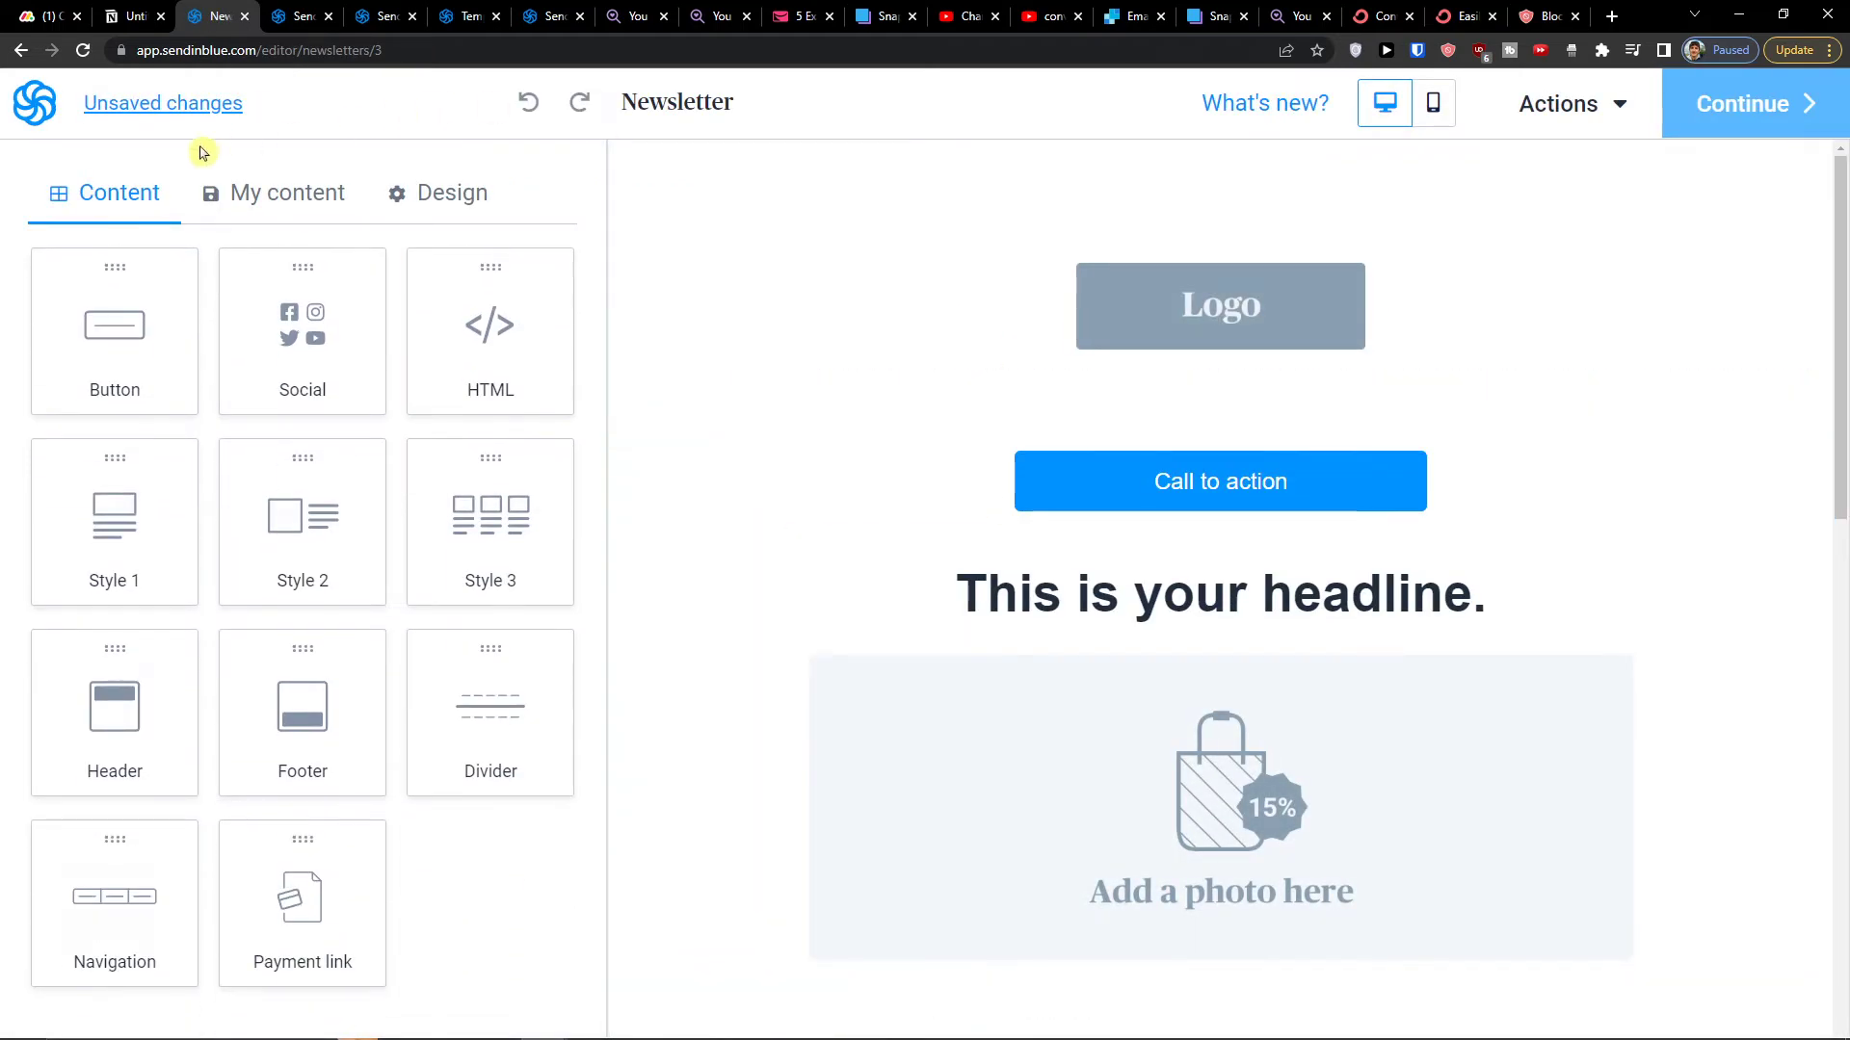
left_click(245, 210)
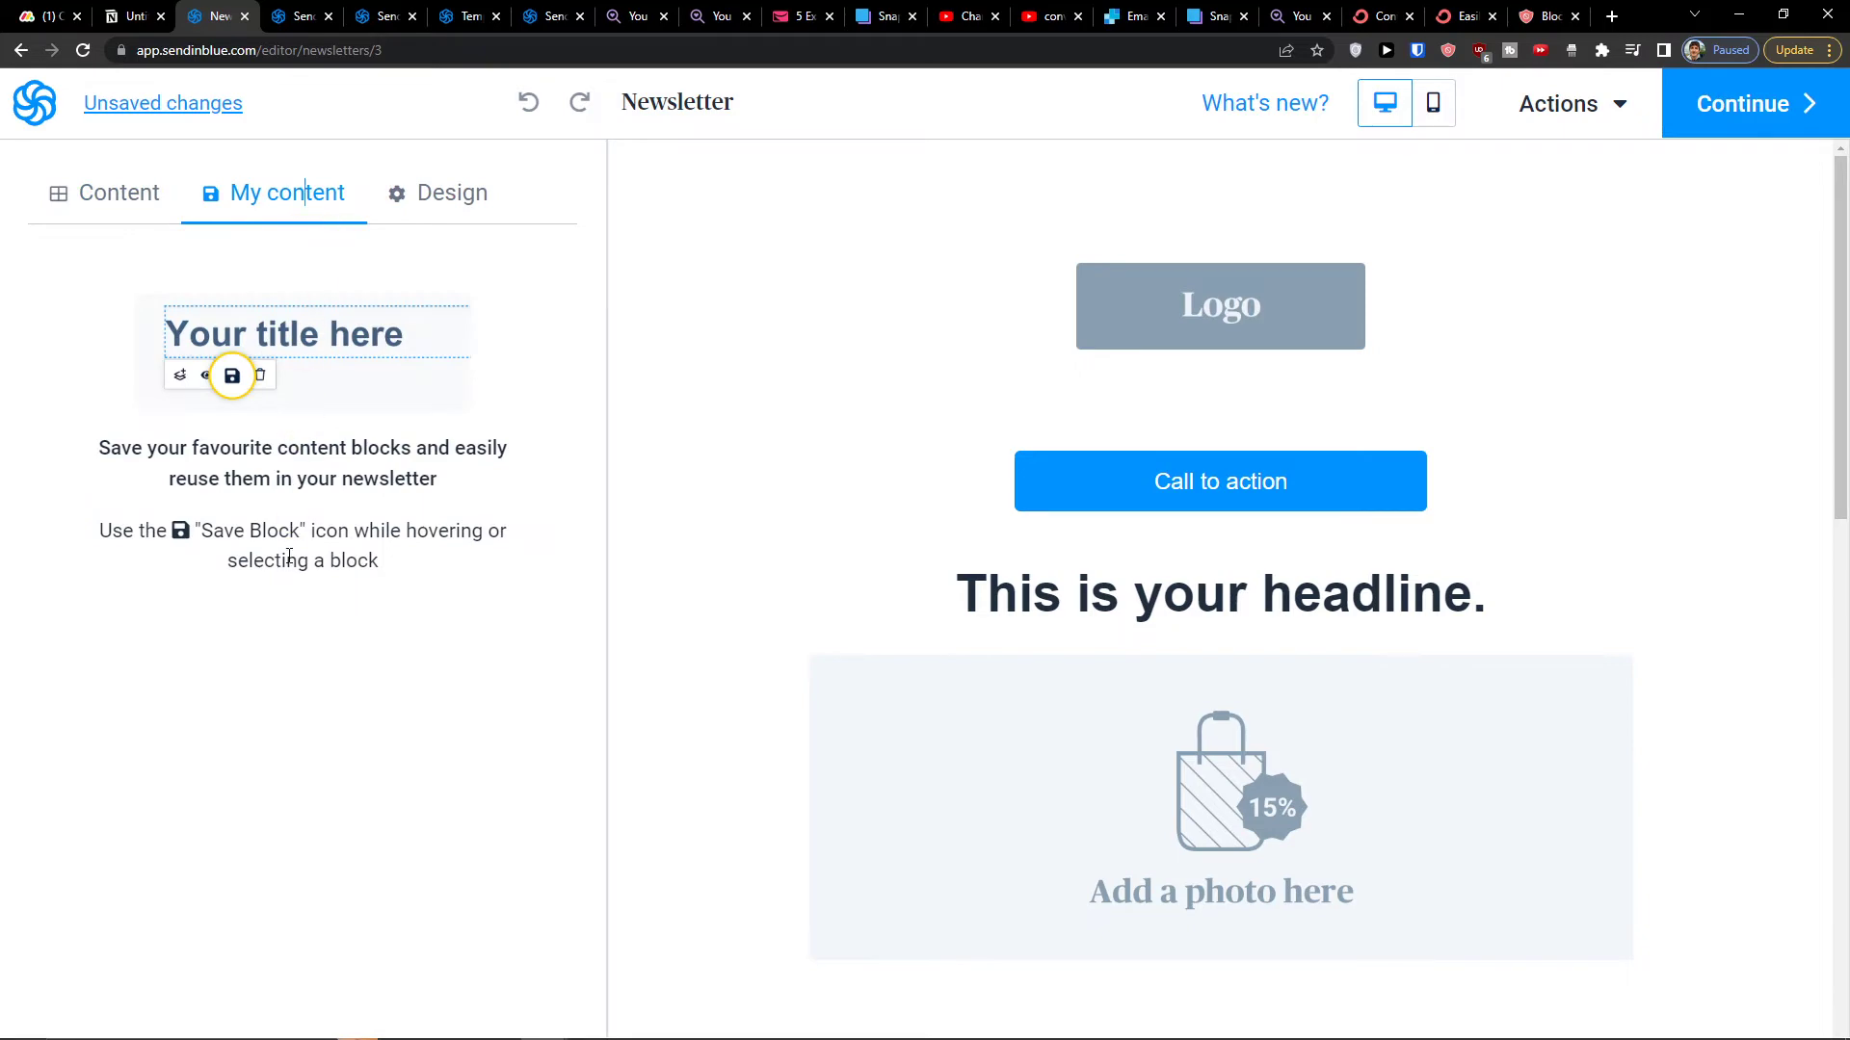
left_click(114, 199)
scroll(1204, 723, "down", 5)
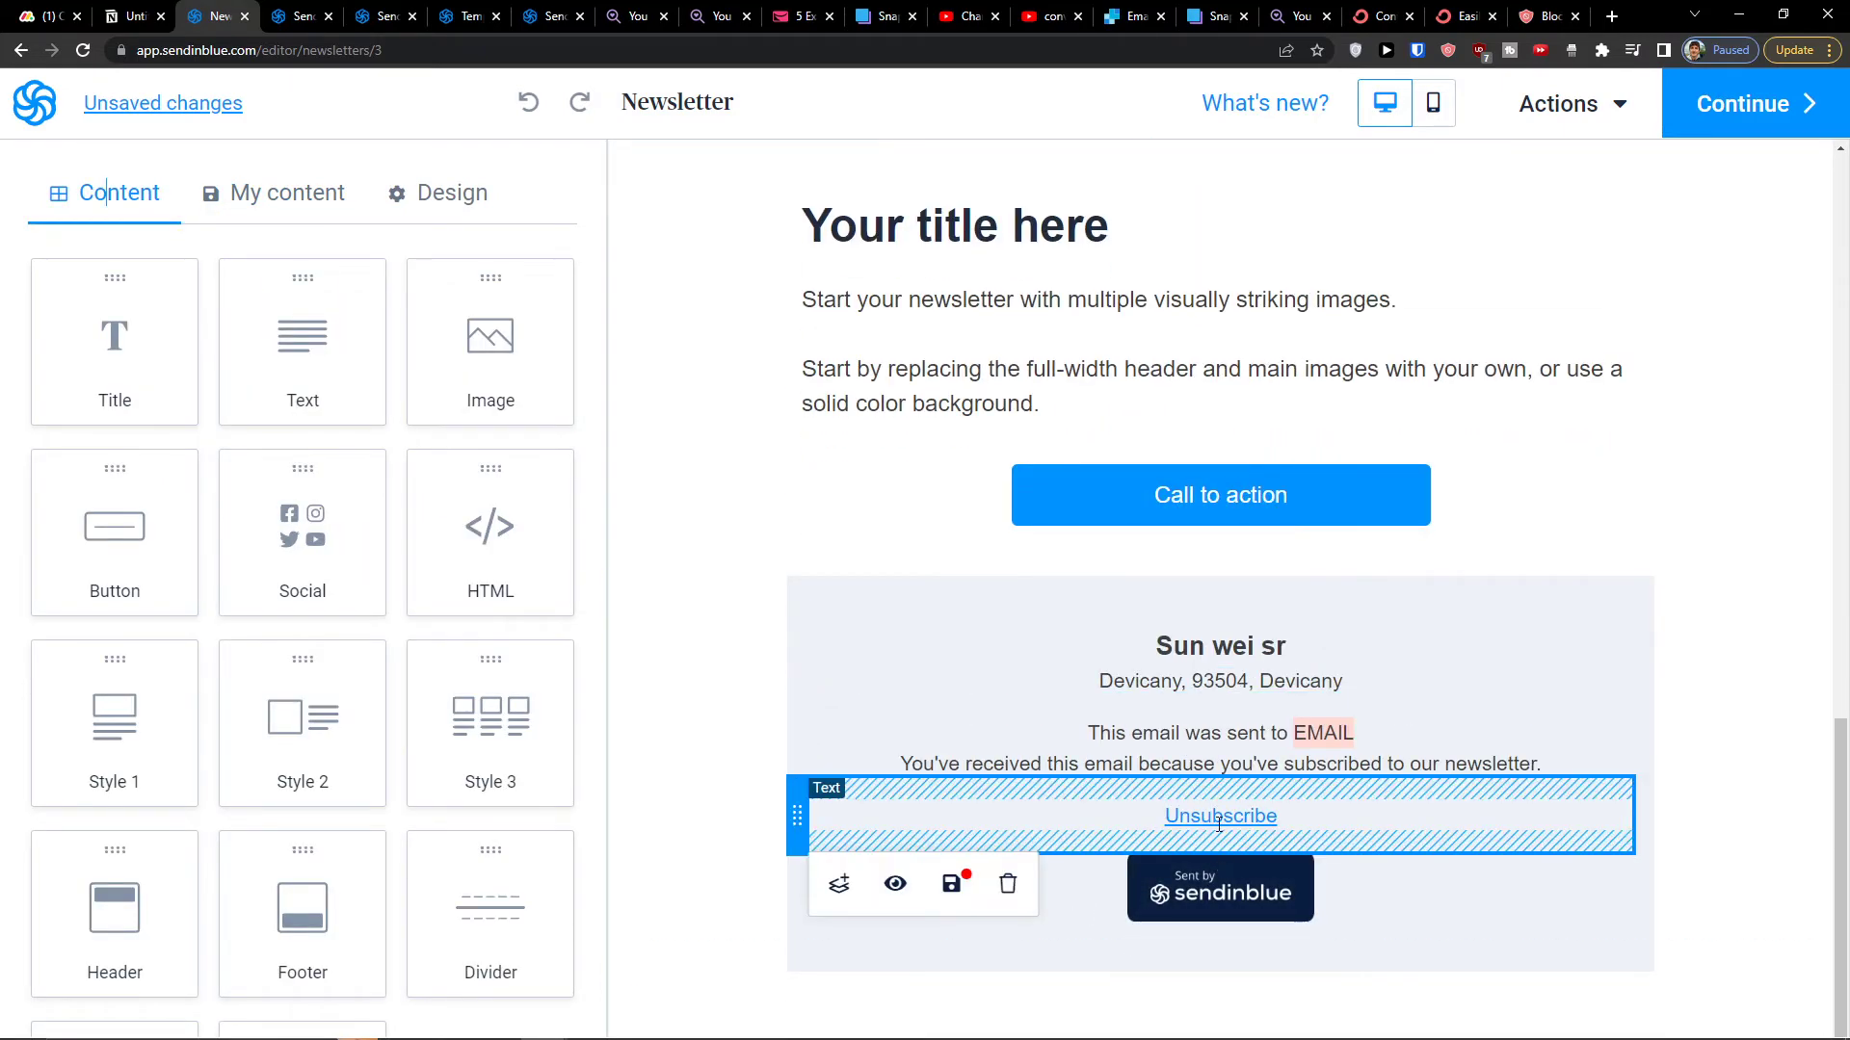
scroll(1175, 701, "up", 9)
scroll(1175, 701, "up", 5)
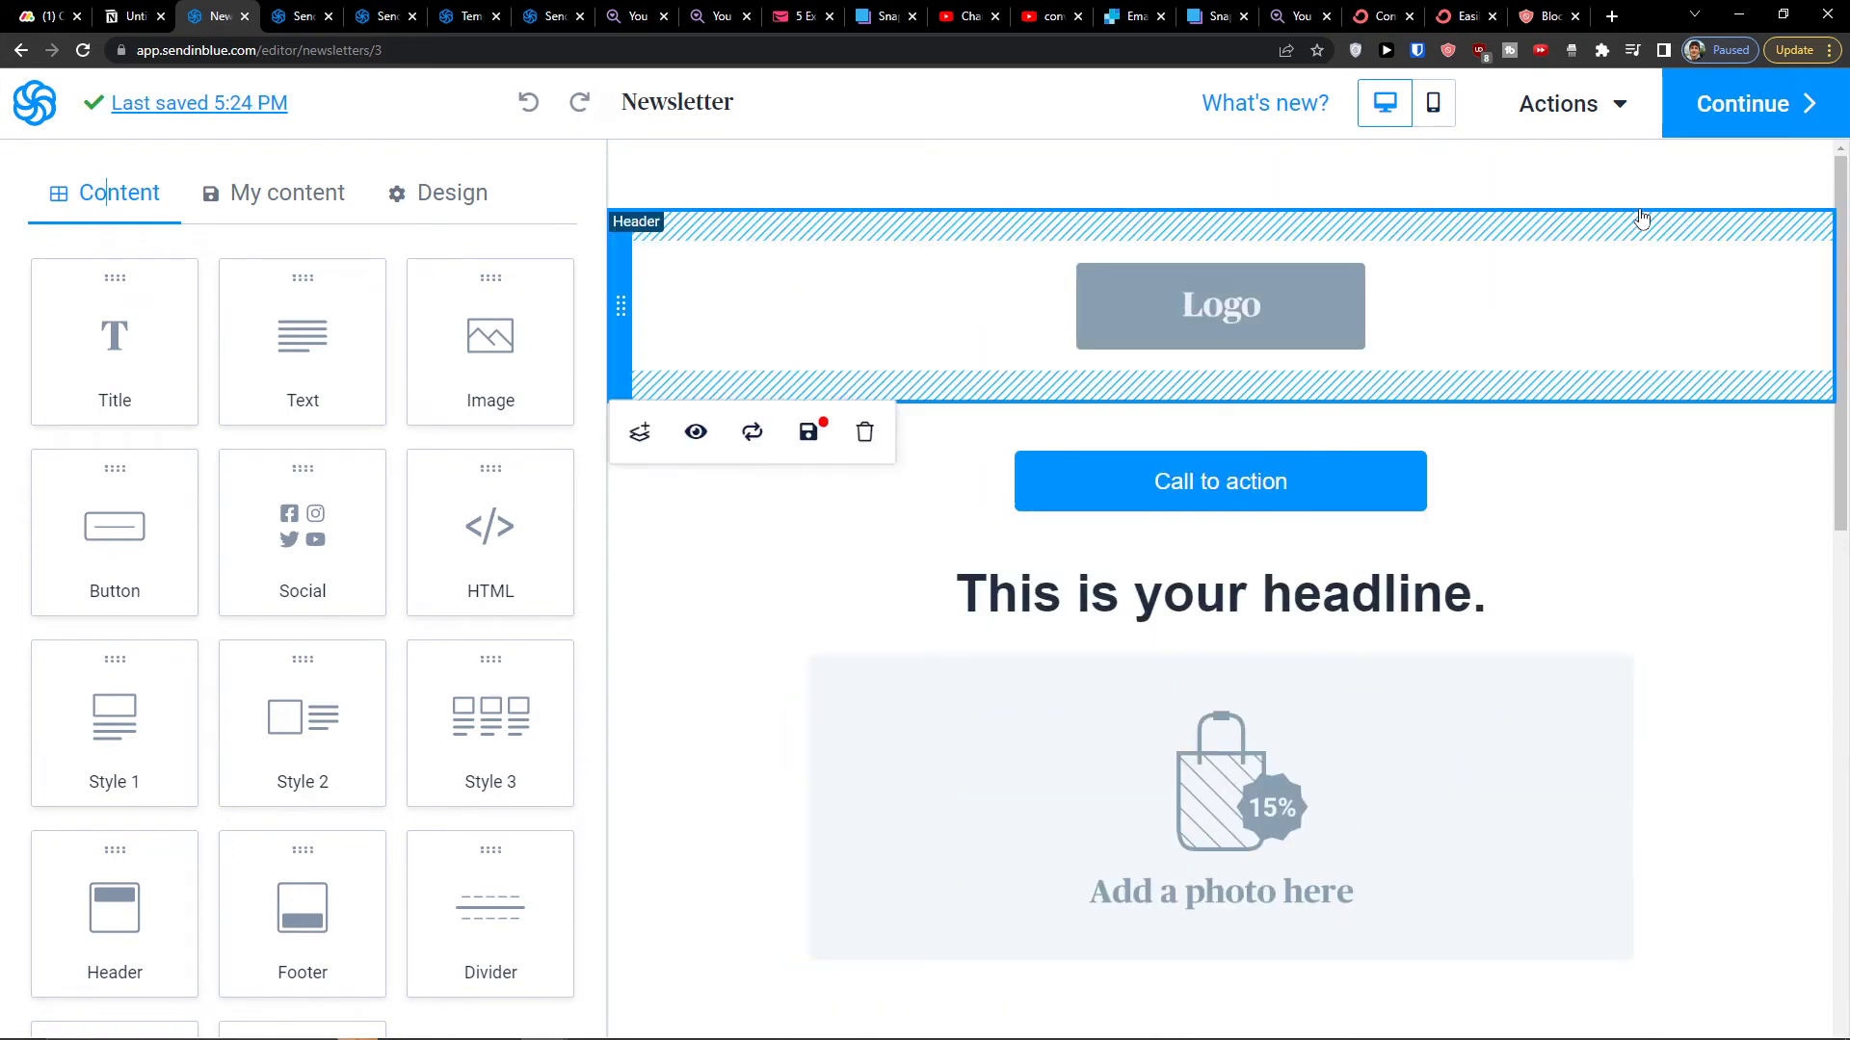
Step: Preview the newsletter on mobile and desktop, then finish editing
left_click(1621, 106)
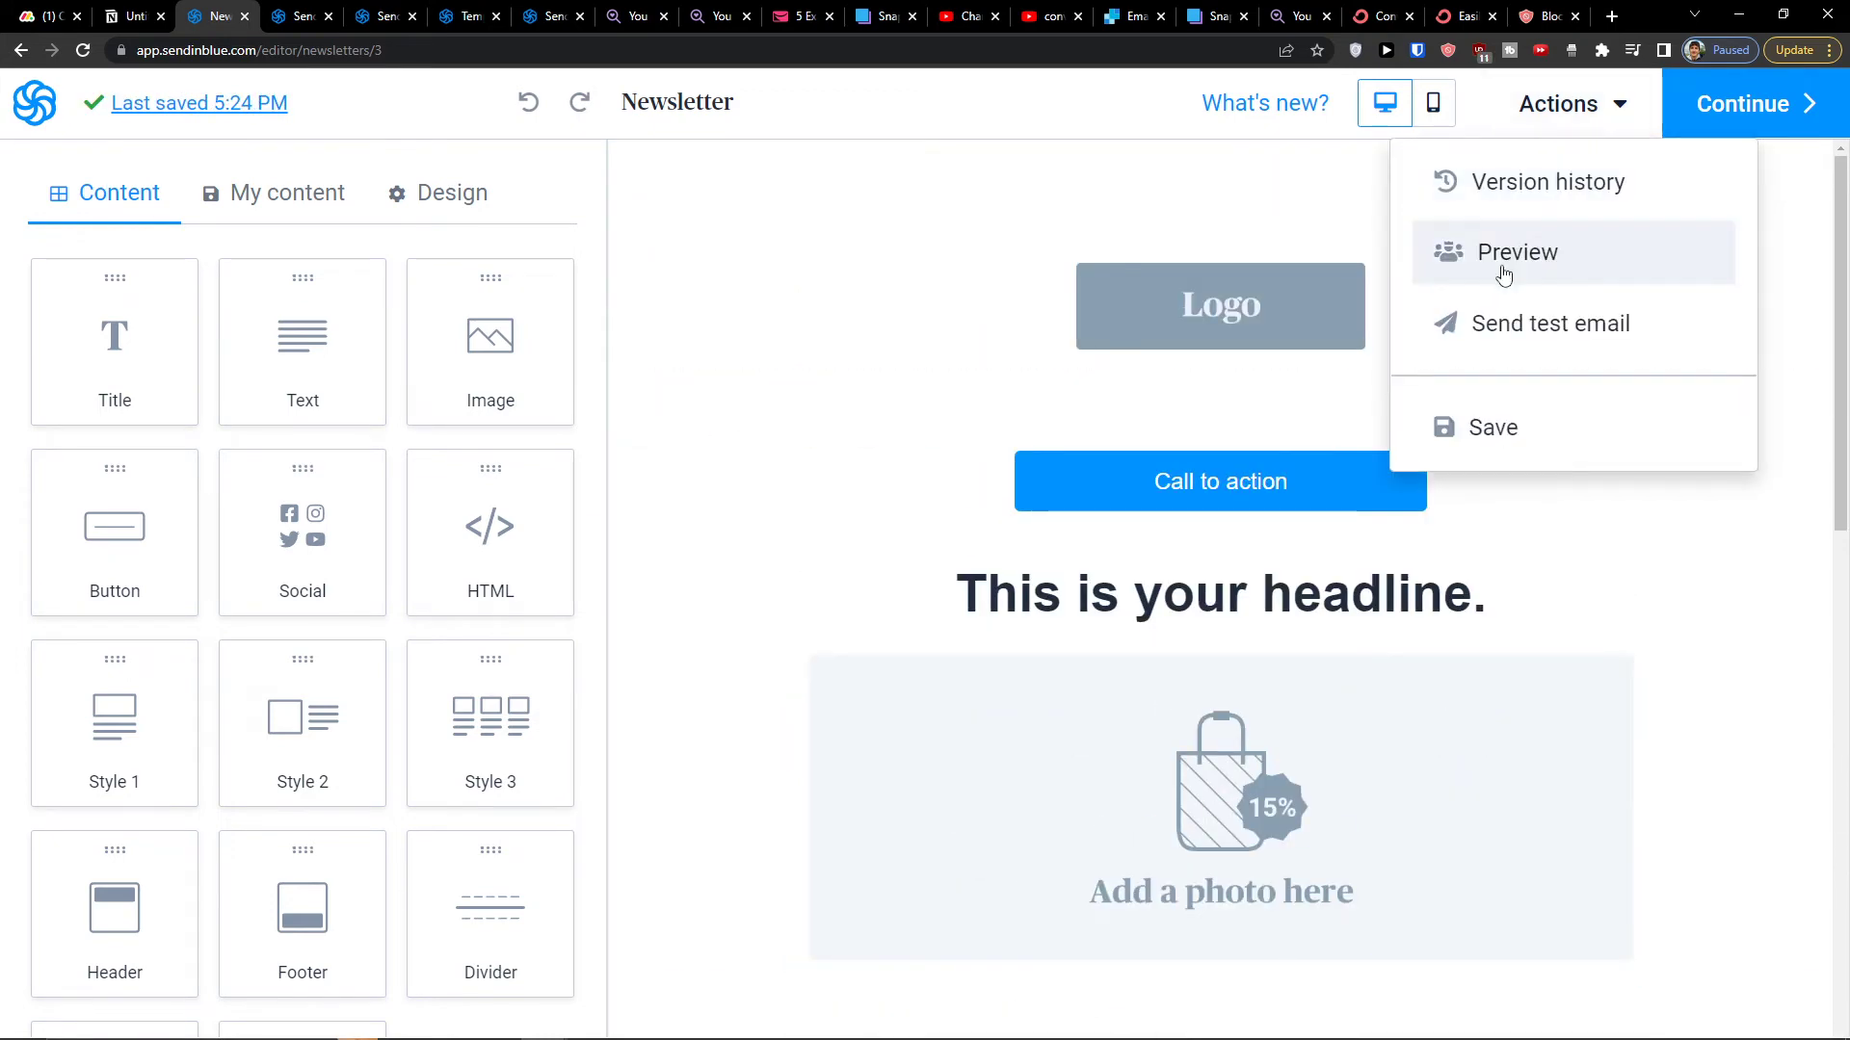
left_click(1442, 124)
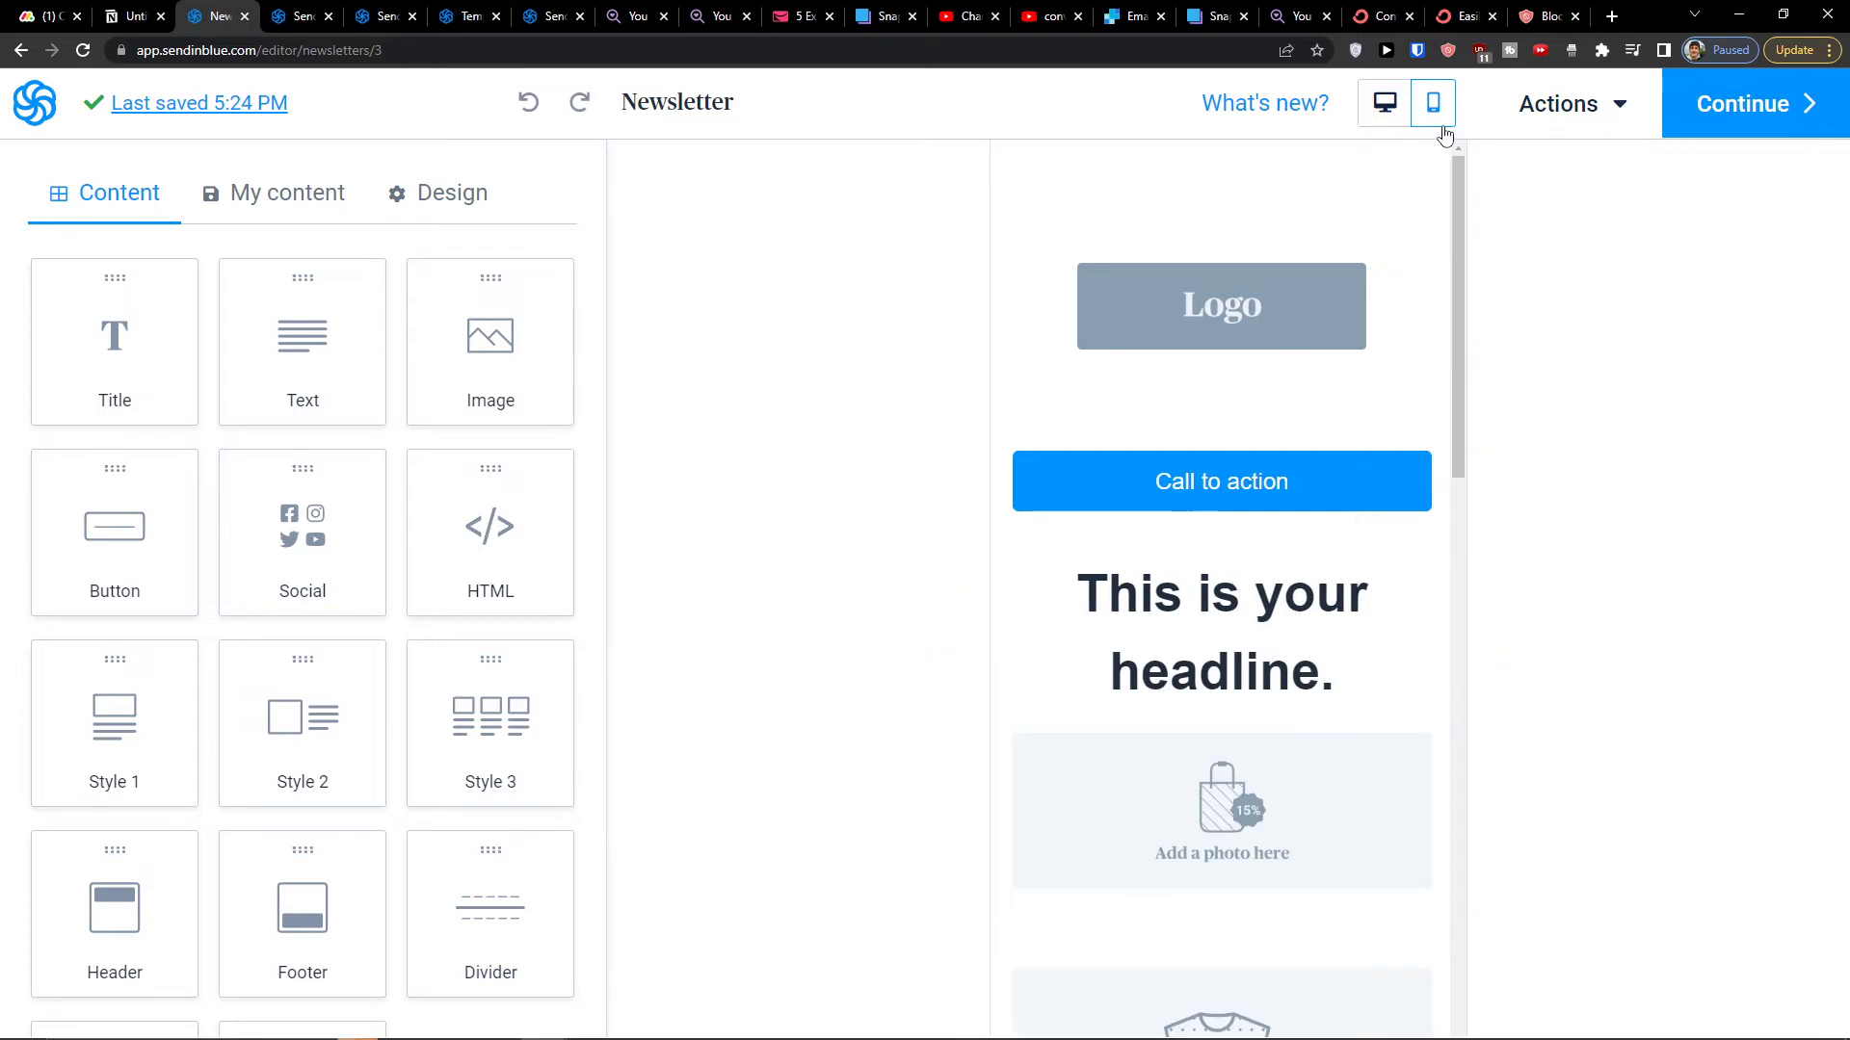
left_click(1401, 121)
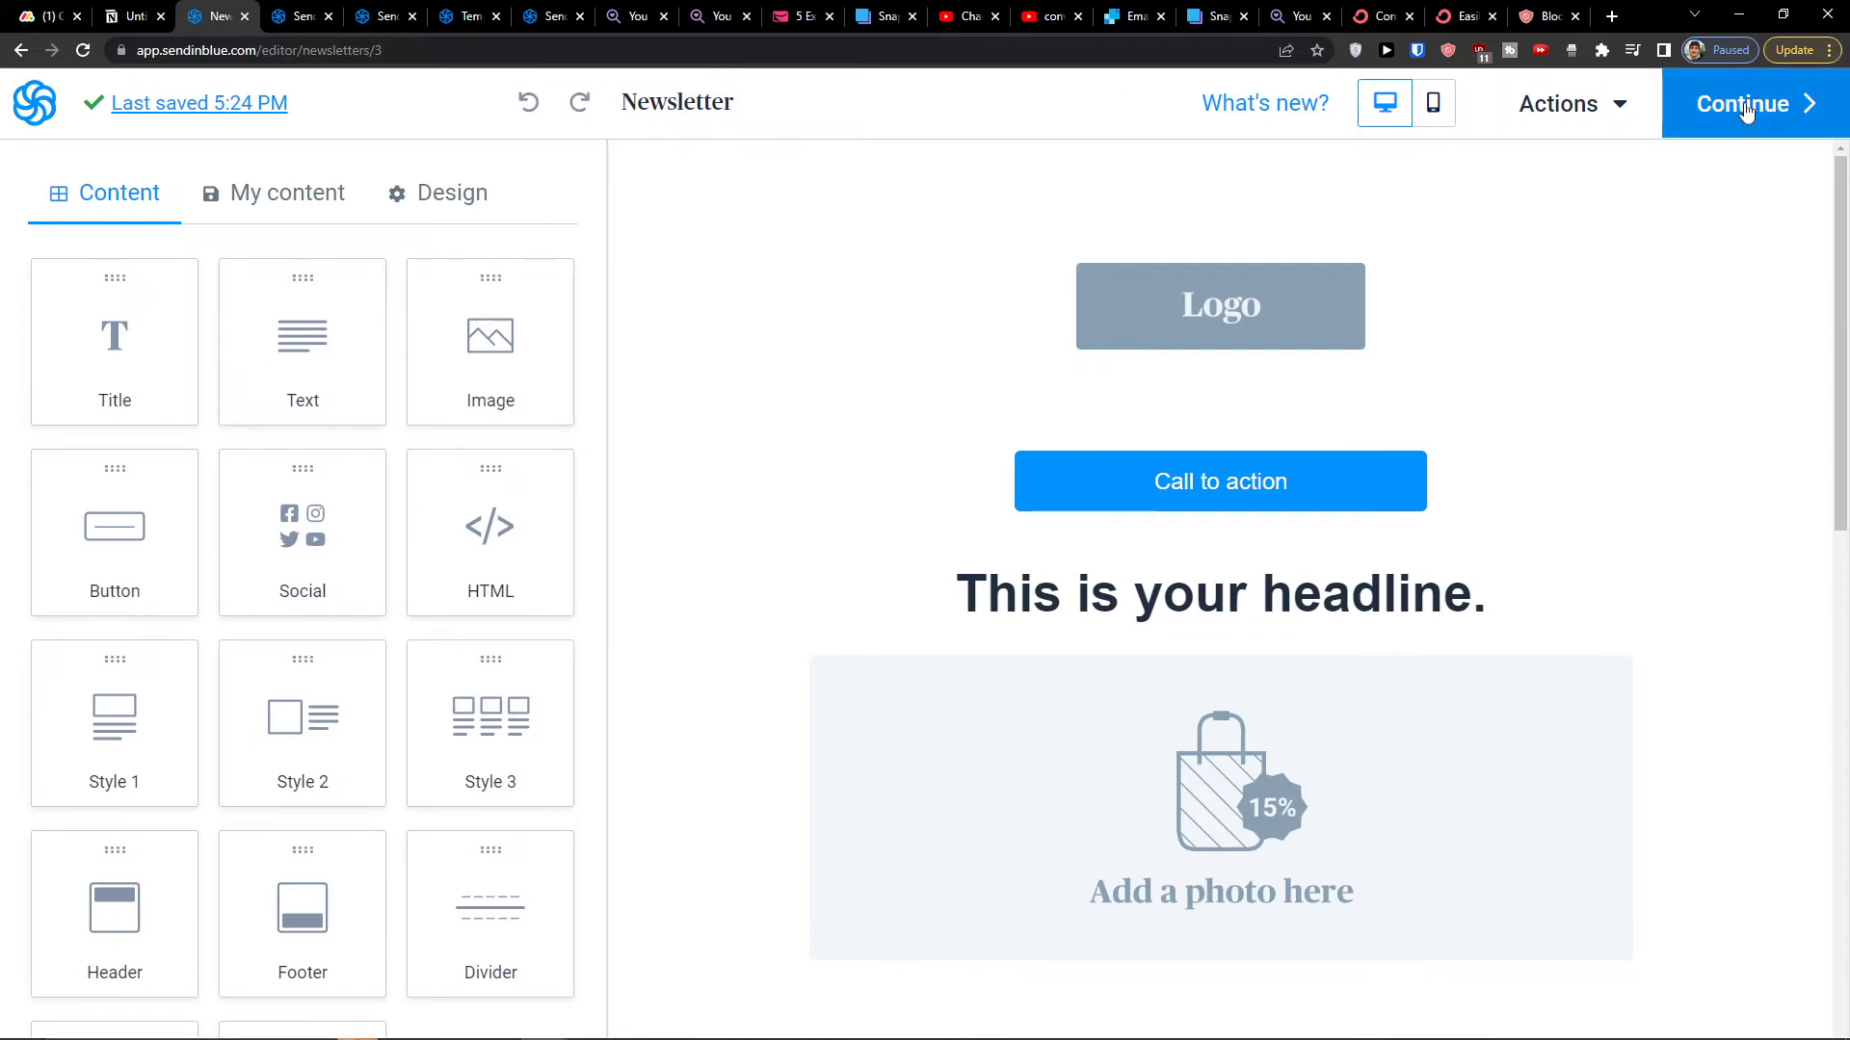
left_click(1775, 101)
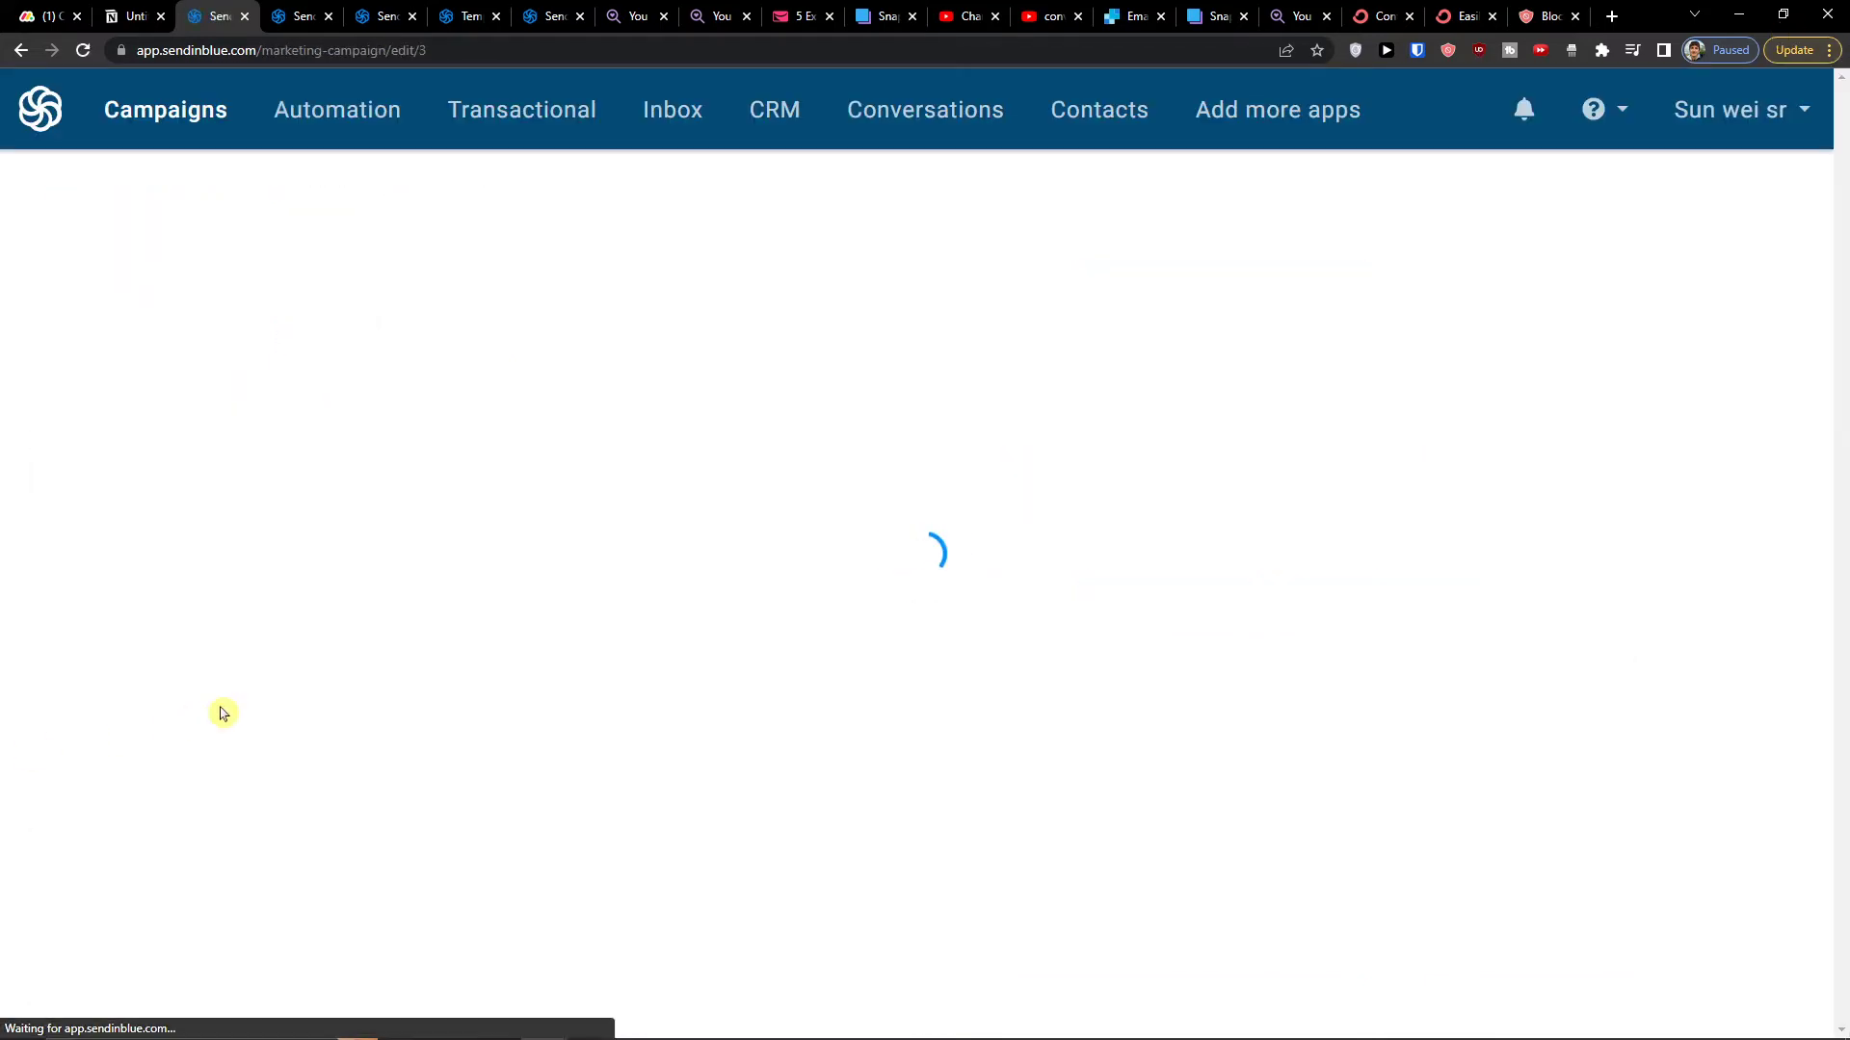
Step: Review the completed Newsletter campaign summary and open its sending options
scroll(1070, 505, "down", 7)
scroll(1088, 521, "down", 7)
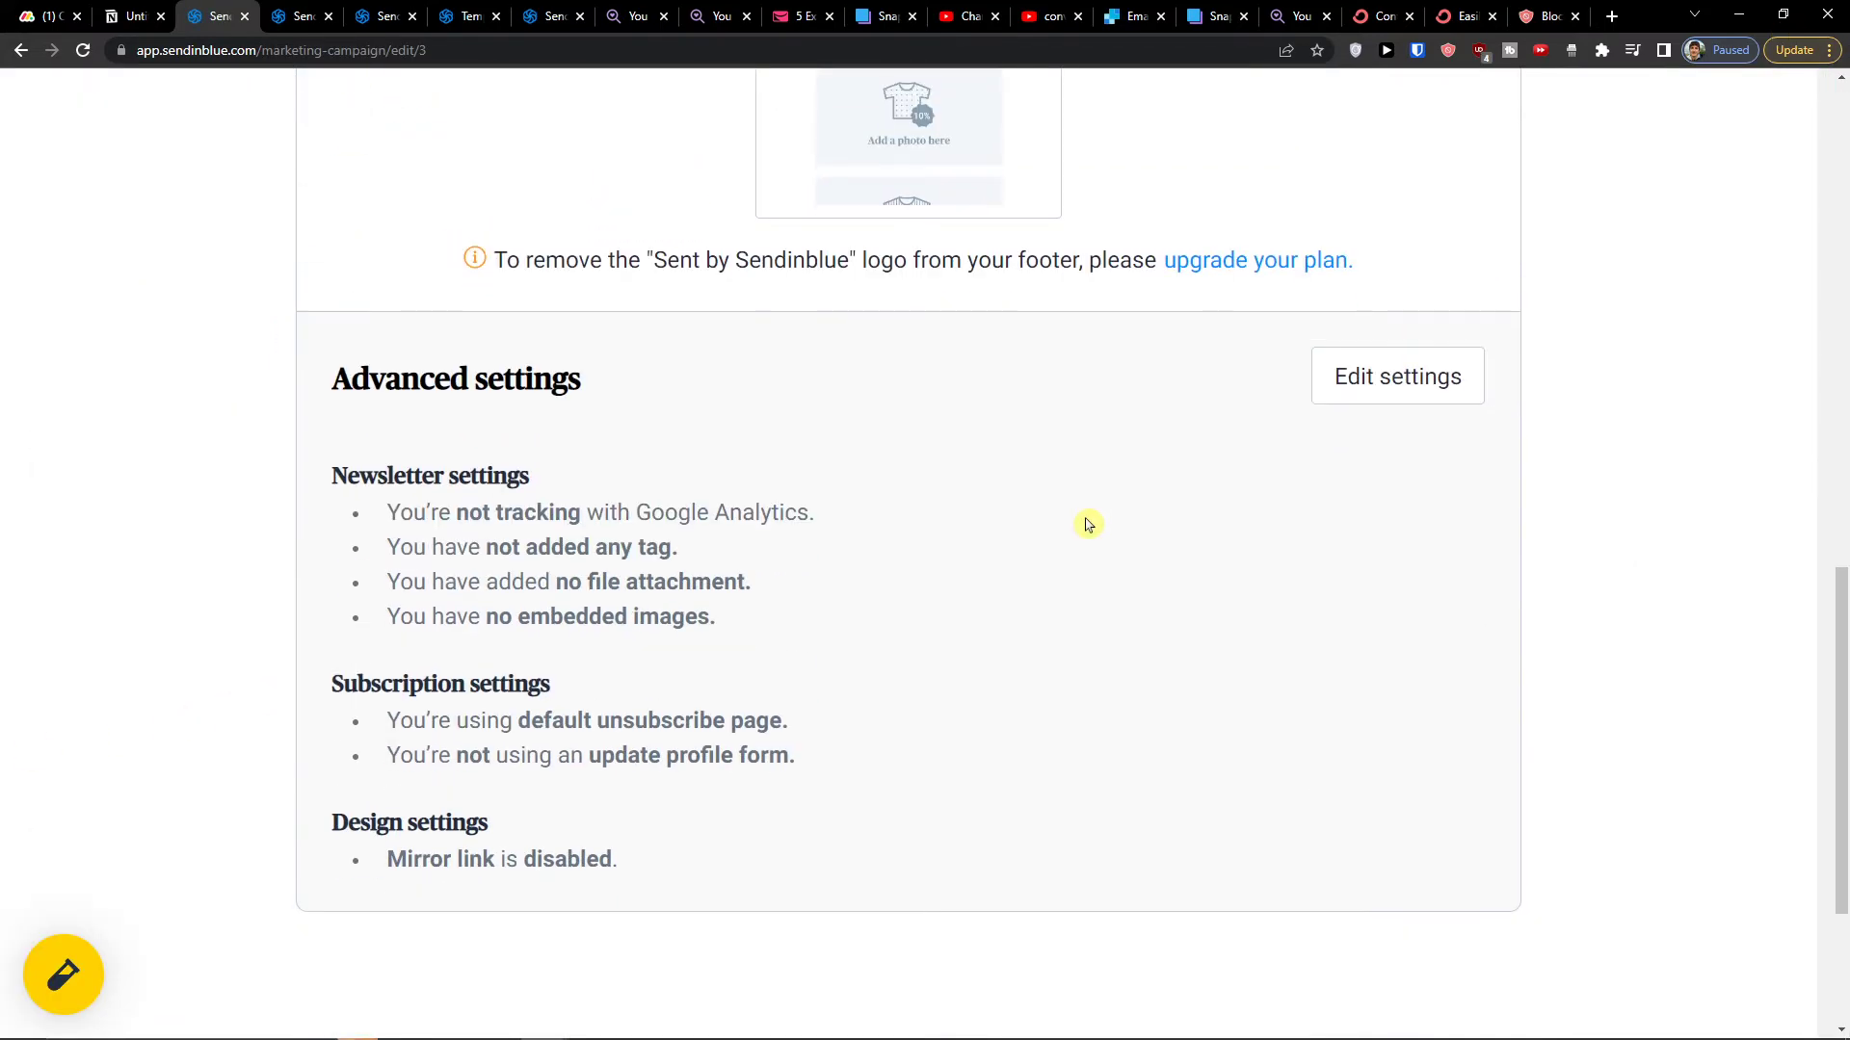
scroll(1086, 525, "up", 14)
scroll(1117, 525, "down", 12)
scroll(1132, 551, "up", 4)
scroll(1134, 551, "up", 9)
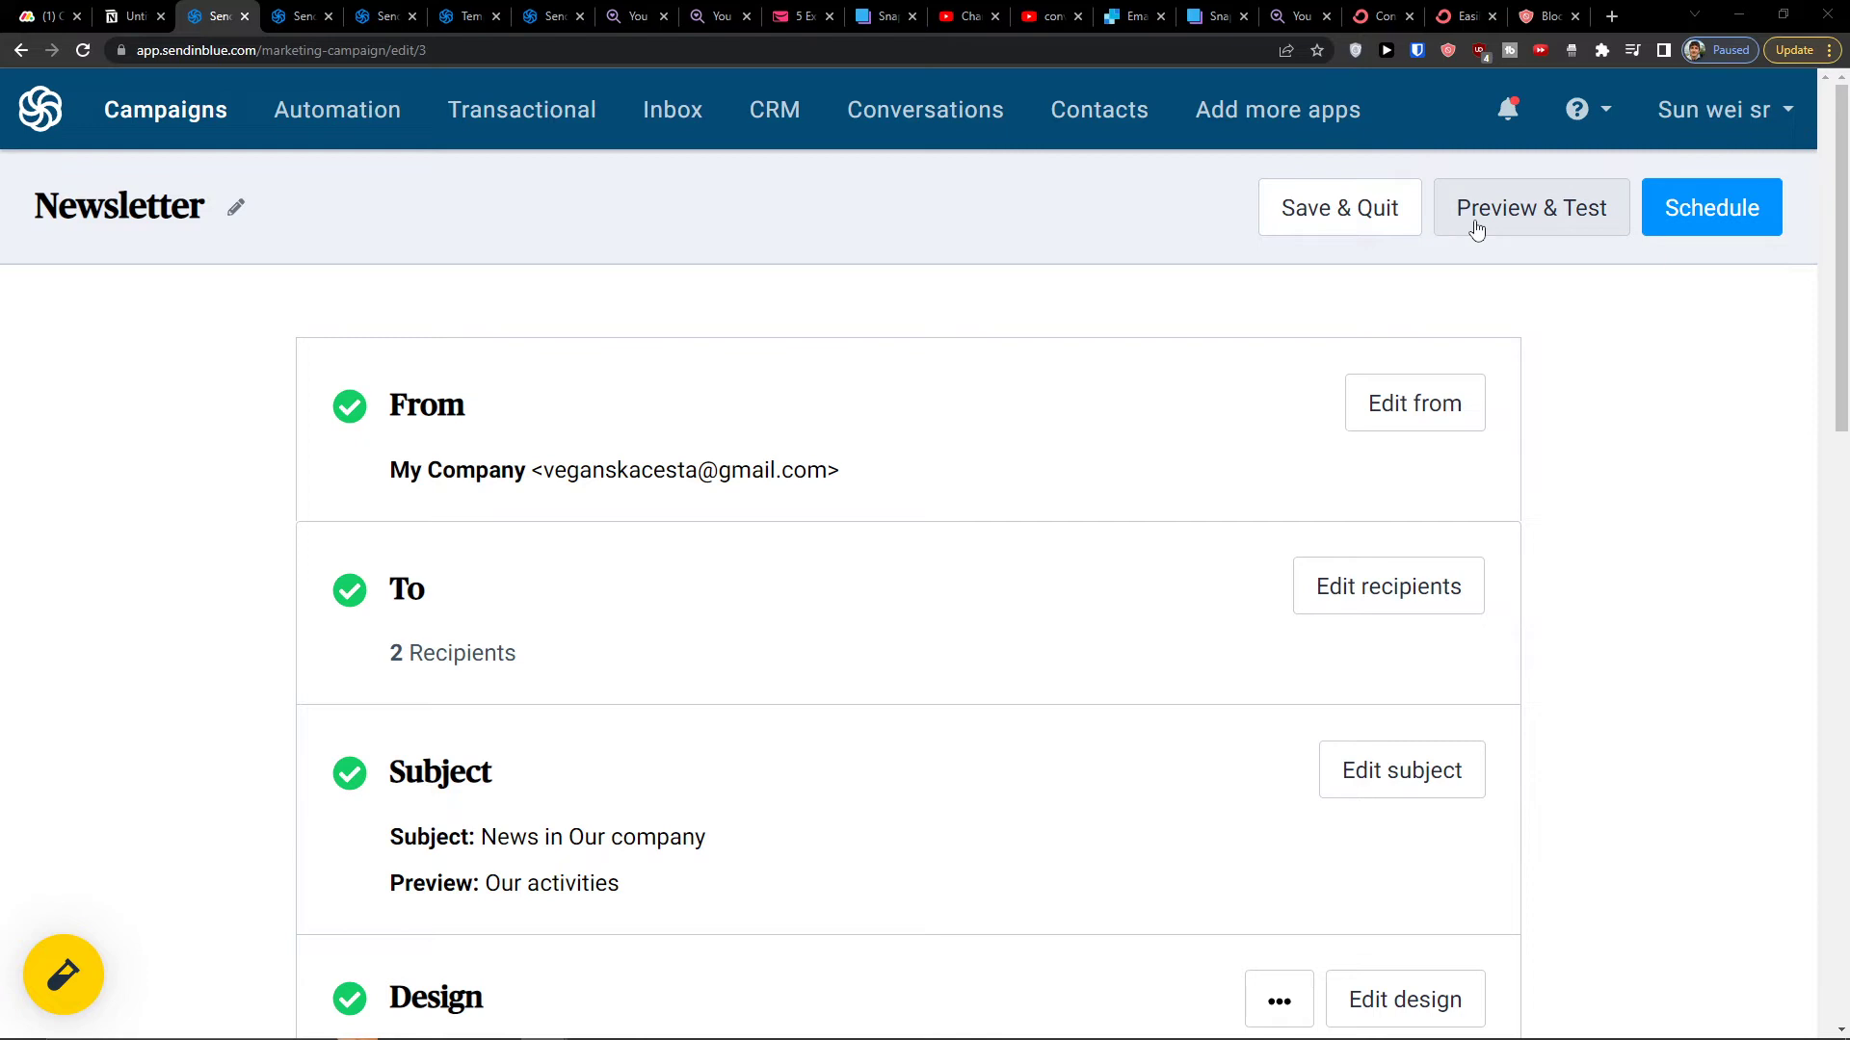
left_click(1697, 207)
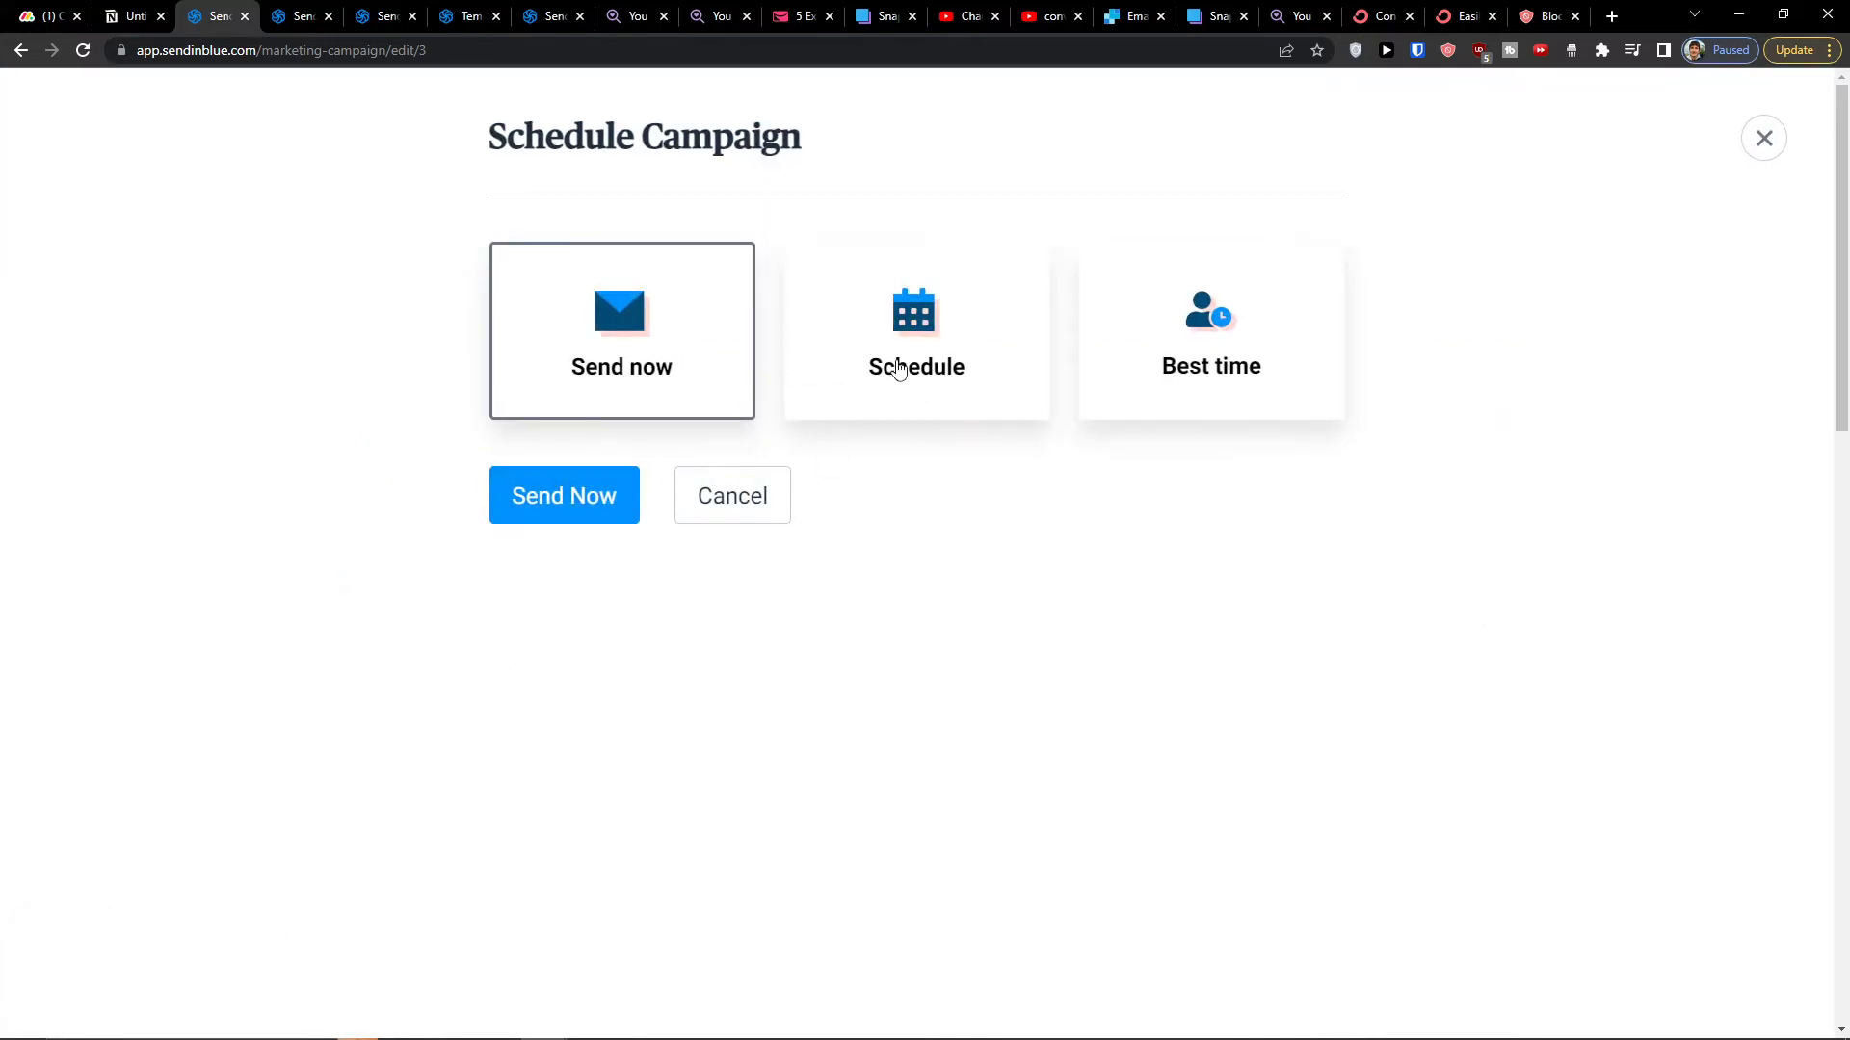
Step: Choose the Schedule option and set the send date to Monday, 15 August 2022
left_click(898, 368)
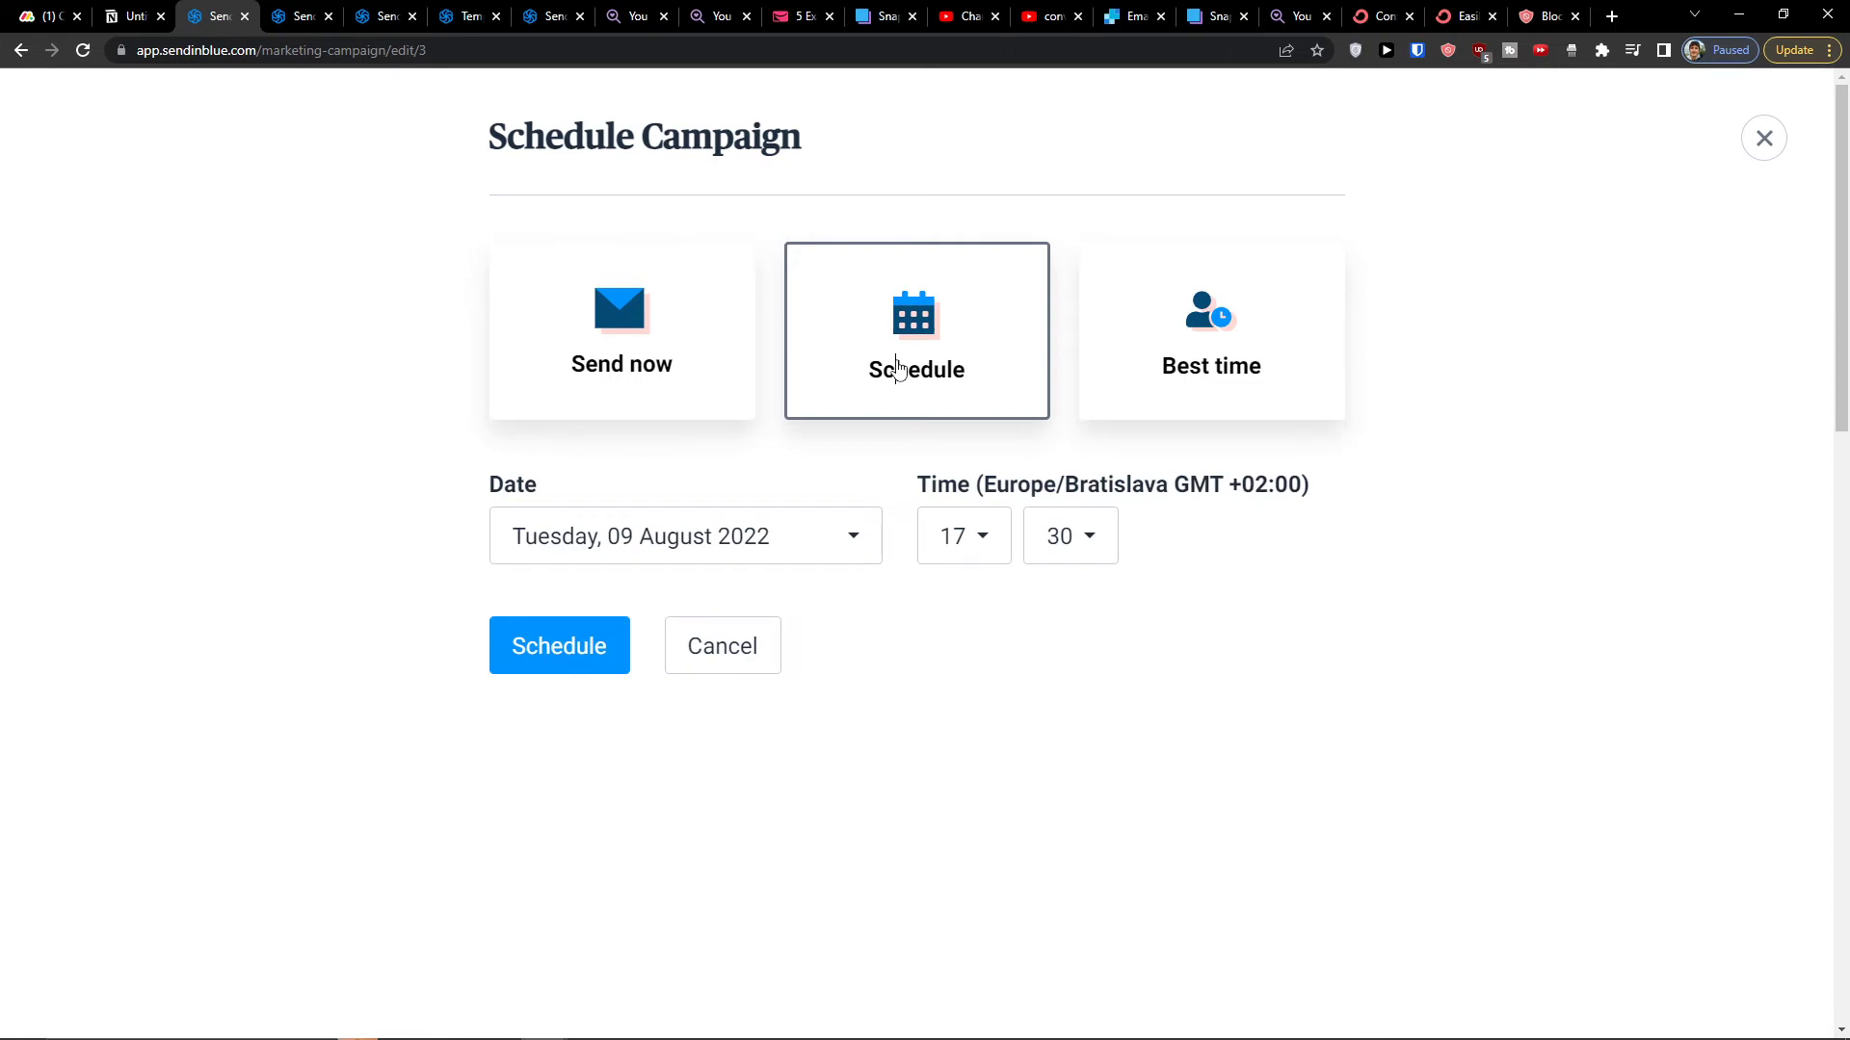
left_click(672, 367)
left_click(1146, 358)
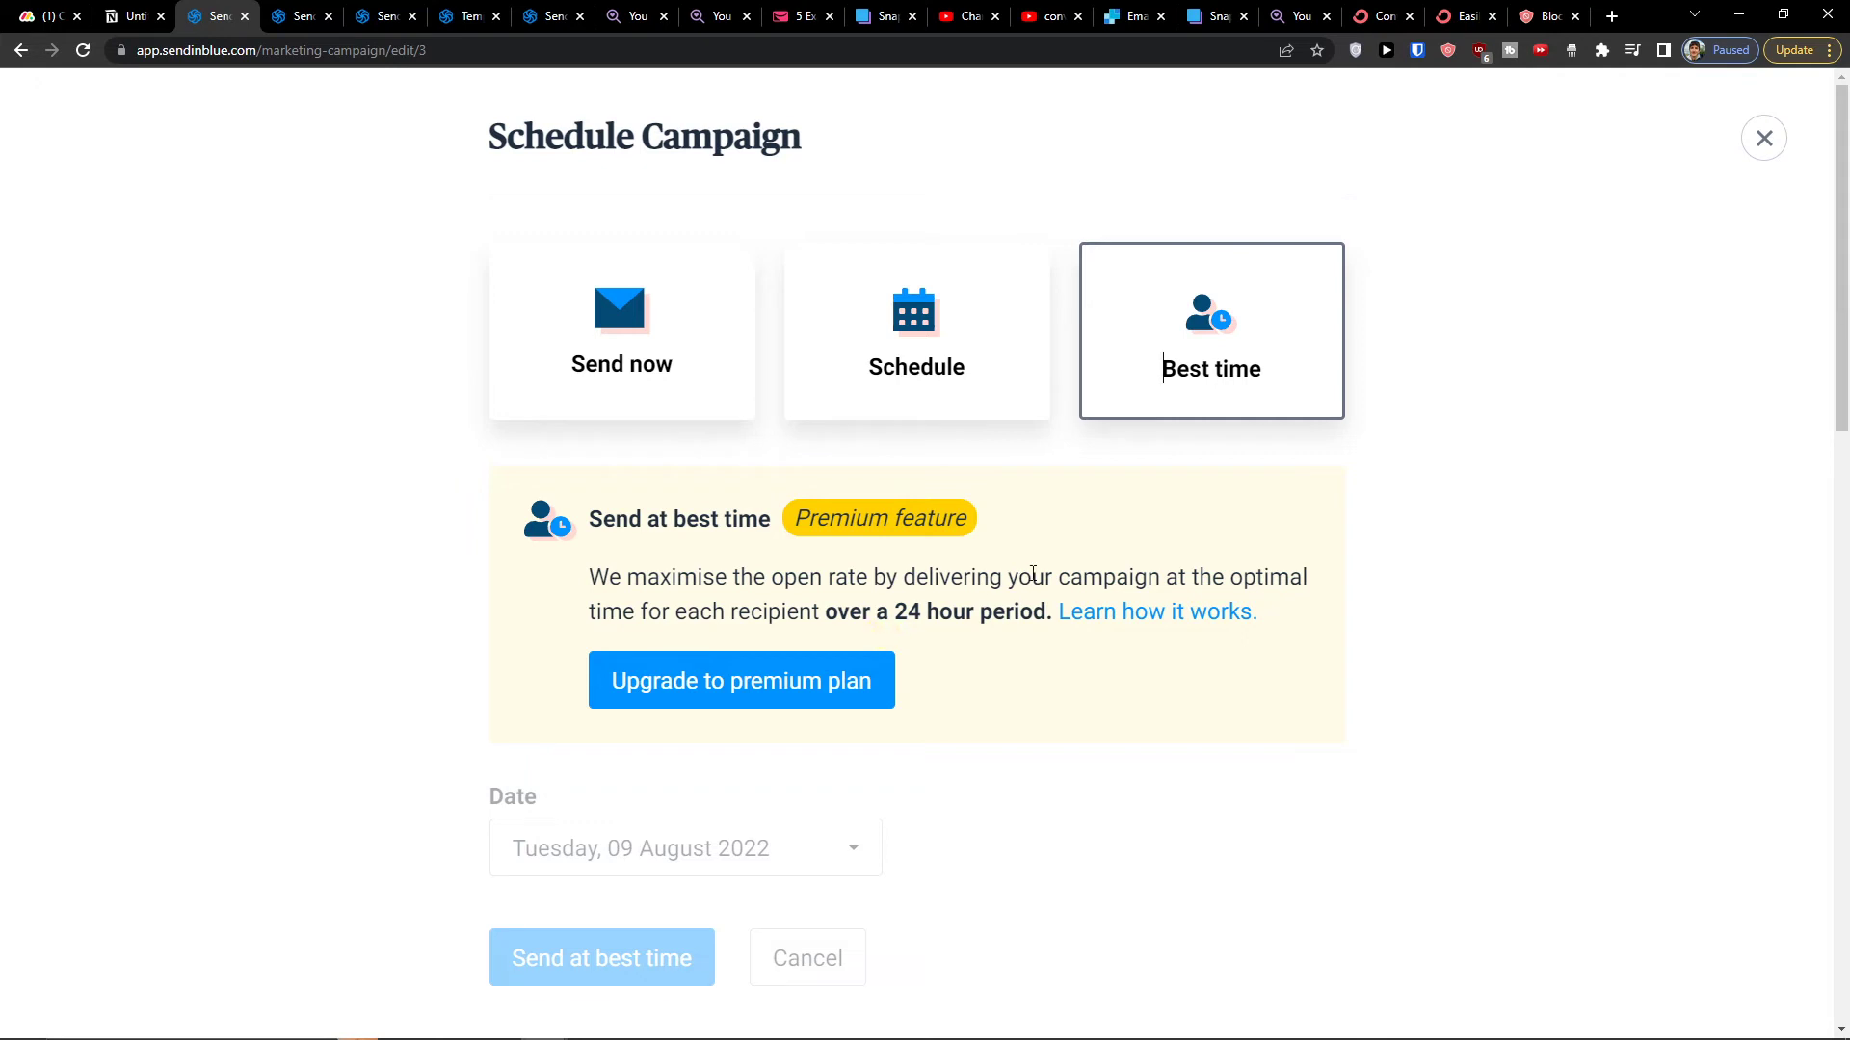
left_click(985, 415)
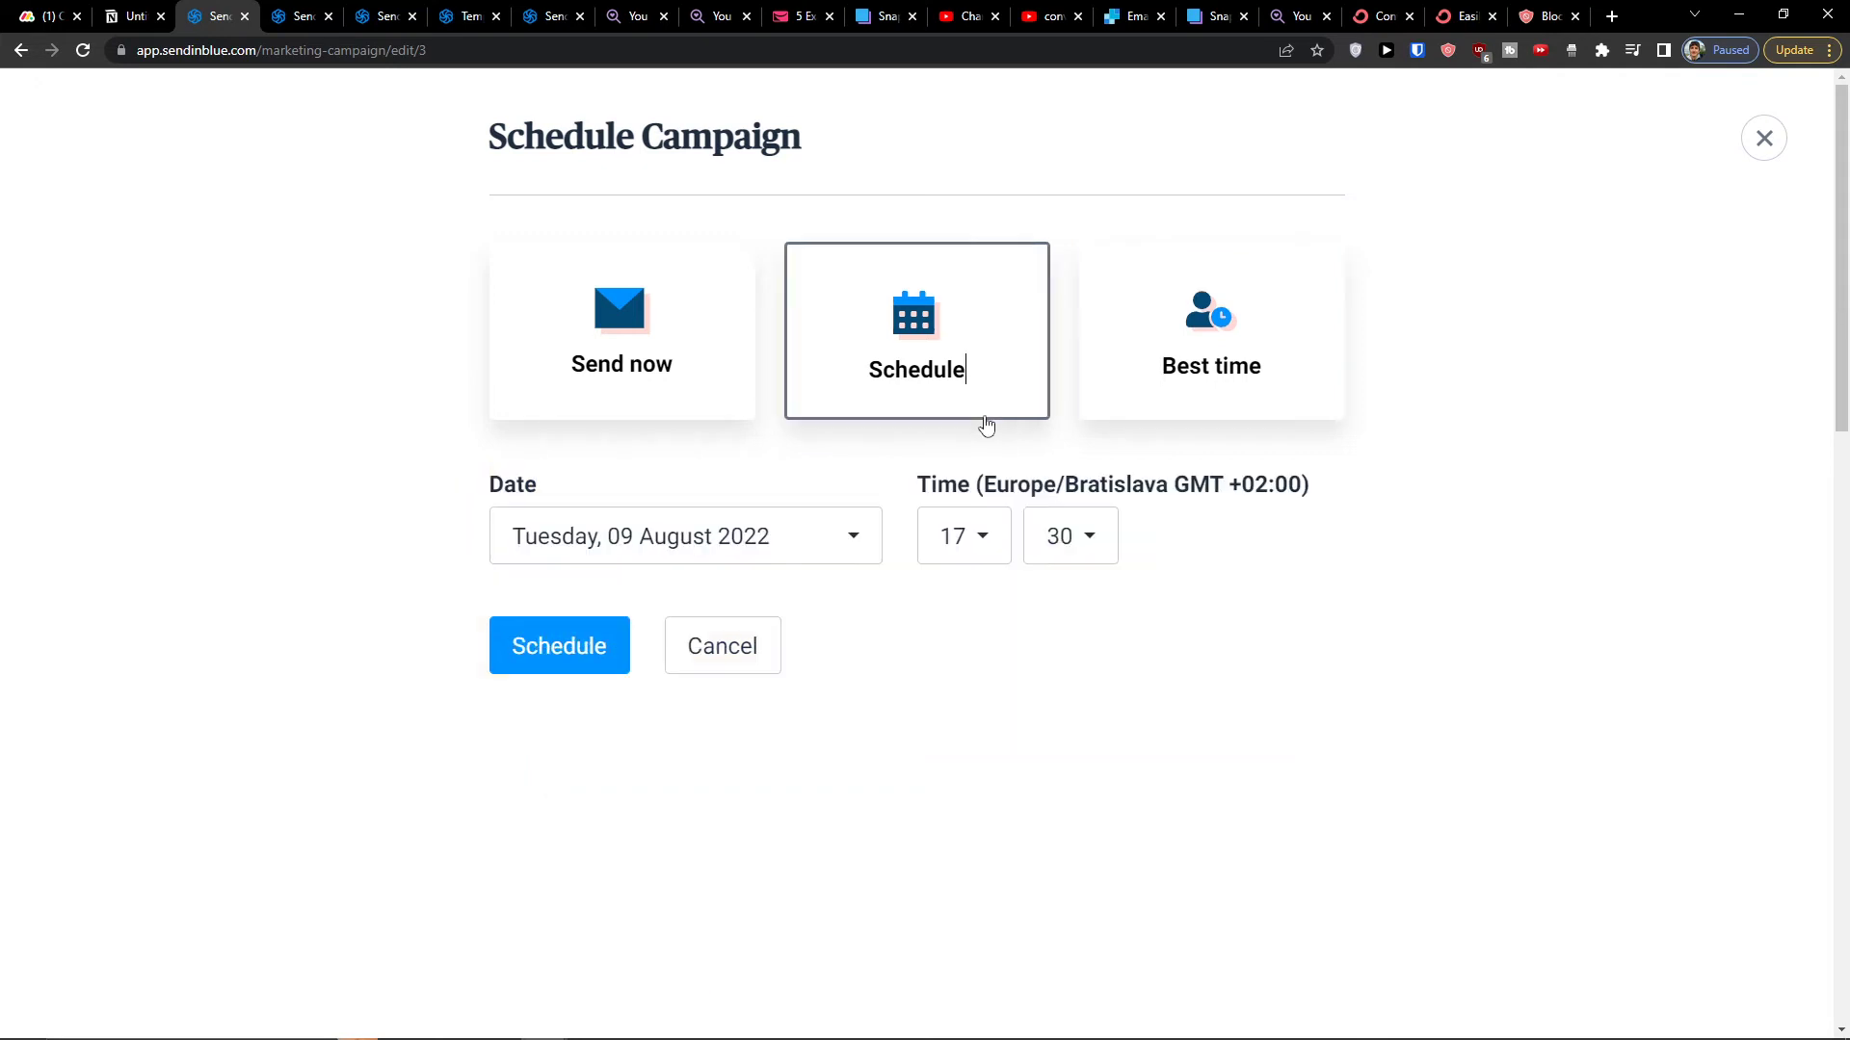
left_click(756, 551)
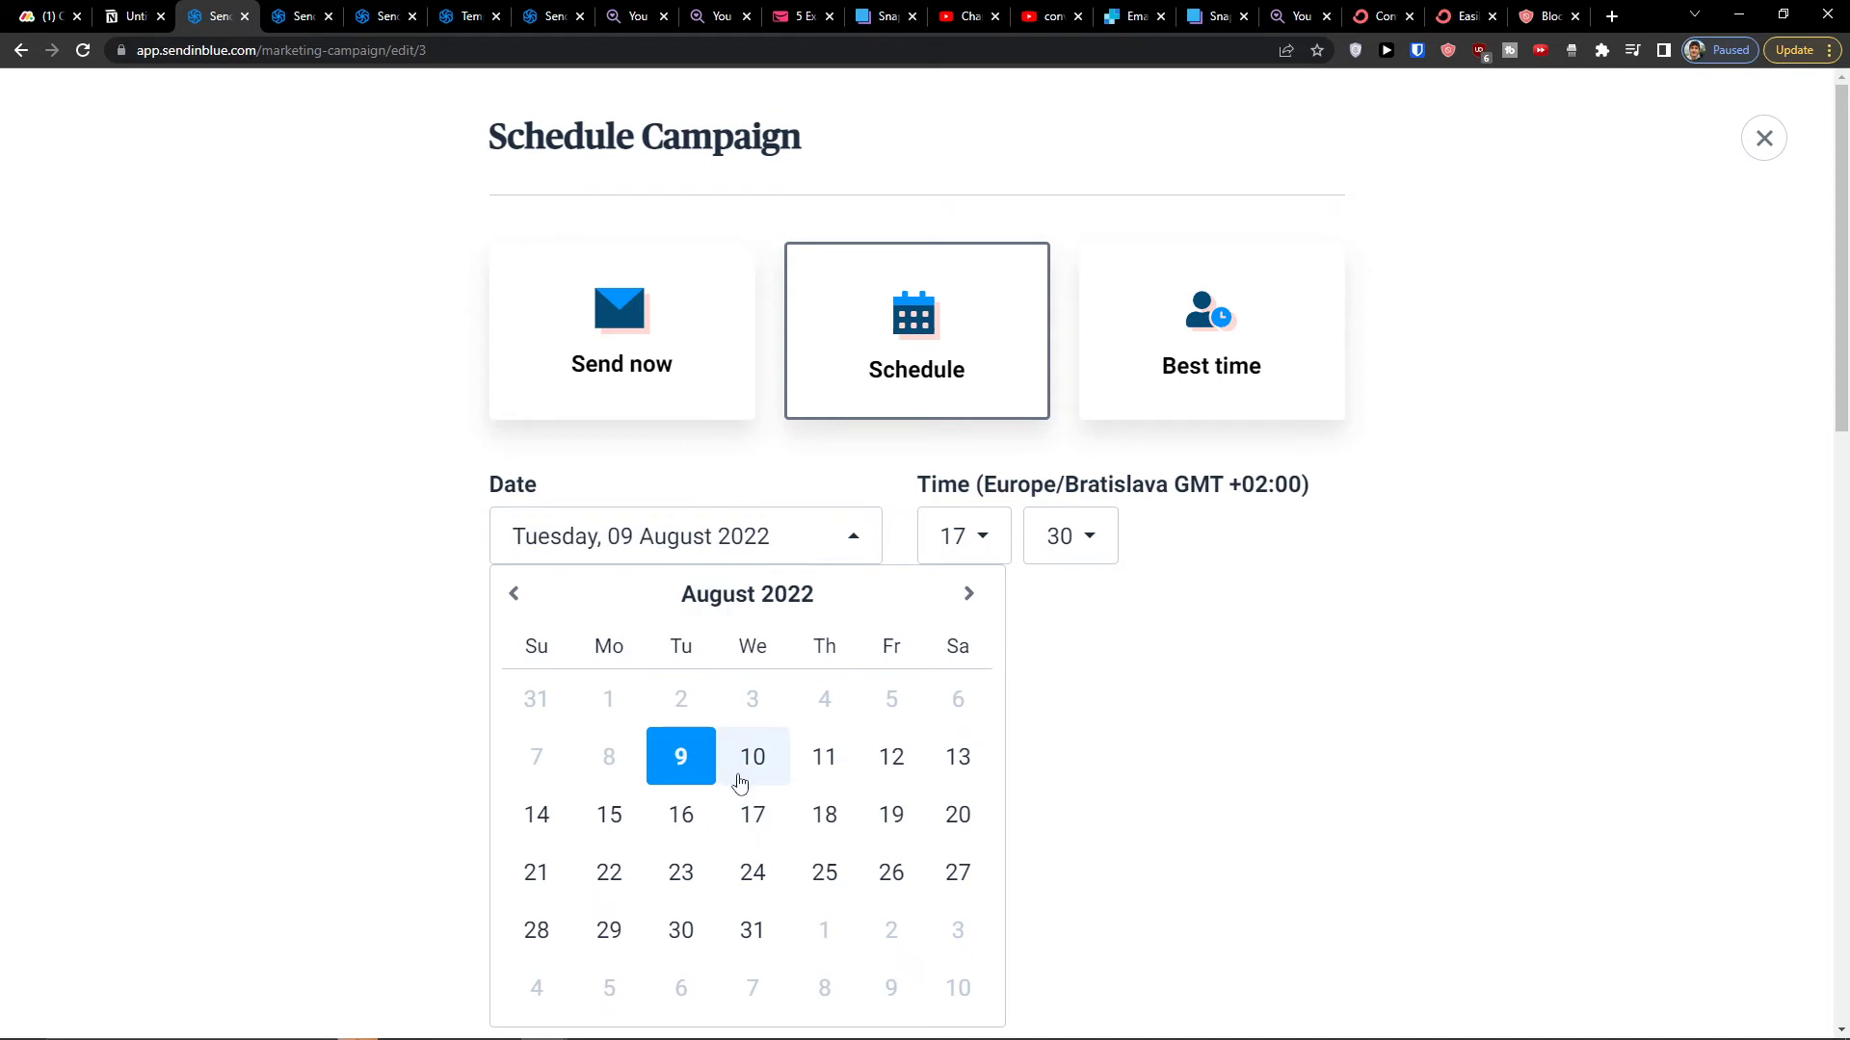
left_click(752, 761)
left_click(768, 949)
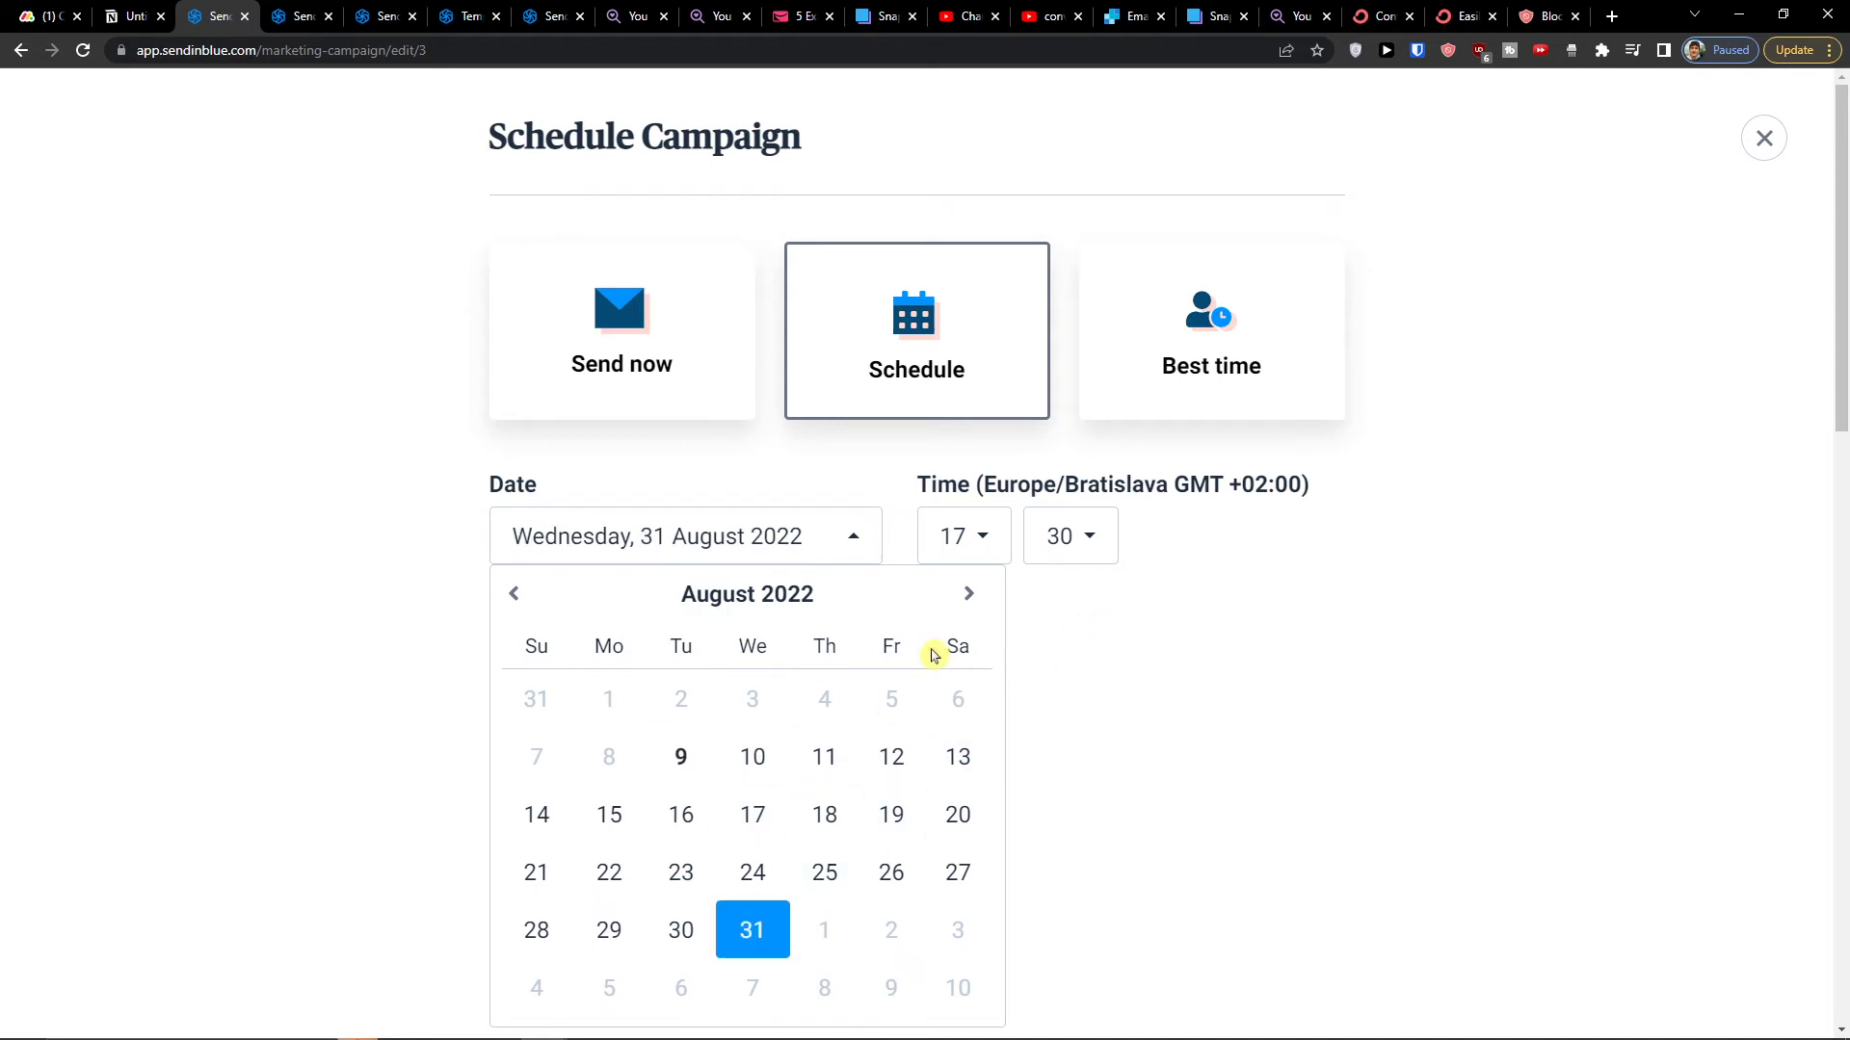
left_click(602, 844)
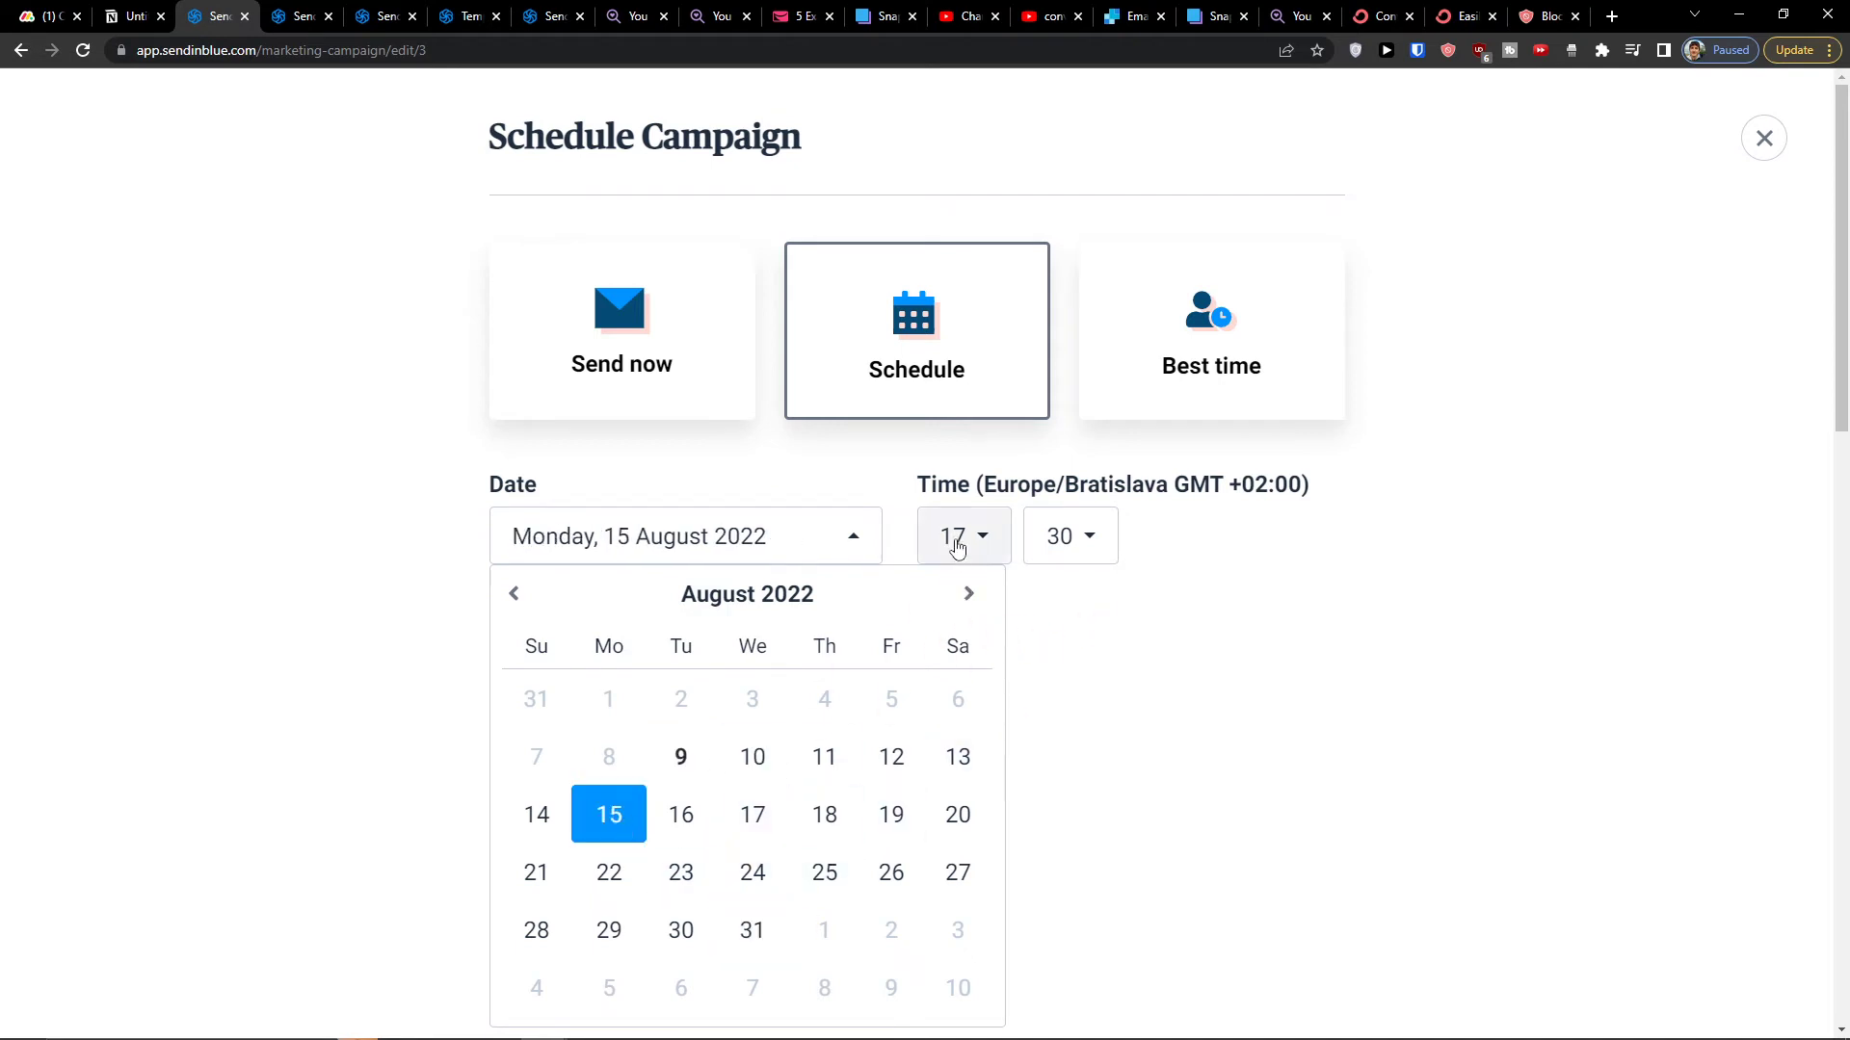
Step: Set the send time to 17:00 and confirm the schedule
left_click(958, 536)
scroll(957, 790, "down", 7)
scroll(982, 775, "down", 4)
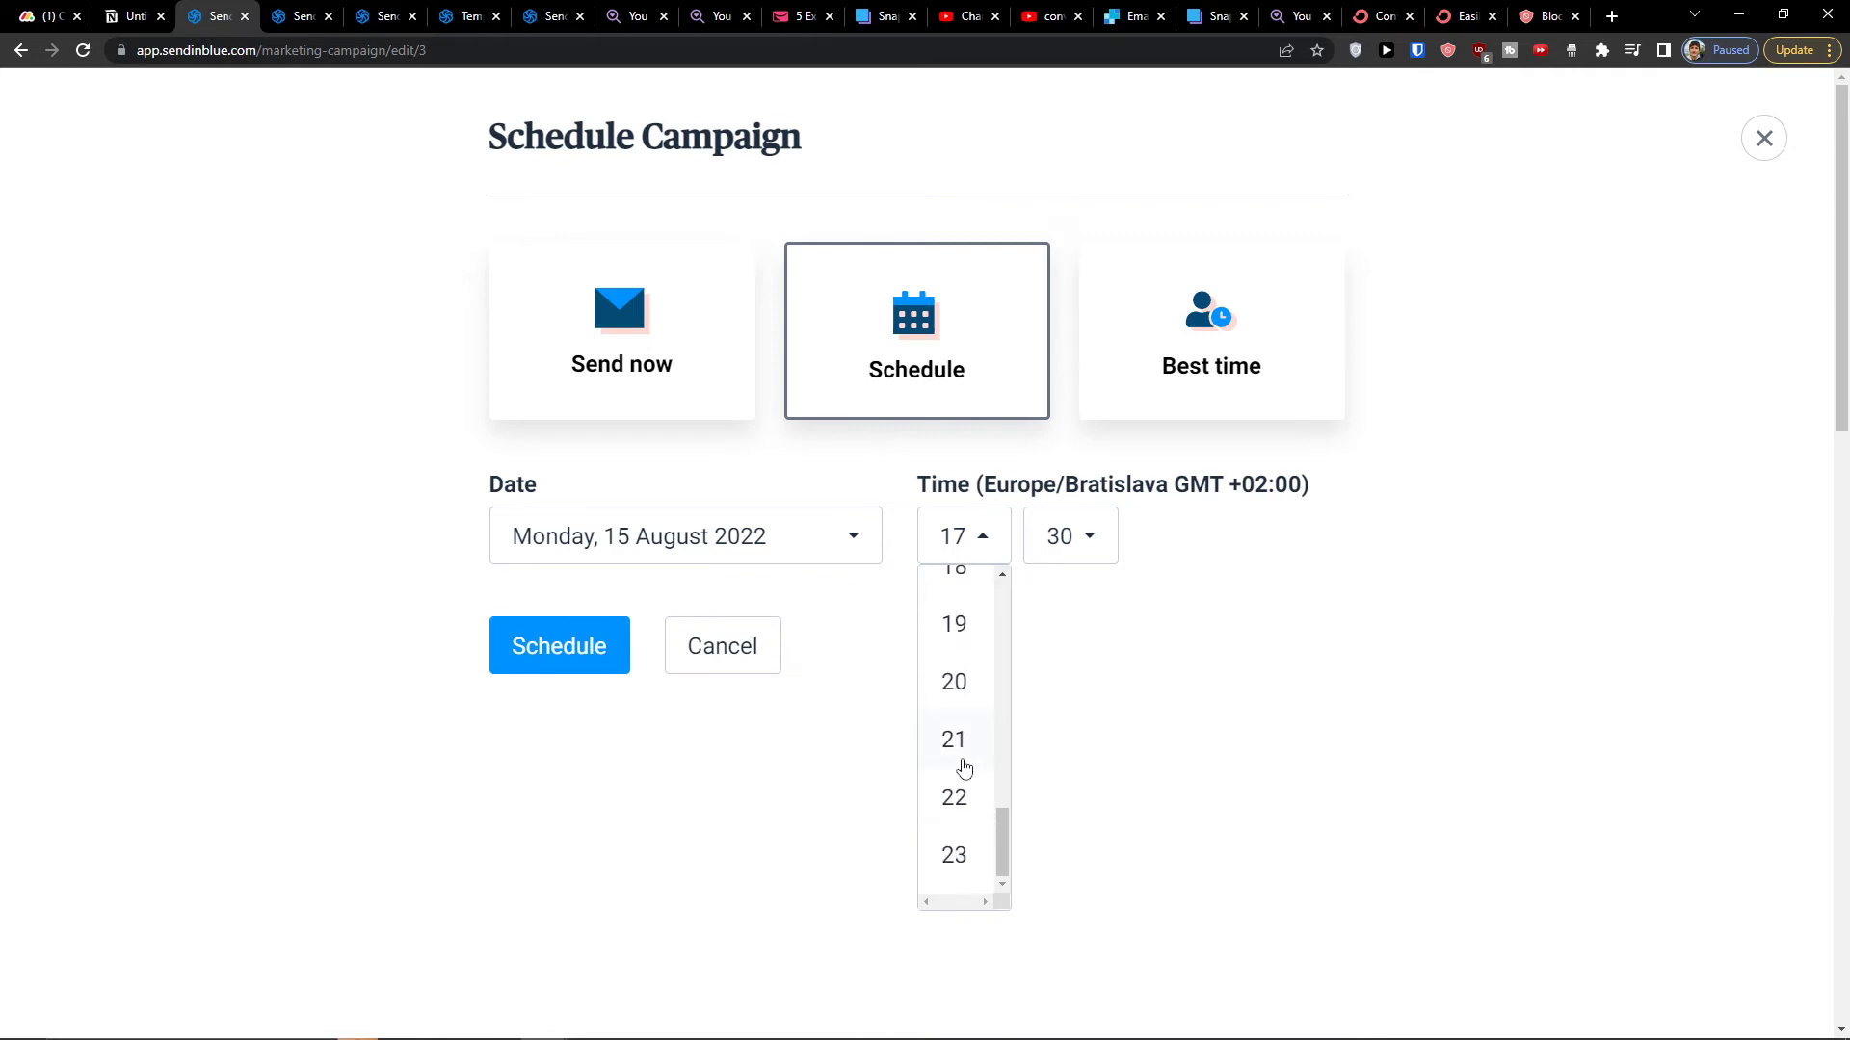
scroll(958, 740, "up", 2)
left_click(1089, 551)
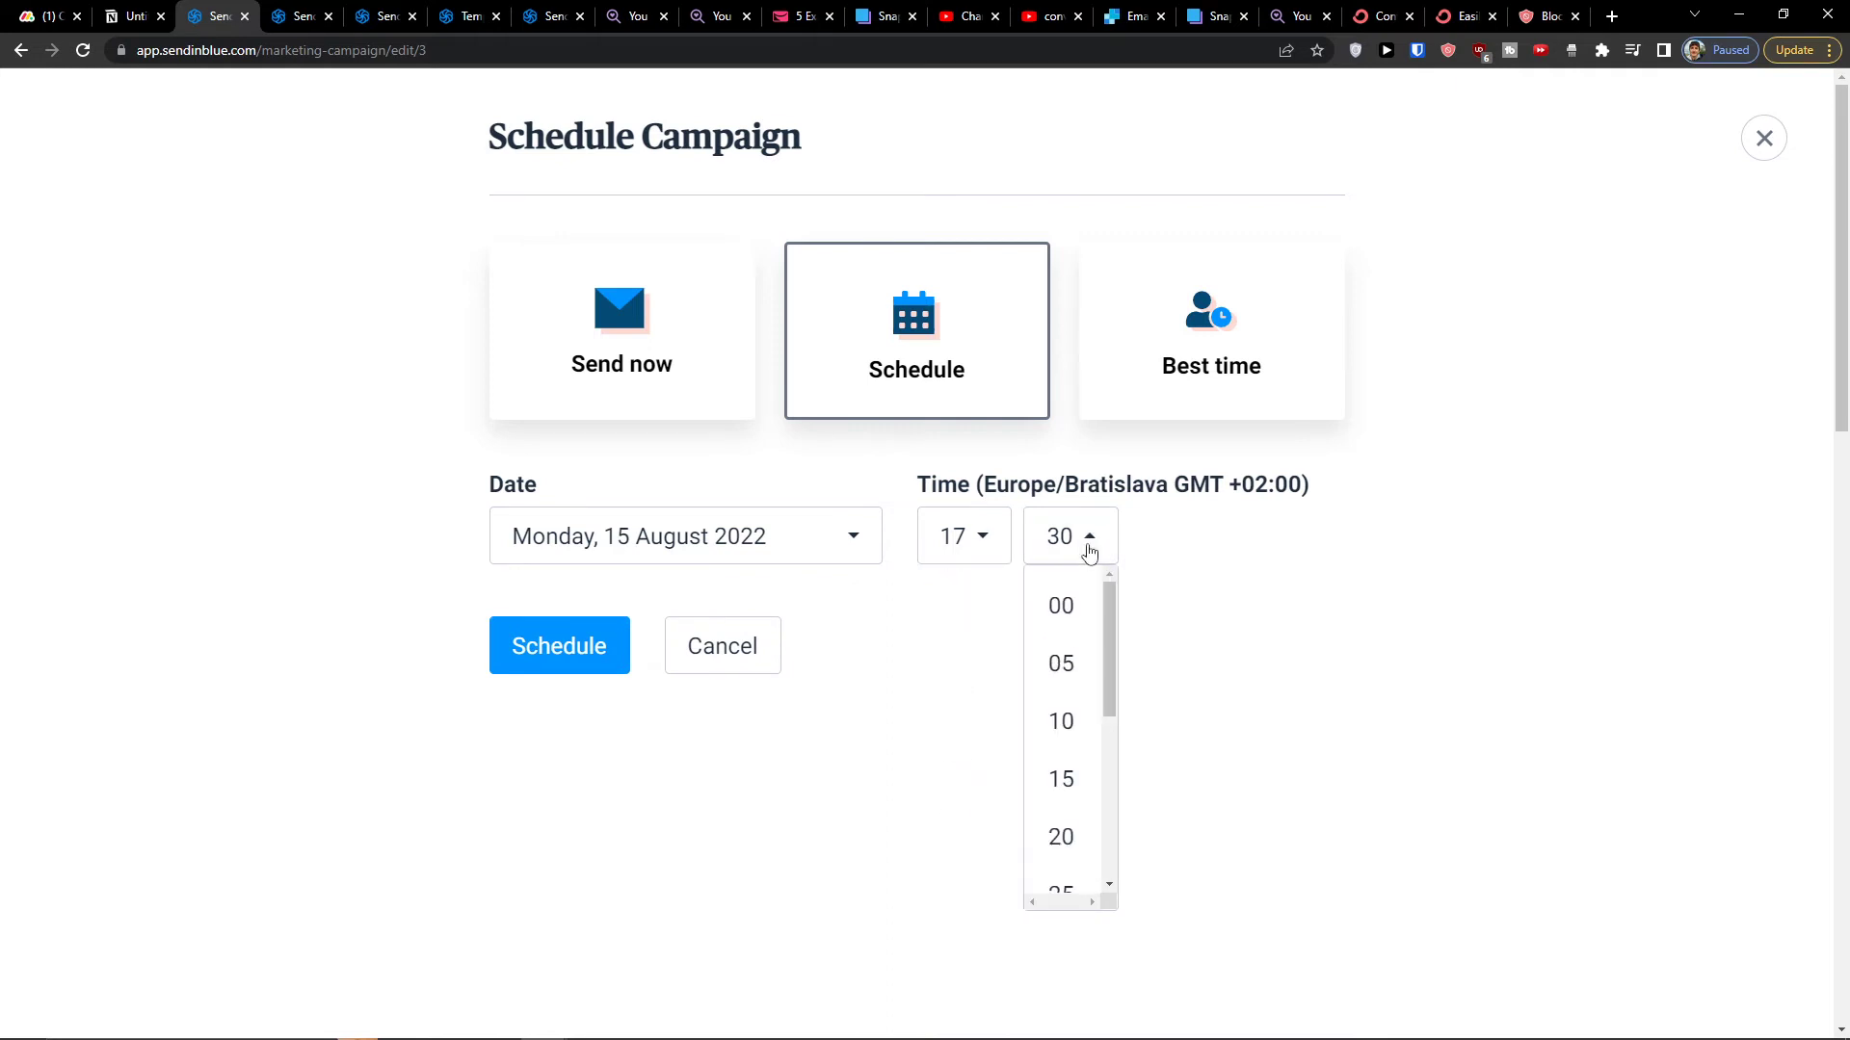
left_click(1049, 606)
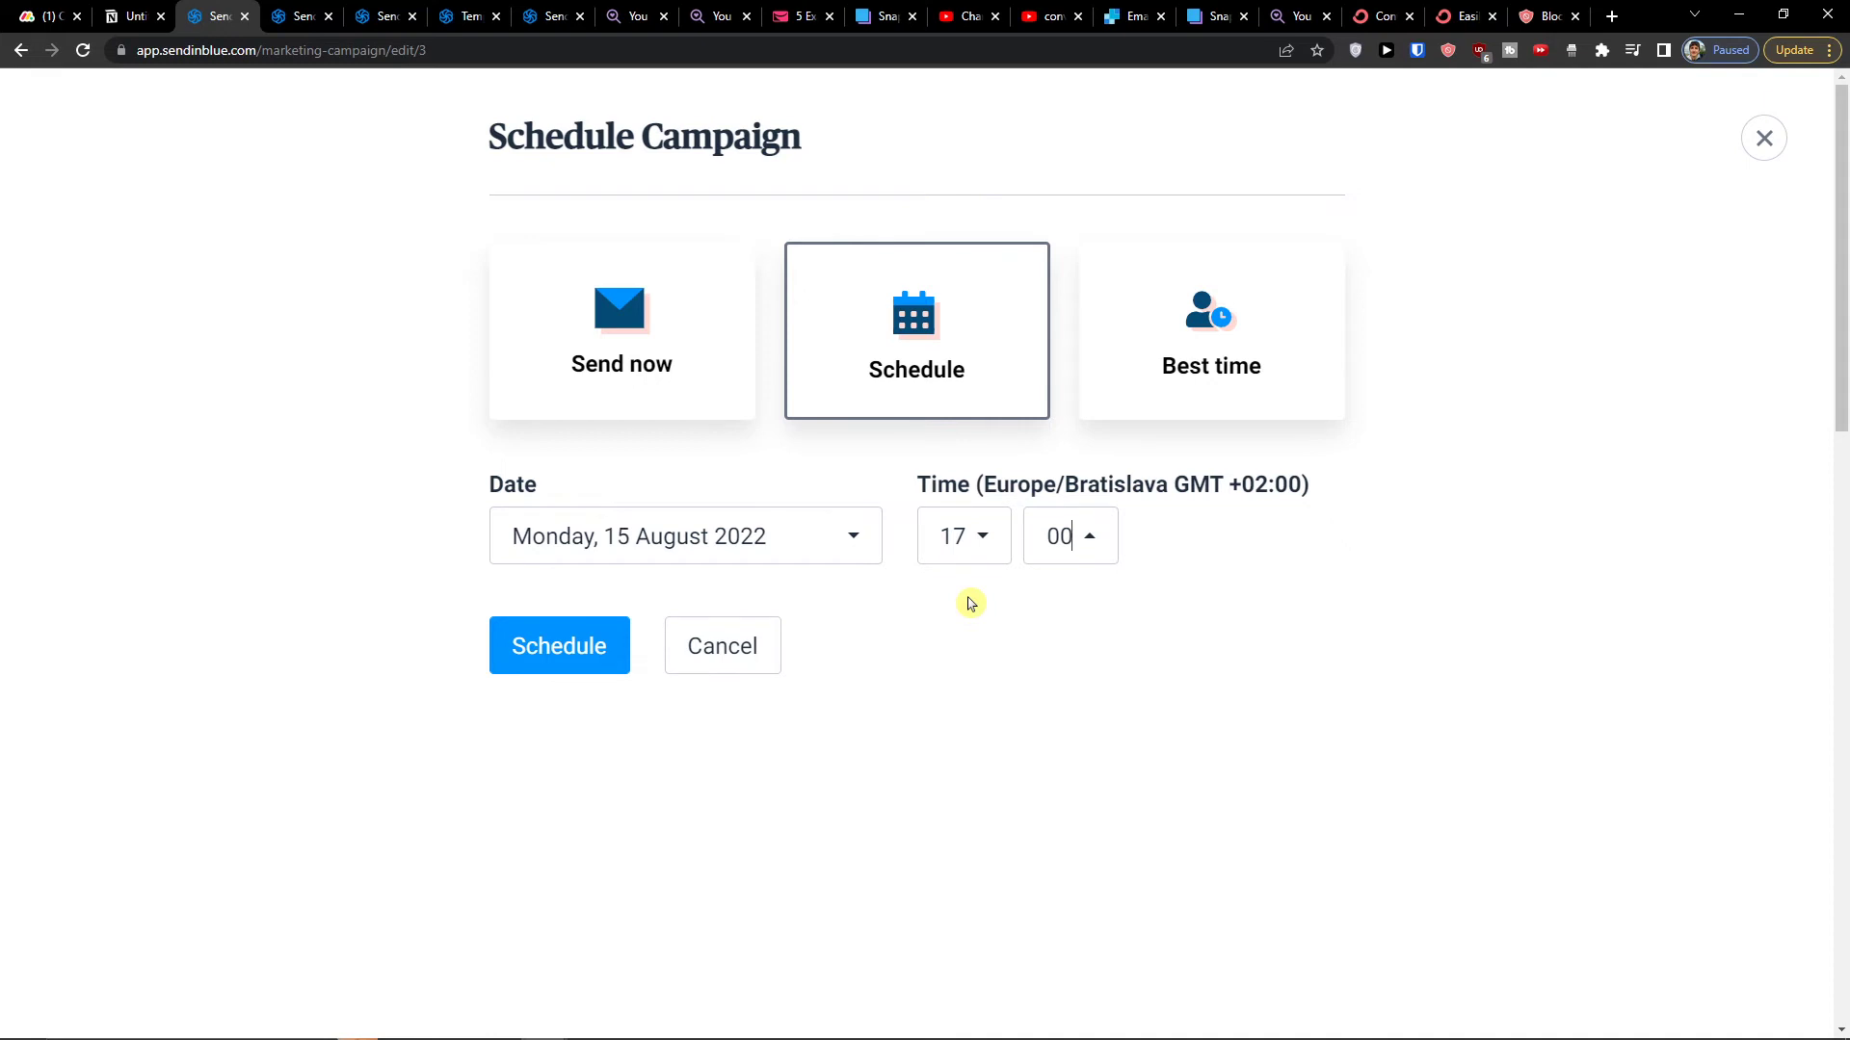
left_click(552, 656)
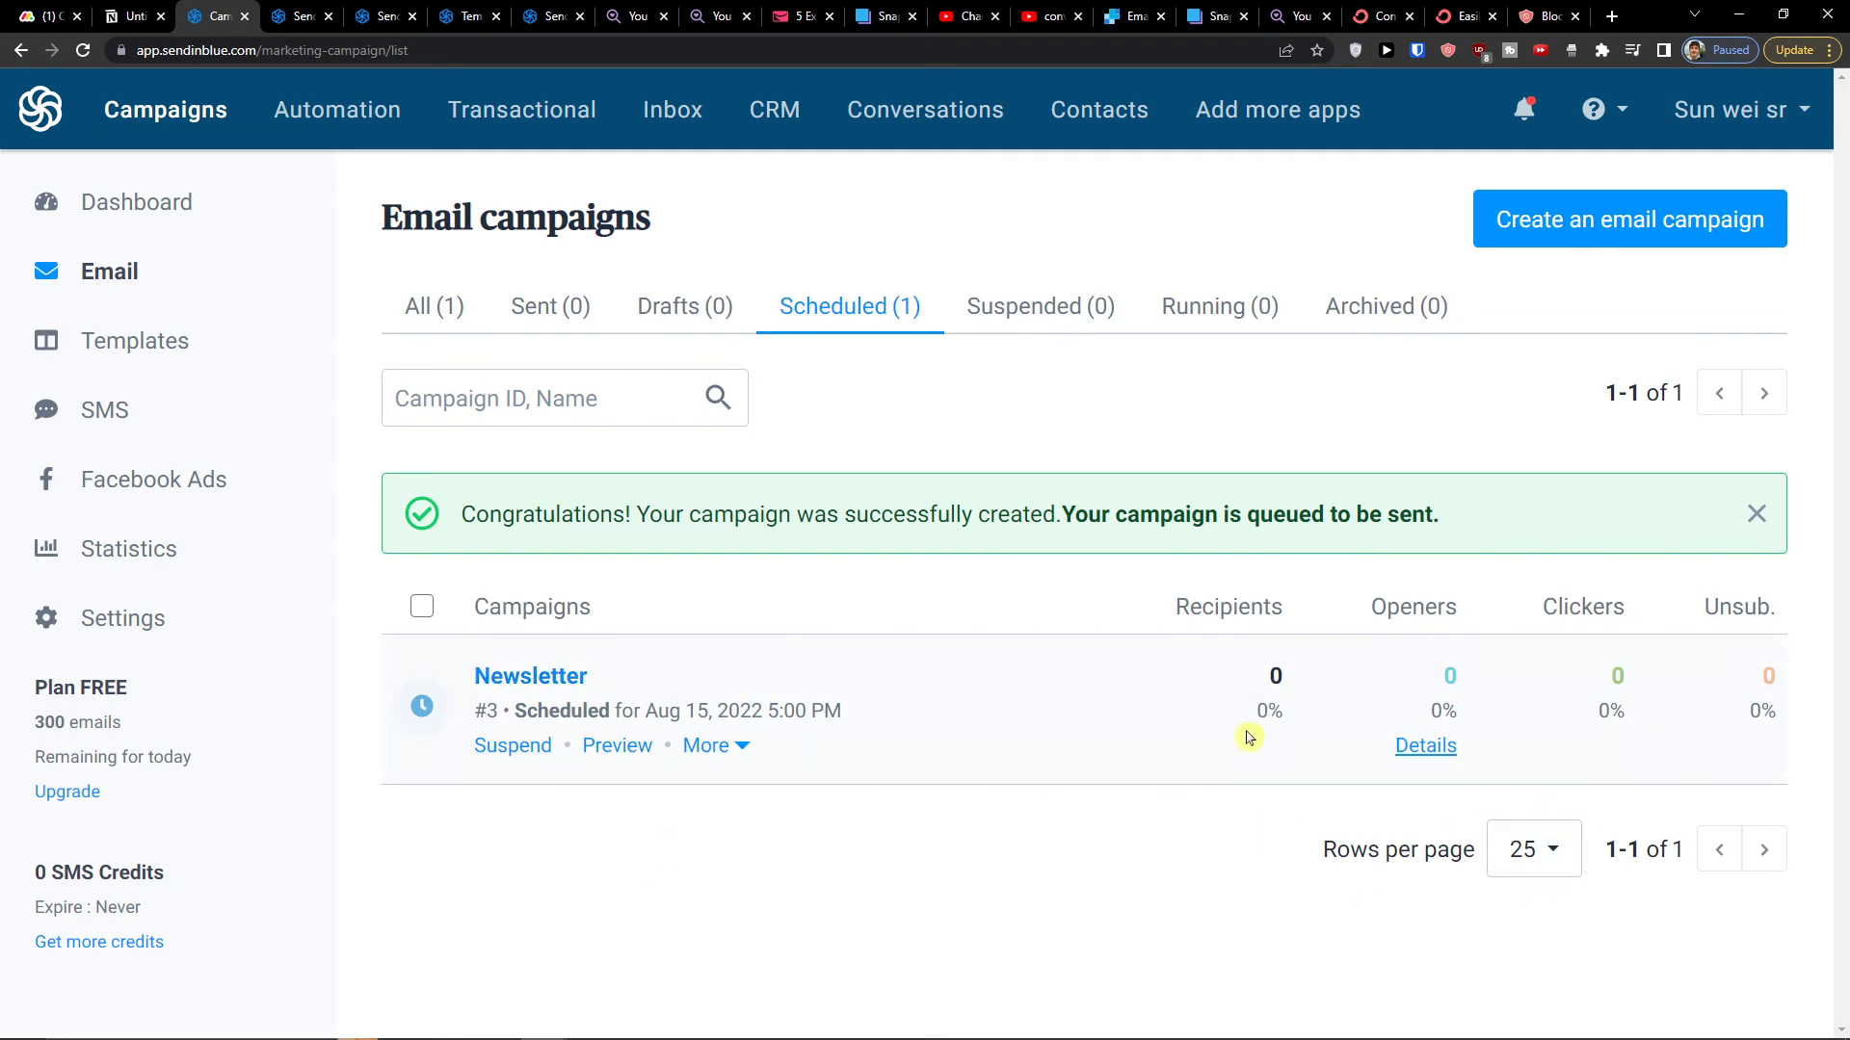
Step: Open the Newsletter campaign via More > Edit, then return to the Email campaigns list
mouse_move(1077, 1037)
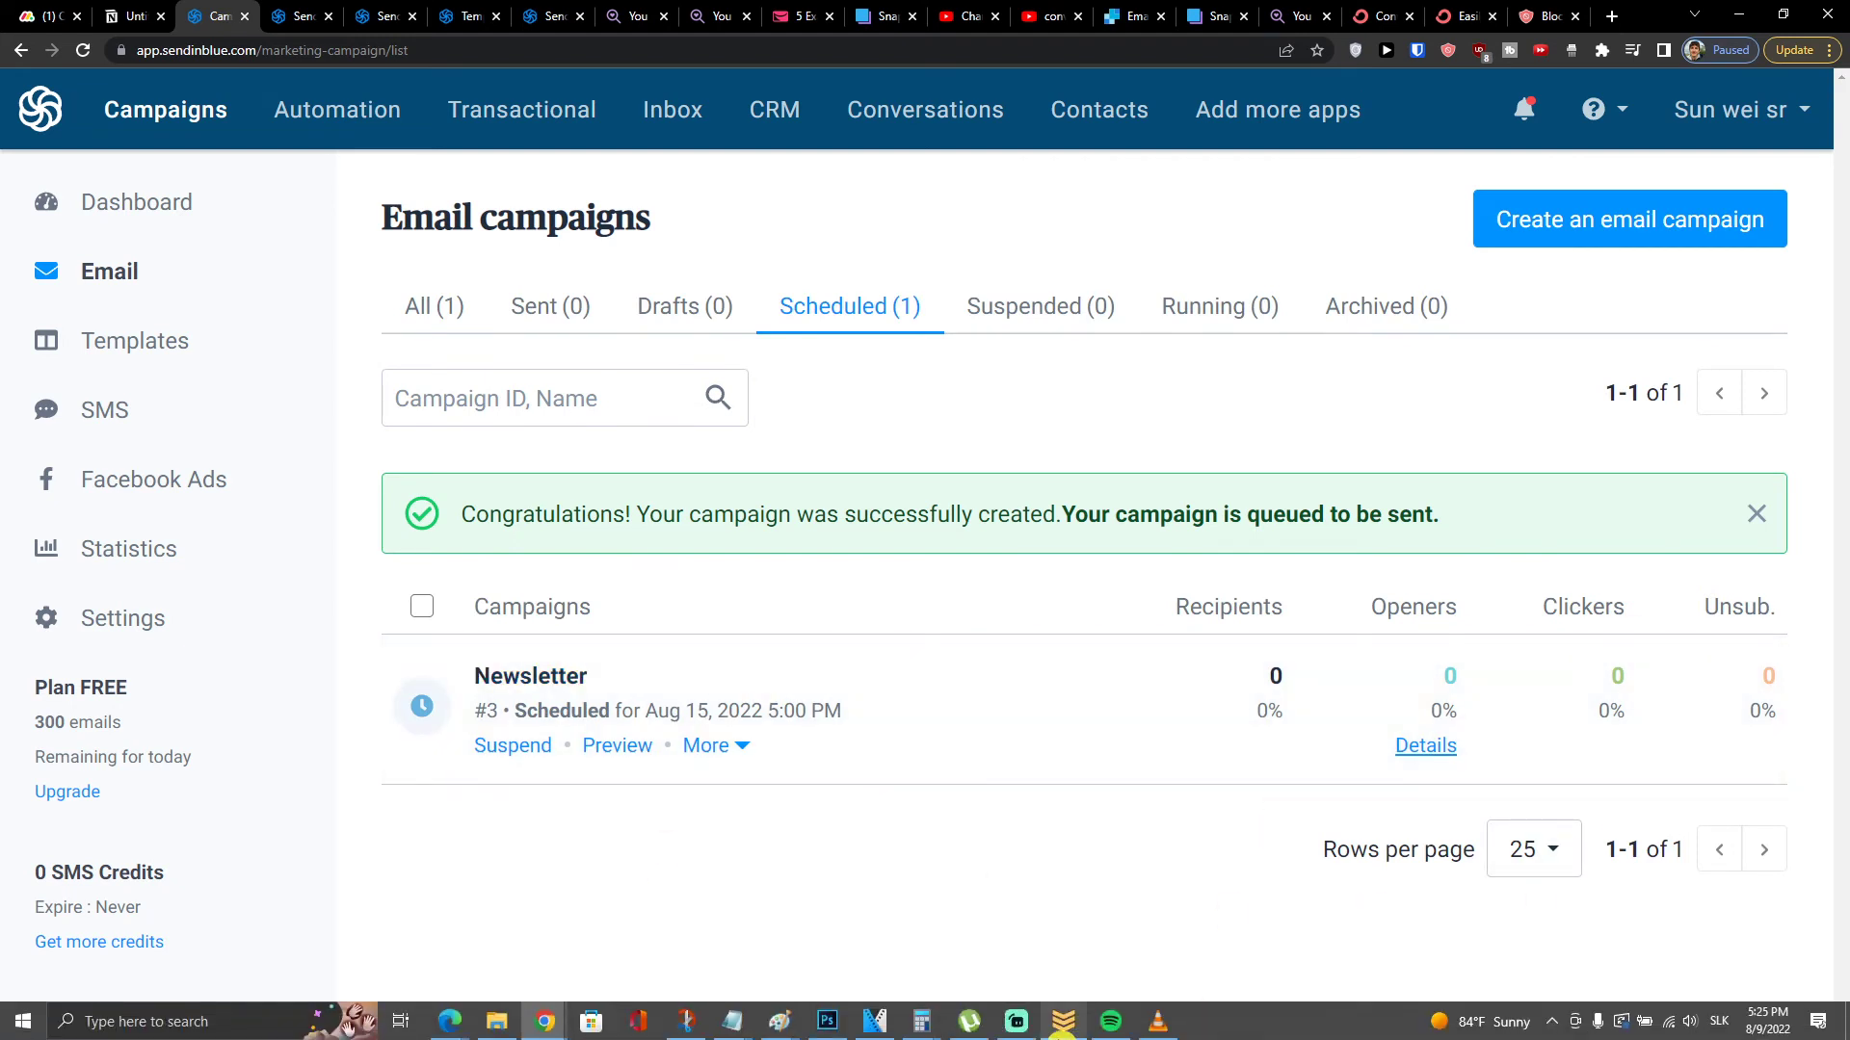
left_click(699, 760)
scroll(729, 870, "down", 2)
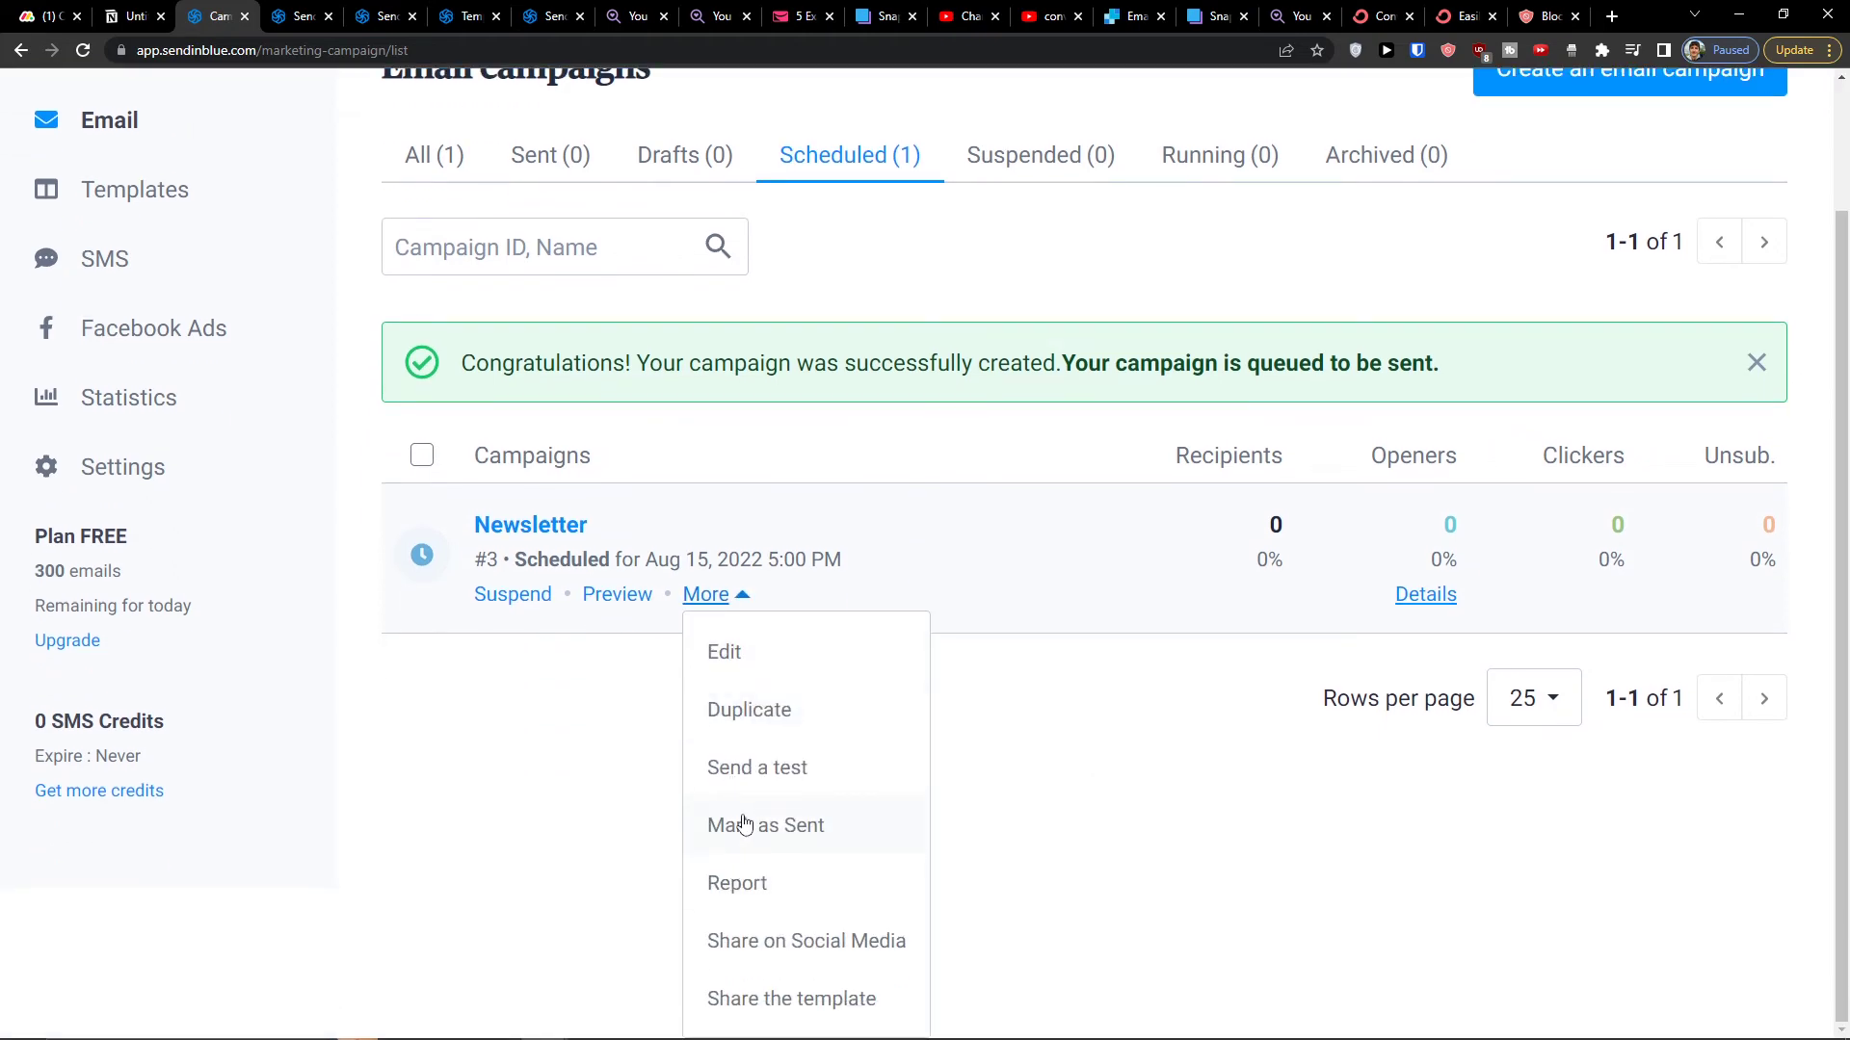
left_click(748, 654)
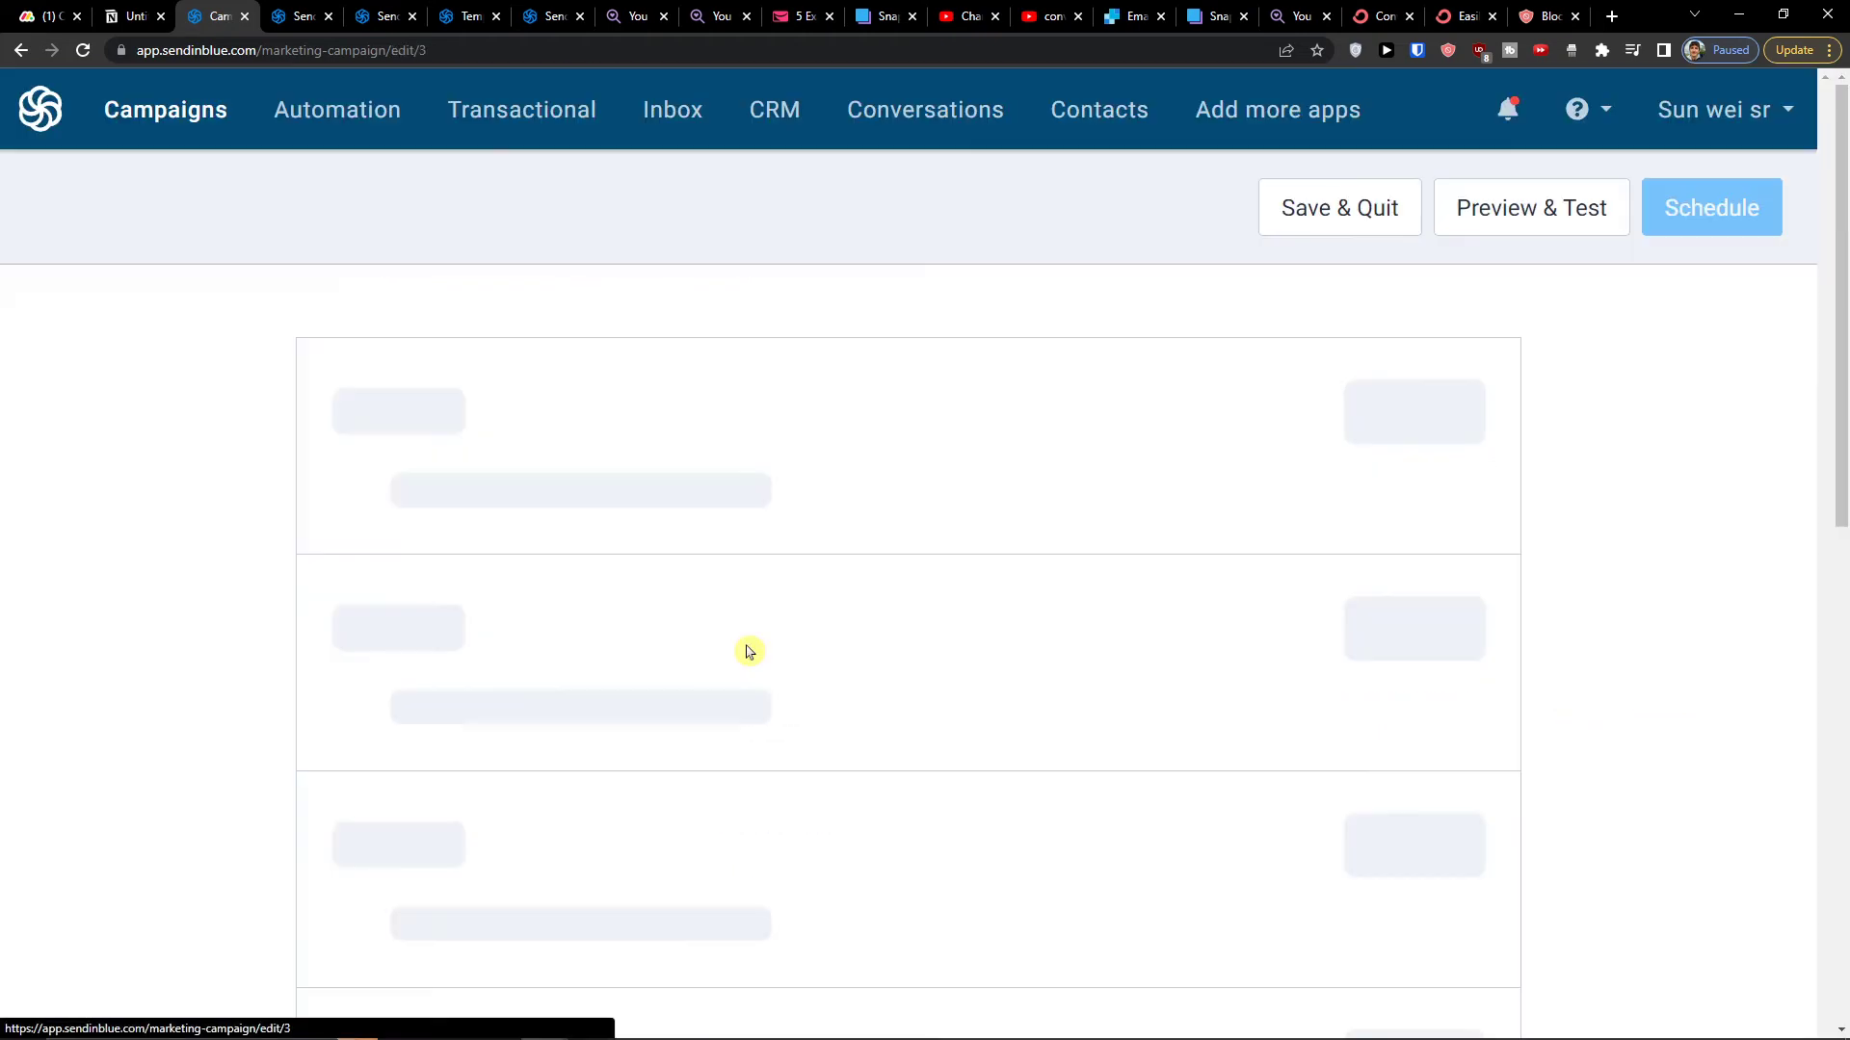
scroll(723, 605, "down", 12)
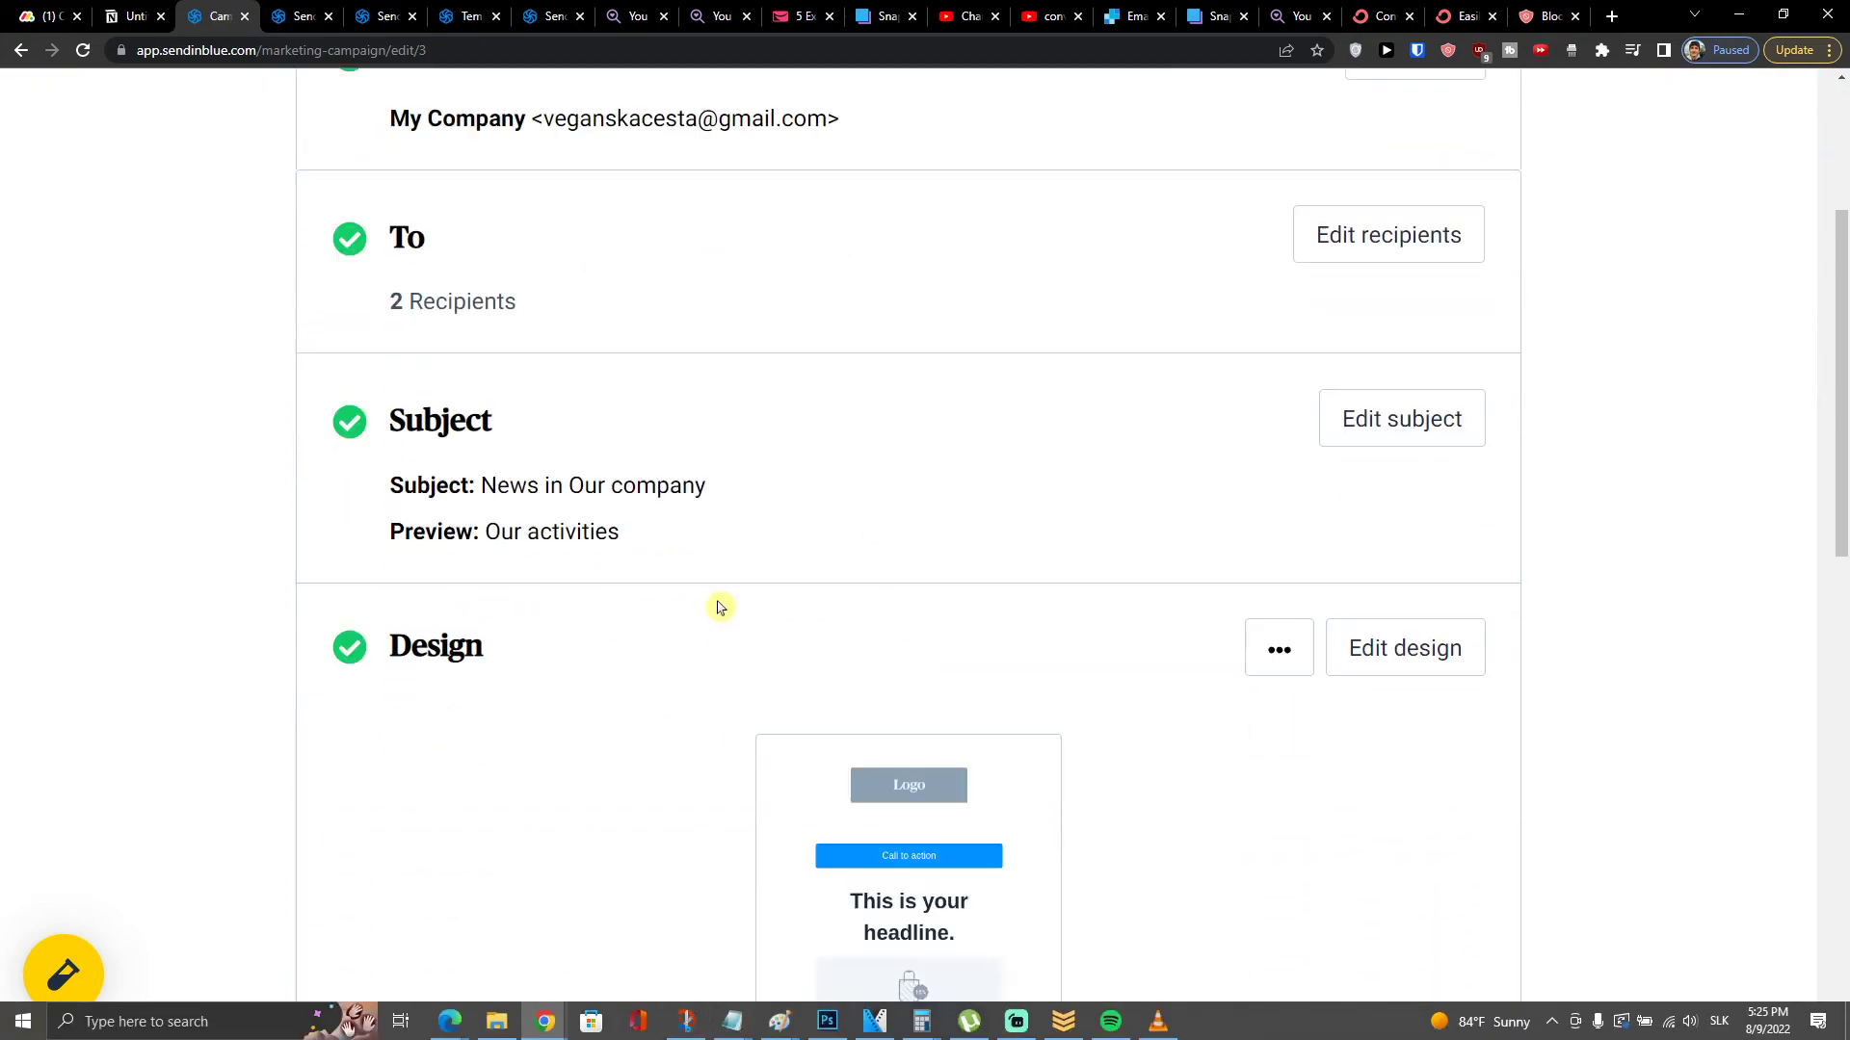
scroll(730, 604, "up", 7)
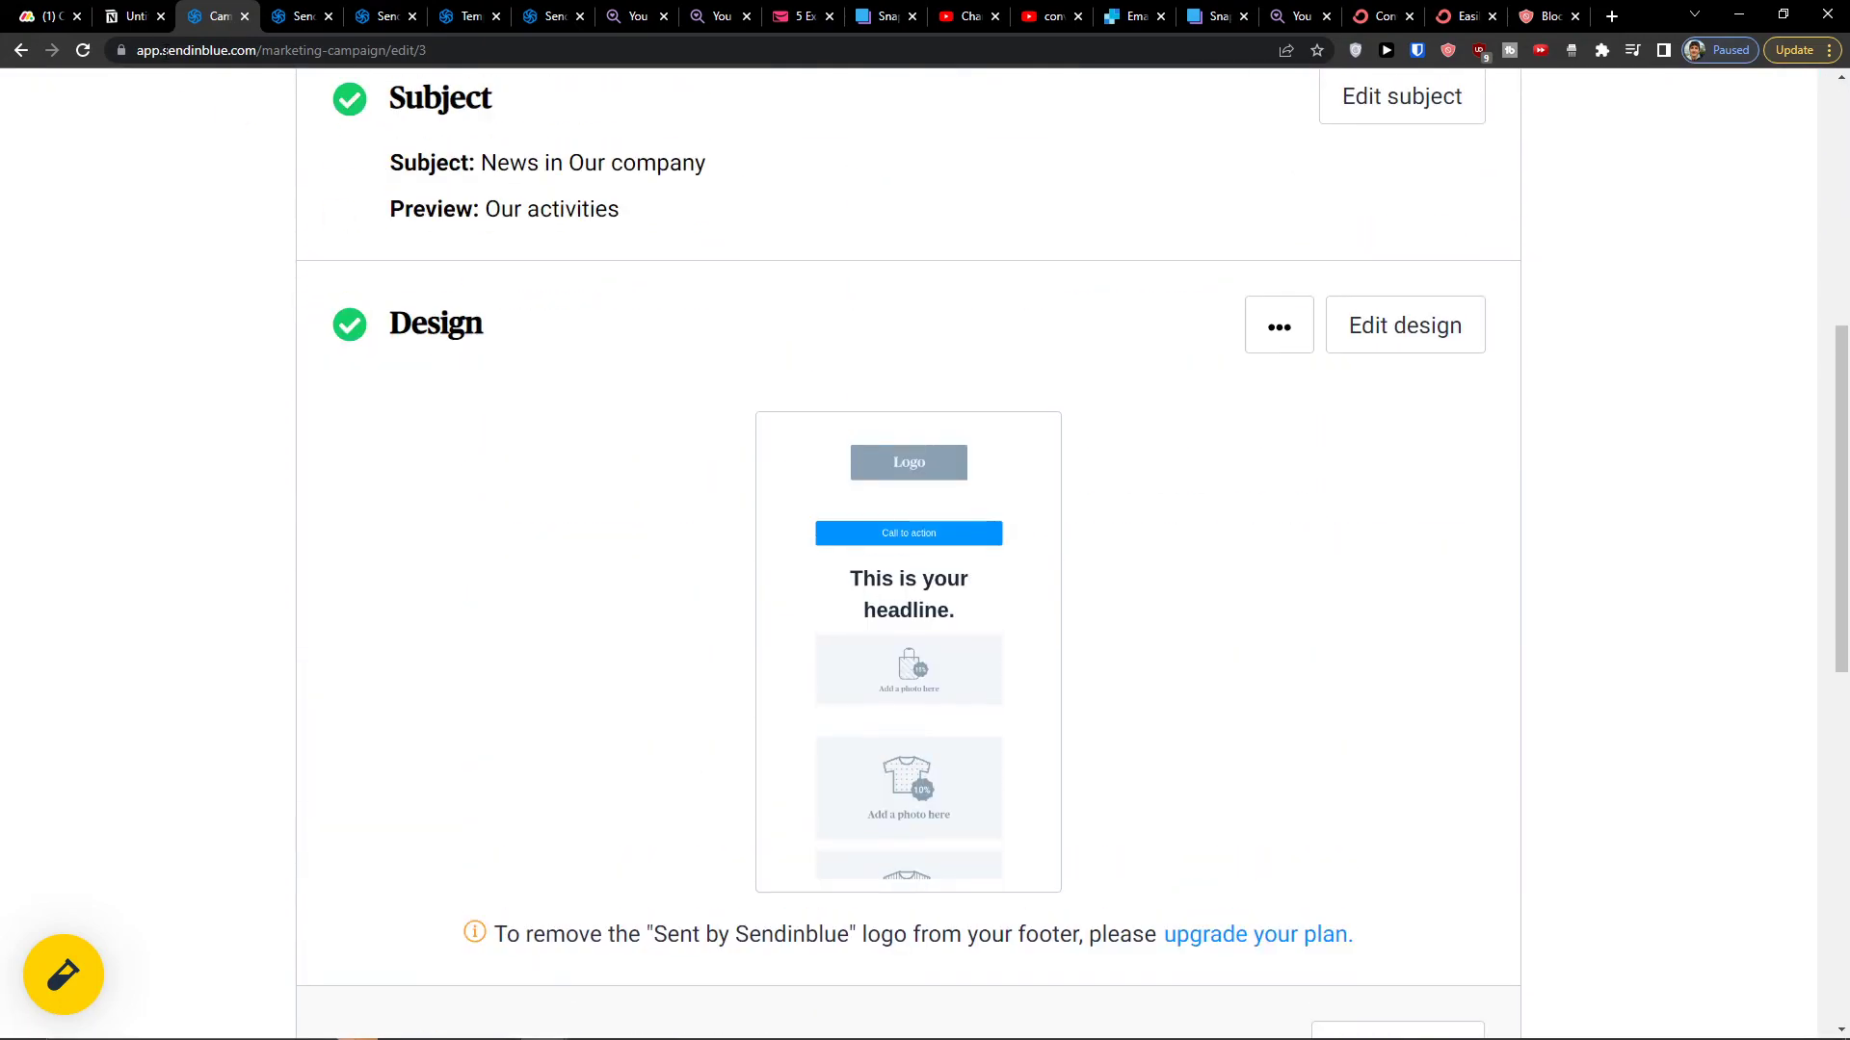
left_click(20, 49)
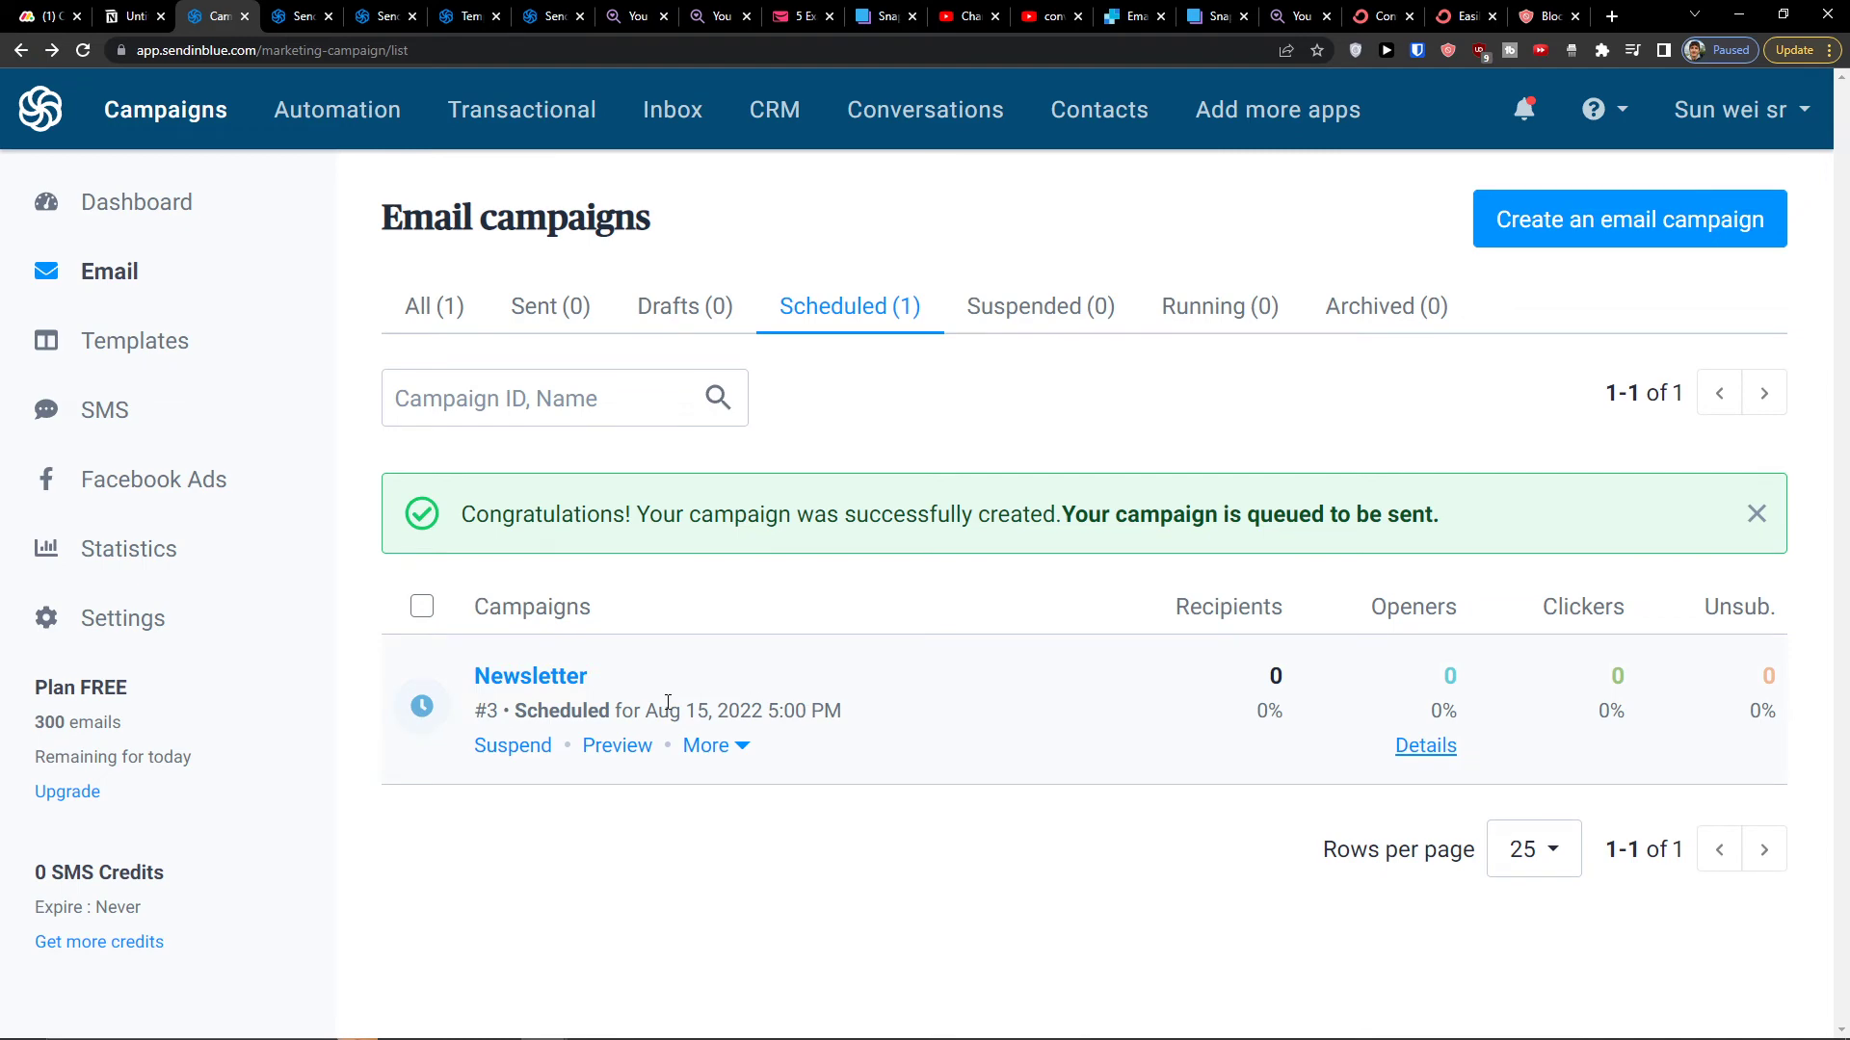
Step: Open the Newsletter's More > Share the template page
left_click(703, 747)
scroll(702, 789, "down", 2)
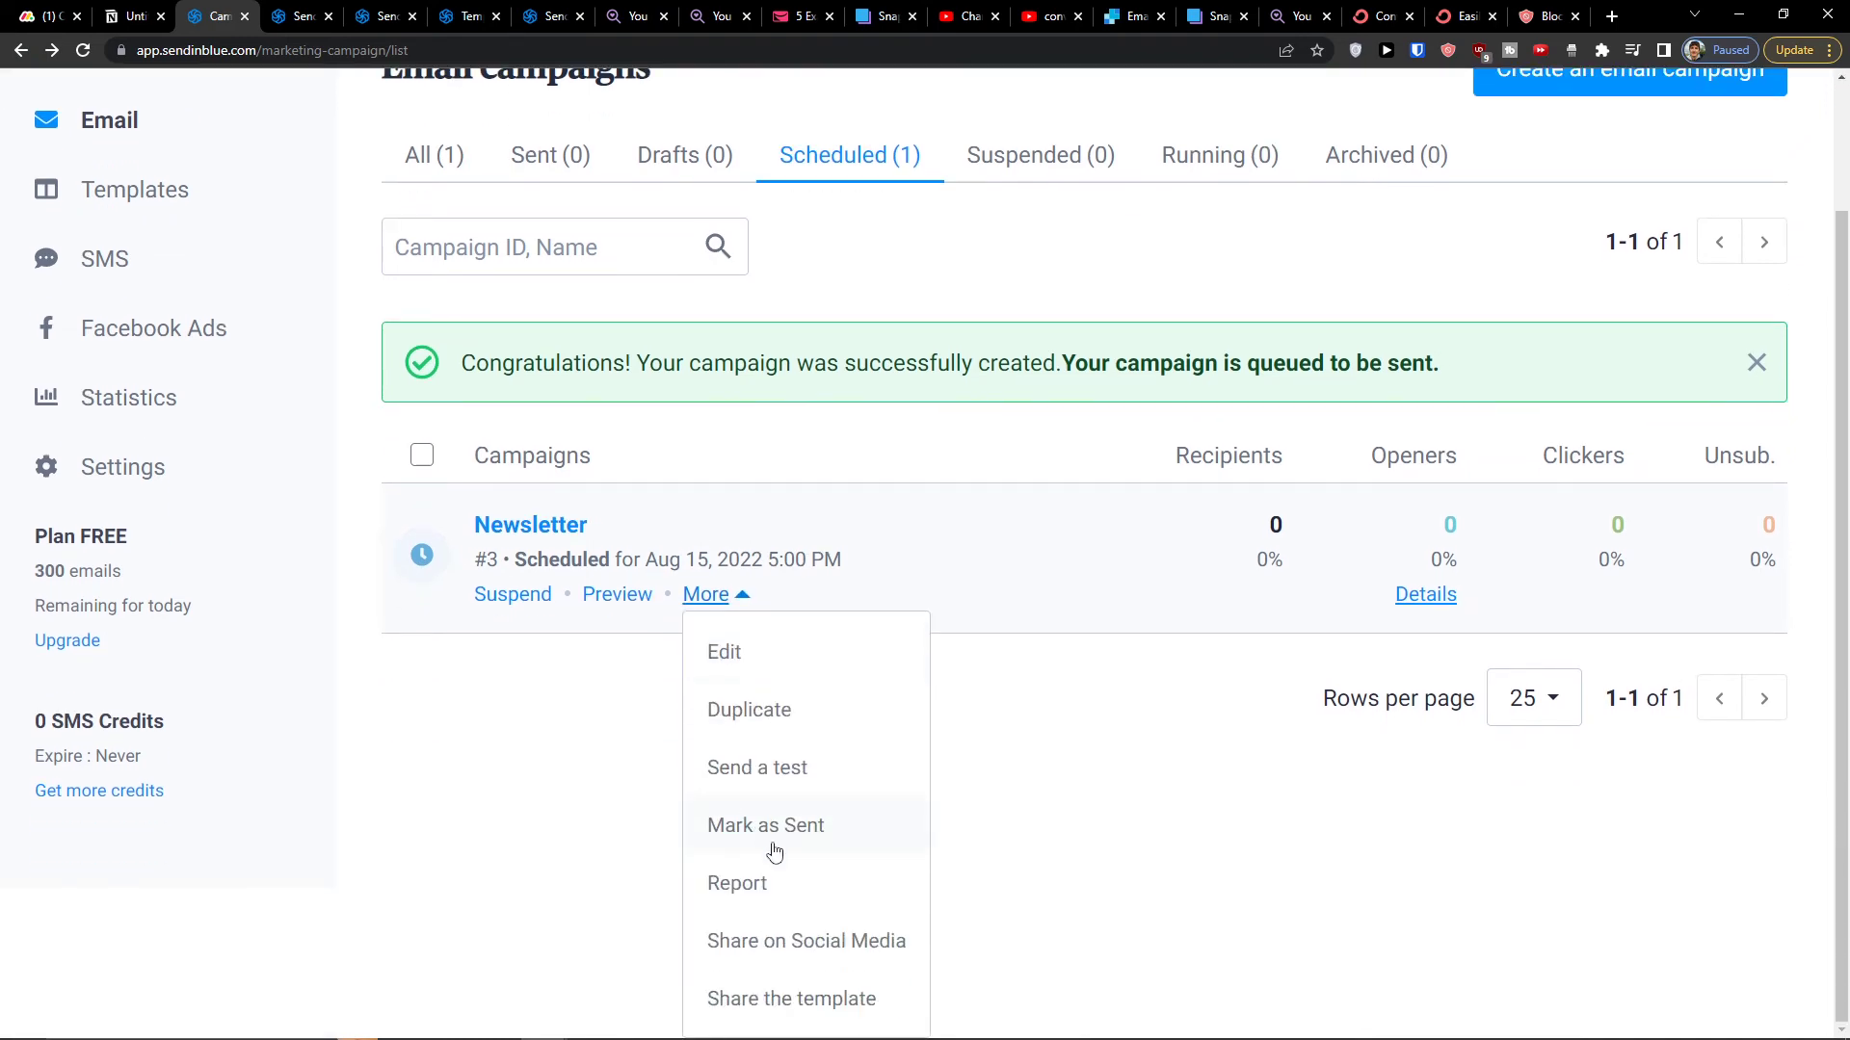
left_click(782, 998)
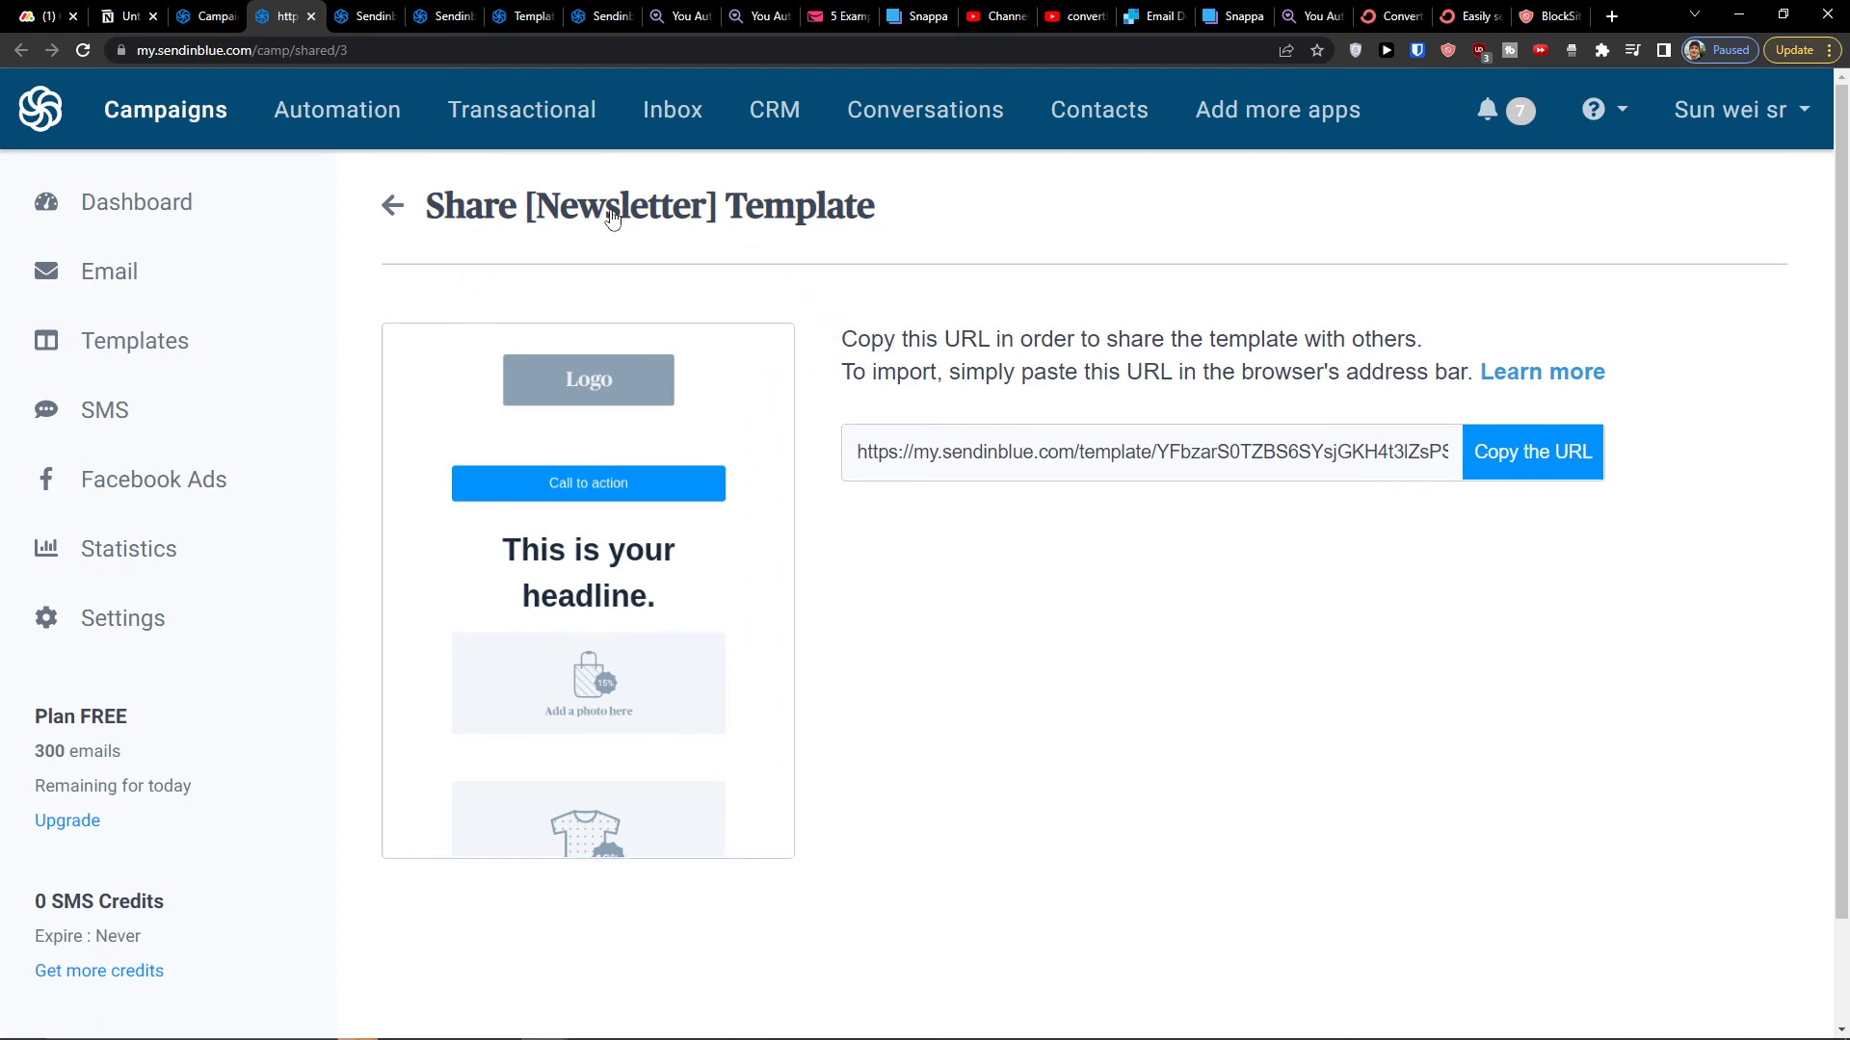
Step: Close the share tab, visit Templates > Create my first template, then return to Email campaigns
left_click(311, 18)
left_click(231, 210)
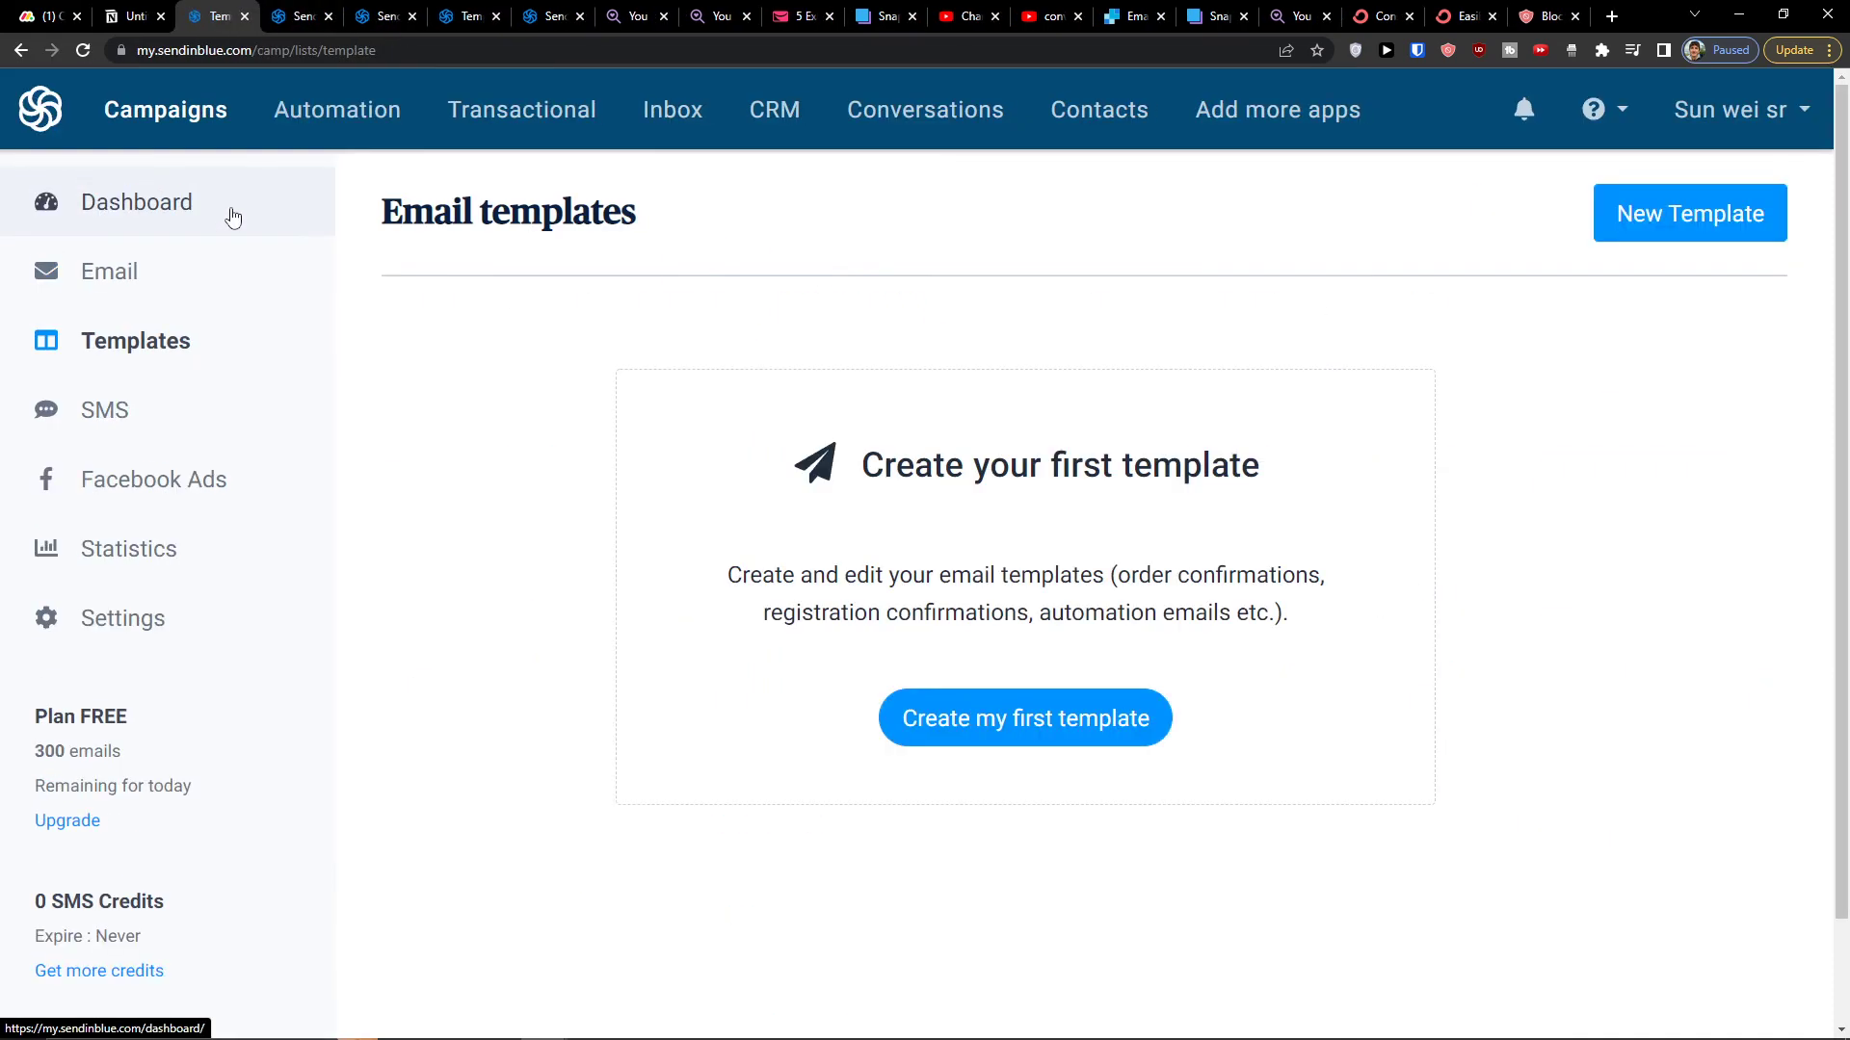
left_click(992, 720)
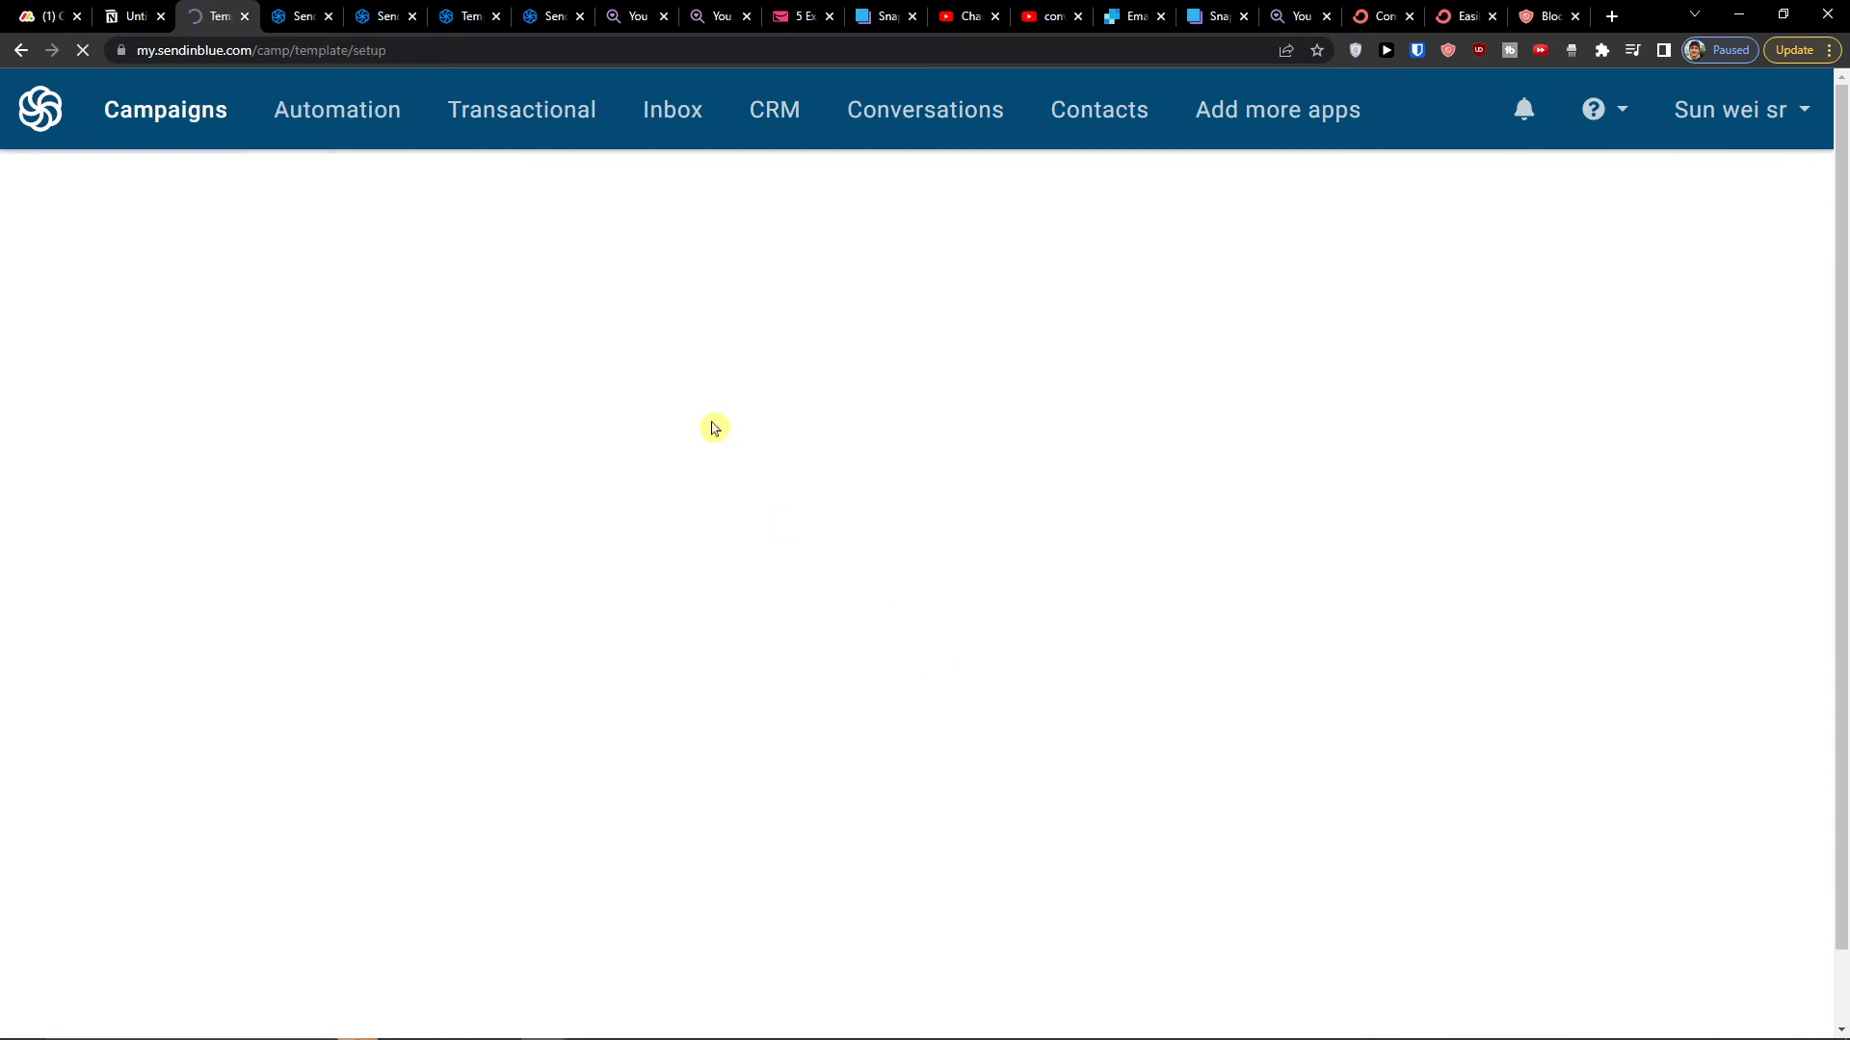
left_click(27, 56)
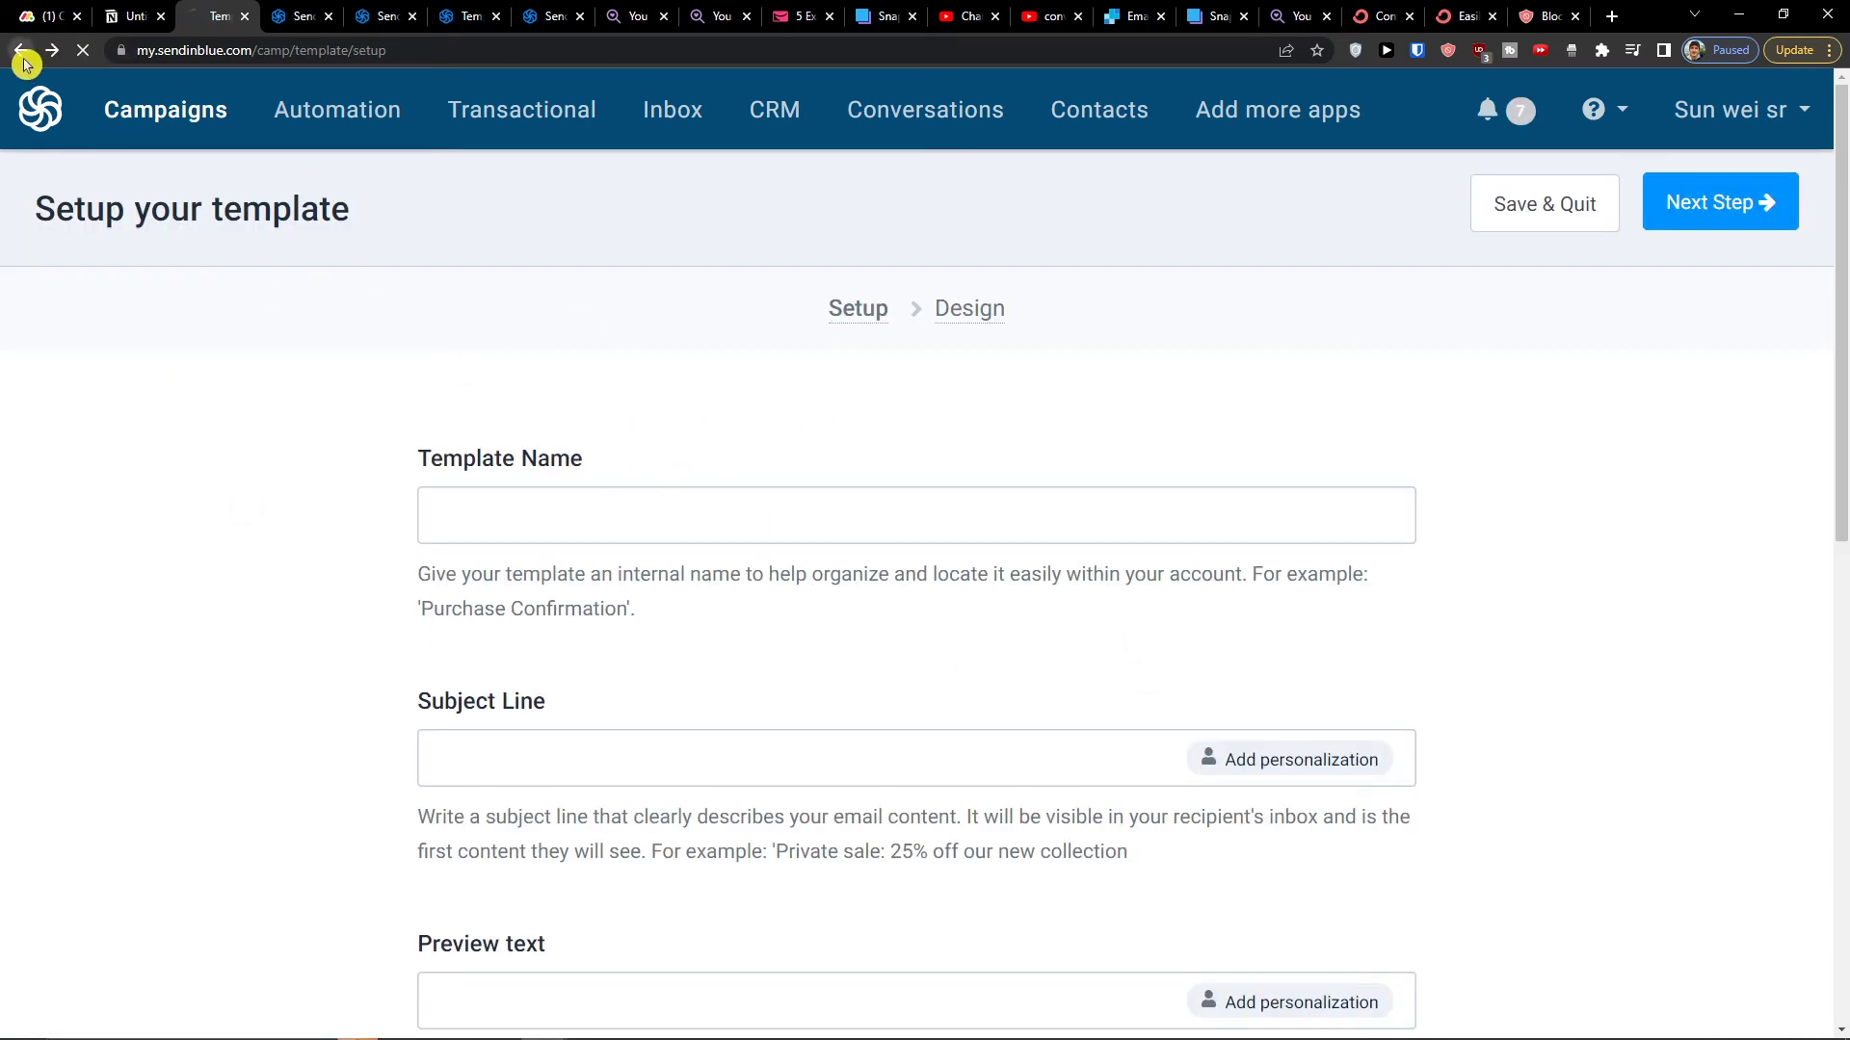
left_click(133, 247)
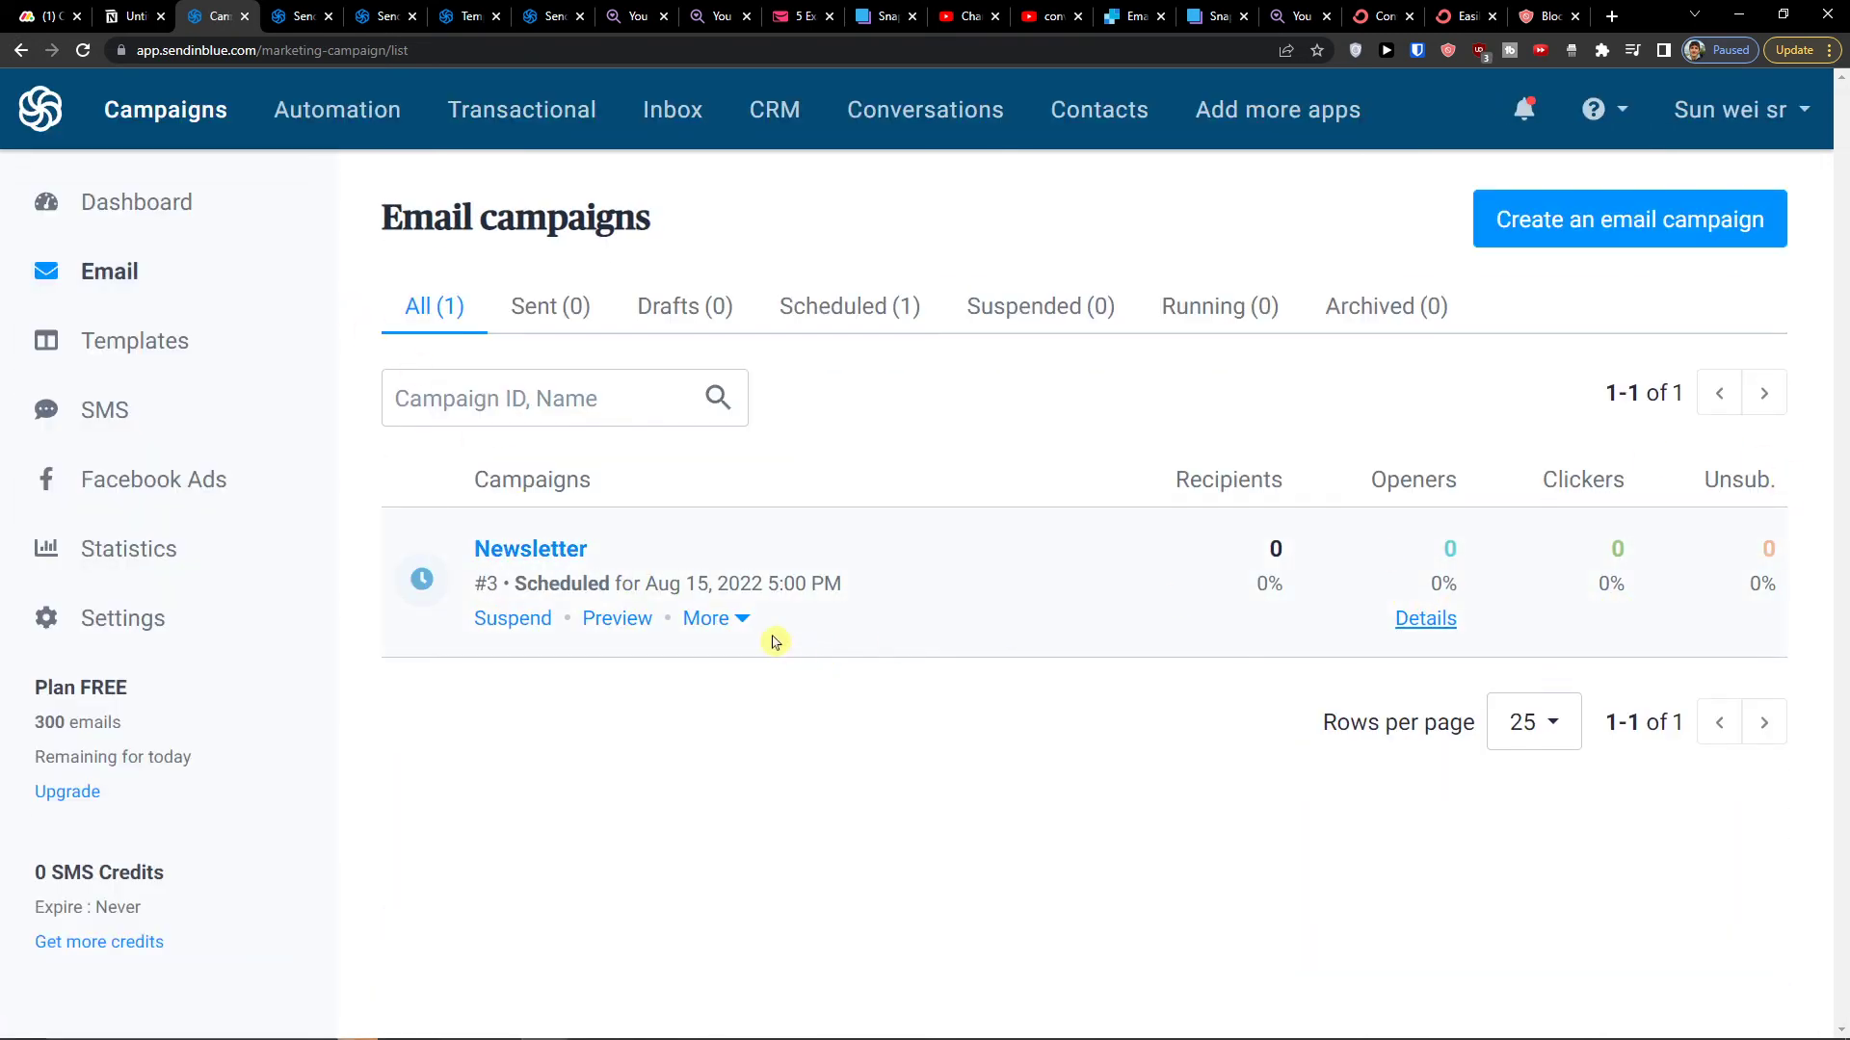
left_click(740, 625)
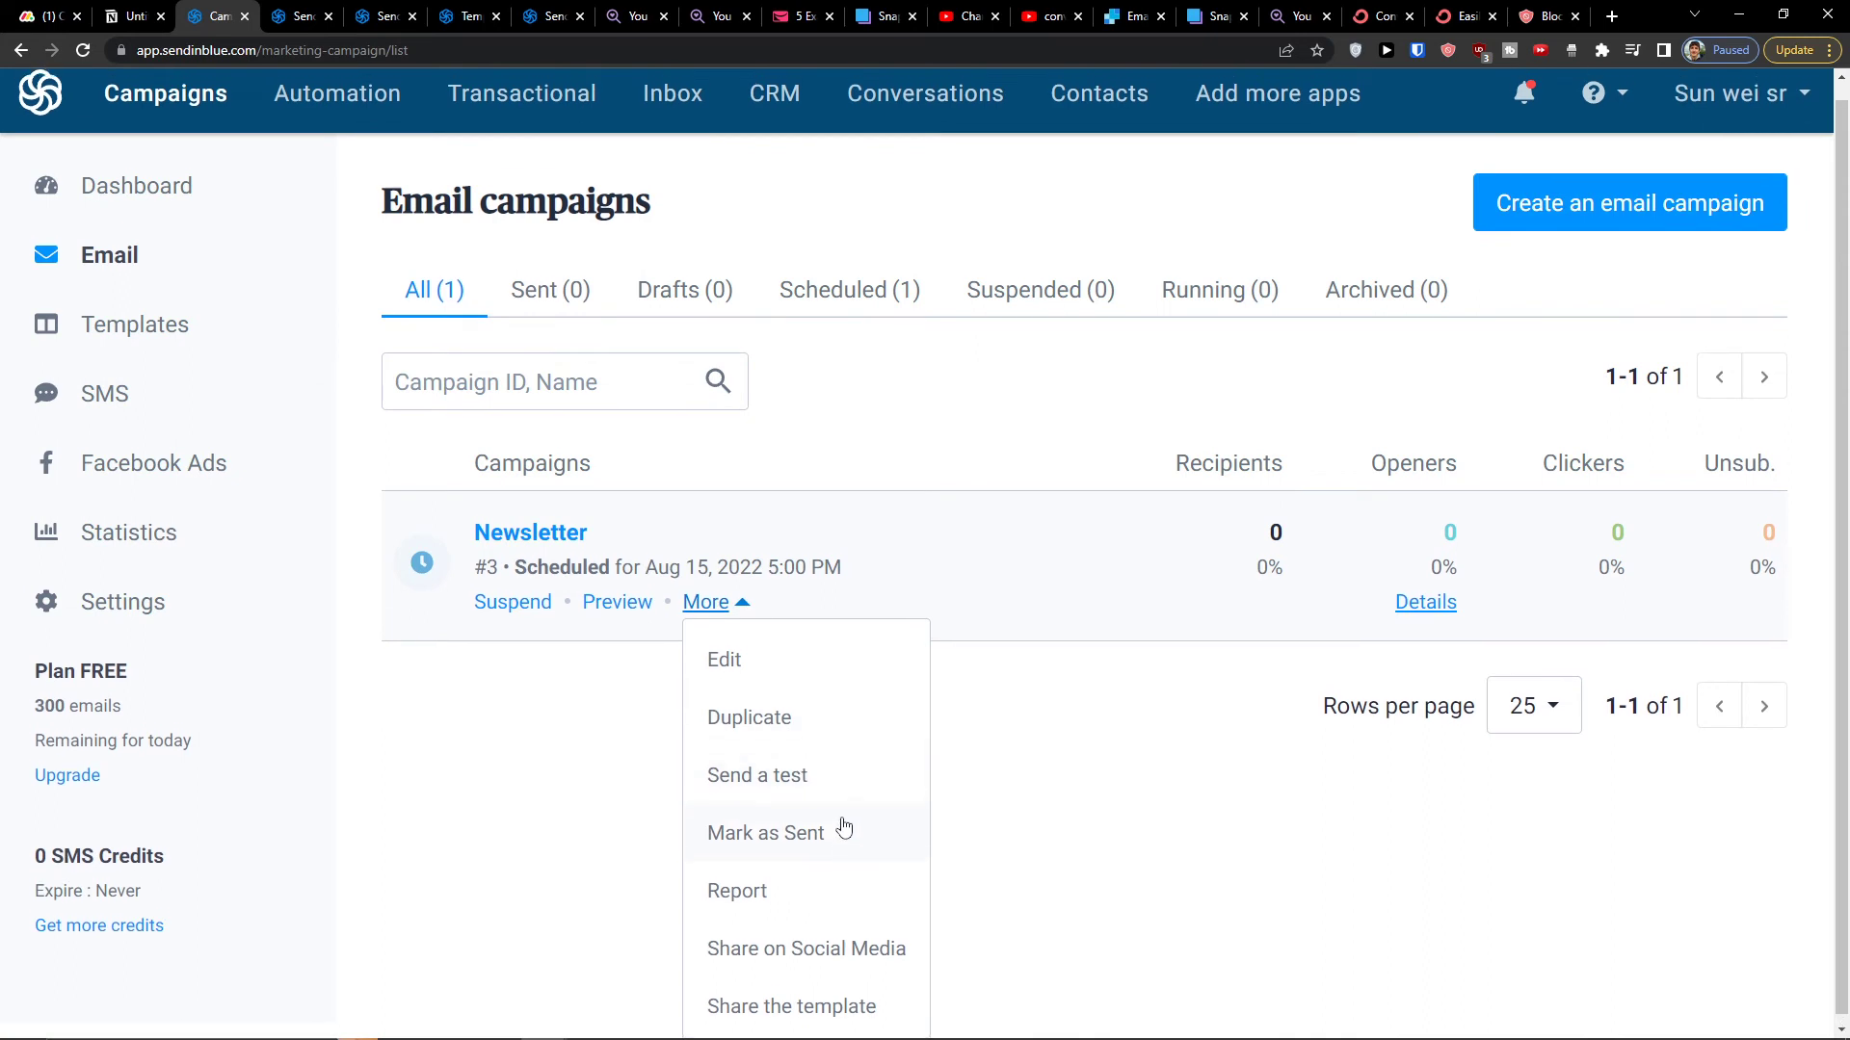
mouse_move(1050, 1036)
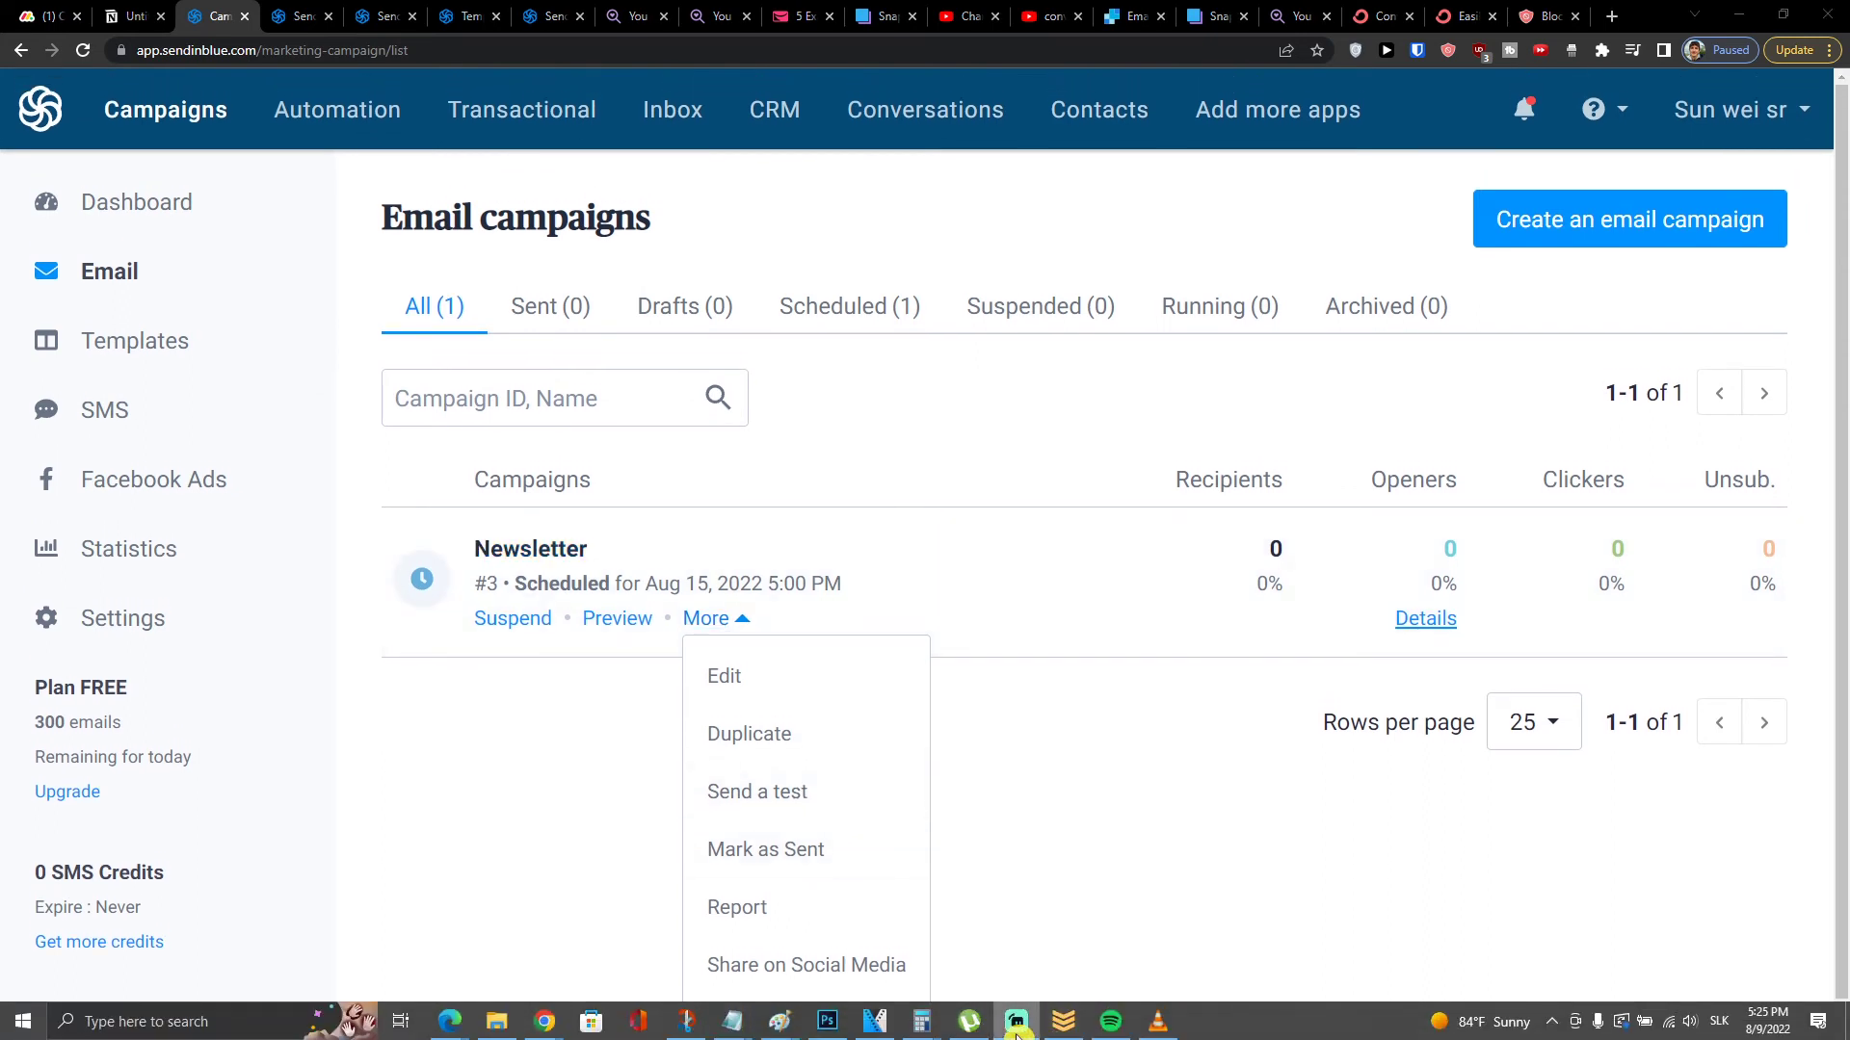
left_click(1246, 906)
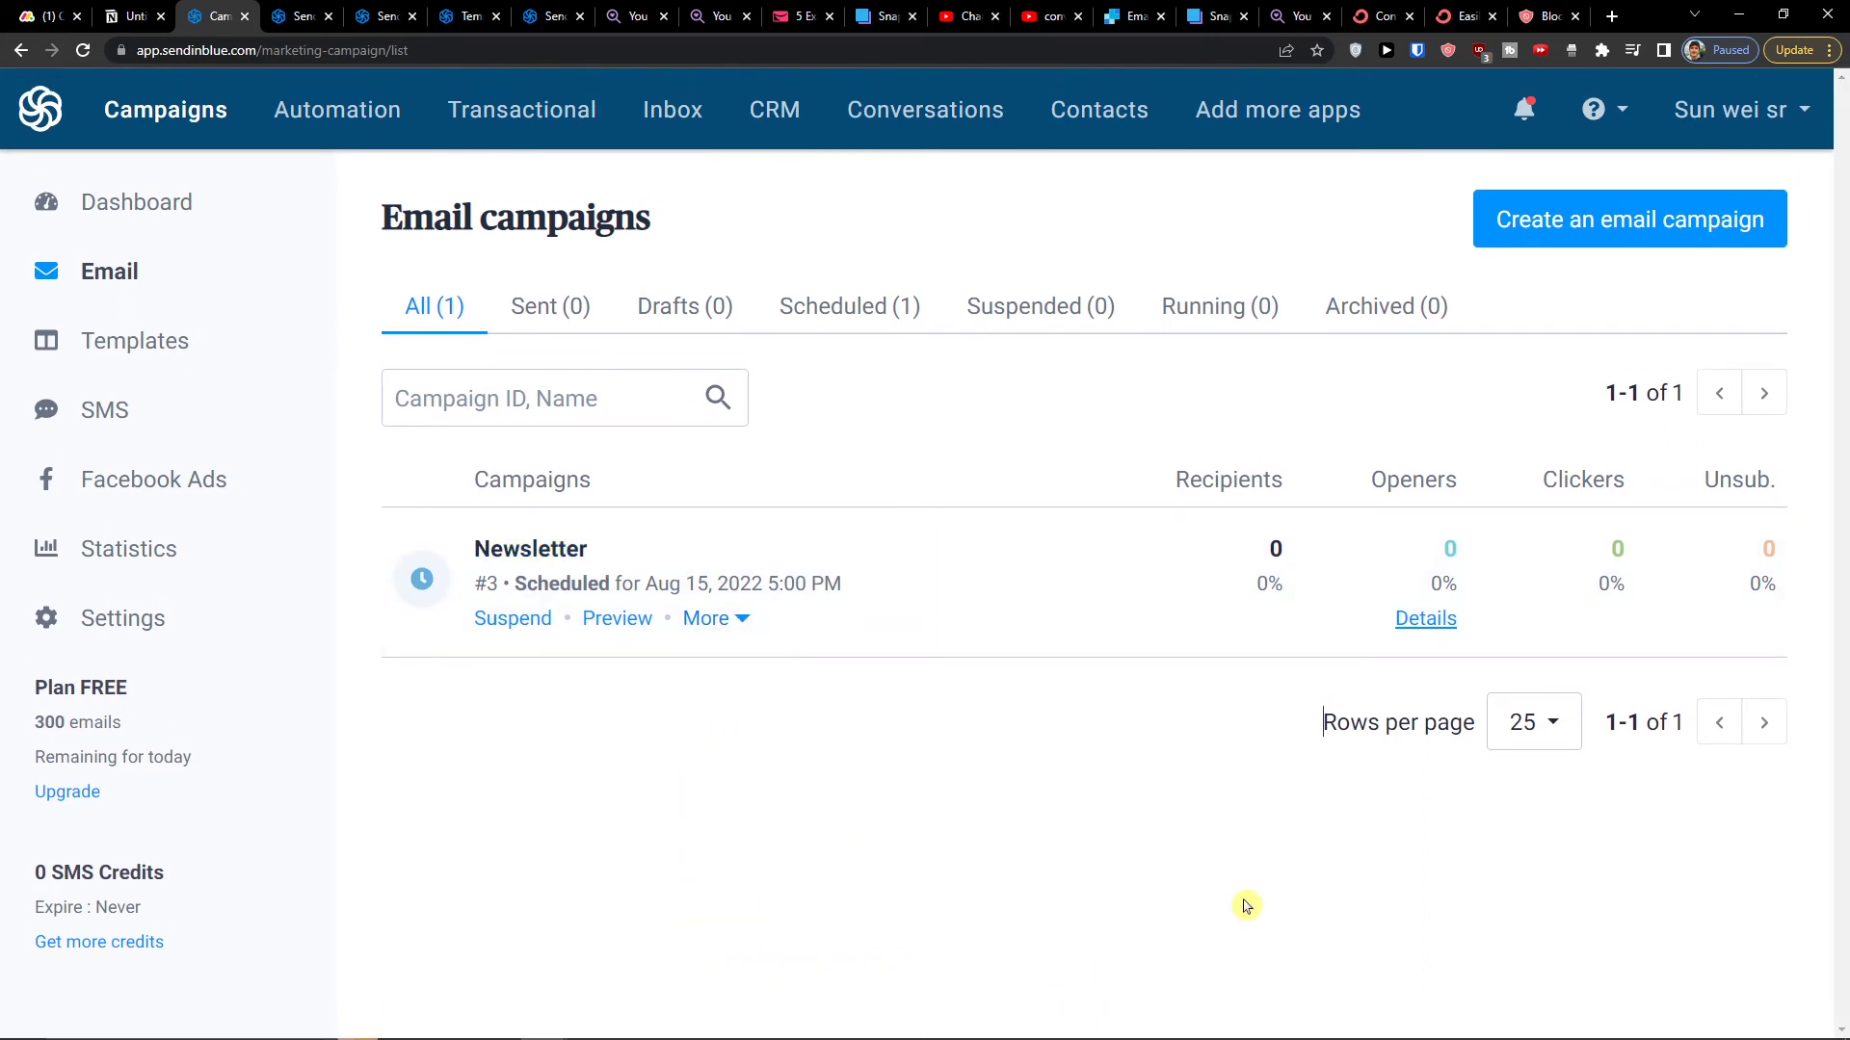
left_click(743, 625)
scroll(830, 751, "down", 1)
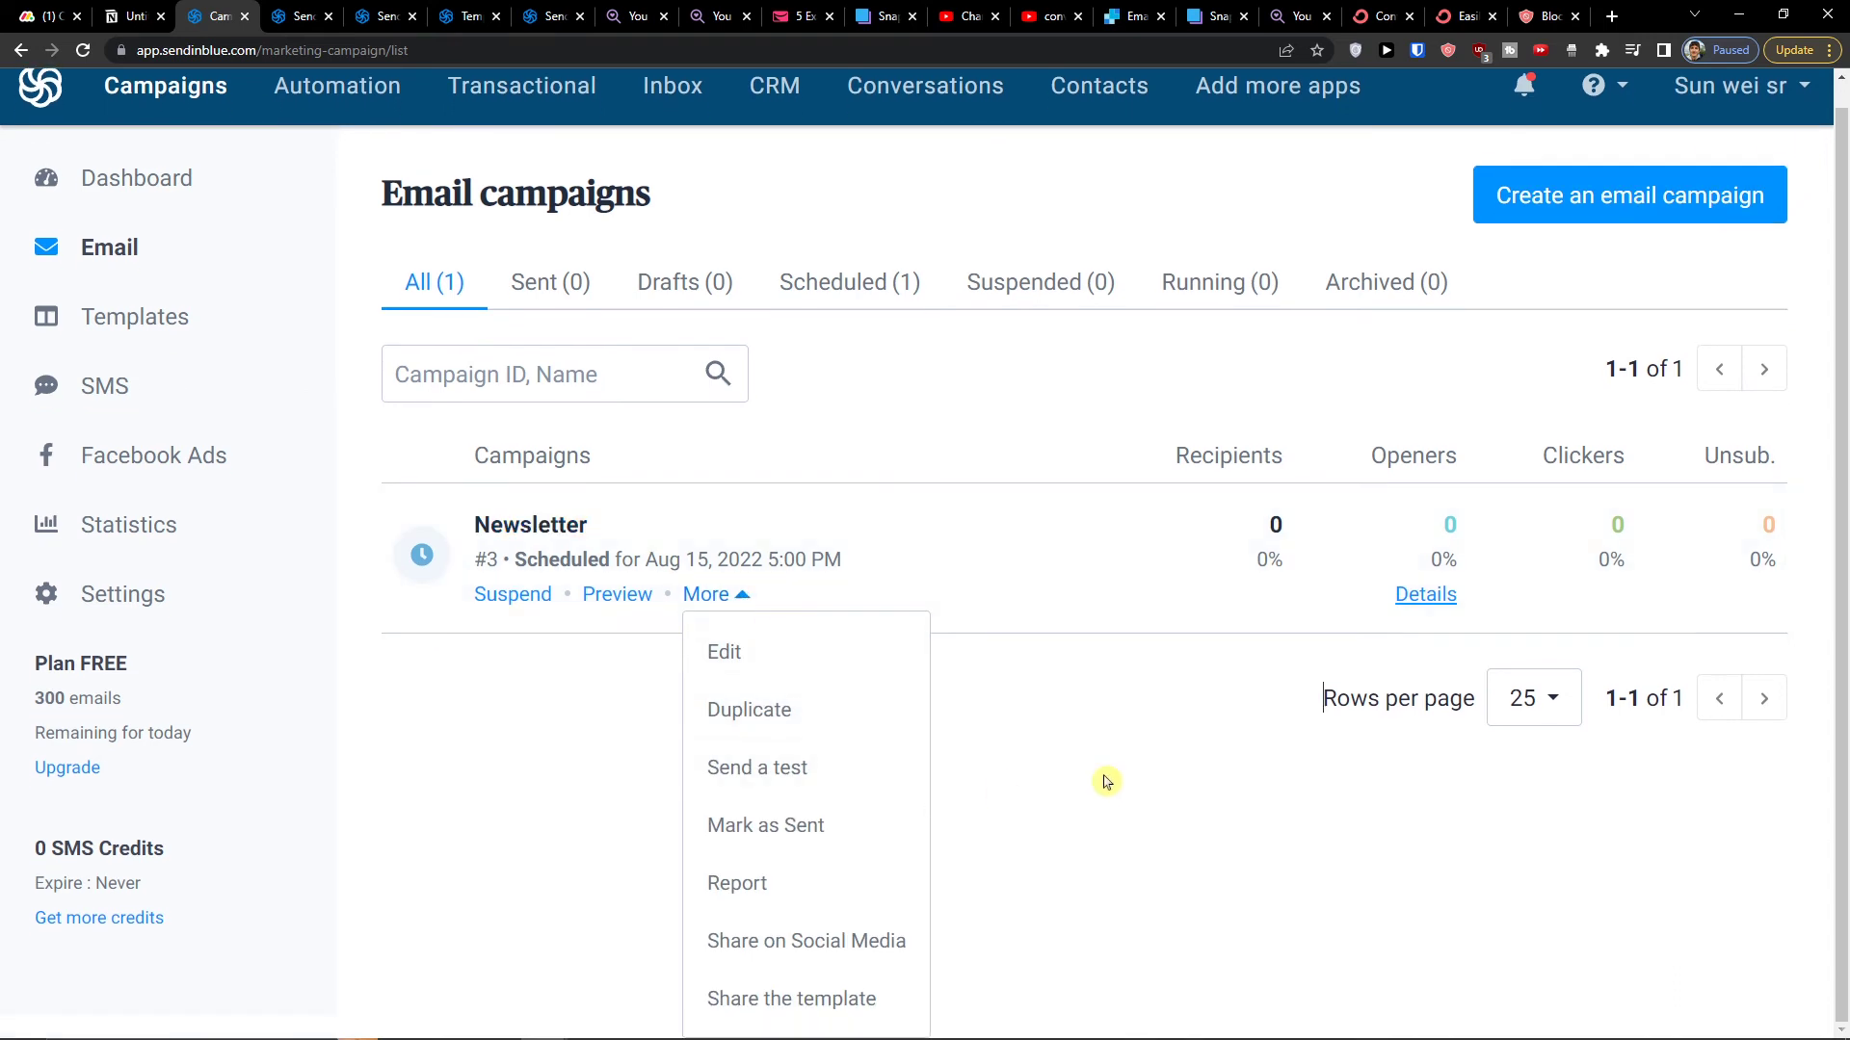
left_click(1572, 575)
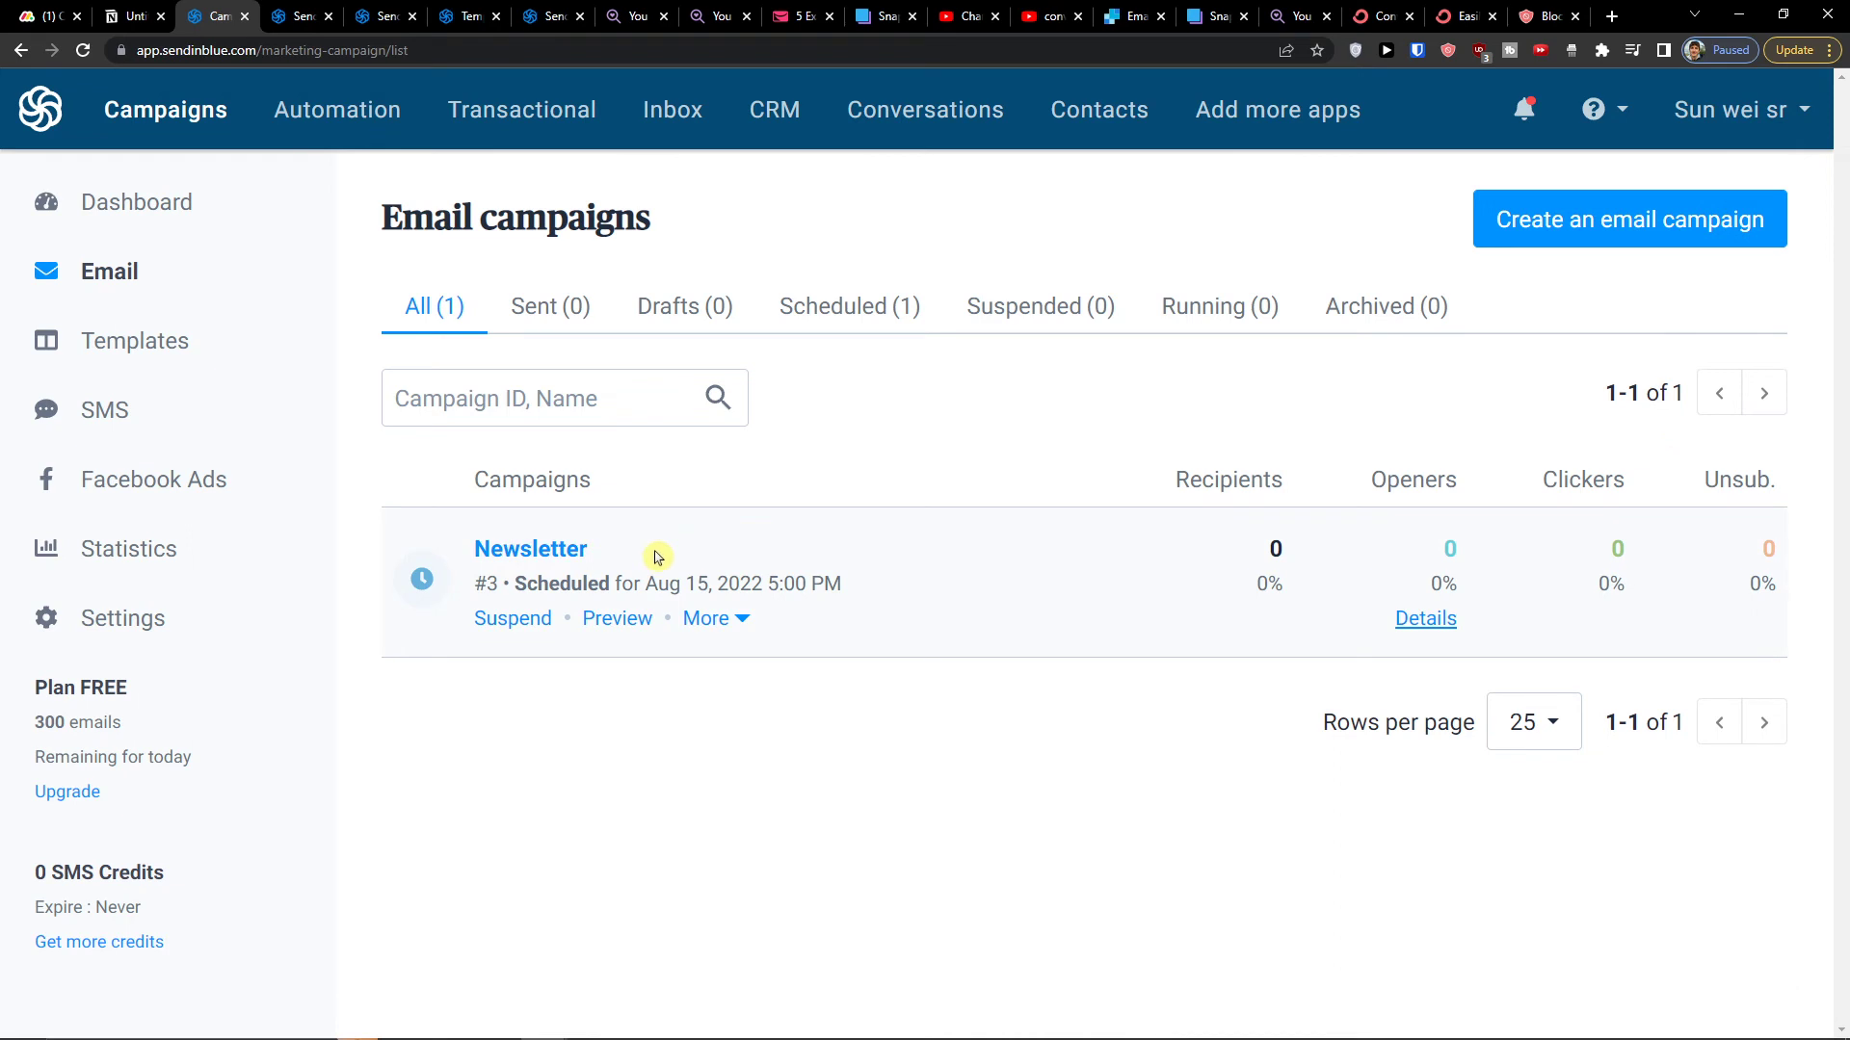
left_click(722, 622)
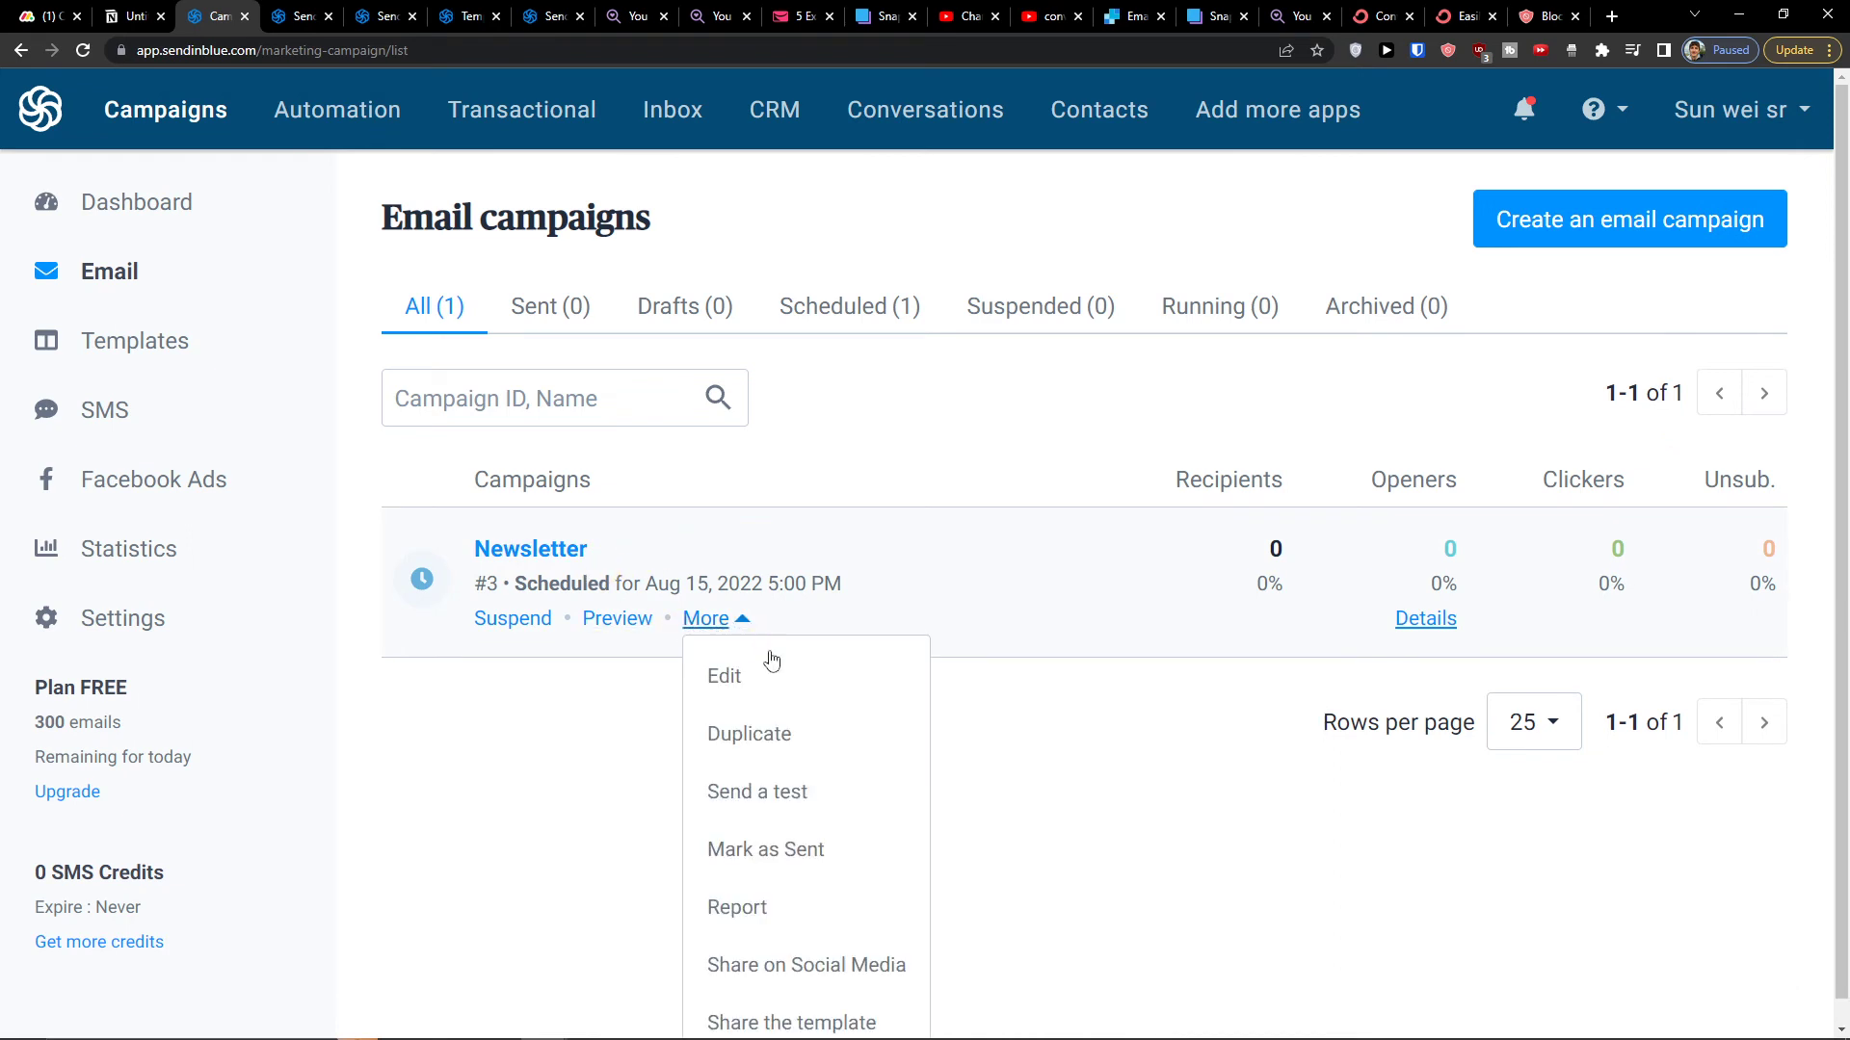
scroll(732, 751, "down", 1)
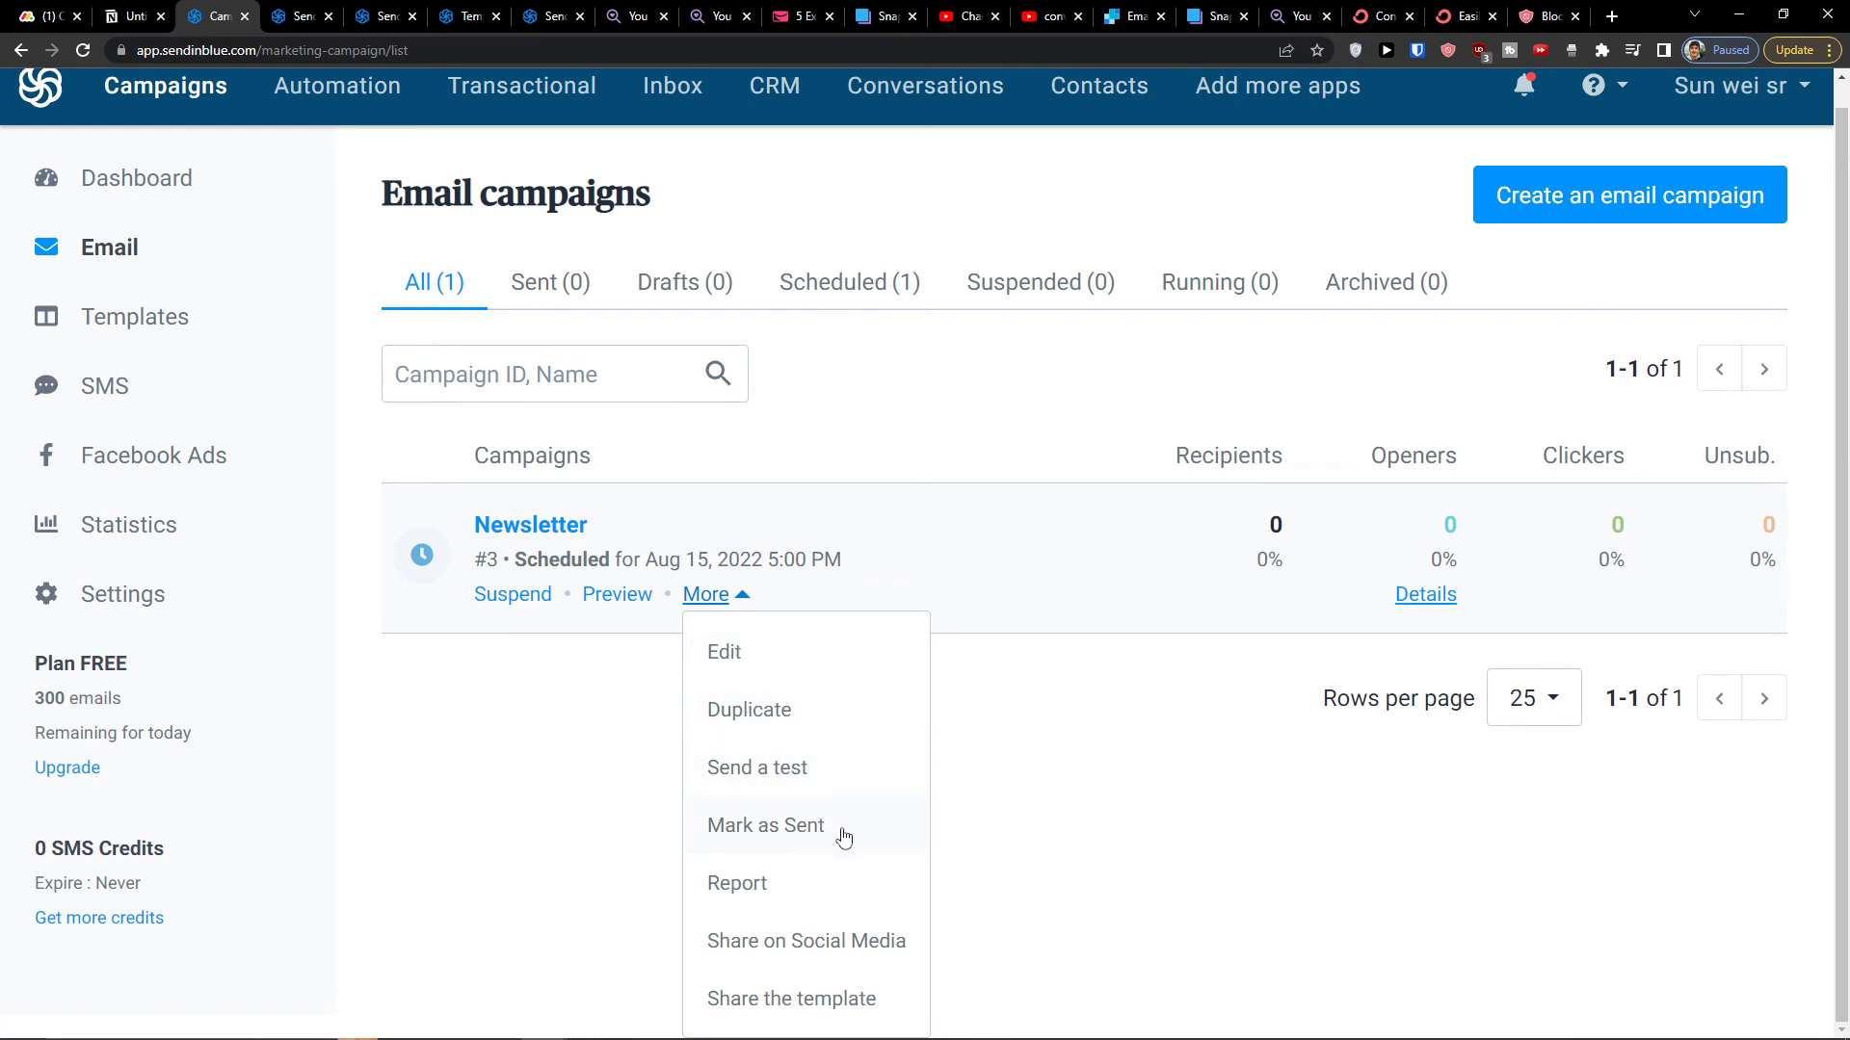
left_click(1117, 803)
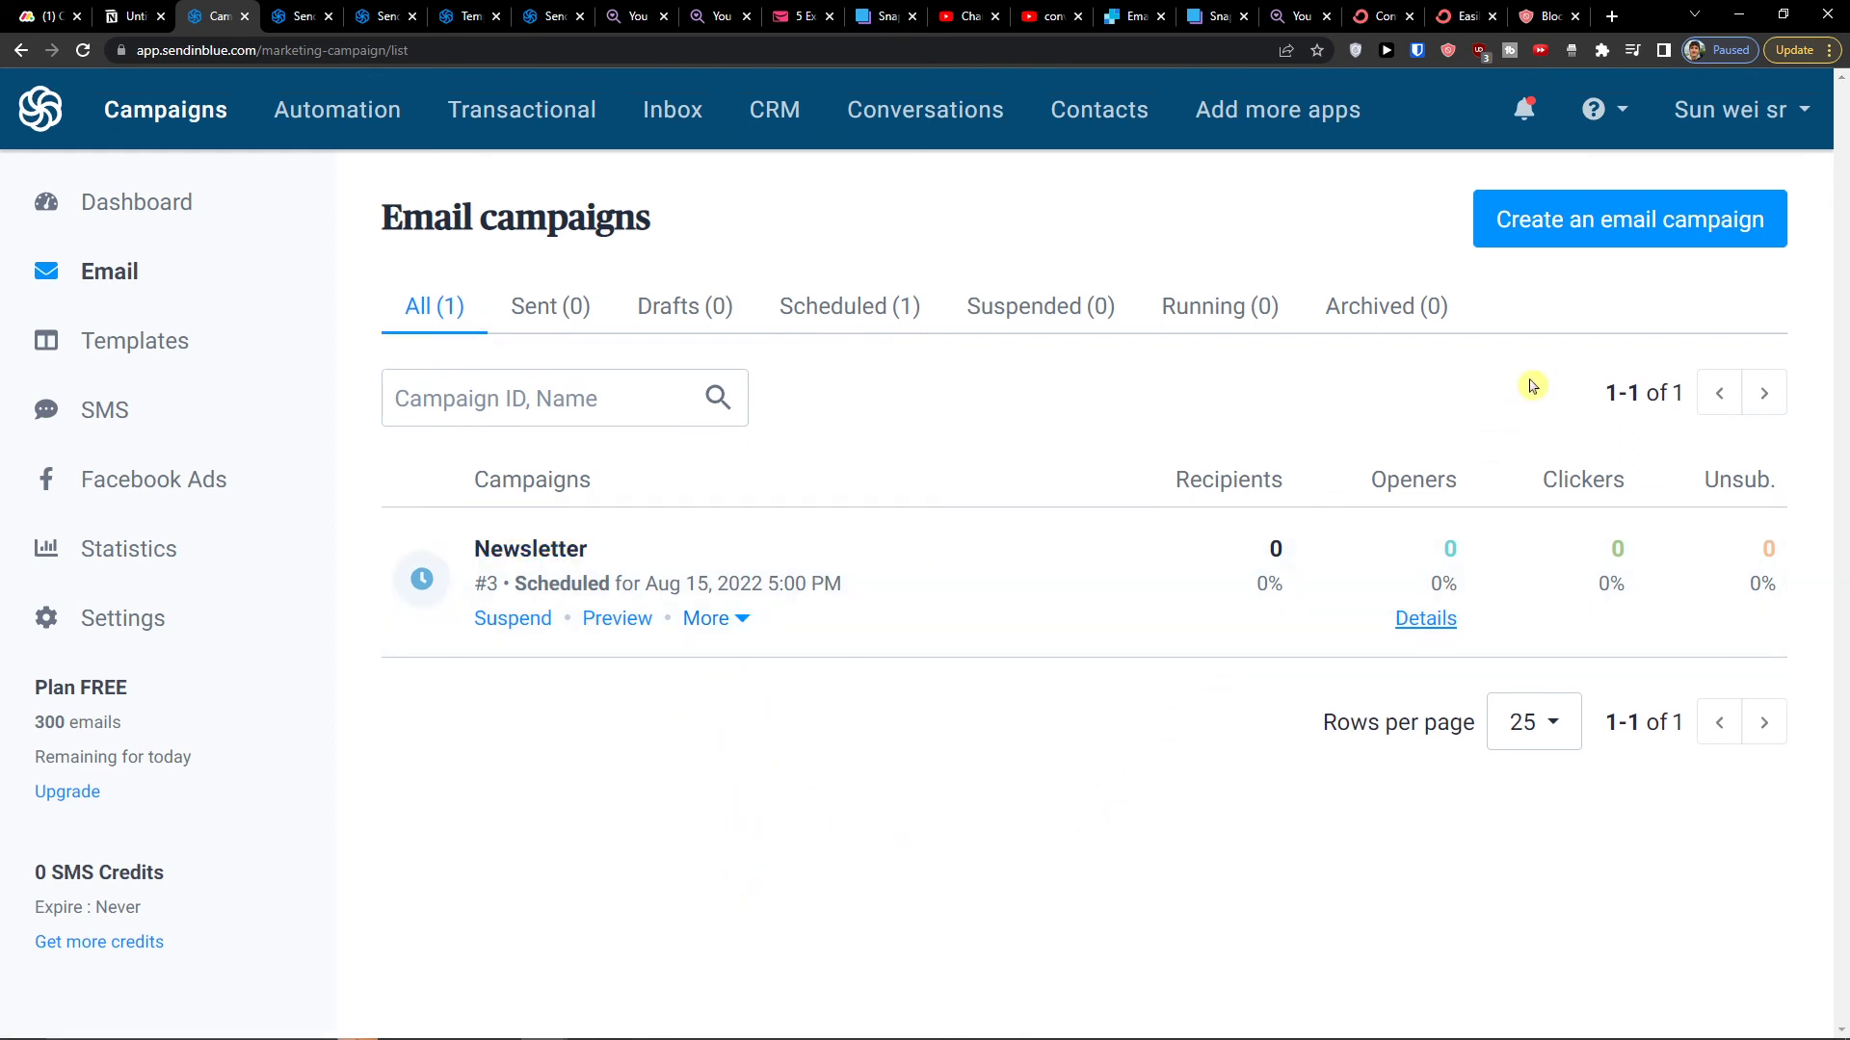